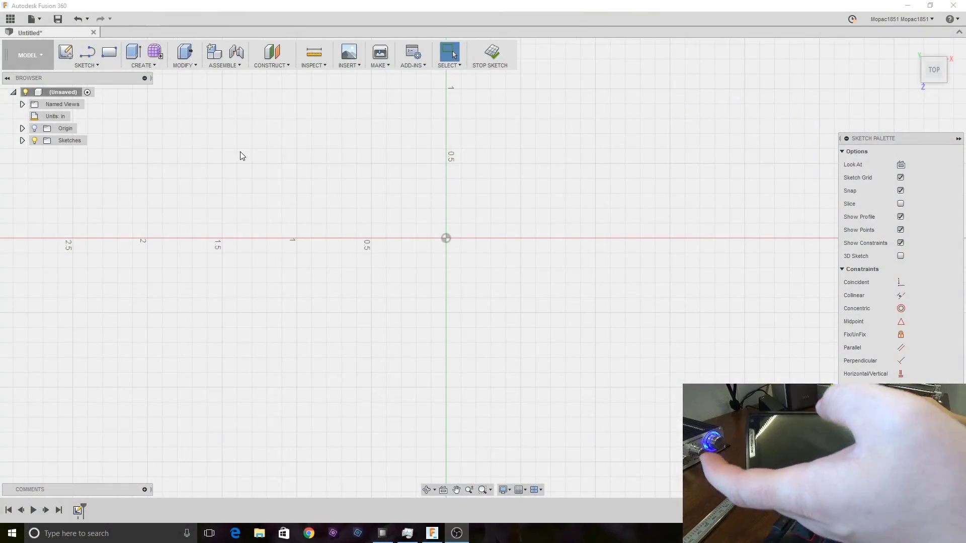
Step: Sketch a two-point rectangle starting at the origin and extending below the horizontal axis, 4.86 in wide and 0.52 in high
click(91, 64)
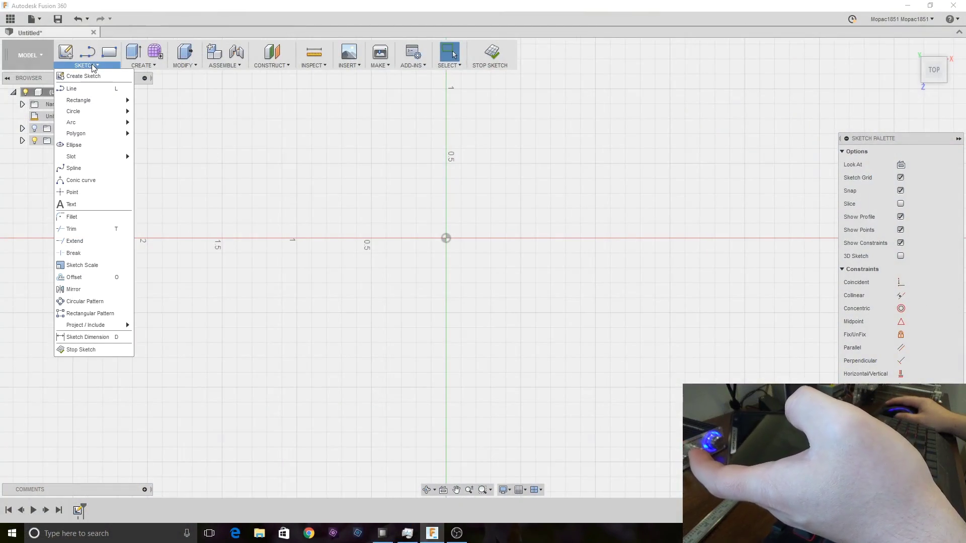
mouse_move(101, 101)
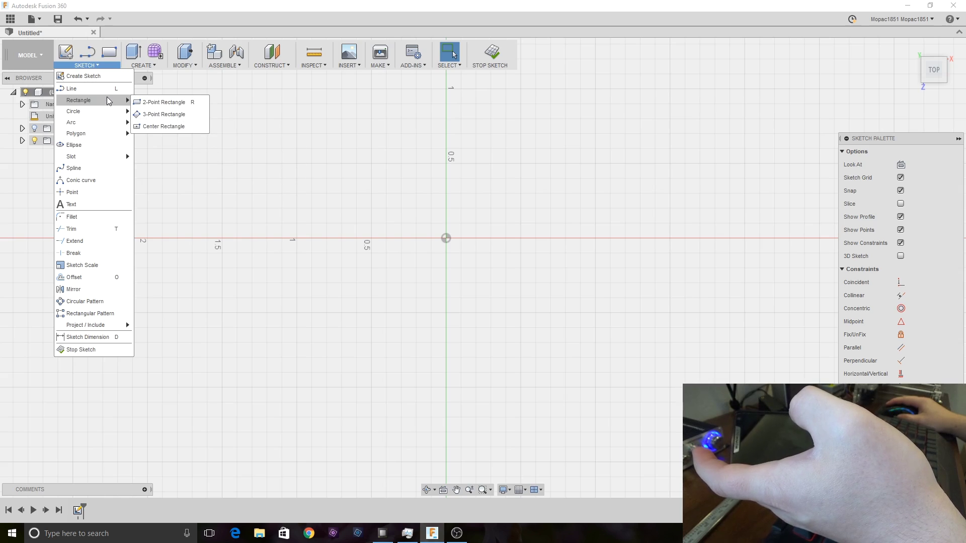
click(168, 102)
click(446, 238)
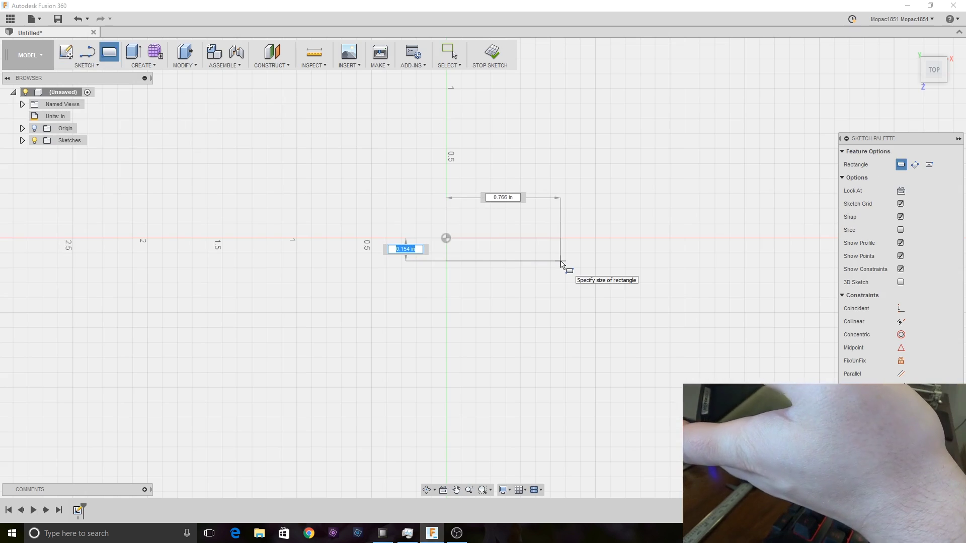
key(Tab)
text(4.8)
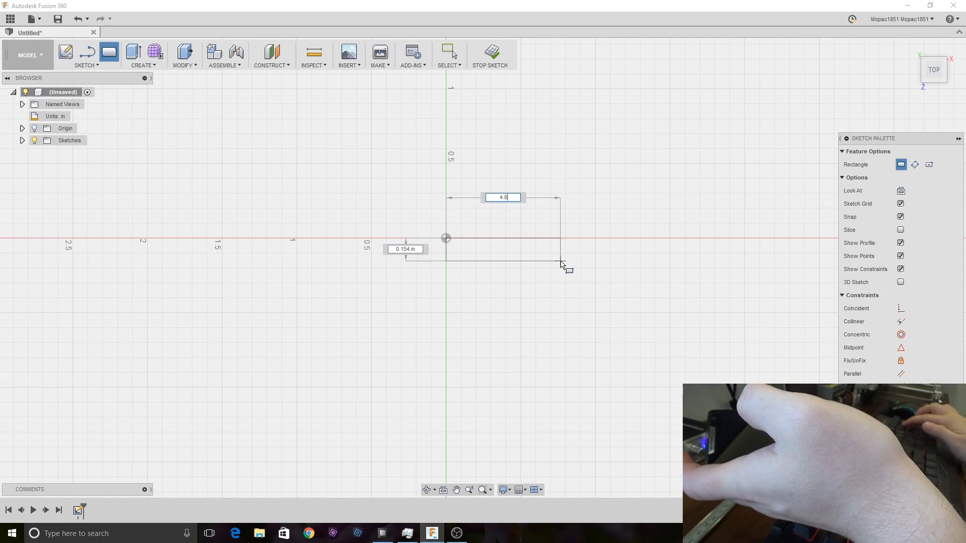
text(6)
key(Tab)
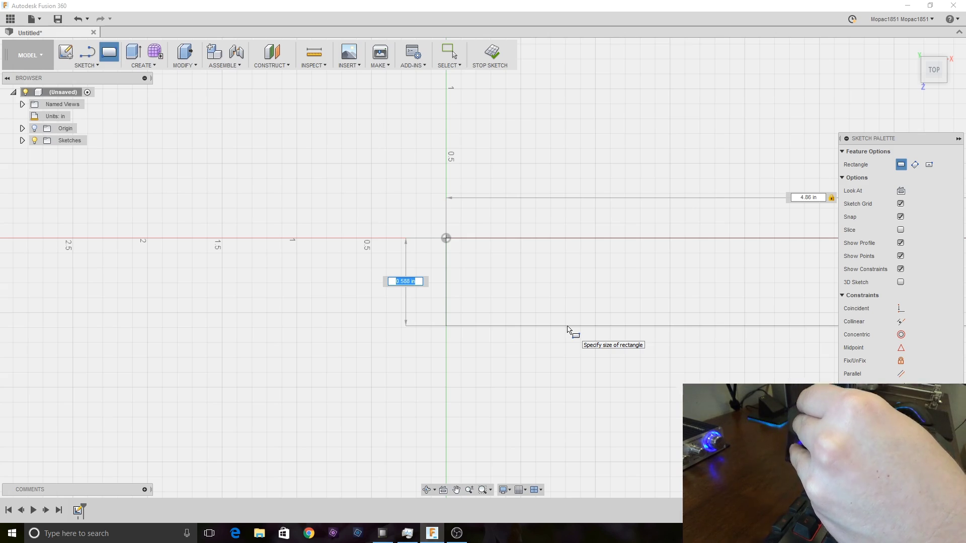
text(.52)
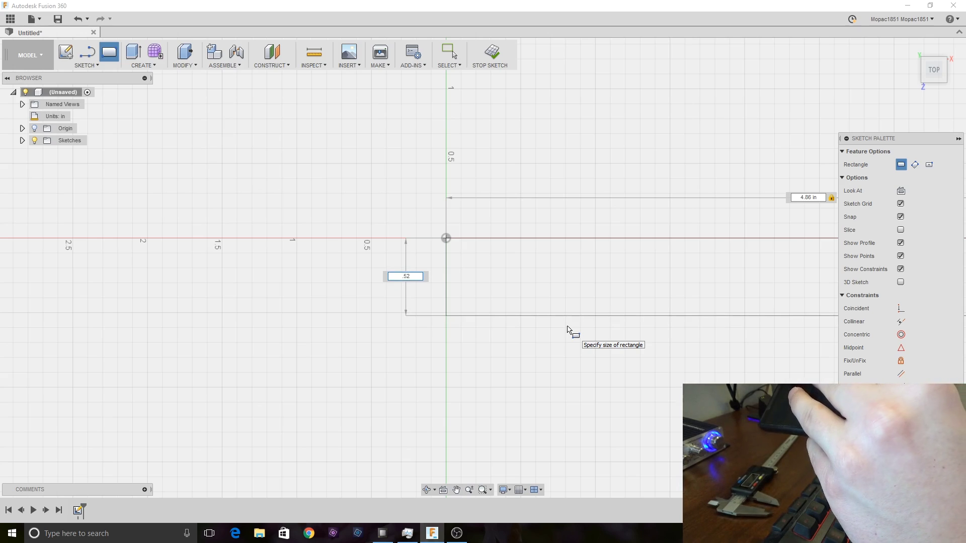
key(Return)
middle_drag(651, 274, 266, 276)
scroll(459, 278, up, 2)
scroll(459, 277, down, 3)
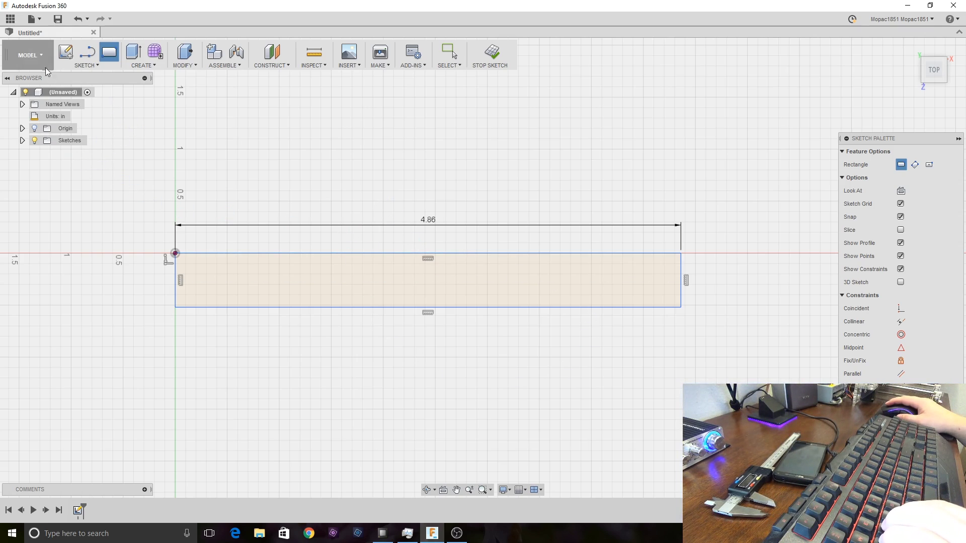
Step: Start an outer line chain at the rectangle's lower-left corner: 0.3 in along the bottom edge, a short drop, then 0.300+0.08 in back to the left
click(88, 53)
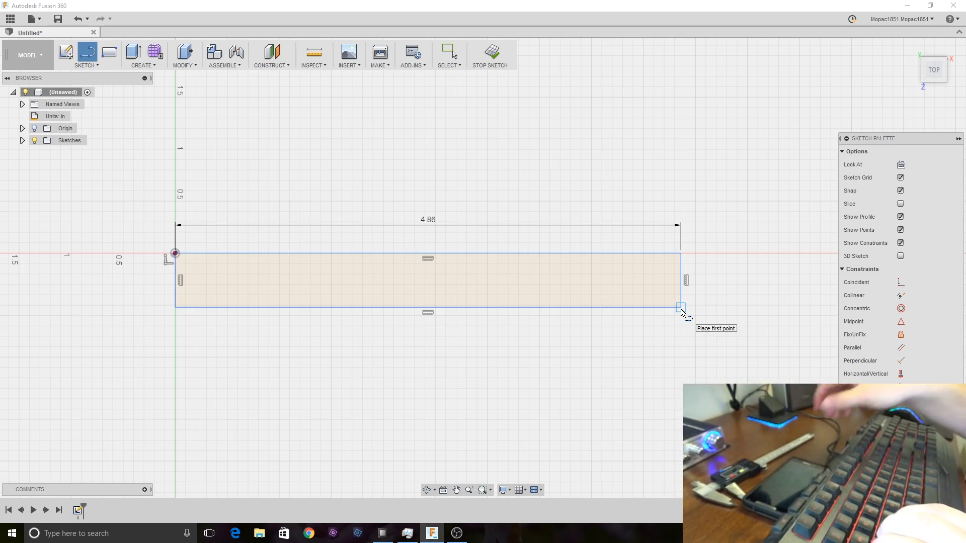
click(175, 307)
text(.3)
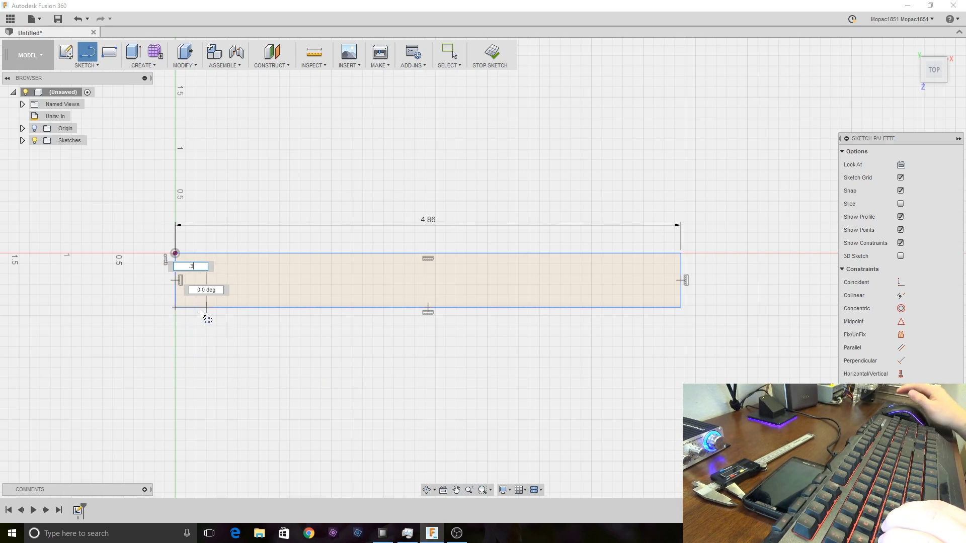
key(Return)
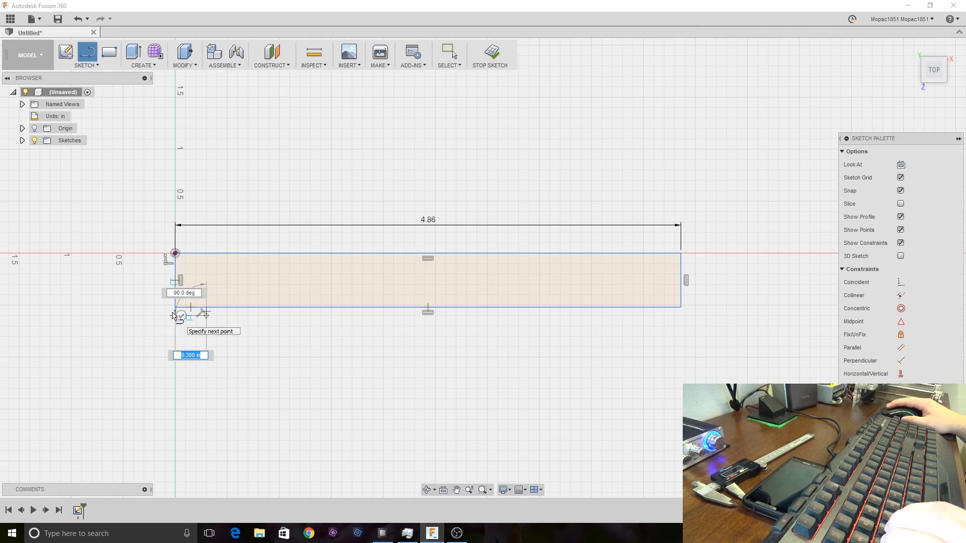
key(Right)
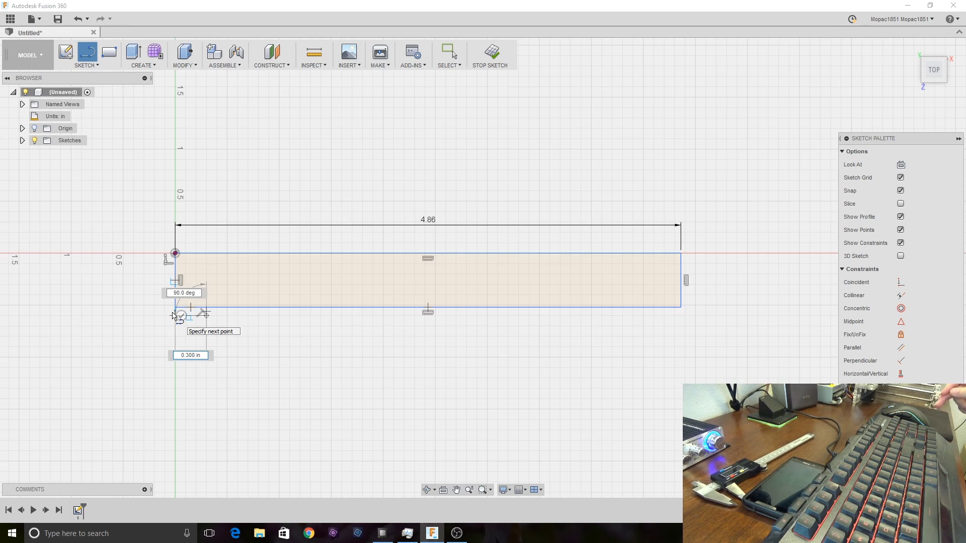
text(+)
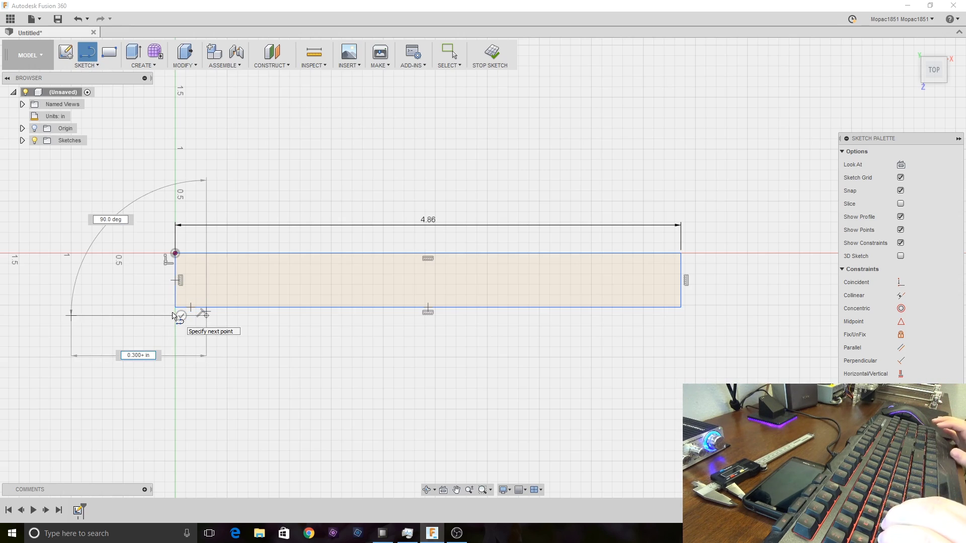
text(0.08)
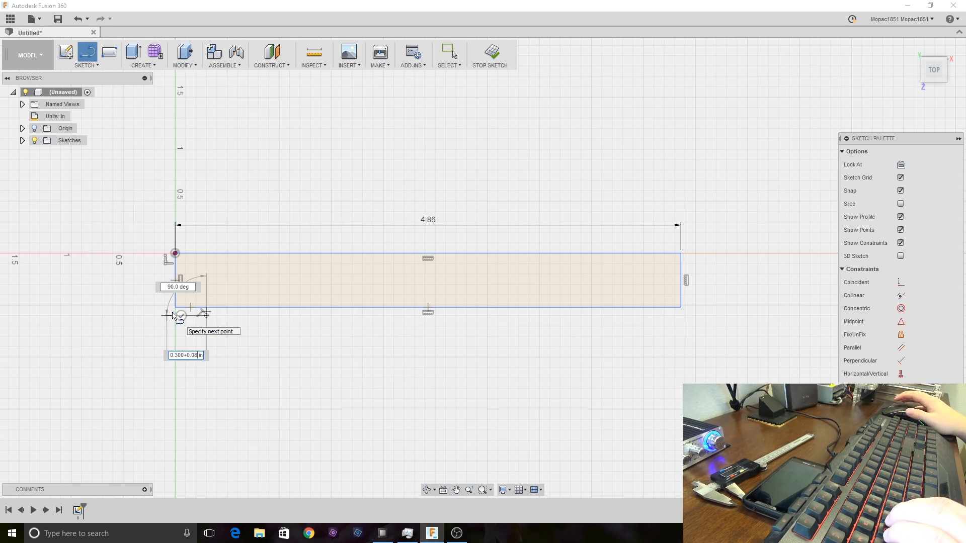
key(Return)
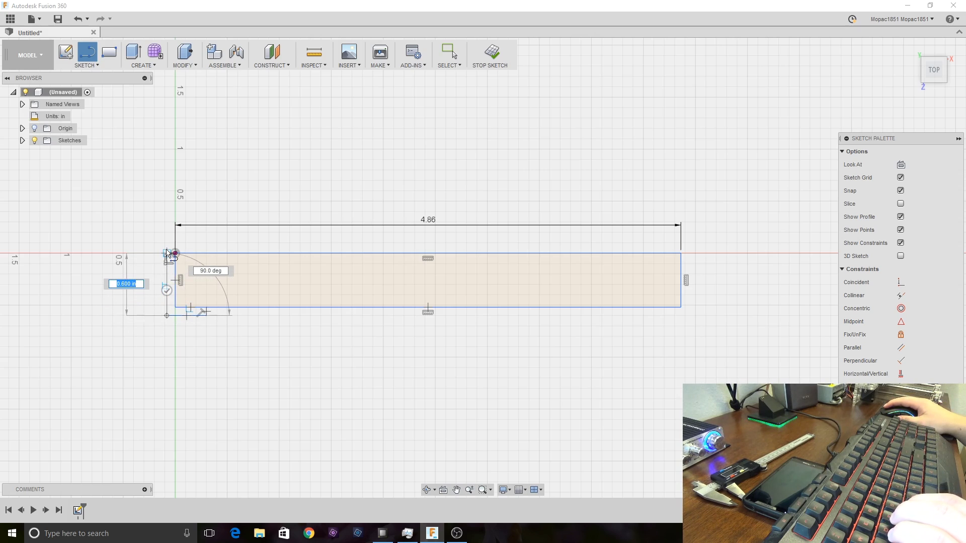
Step: Continue the outline with a 0.68 in vertical line up along the outside of the rectangle's left edge
key(Right)
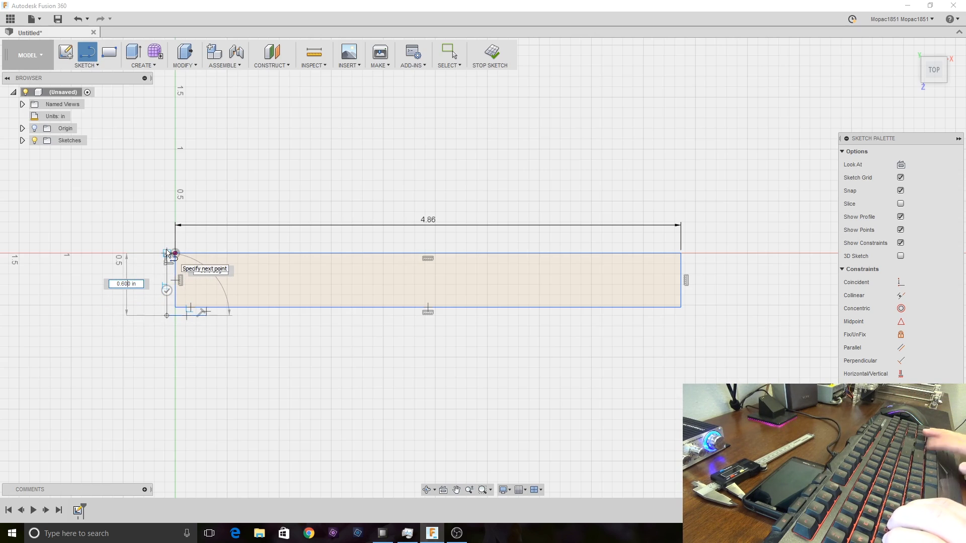
key(Left)
key(Left)
key(Left)
key(Left)
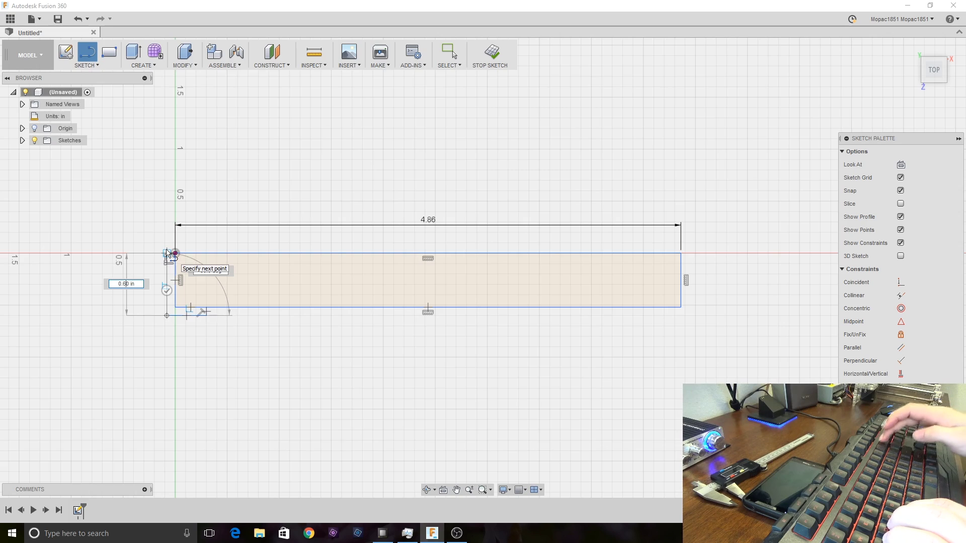
key(BackSpace)
text(8)
key(Return)
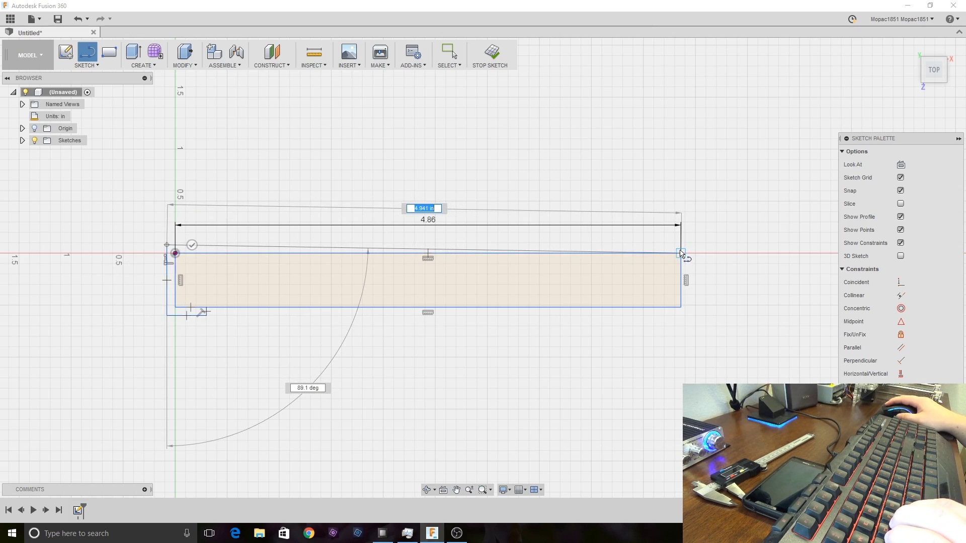
Step: Continue the outline with a 4.940+.08 in horizontal line above the rectangle and a 0.68 in vertical line down its right side
key(Right)
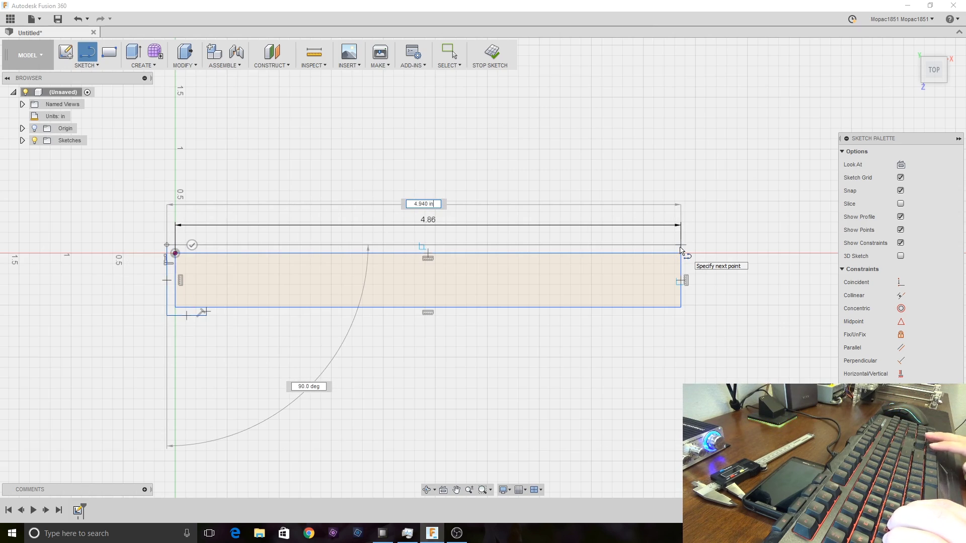
text(+.0)
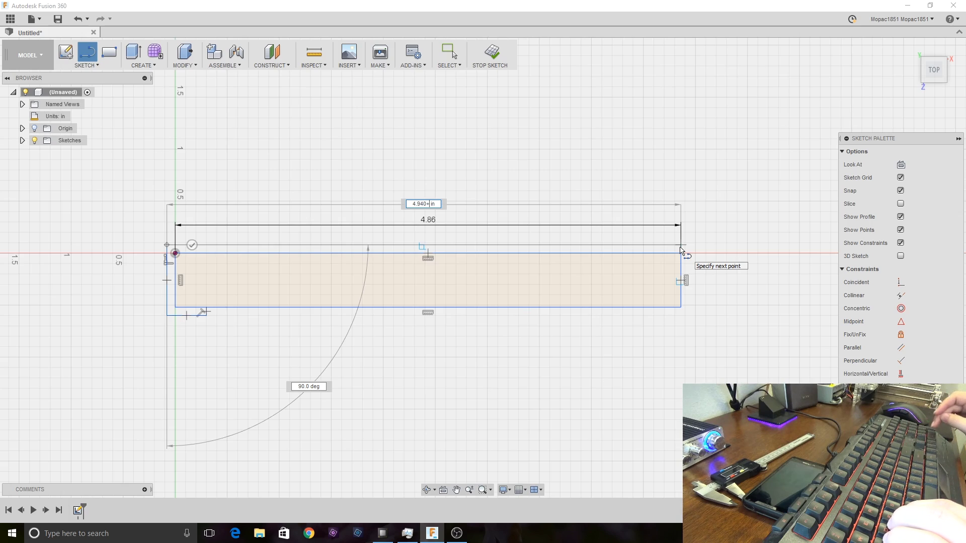
text(8)
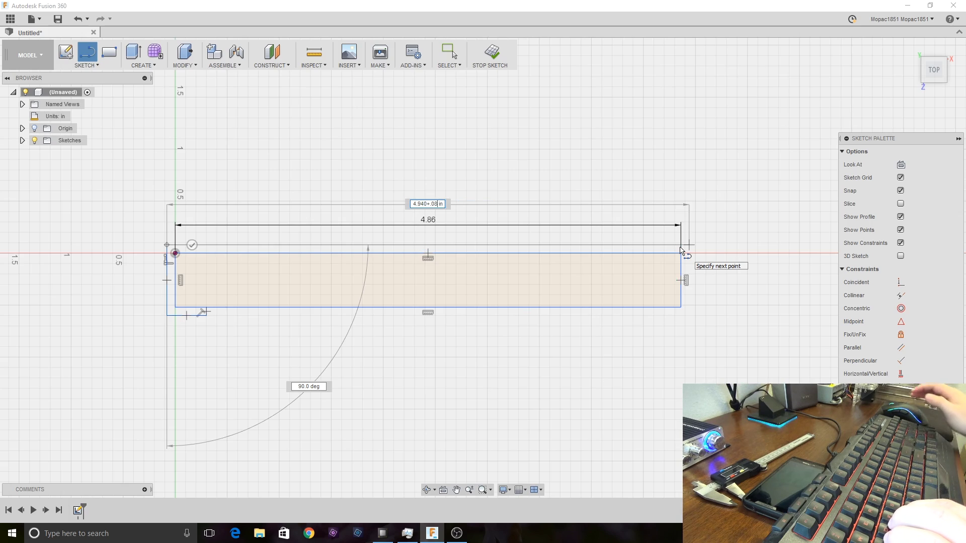
key(Return)
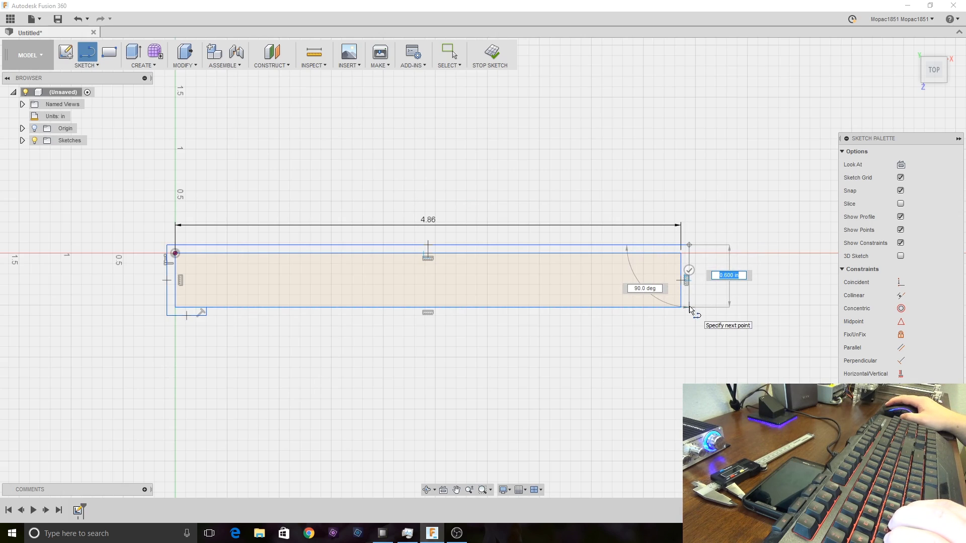
key(Right)
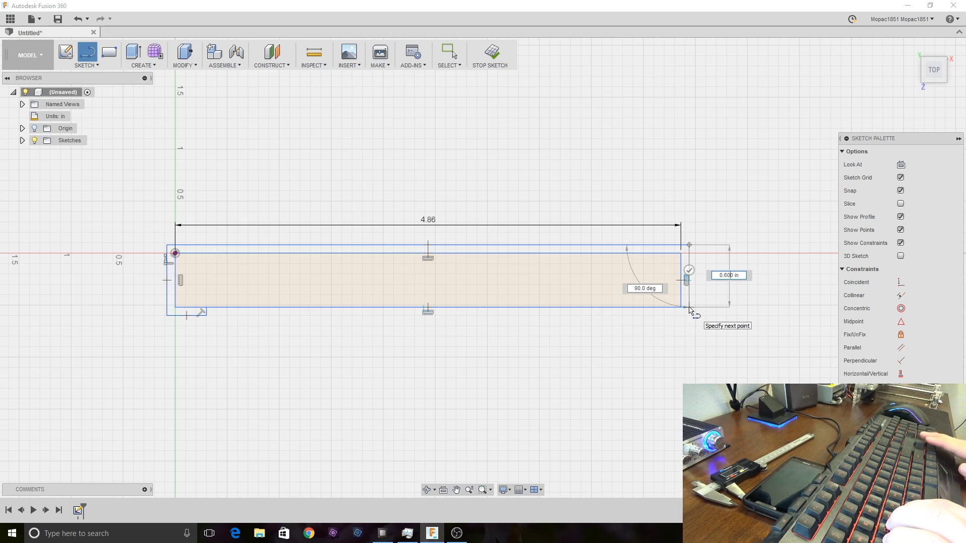
text(8)
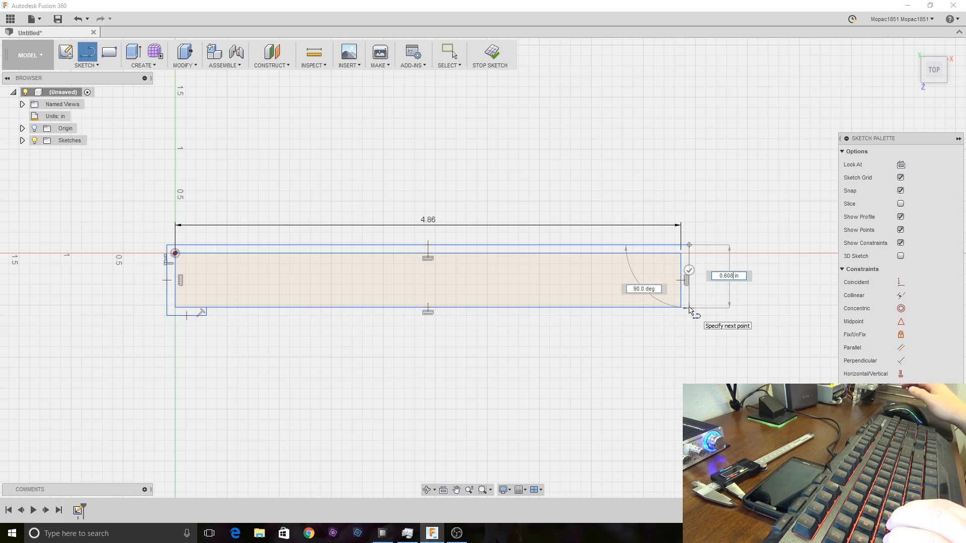
key(BackSpace)
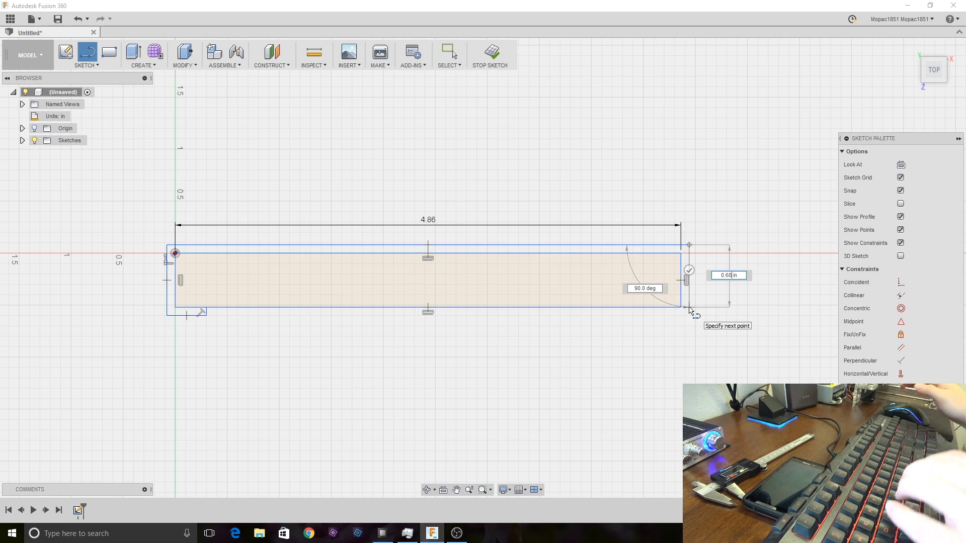
key(Return)
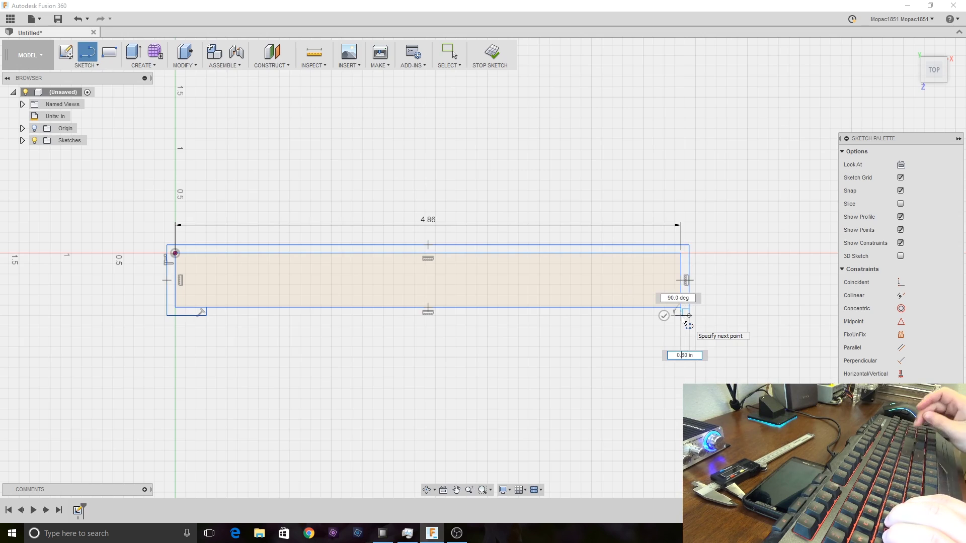
Step: Finish the outline with a short lip under the rectangle's lower-right corner, ending on its bottom edge to match the left lip
click(654, 316)
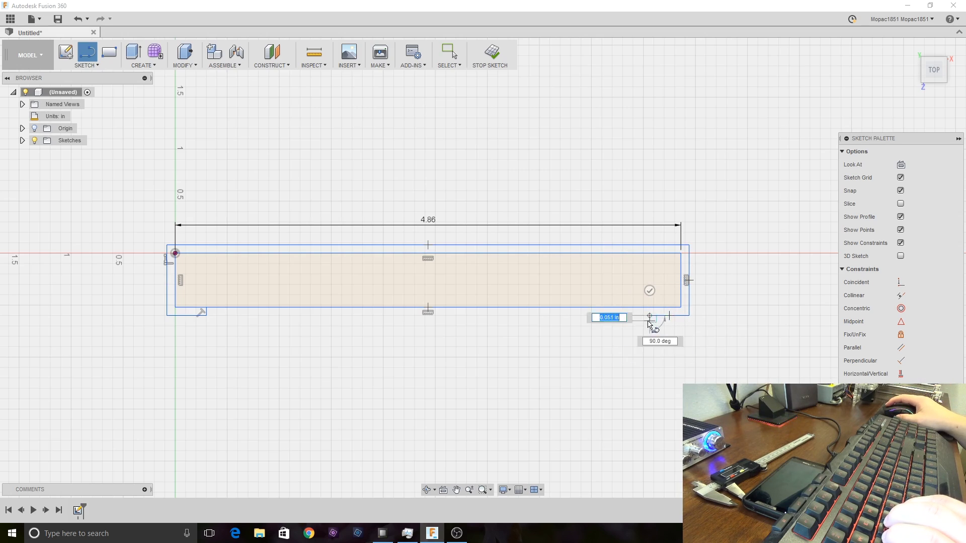
click(649, 307)
key(Escape)
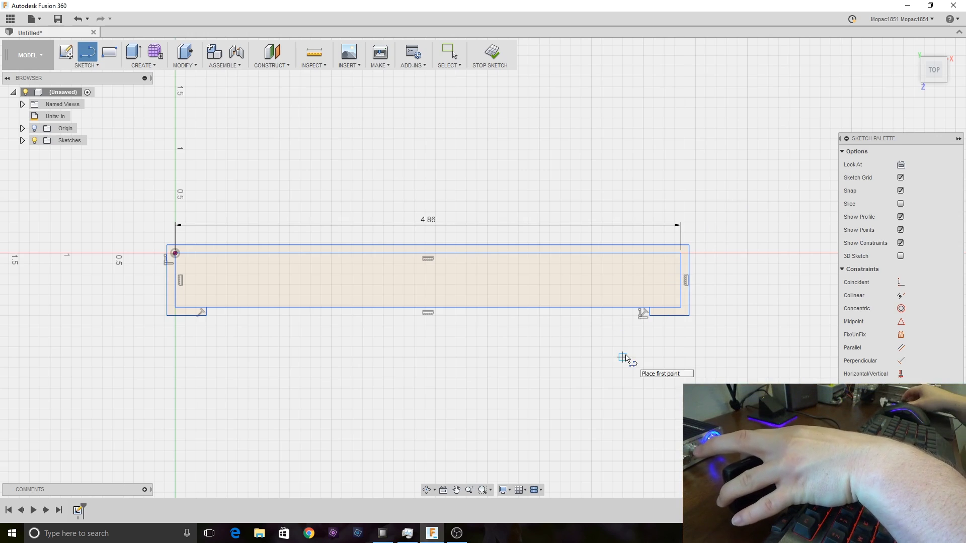
Step: Draw two lines along the outline's top edge from its midpoint, each 2.53/2 in long, one to the right and one to the left
click(428, 246)
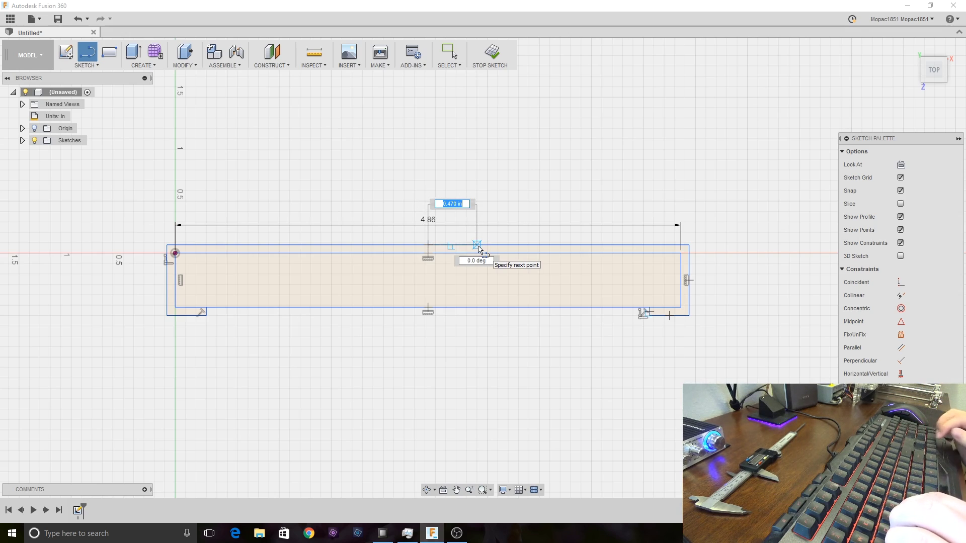
text(2.53/2)
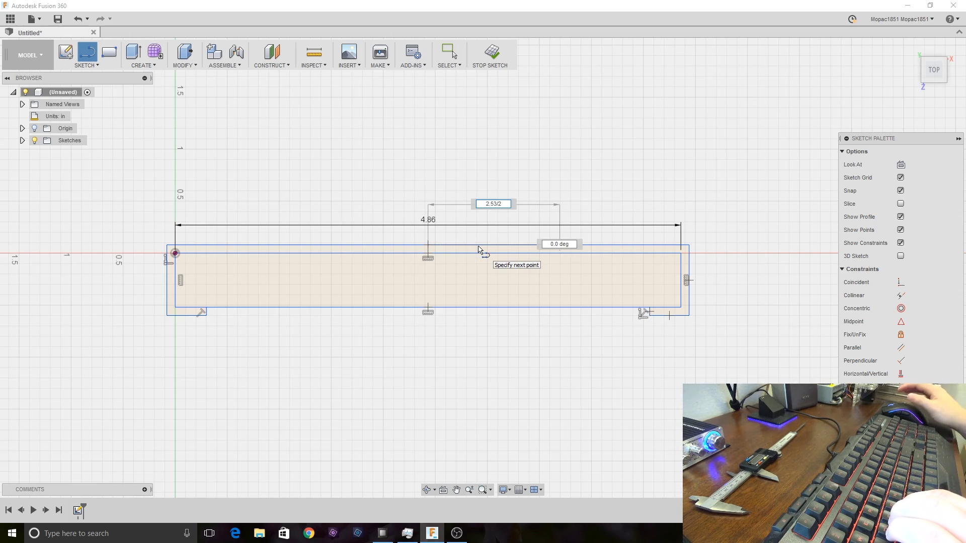
key(Return)
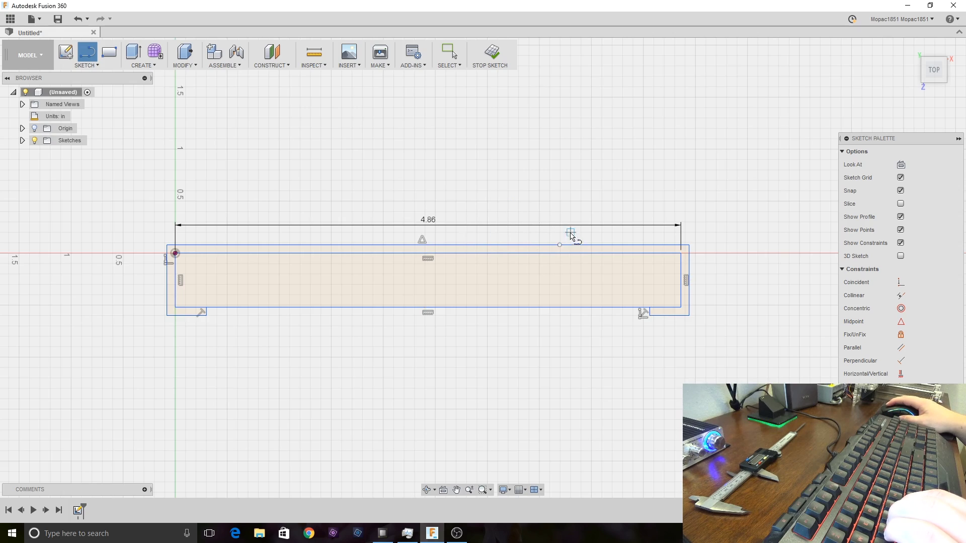
click(426, 247)
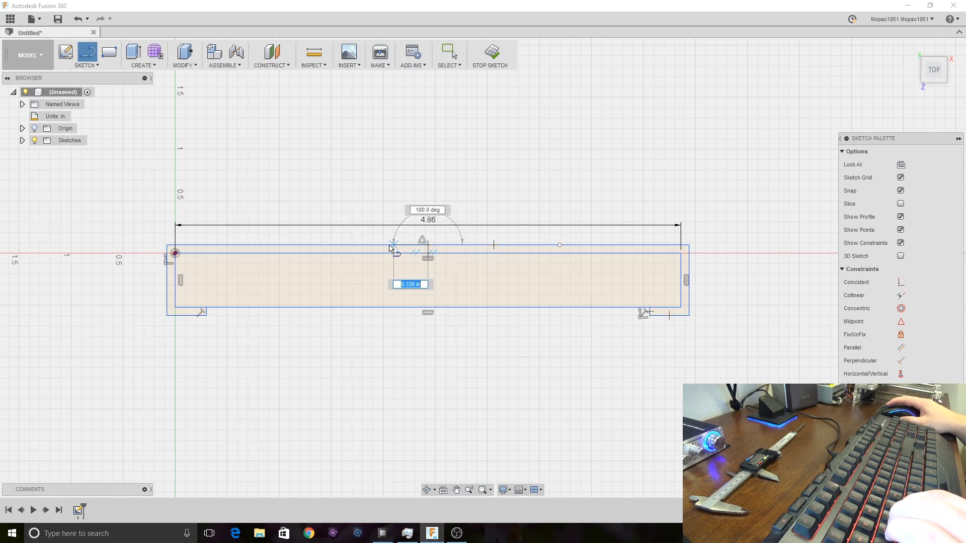
text(2)
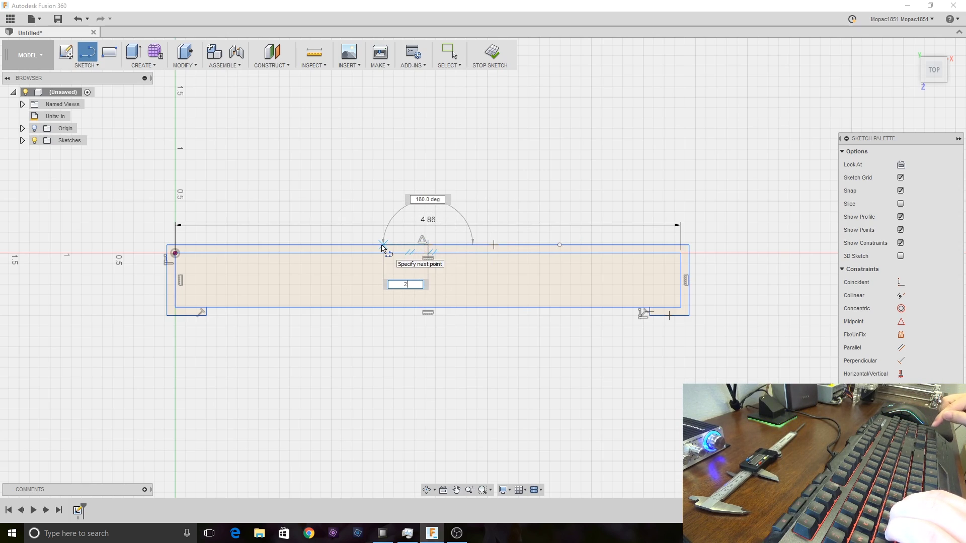
text(.53/2)
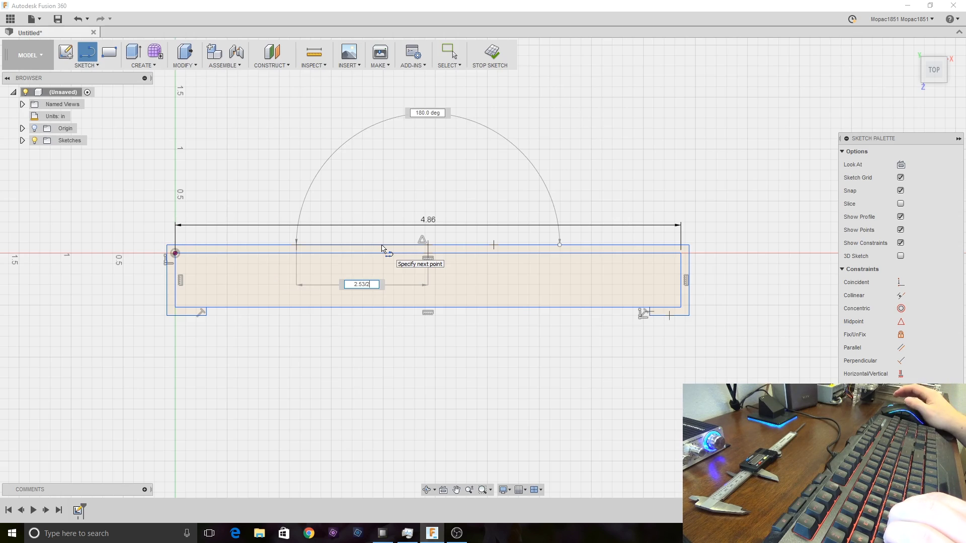
key(Return)
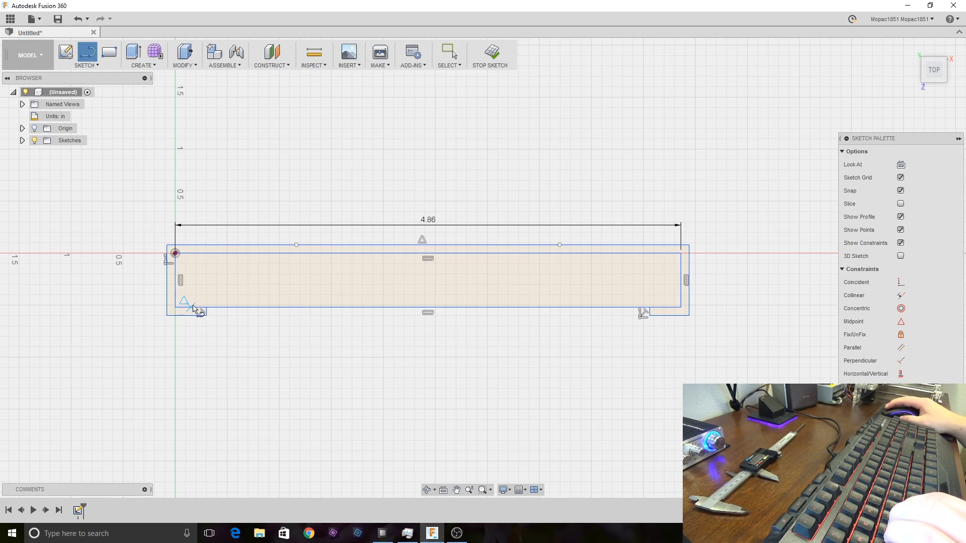
Step: Draw a 0.52 in tall open-bottomed box above the outline's top edge, spanning the end points of the two 2.53/2 in lines
click(191, 307)
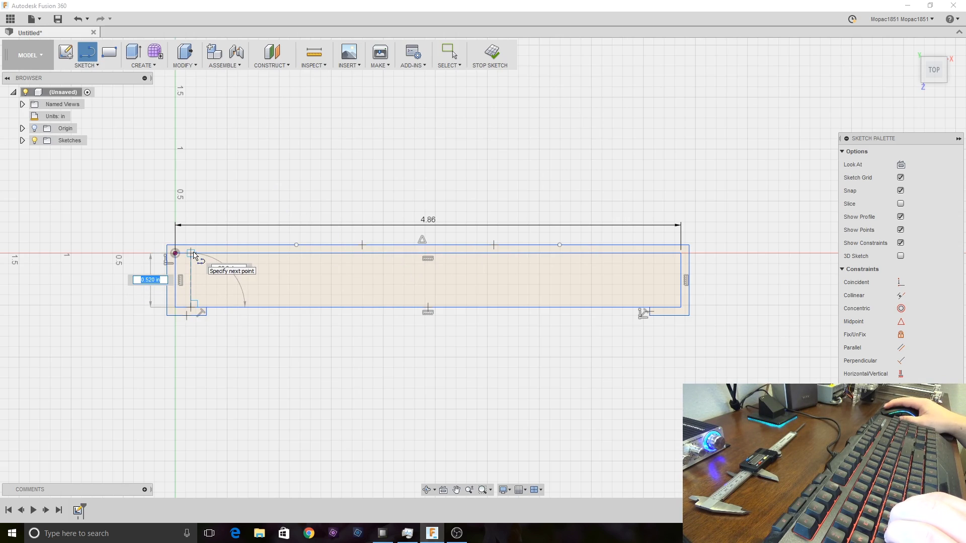
key(Escape)
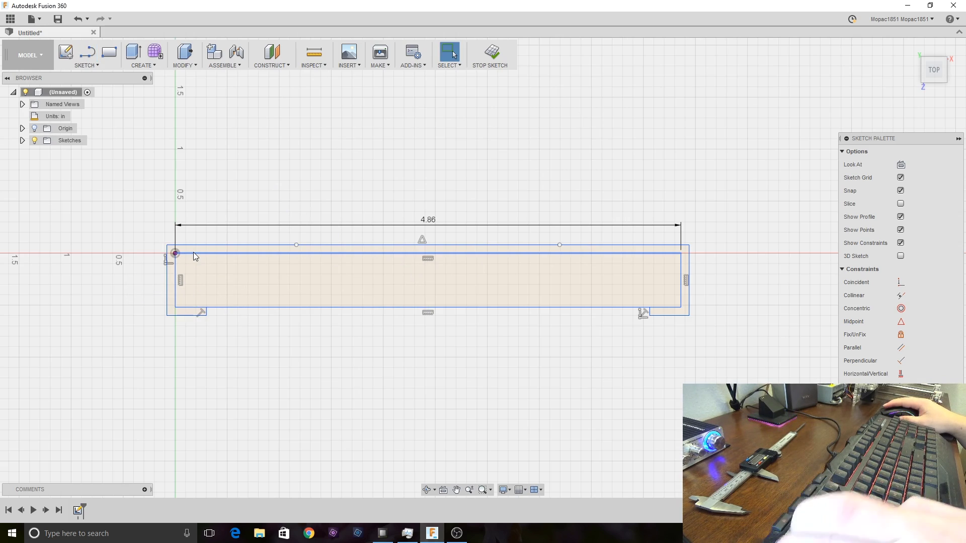
key(l)
click(297, 245)
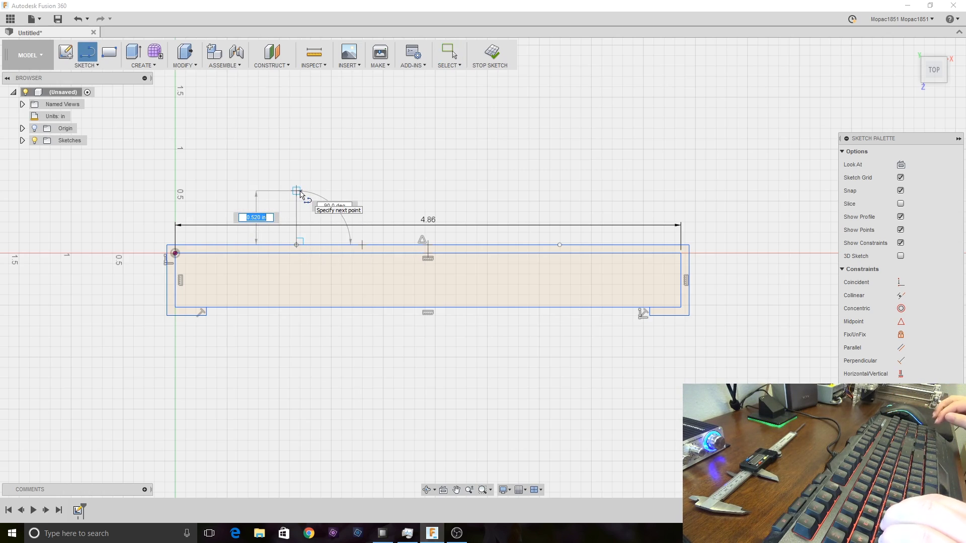
click(300, 193)
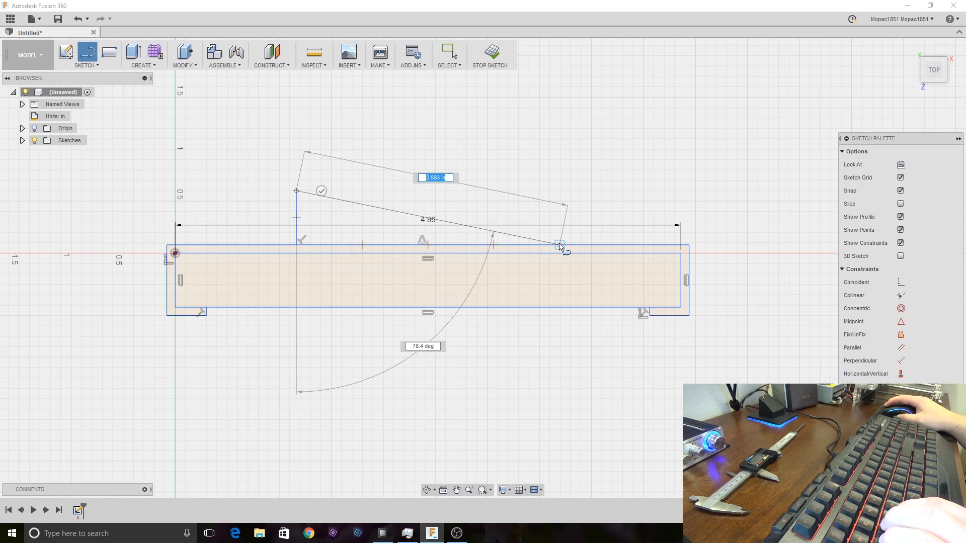
click(560, 192)
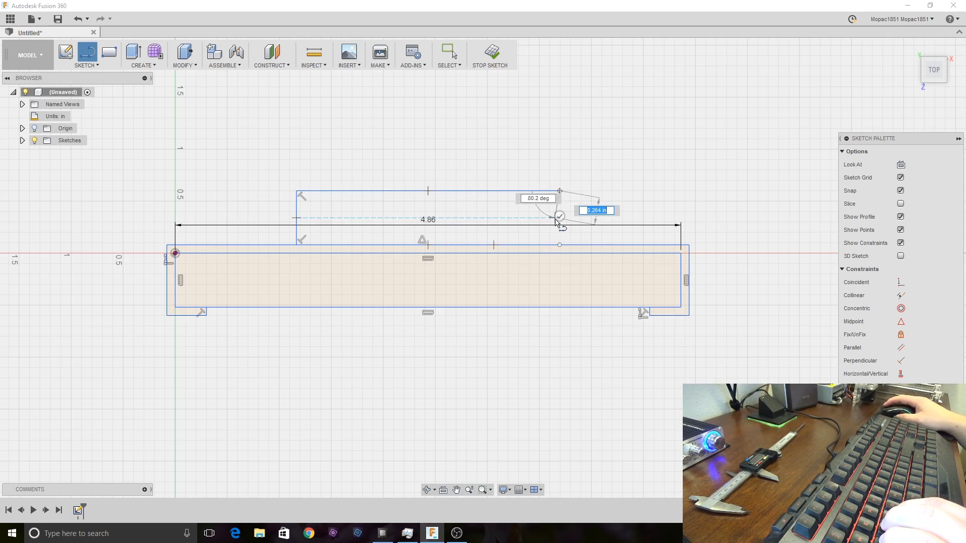
click(560, 244)
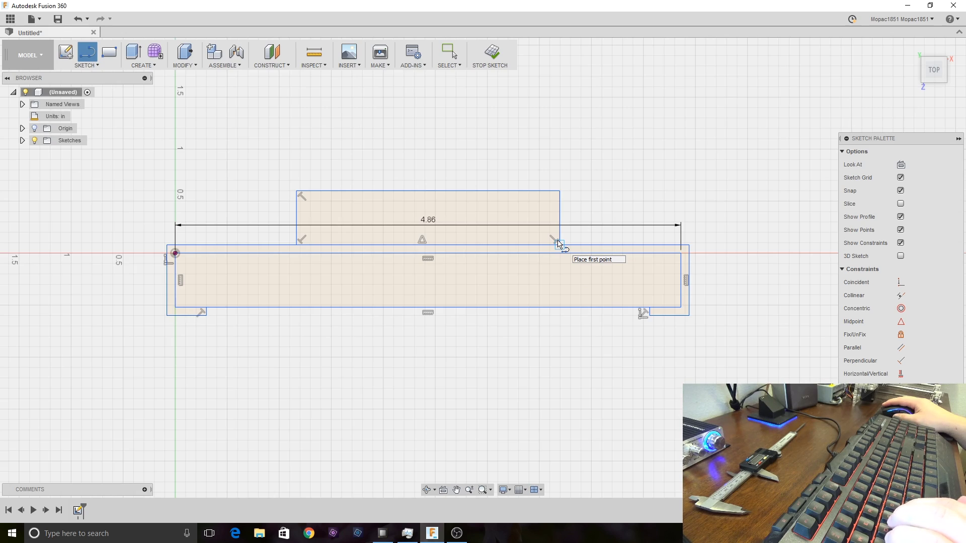
Step: Start the upper box's outer wall from its lower-right corner with a .08 in line outward and a 0.520+.08 in vertical line up
click(561, 246)
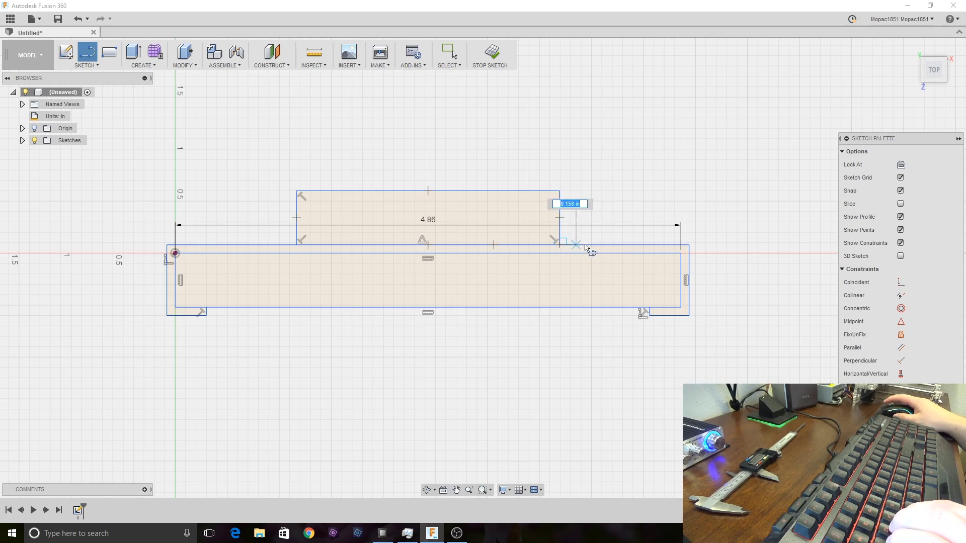
text(.08)
key(Return)
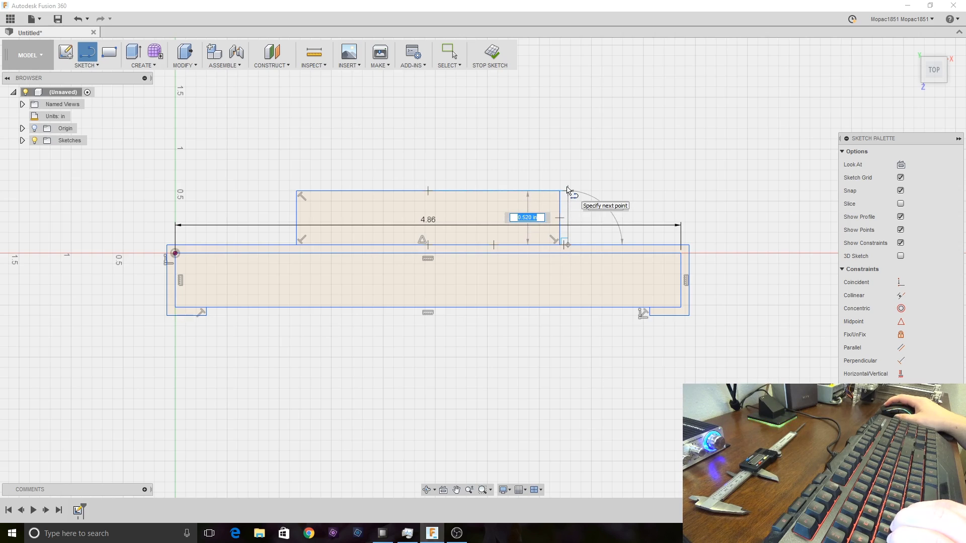
key(Right)
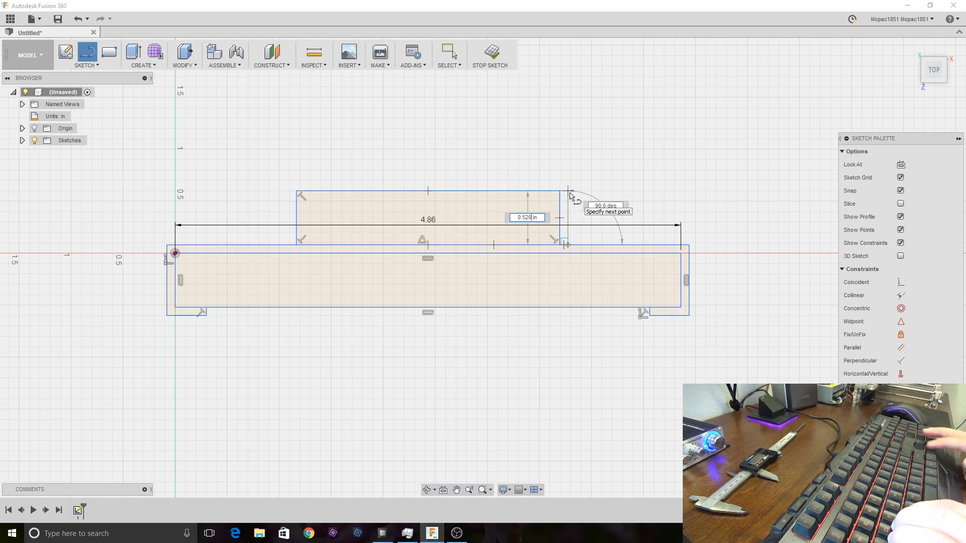
text(+.08)
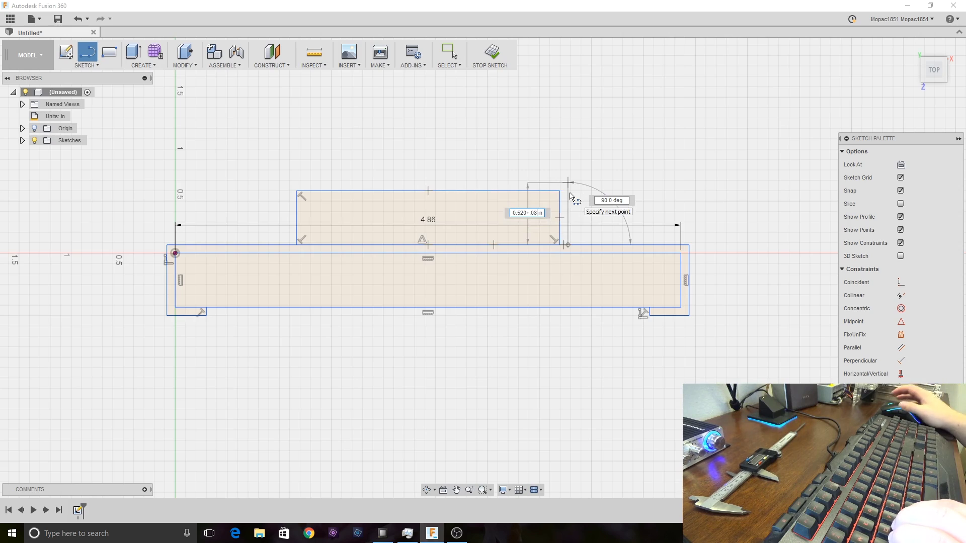
key(Return)
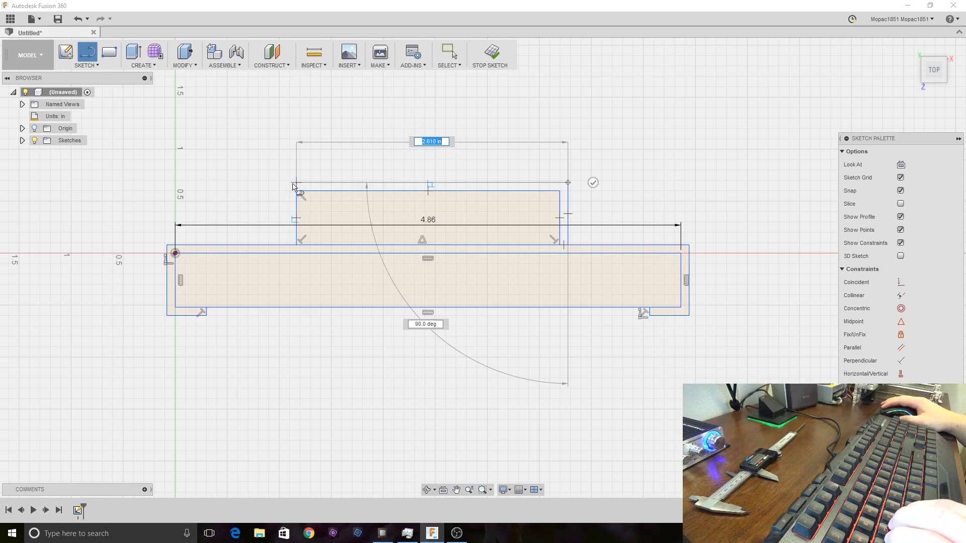
Step: Finish the upper box's outer wall with a 2.610+.08 in horizontal line leftward and a vertical line down to the outline's top edge
key(Right)
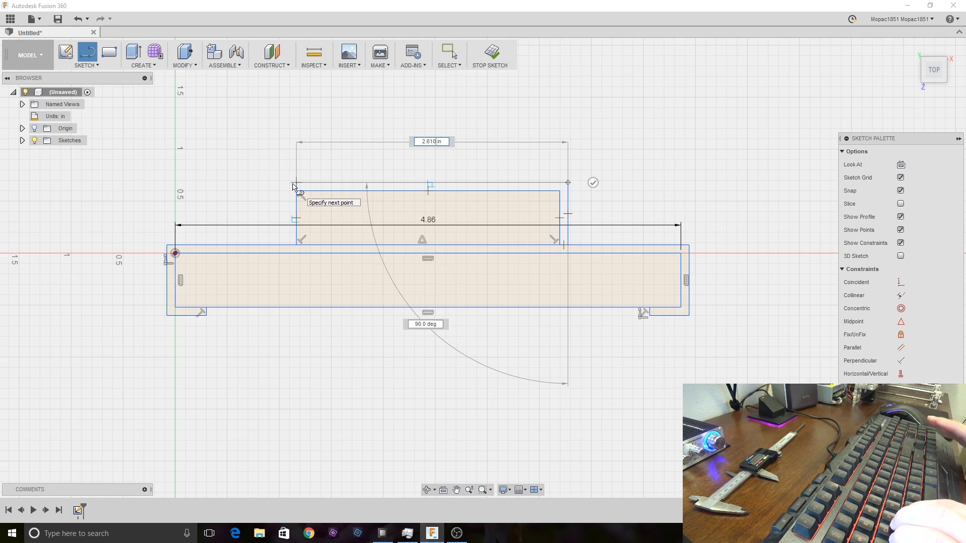
text(+1)
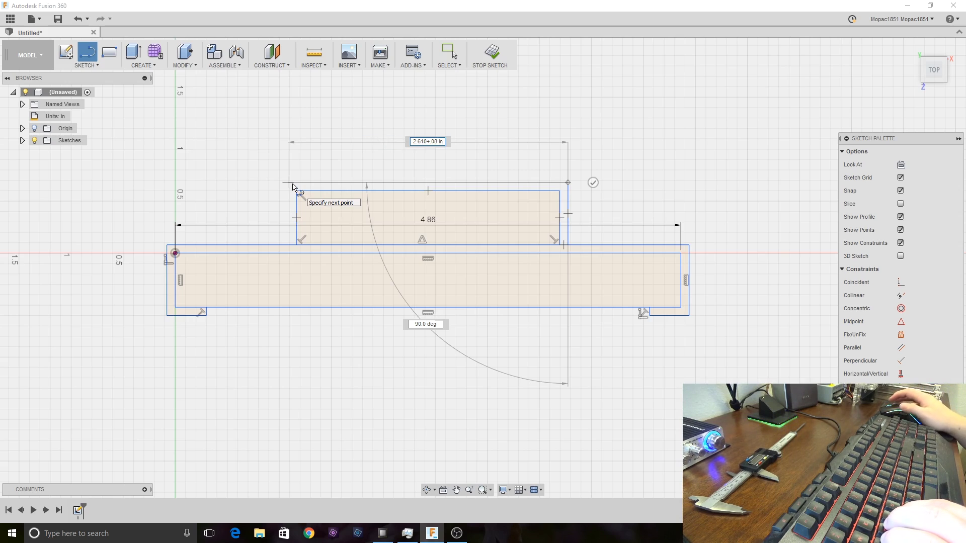
key(Return)
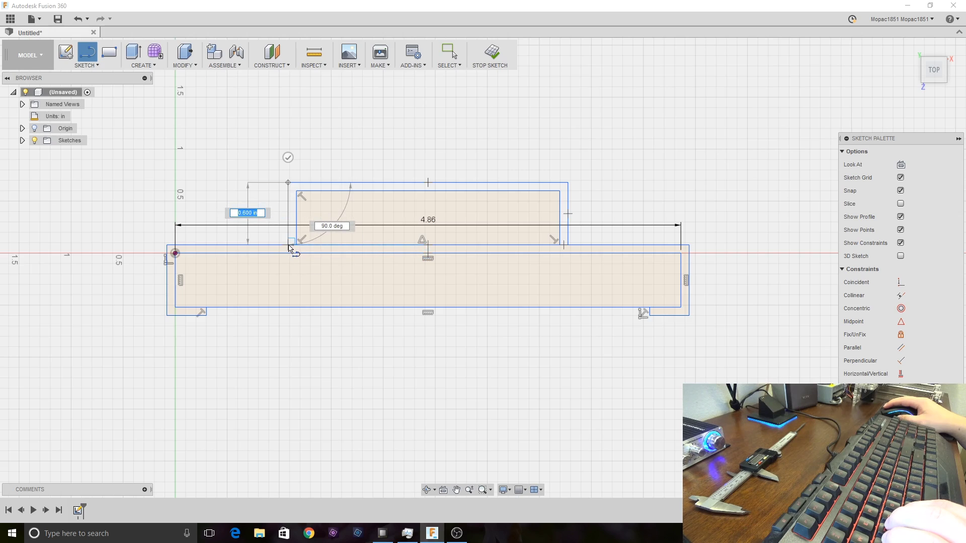
click(289, 246)
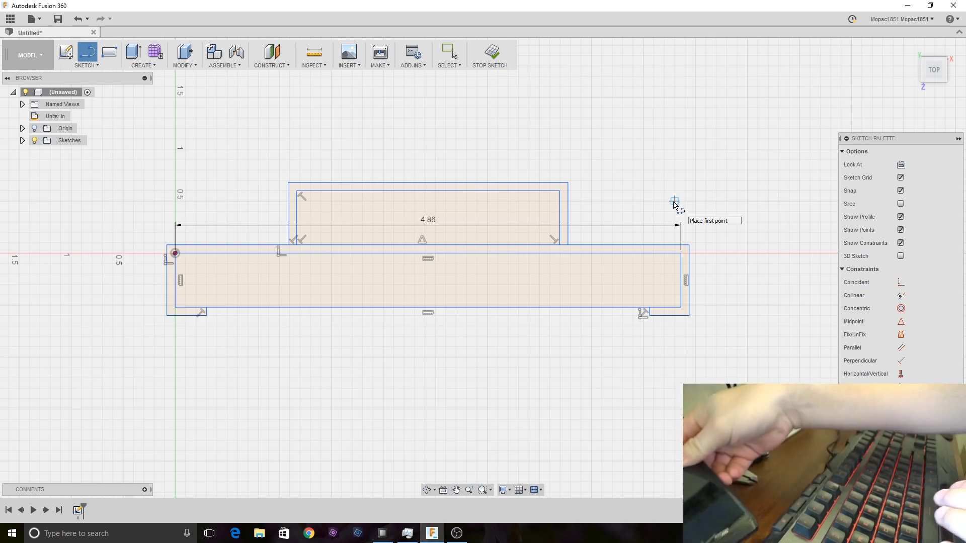
Step: Draw lip ends .15 in inward from both lower inner corners of the upper box, each closed down to the 4.86 in rectangle's top edge
click(297, 246)
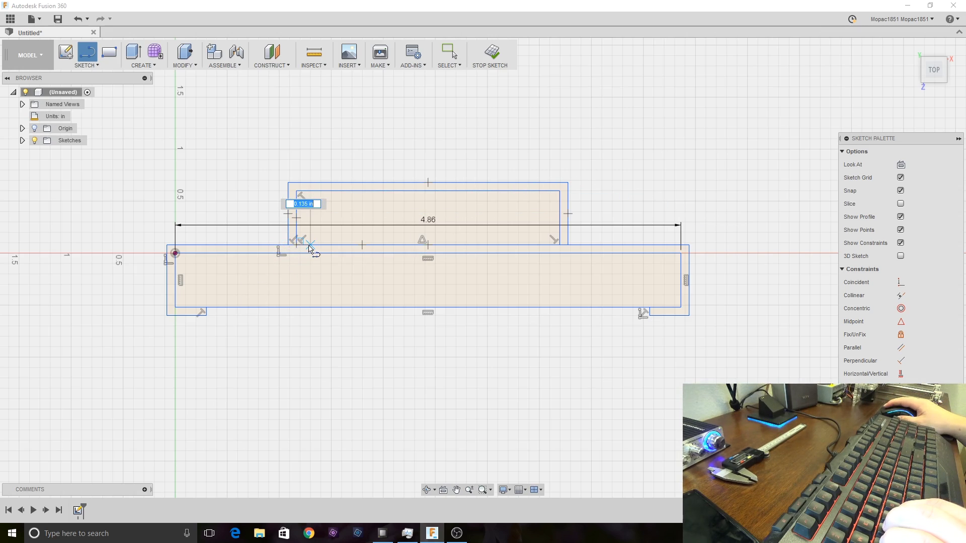
key(BackSpace)
text(.15)
key(Return)
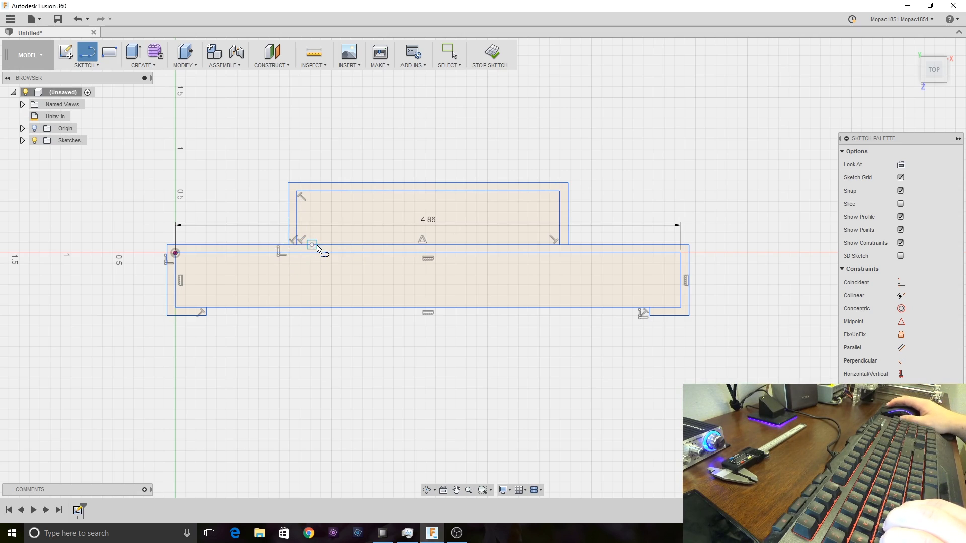
click(312, 253)
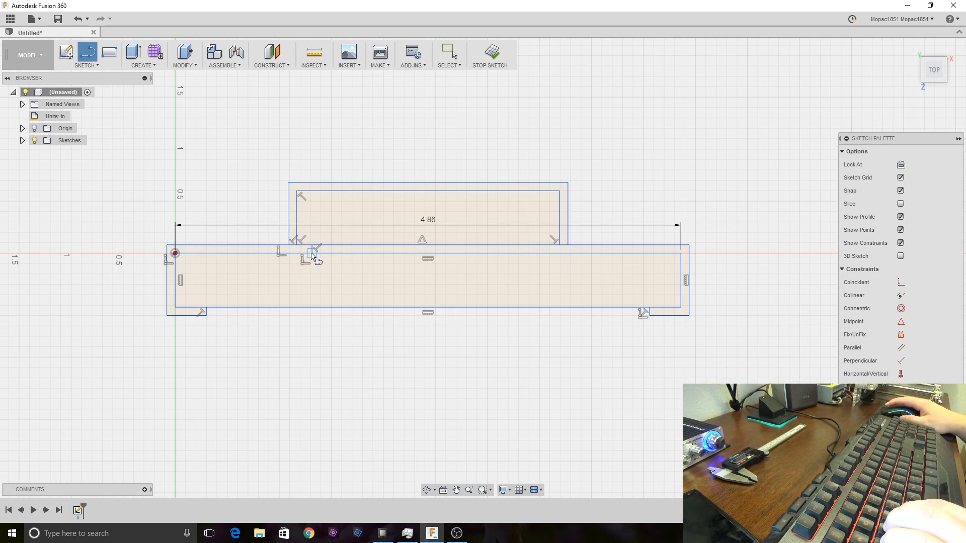
click(561, 245)
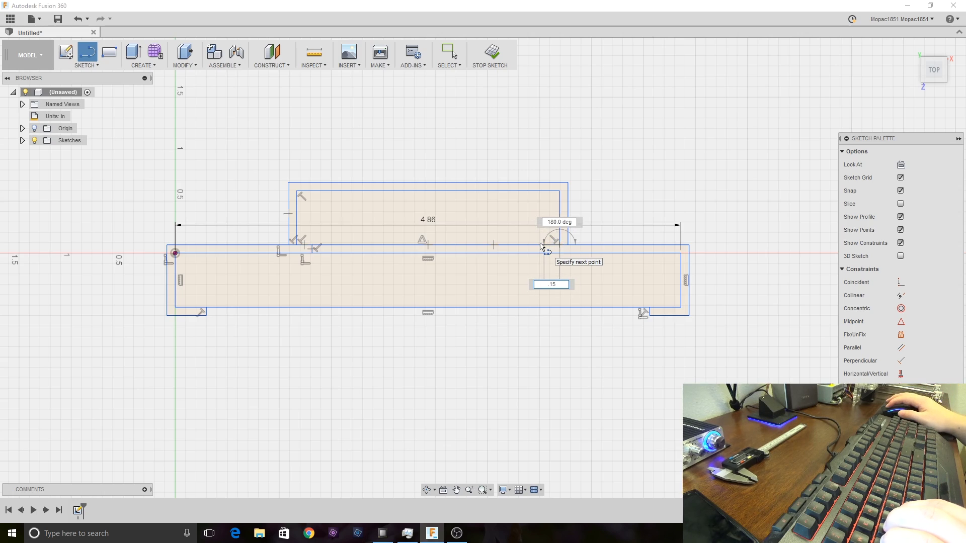
click(541, 245)
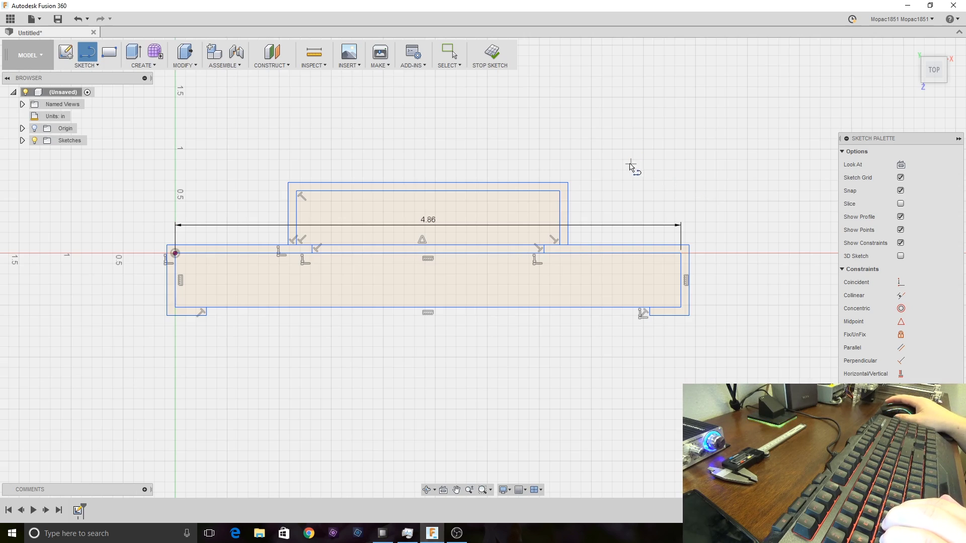
key(Escape)
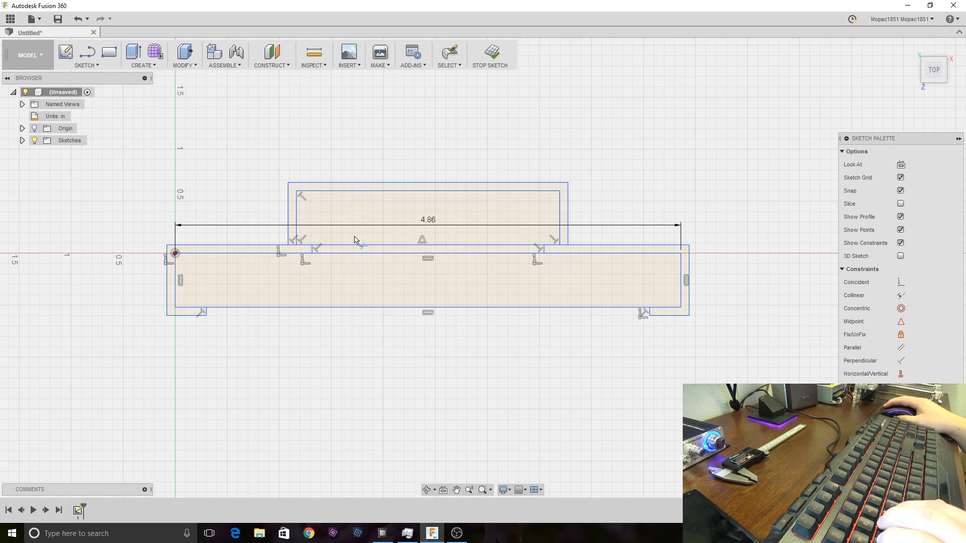
Step: Trim away the horizontal lines between the two inner lip ends so the upper box opens into the lower rectangle
key(t)
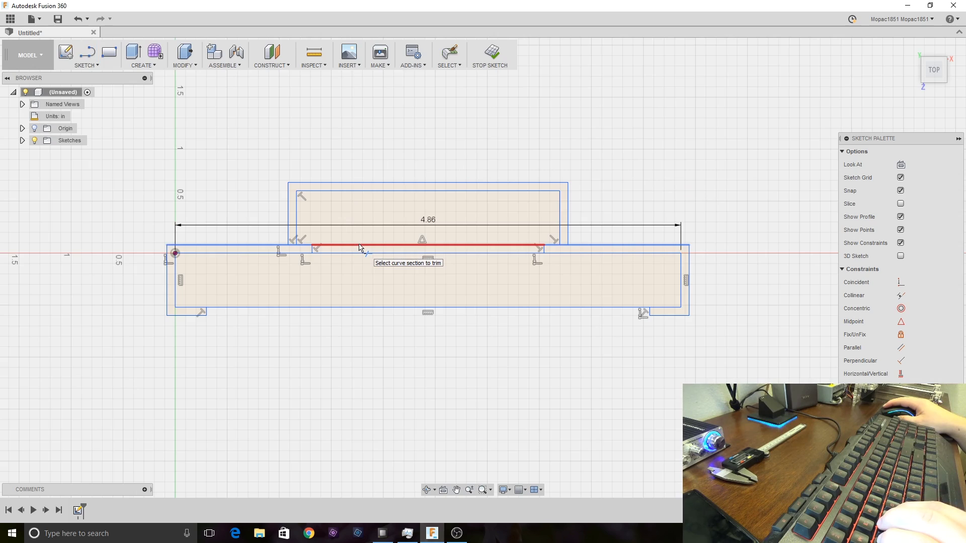
click(360, 247)
click(366, 252)
click(374, 246)
click(456, 247)
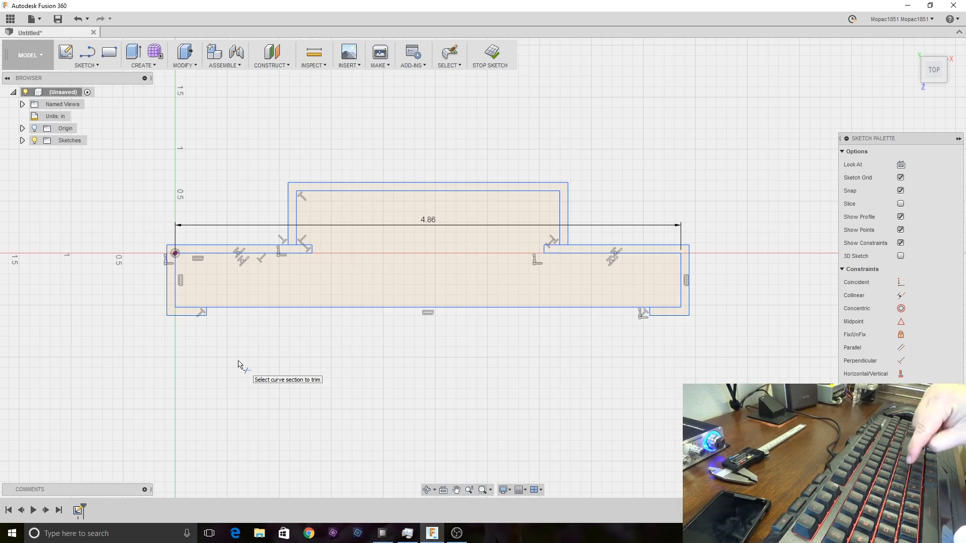
Step: Draw short vertical lines across the lower section's top wall, one above each bottom lip's inner end
key(t)
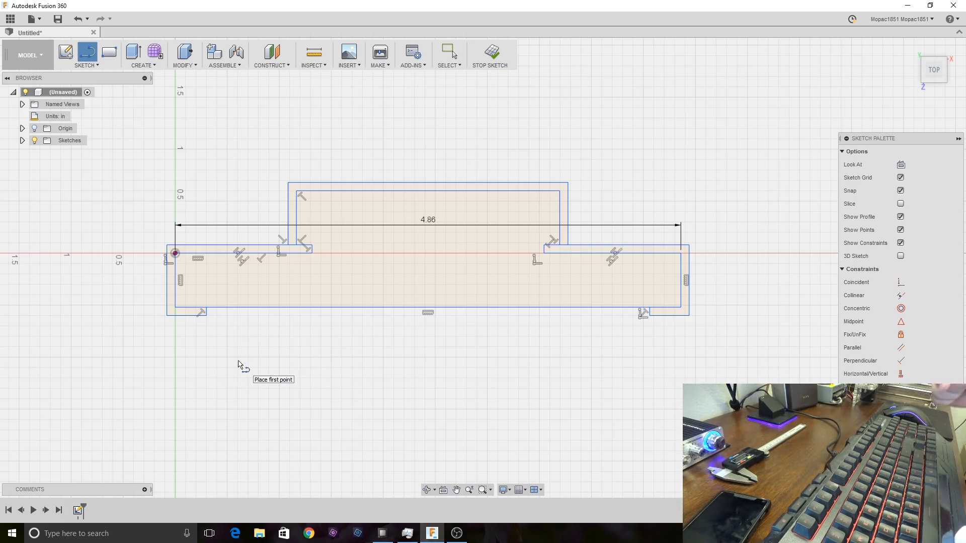
click(205, 253)
click(206, 249)
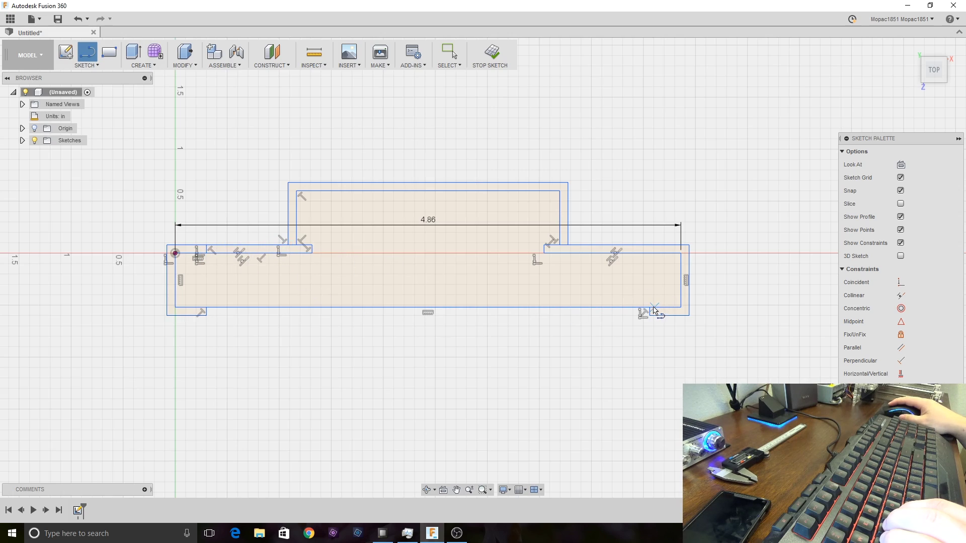
click(649, 248)
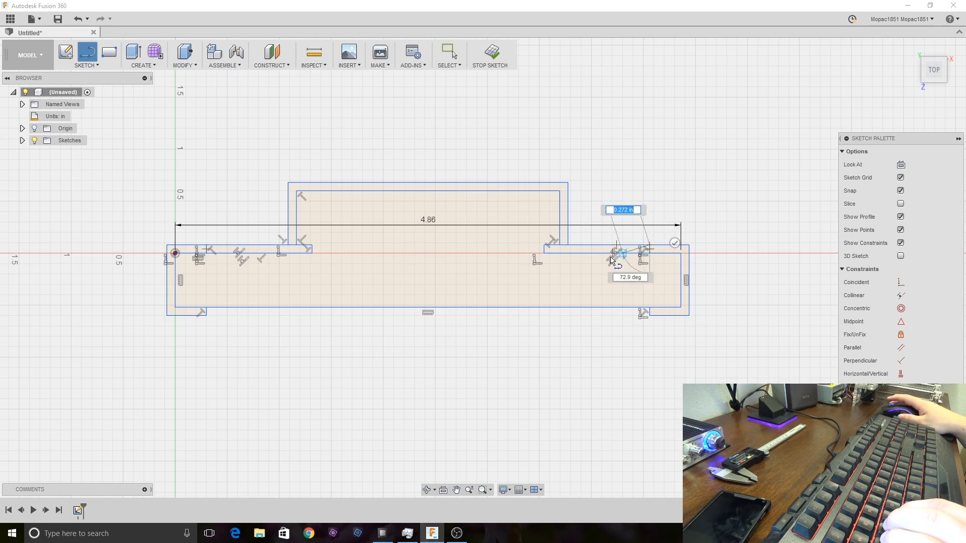
key(Escape)
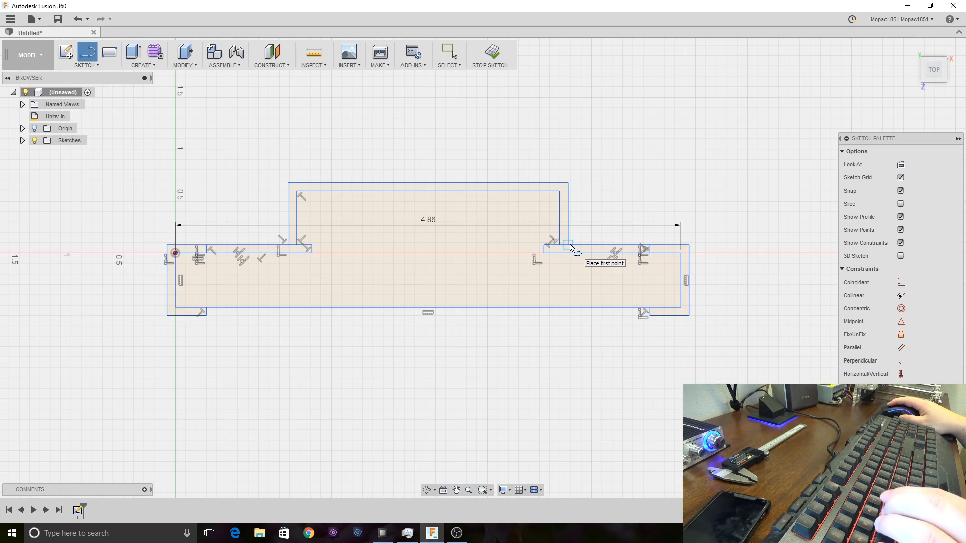
Step: Draw lines .15 in outward from both outer wall corners of the upper box, each closed by a short vertical line across the top wall
click(569, 245)
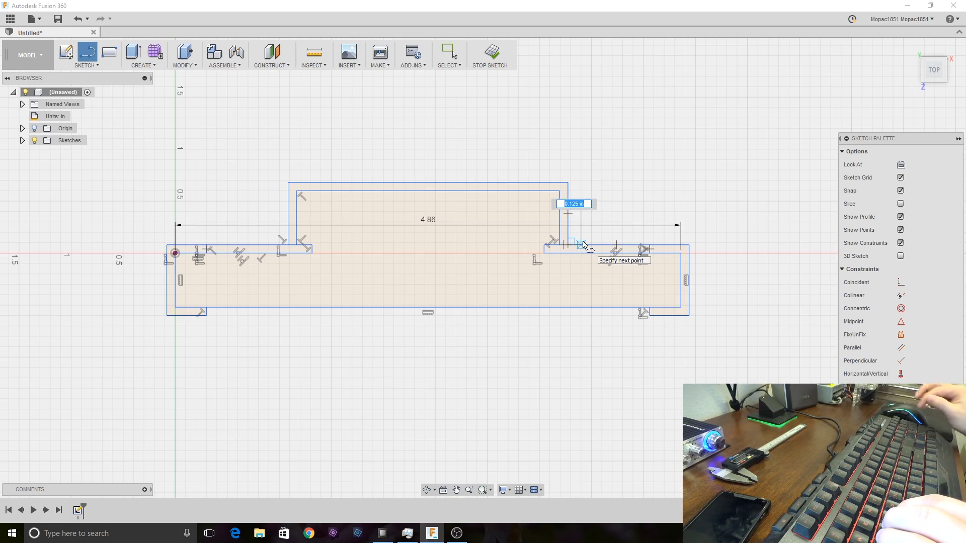
double_click(583, 245)
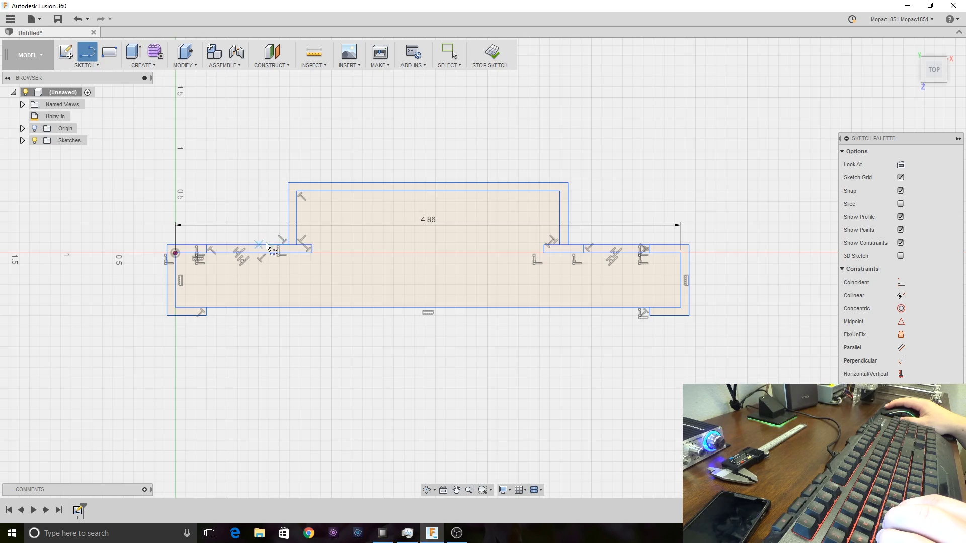
click(287, 244)
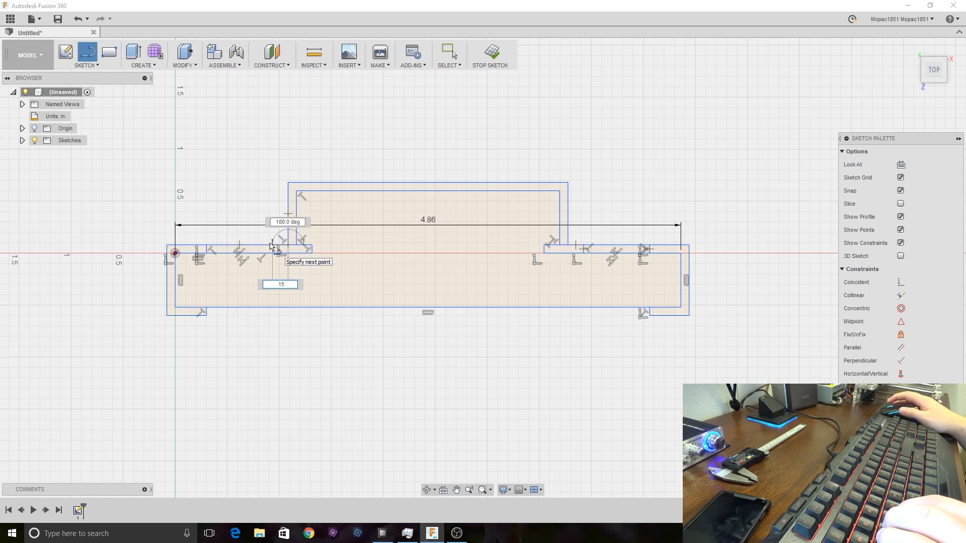
double_click(273, 245)
click(272, 245)
double_click(275, 256)
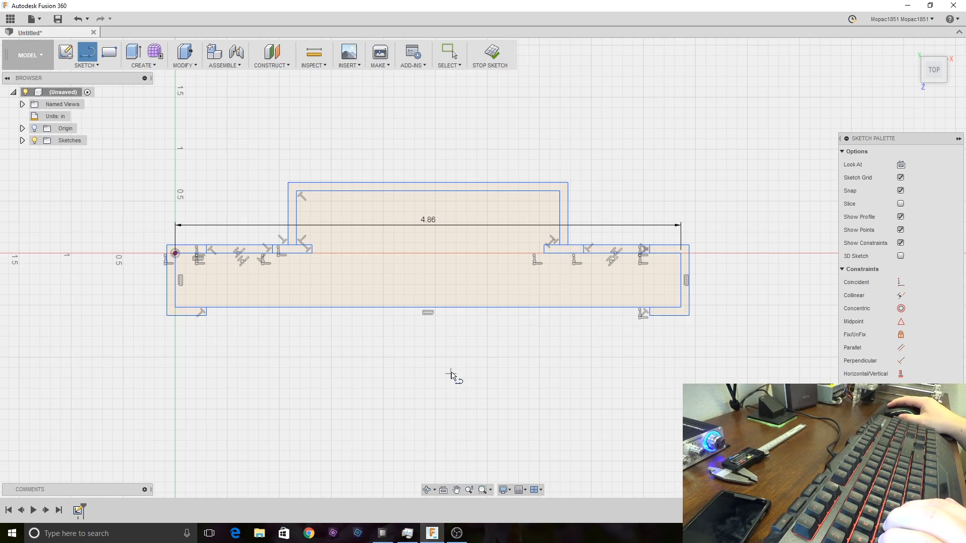
Step: Extrude the upper box wall, its two lip pieces and both C-shaped end profiles 2 in
key(e)
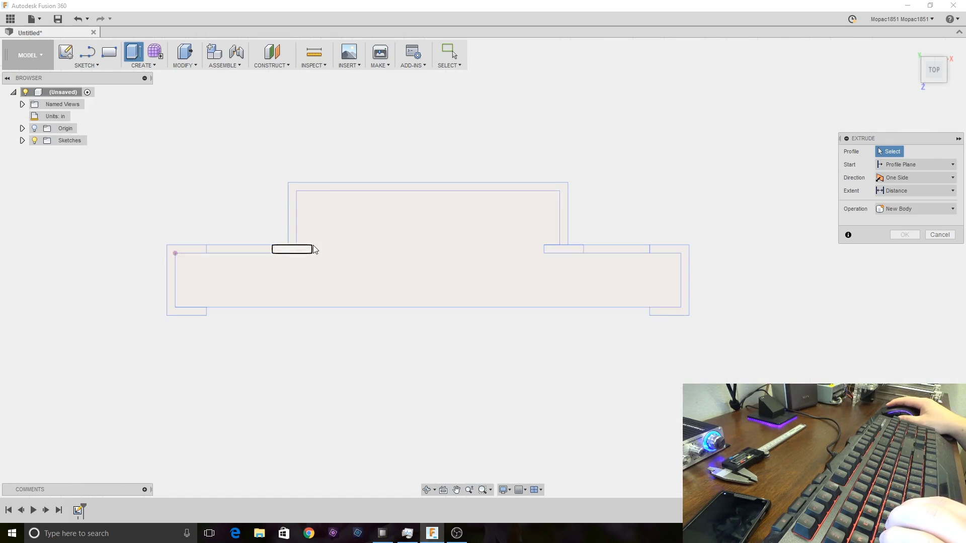
drag(934, 61, 934, 60)
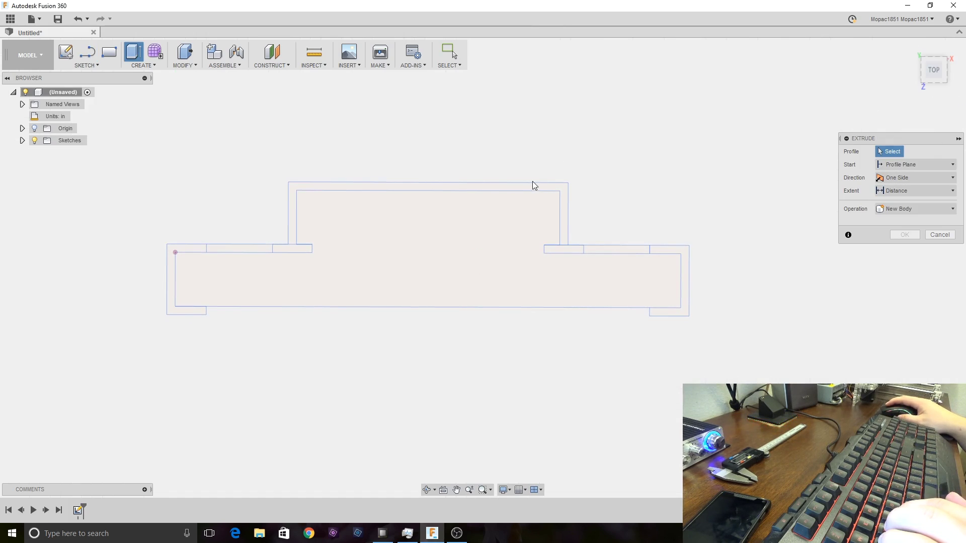
click(555, 189)
click(566, 250)
click(301, 249)
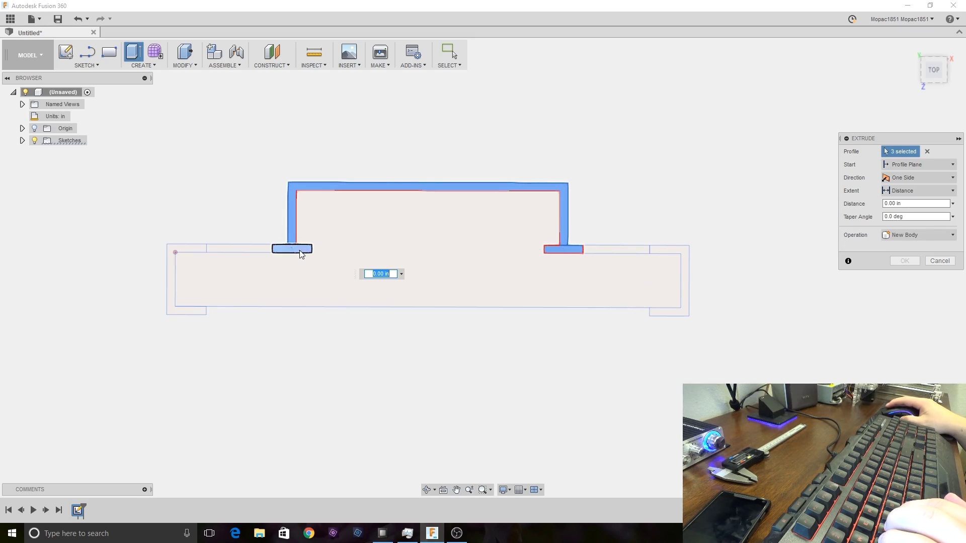
click(684, 285)
click(172, 280)
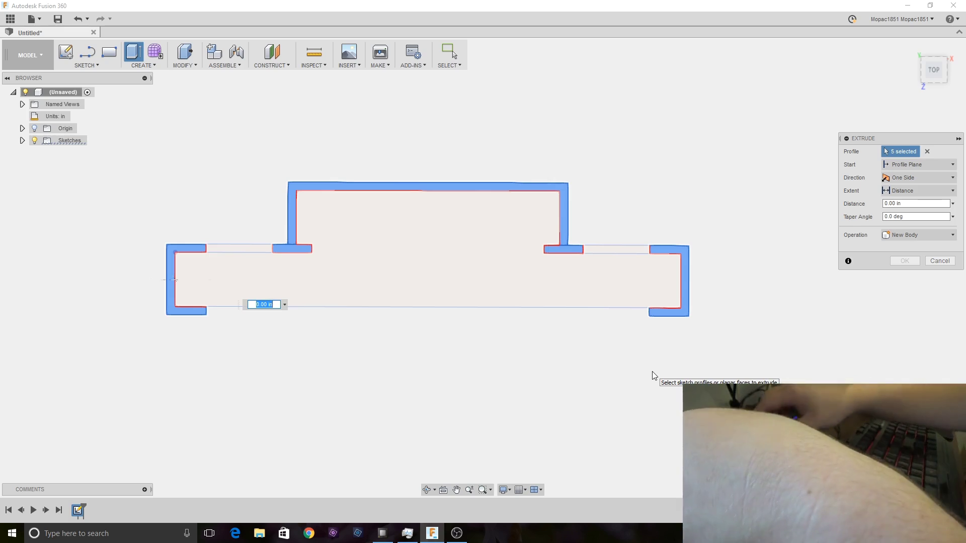
text(2)
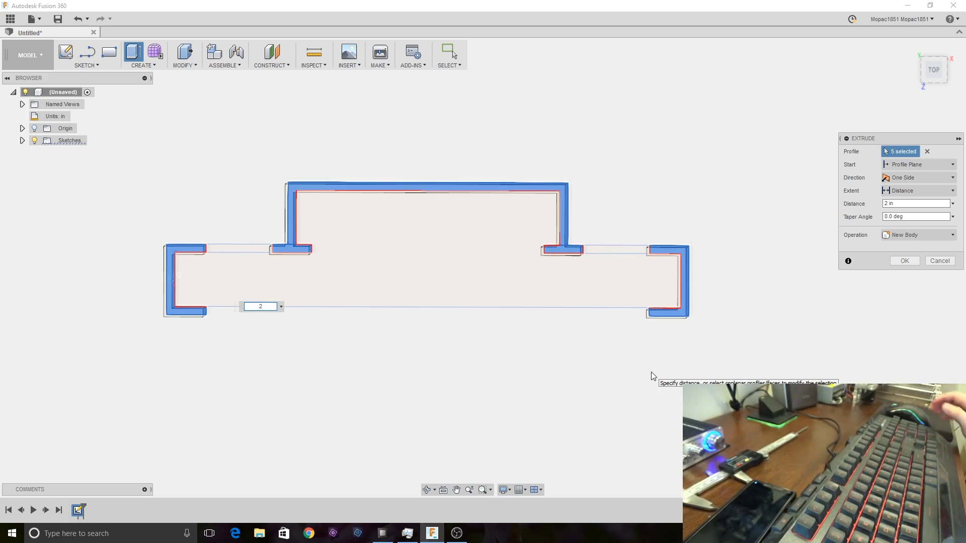
key(Return)
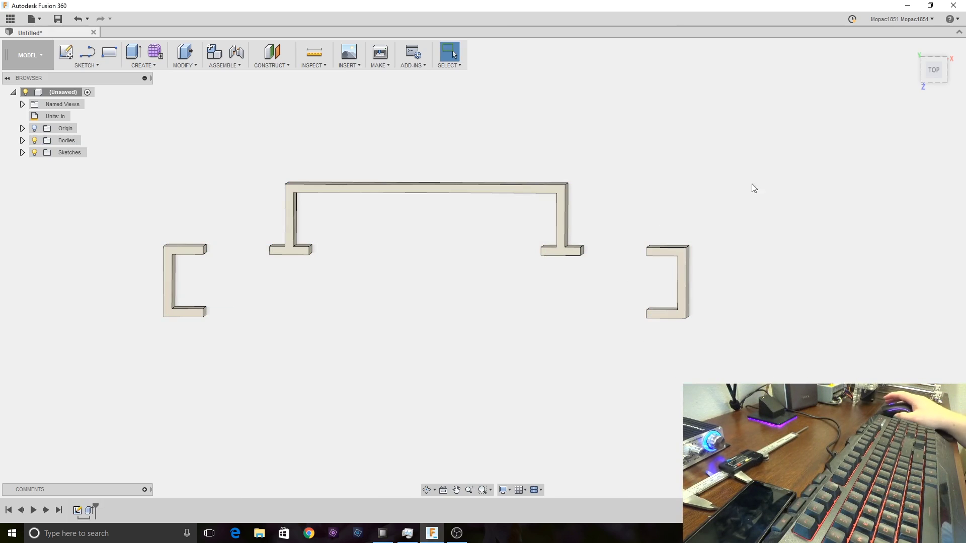
Step: Reopen Sketch1 and extrude the two top-wall strips between the upper box lips and the end profiles .75 in
shift+middle_drag(759, 184, 791, 158)
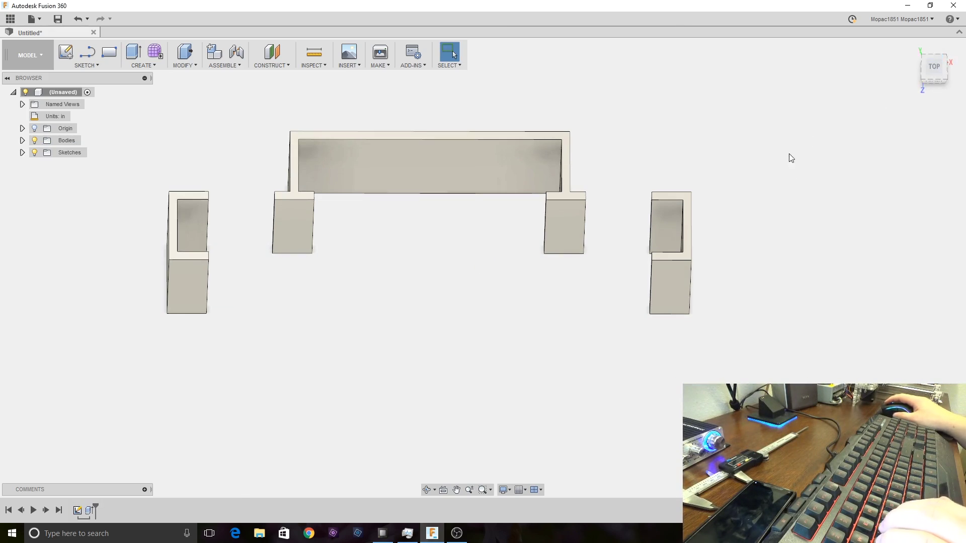
click(22, 153)
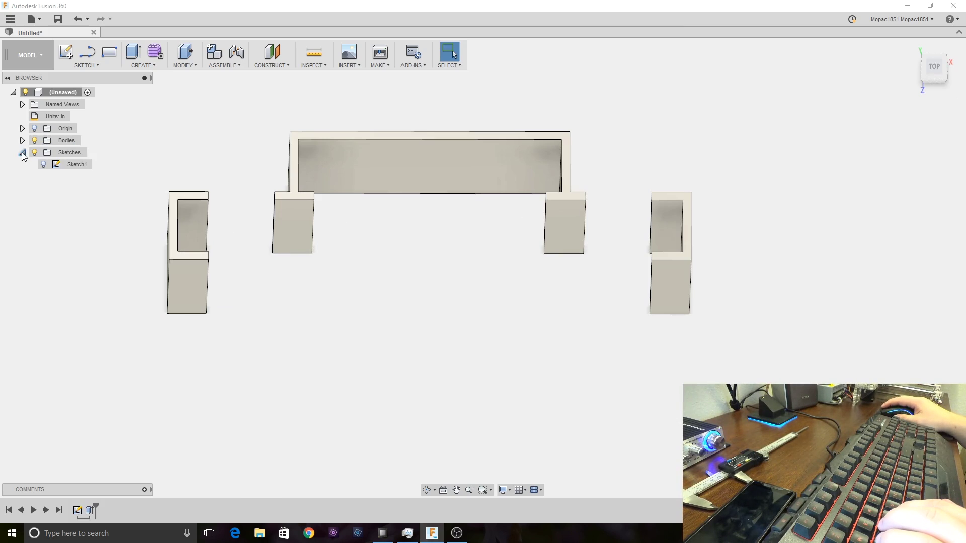
double_click(70, 165)
key(e)
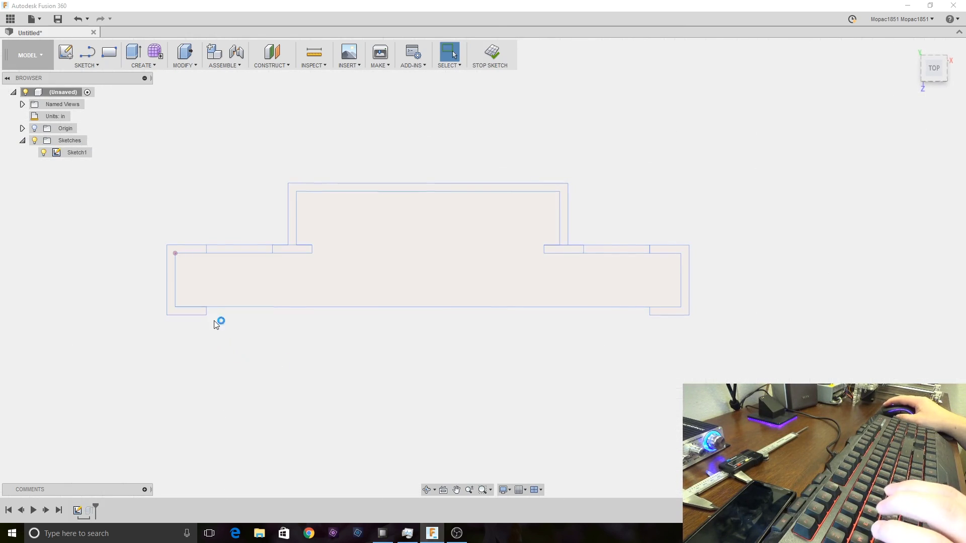
click(234, 249)
click(632, 250)
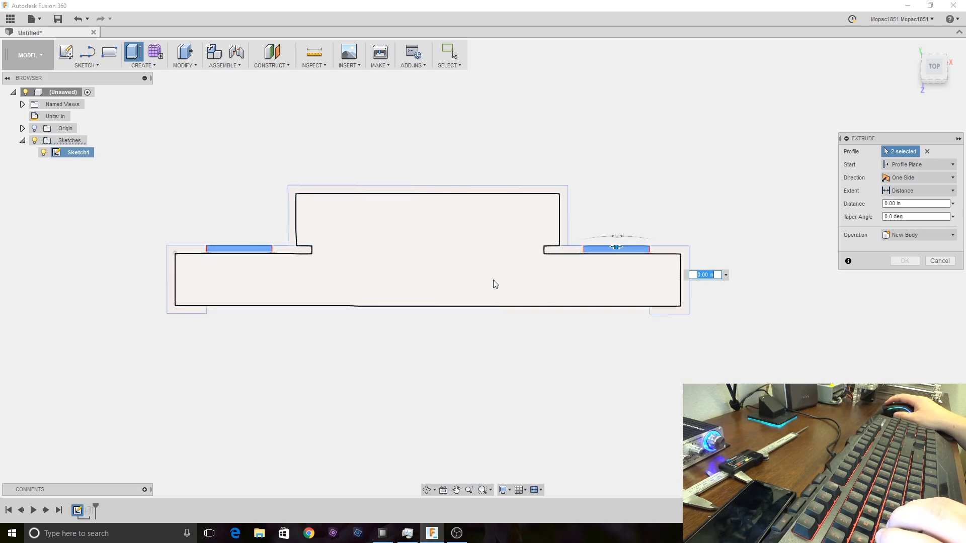
key(BackSpace)
text(.75)
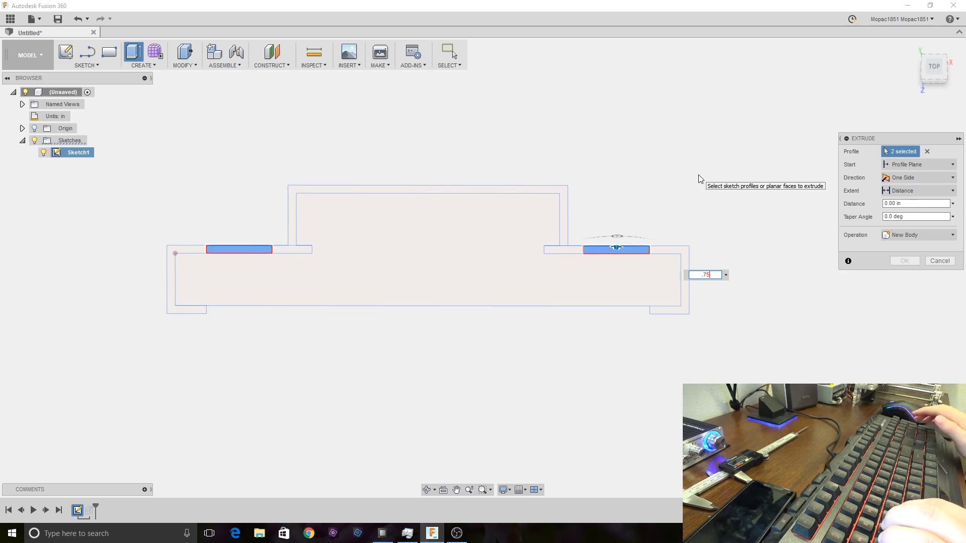
key(Return)
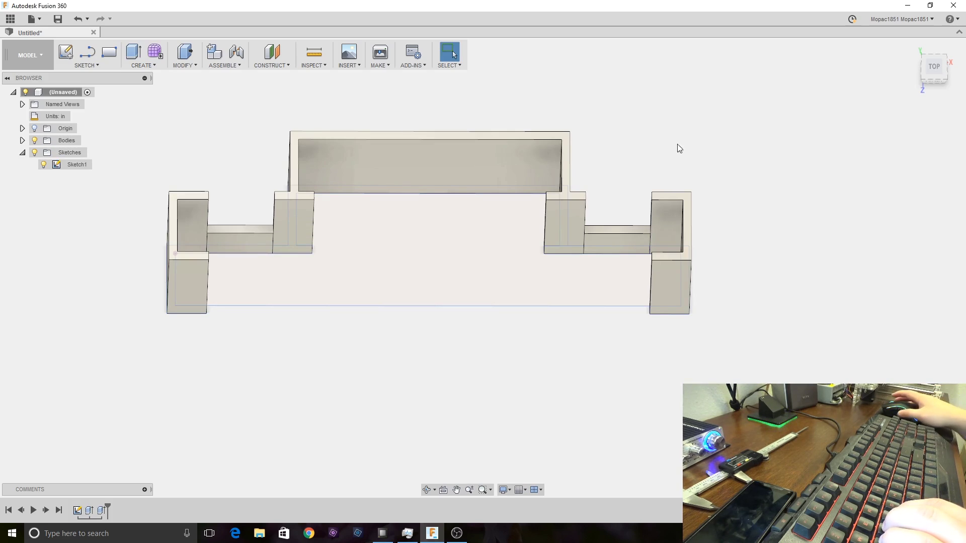
Step: Start a new sketch on the outer face of the holder's right end wall
drag(938, 68, 937, 49)
shift+middle_drag(455, 55, 454, 54)
drag(933, 70, 936, 88)
click(912, 48)
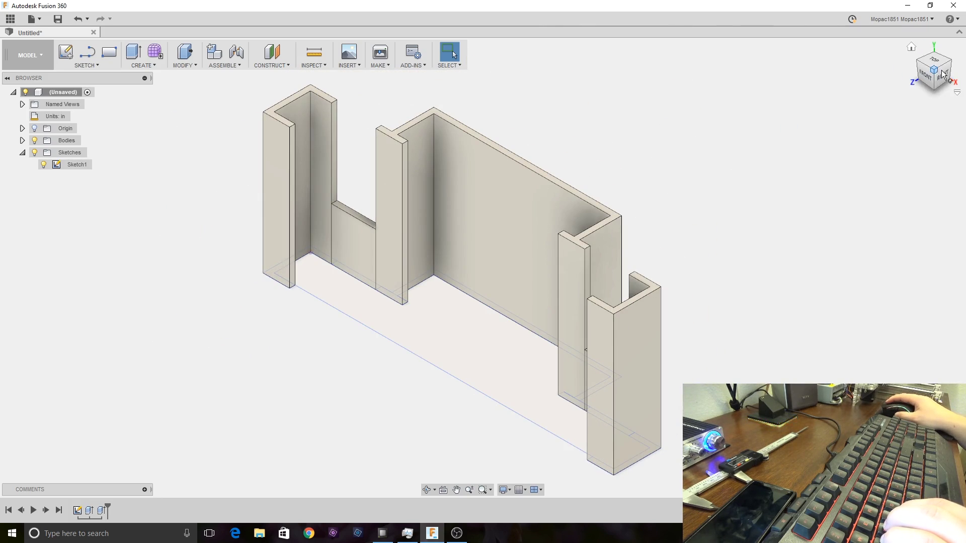
drag(929, 81, 925, 76)
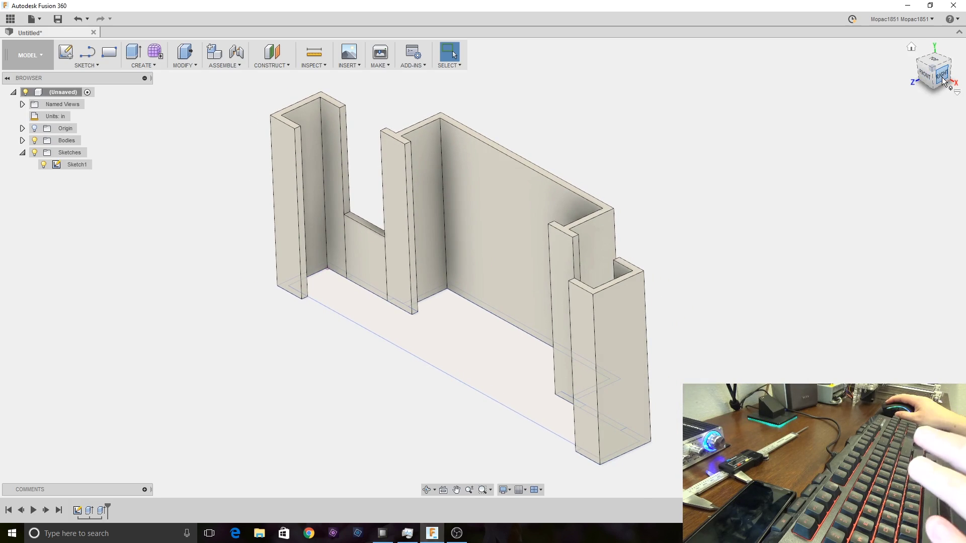
drag(925, 76, 911, 93)
click(940, 74)
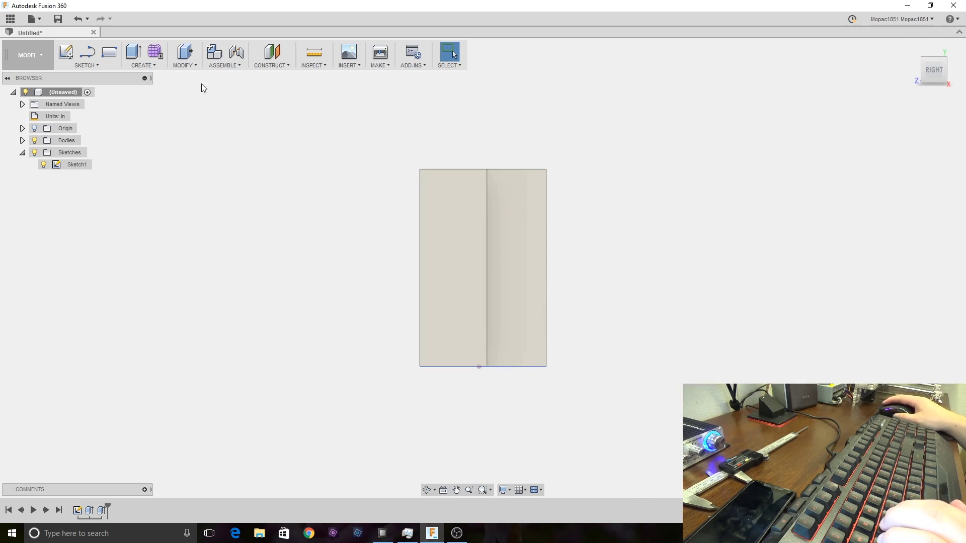
click(68, 52)
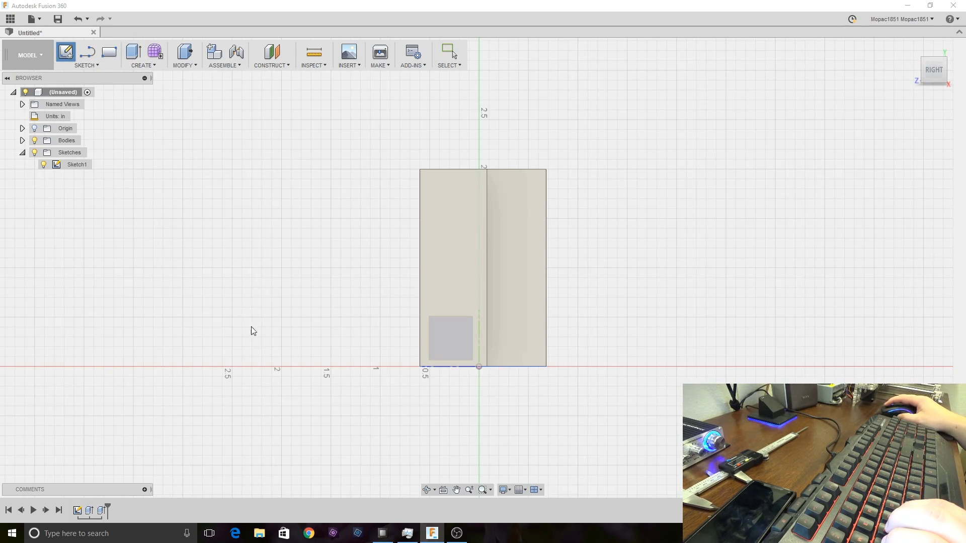
drag(939, 79, 707, 108)
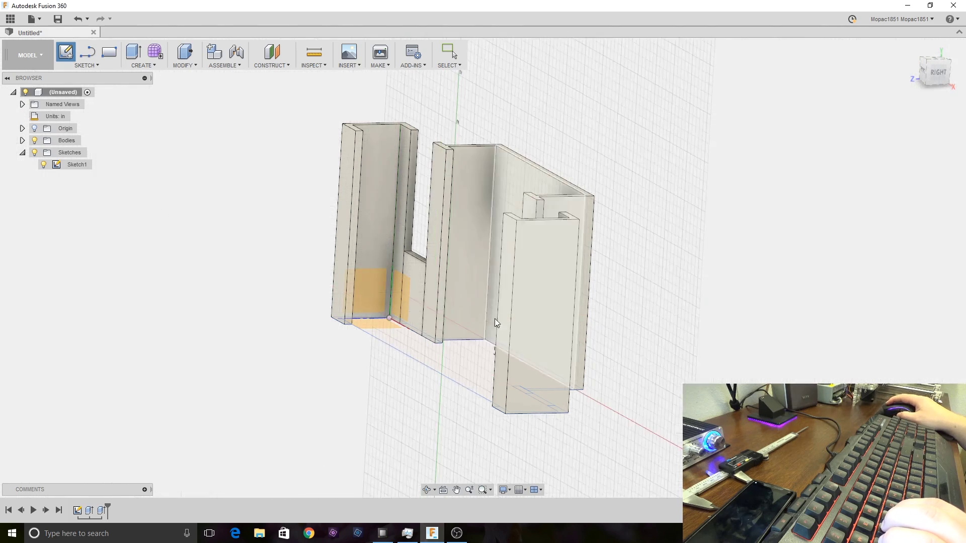
click(553, 296)
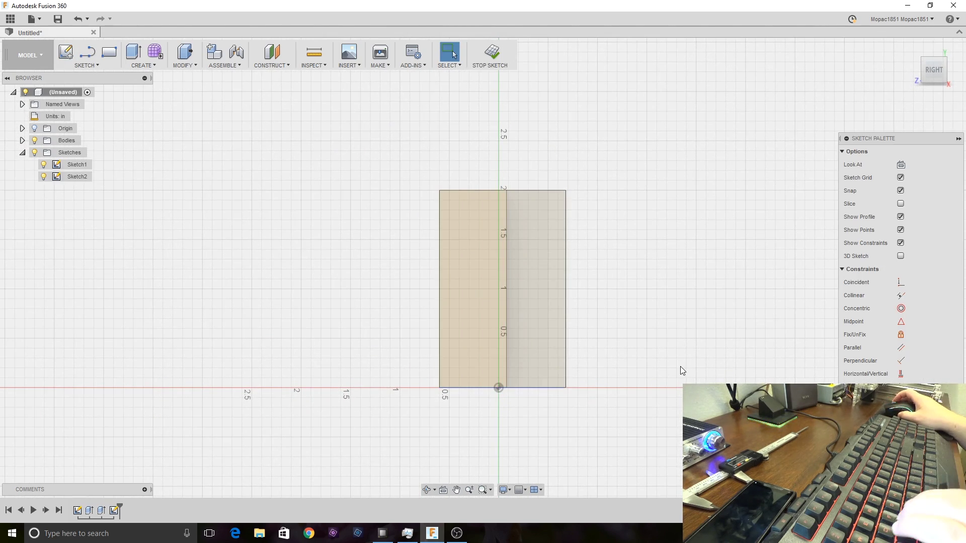
Step: Sketch a closed triangle across the bottom of the side face, its sloped edge rising 15 deg from the lower front corner to the back edge
scroll(680, 366, up, 3)
scroll(678, 366, up, 1)
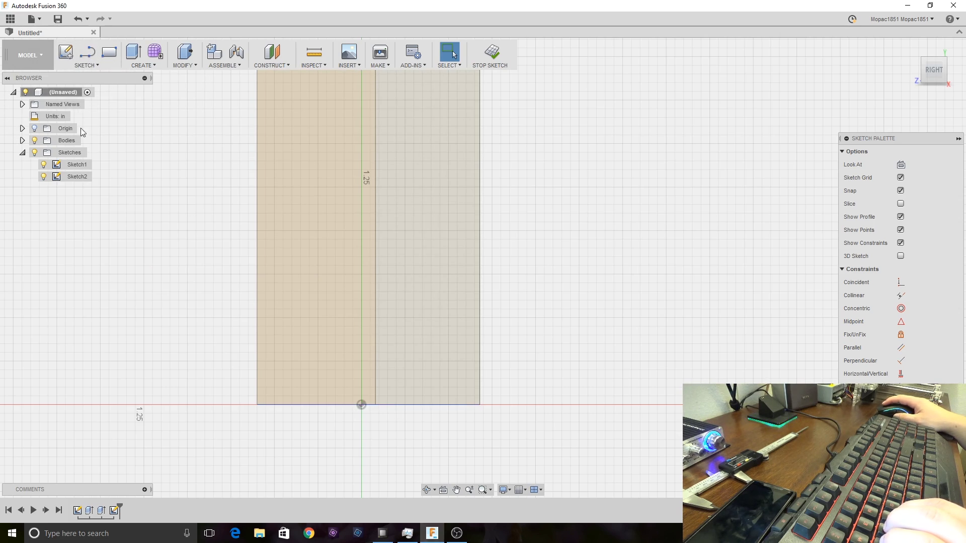
key(l)
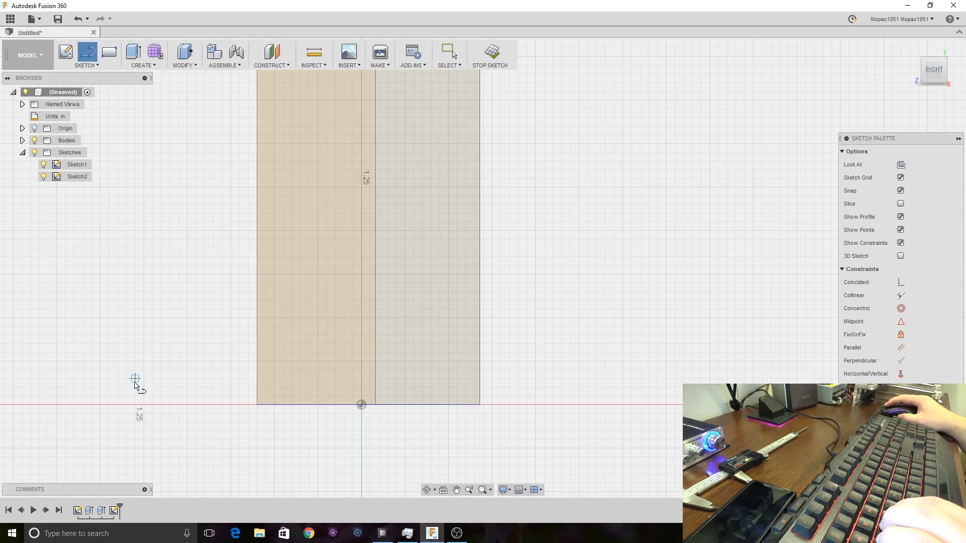
click(257, 405)
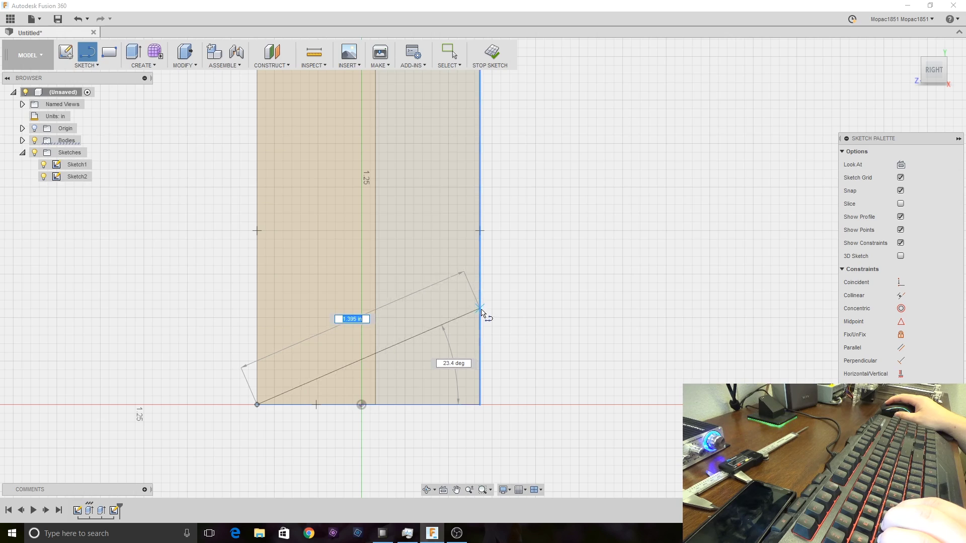
key(Tab)
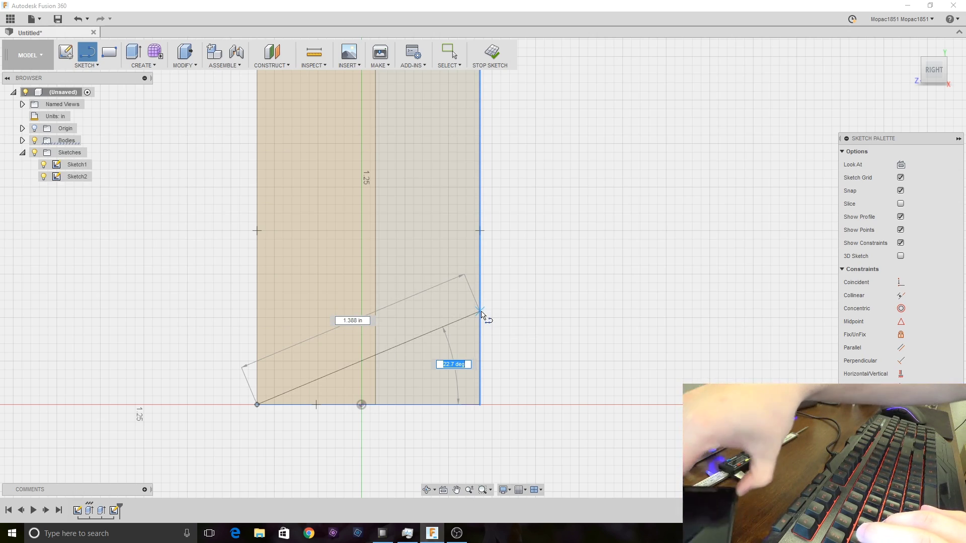
text(15)
key(Tab)
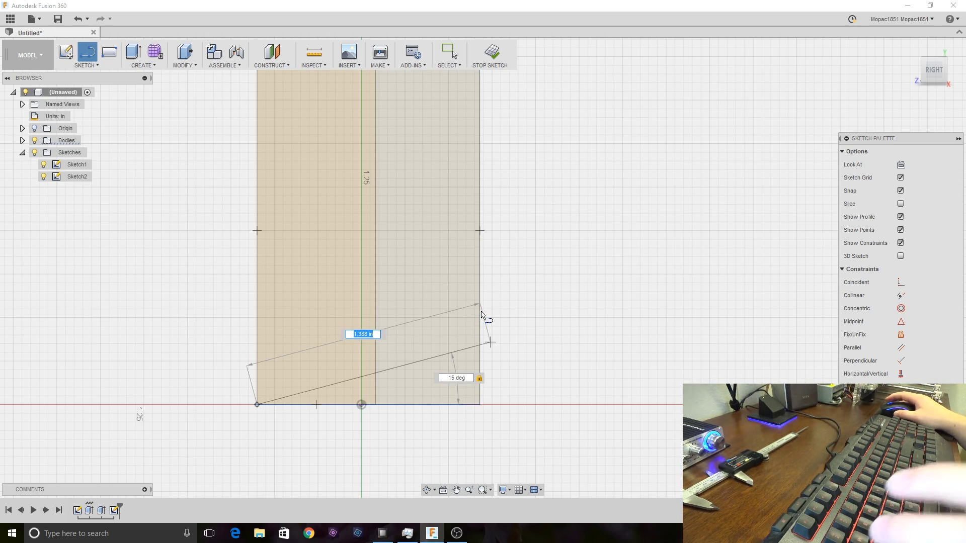
click(479, 346)
click(480, 405)
click(257, 405)
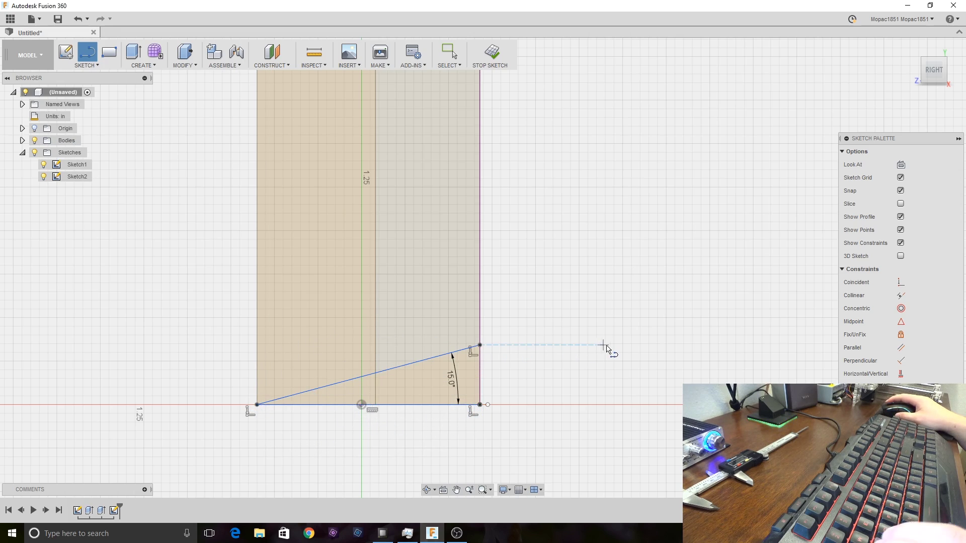
Step: Extrude both parts of the triangle -5.10 in as a cut through the whole holder to slope its bottom
key(e)
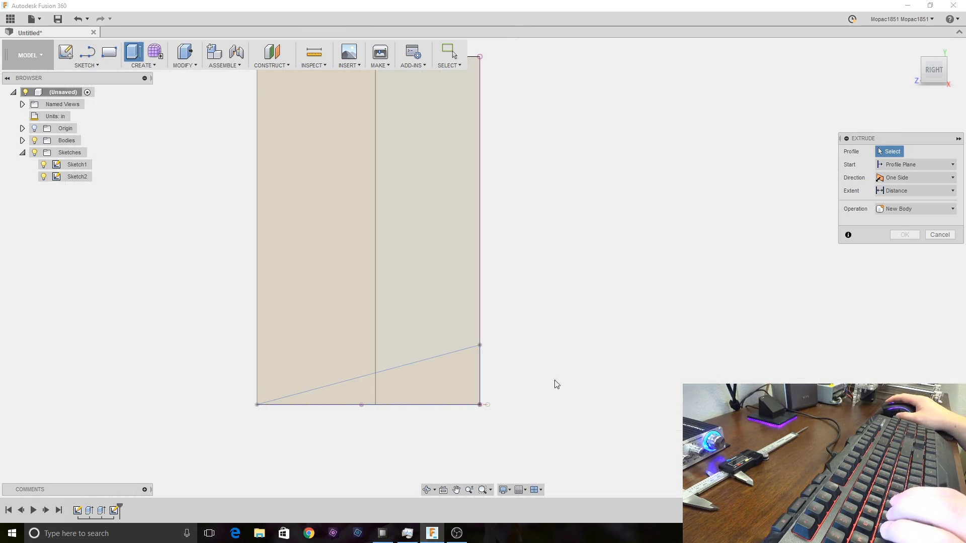
click(449, 377)
click(334, 388)
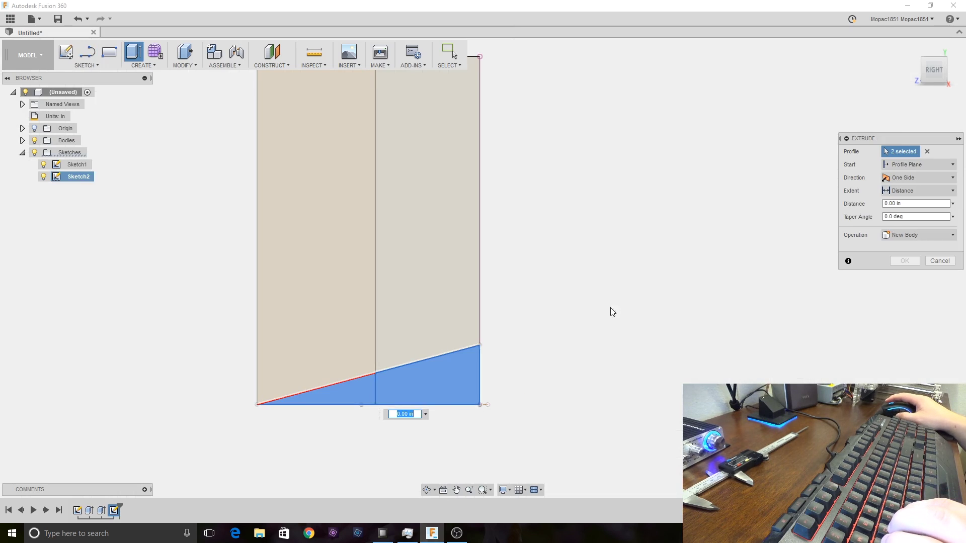
drag(931, 81, 962, 92)
scroll(557, 380, down, 5)
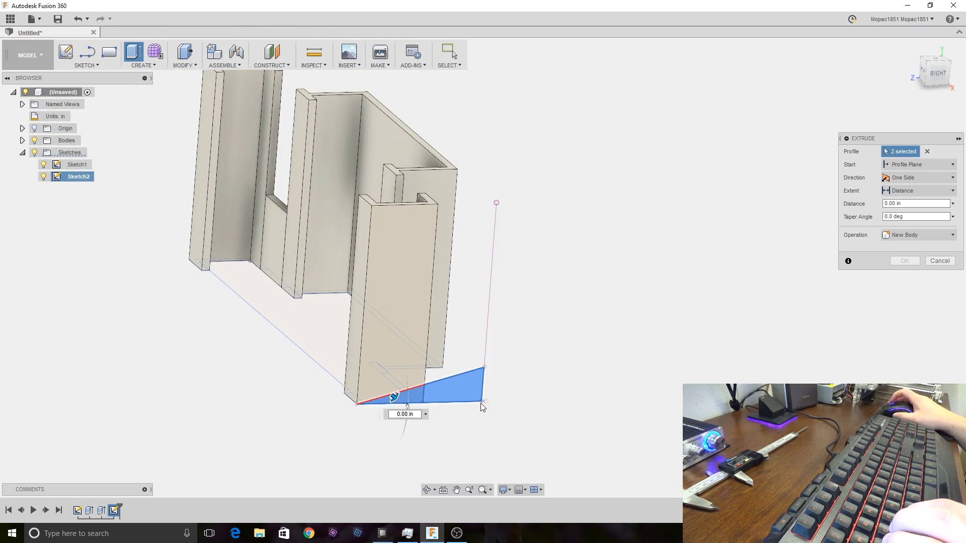
drag(417, 401, 279, 336)
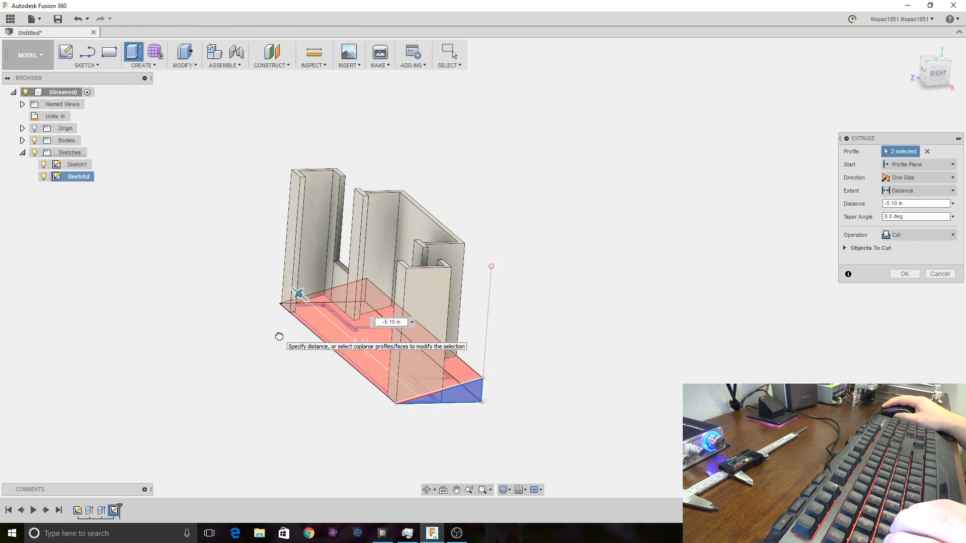
key(Return)
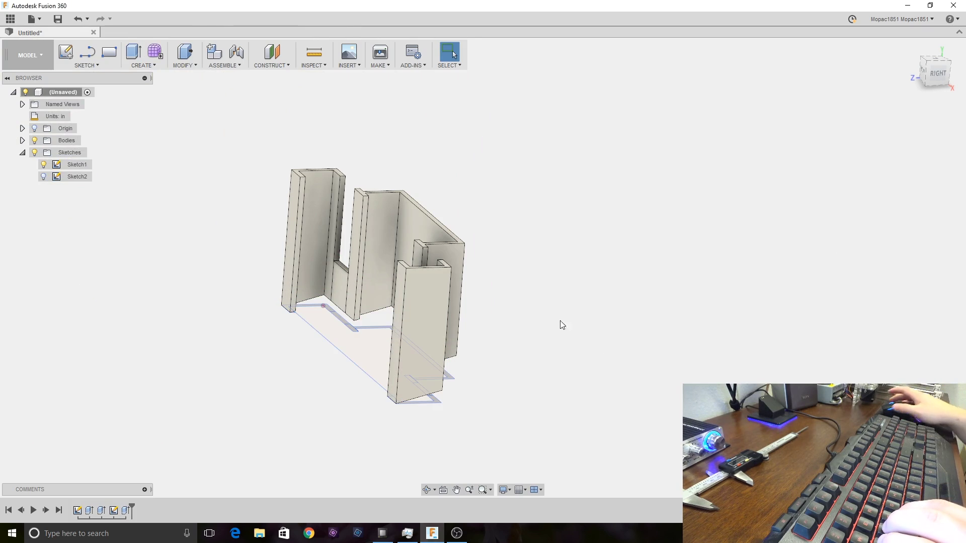
Step: Reopen Sketch2 and draw a short vertical line up from the triangle's lower front corner
click(939, 75)
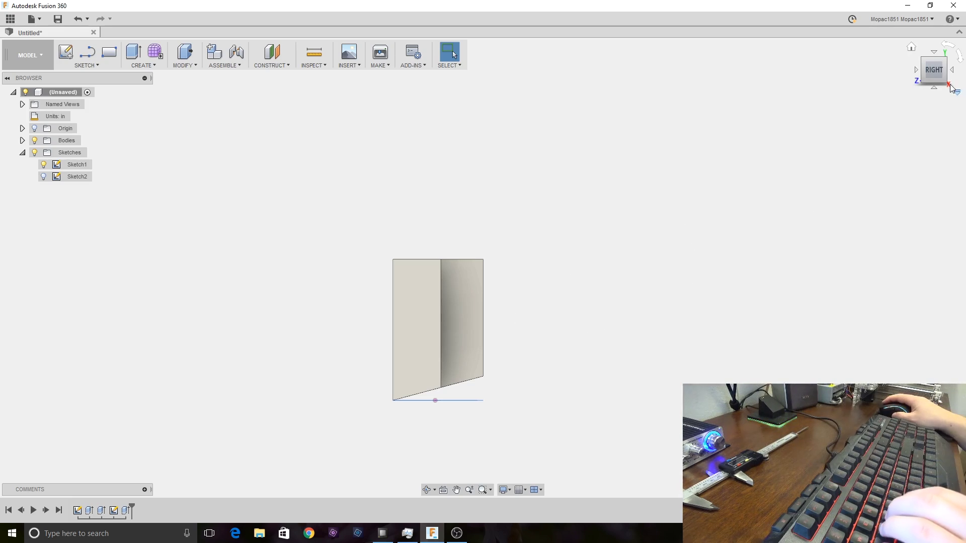
shift+middle_drag(937, 73, 919, 81)
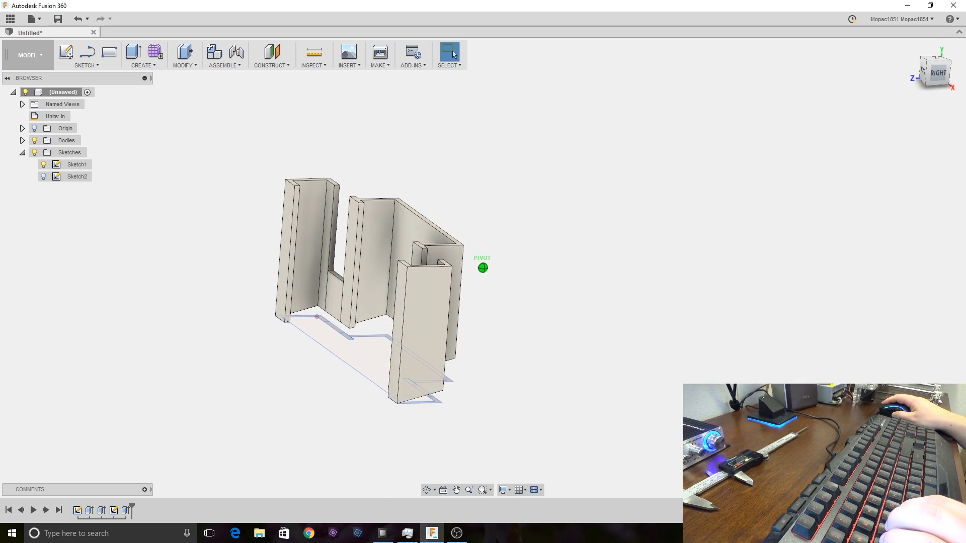
click(935, 68)
double_click(82, 176)
scroll(485, 382, up, 8)
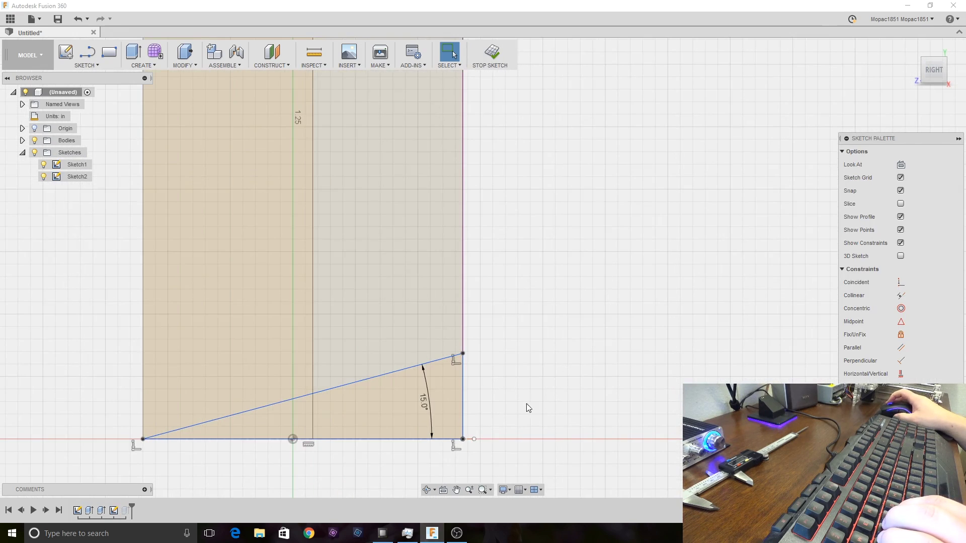
middle_drag(516, 392, 580, 286)
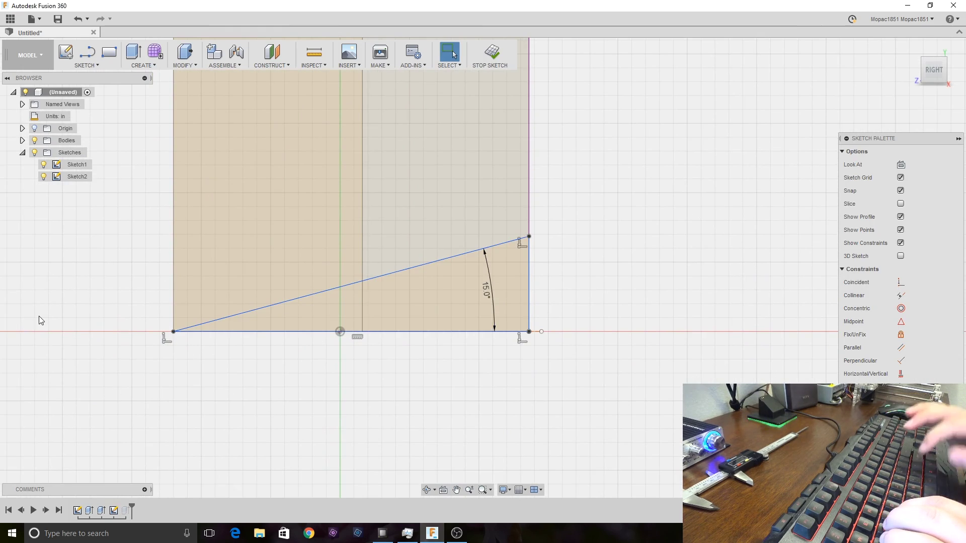
key(l)
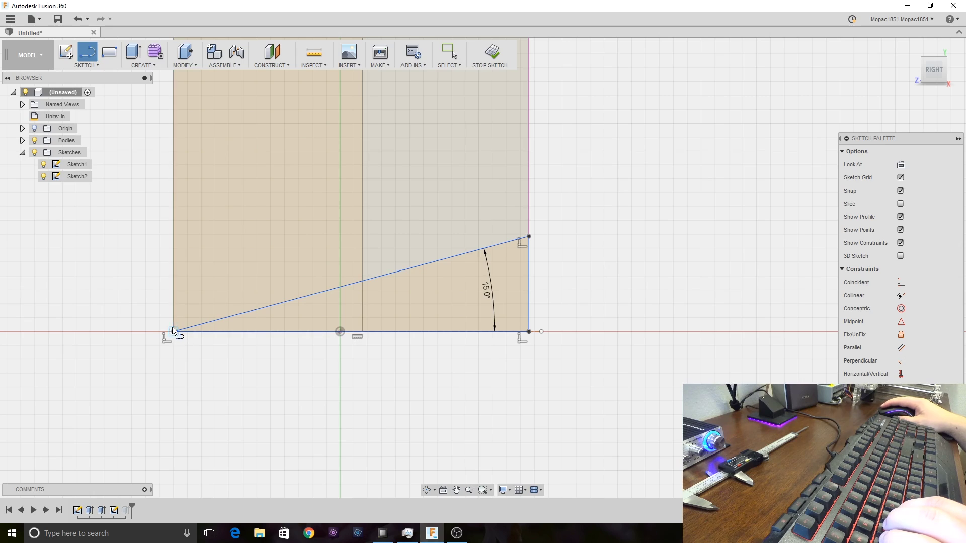
click(173, 331)
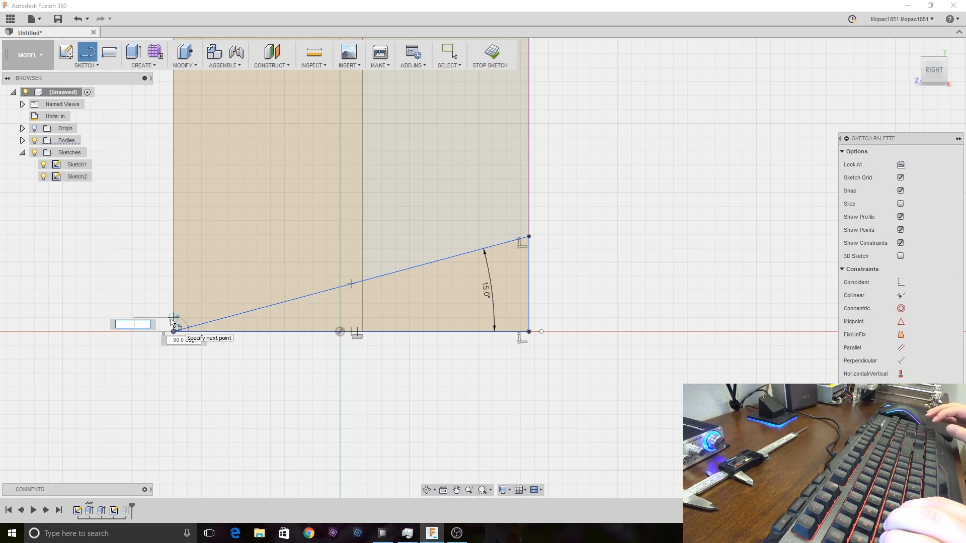
key(Return)
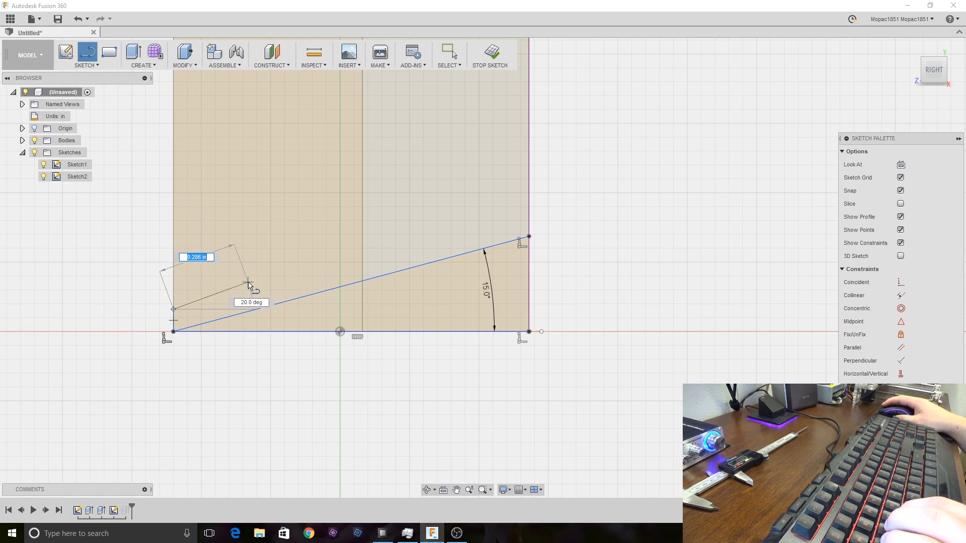
Step: Draw a 2 in line at 15 deg from that line's upper end and close the strip with an end edge about 0.080 in high
key(Tab)
text(15)
key(Tab)
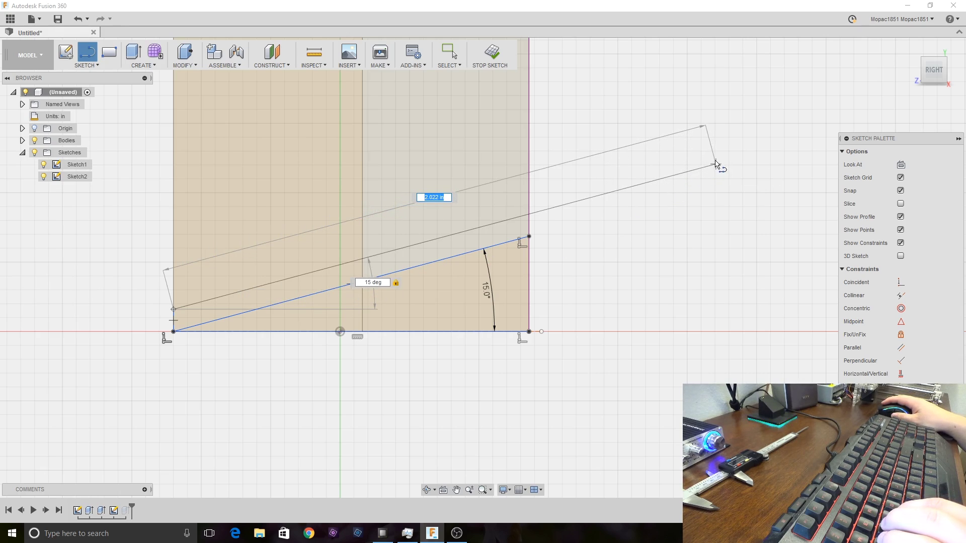
text(2)
key(Return)
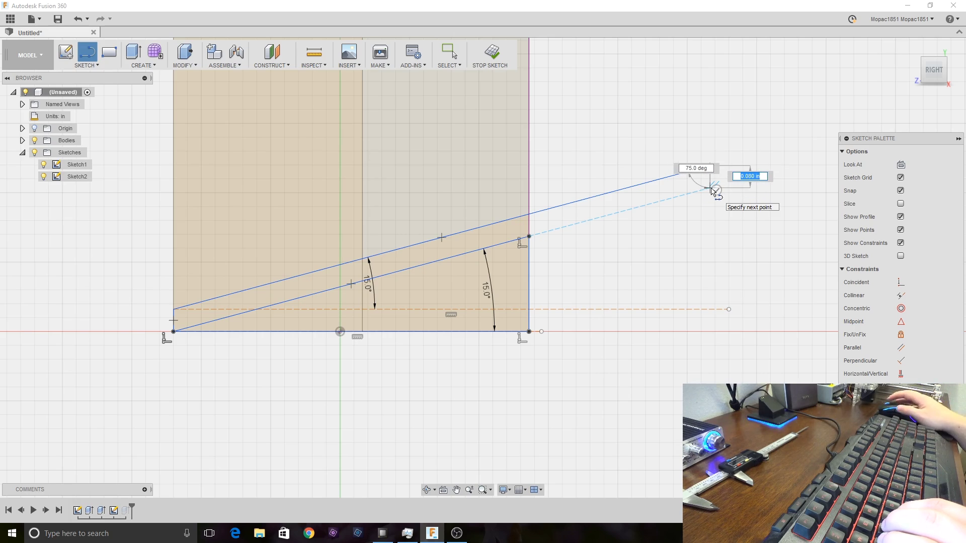
click(711, 190)
click(529, 237)
Step: Extrude all three sections of the sloped strip back along the holder by -5.00 in
key(e)
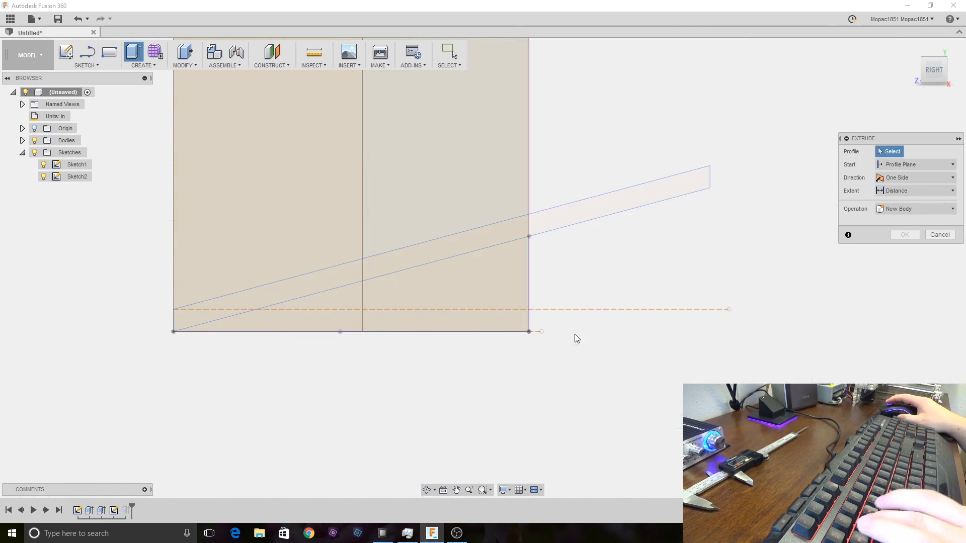
click(576, 205)
click(506, 244)
click(349, 274)
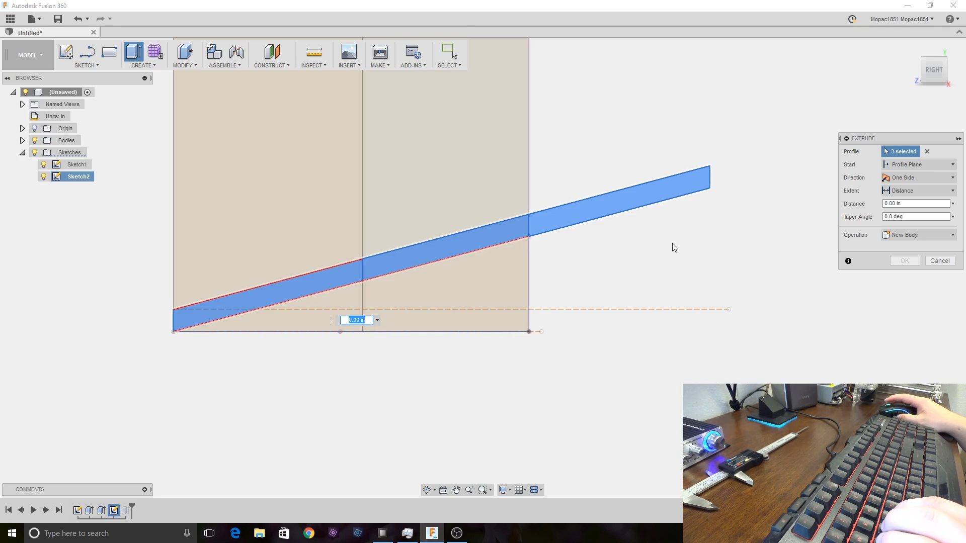
mouse_move(942, 71)
mouse_down()
mouse_move(950, 78)
mouse_move(313, 309)
mouse_move(389, 356)
mouse_move(340, 324)
mouse_up()
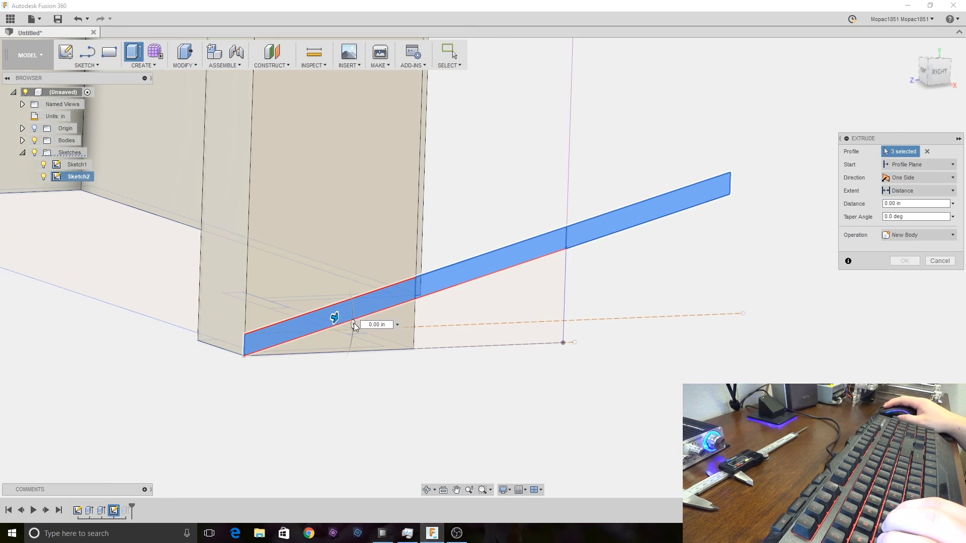
drag(332, 320, 86, 236)
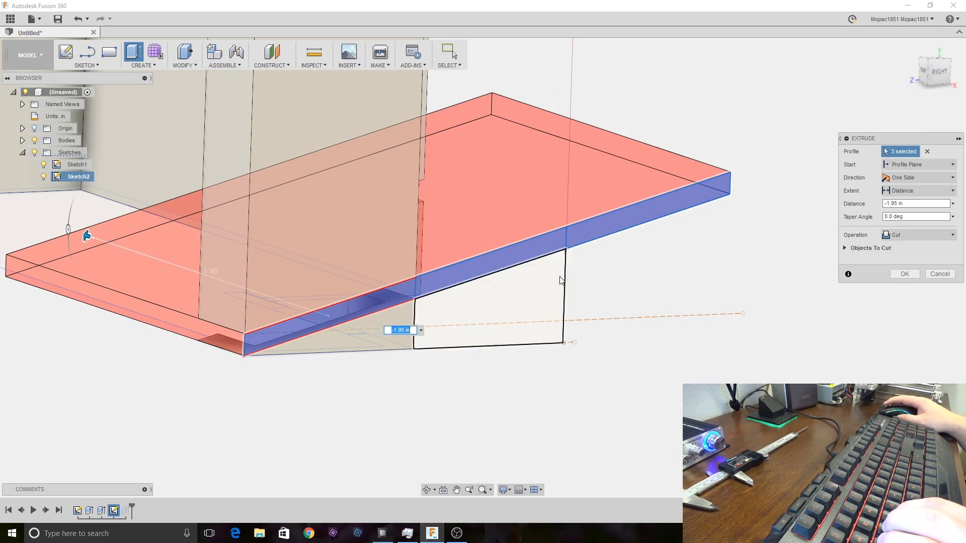
click(912, 48)
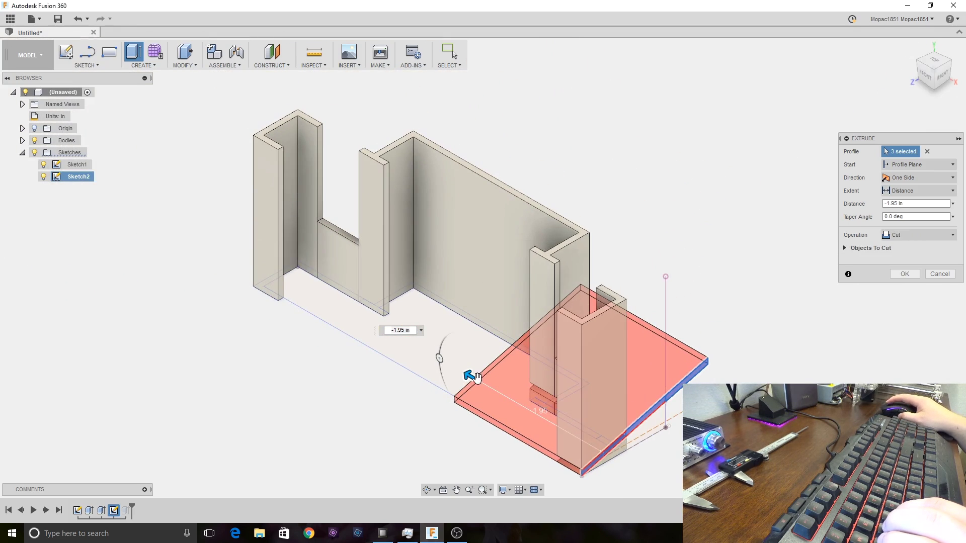
drag(468, 376, 248, 287)
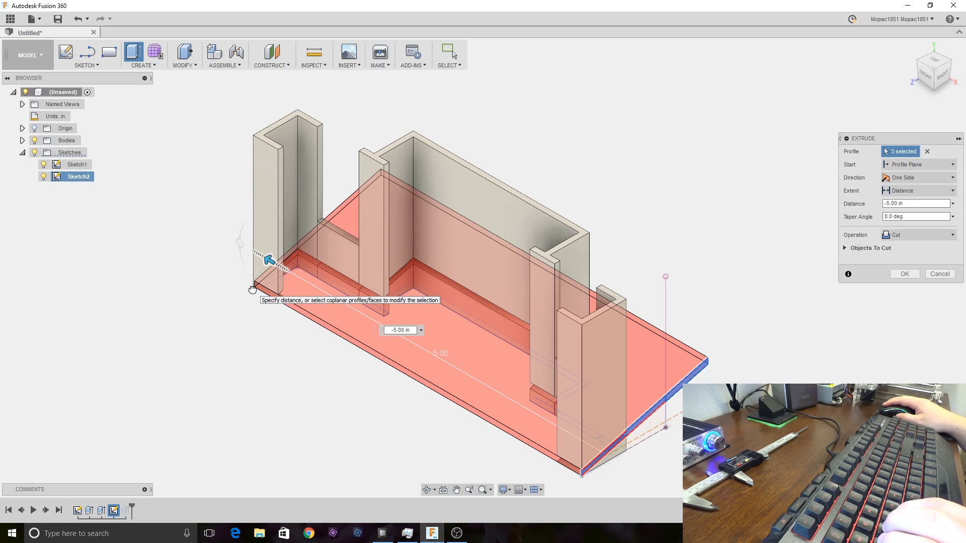
Step: Adjust the strip's extrusion distance to -5.02 in, flush with the holder's far end wall
click(926, 76)
scroll(177, 385, up, 5)
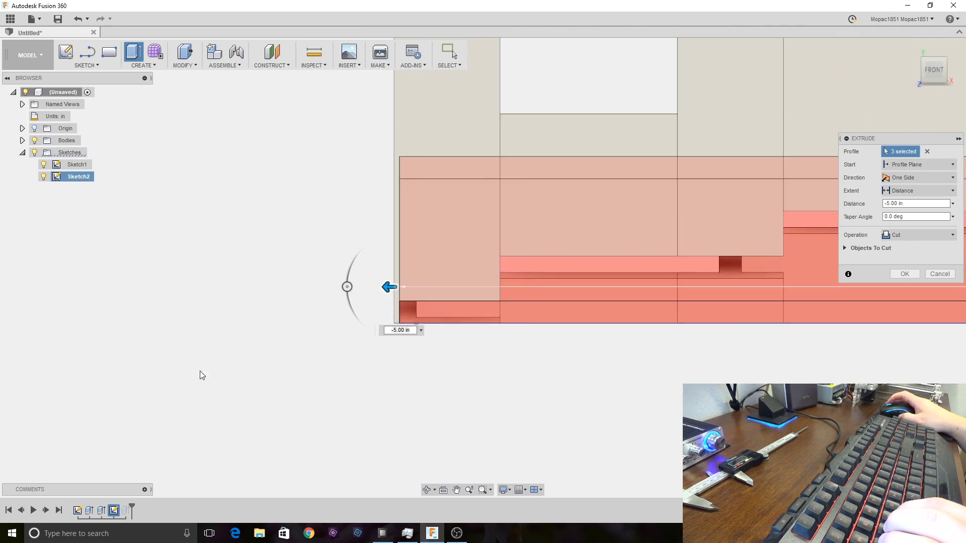
scroll(393, 306, up, 6)
drag(551, 221, 524, 220)
scroll(464, 400, down, 1)
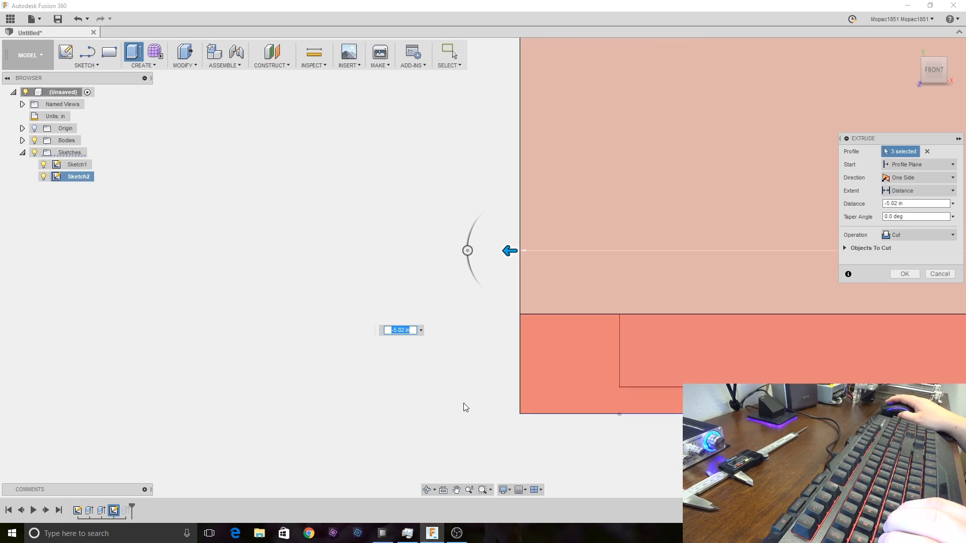
scroll(463, 404, down, 4)
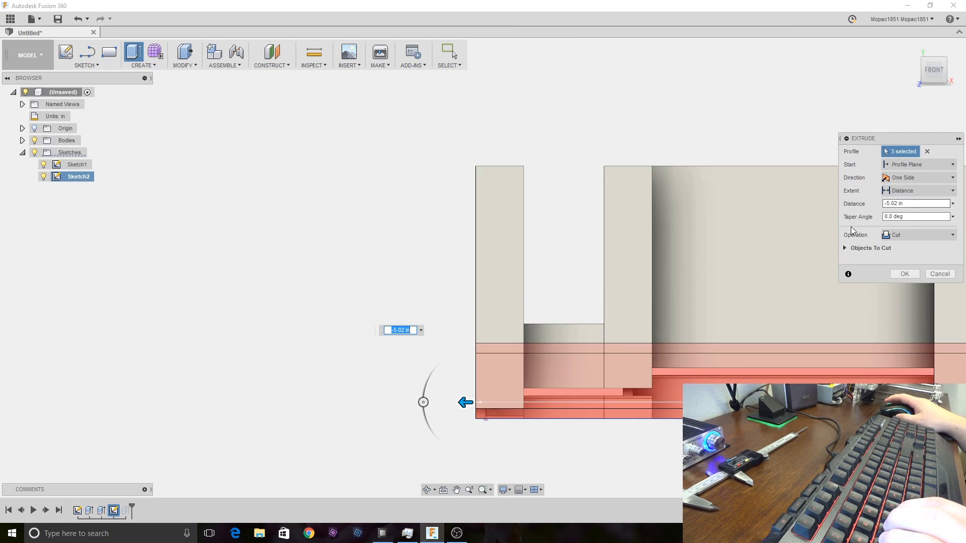
Step: Set the strip's extrusion operation to Join and complete the sloped bottom plate
click(908, 235)
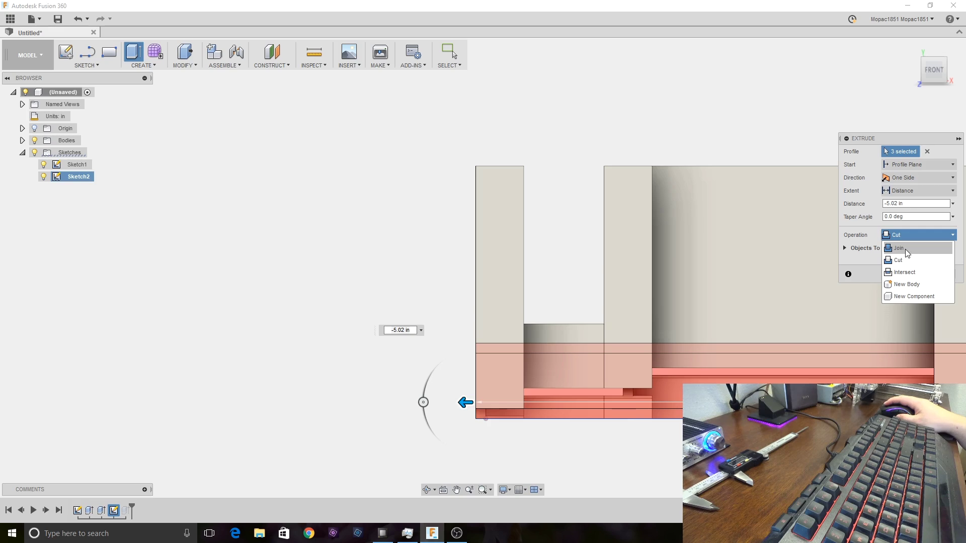
click(905, 249)
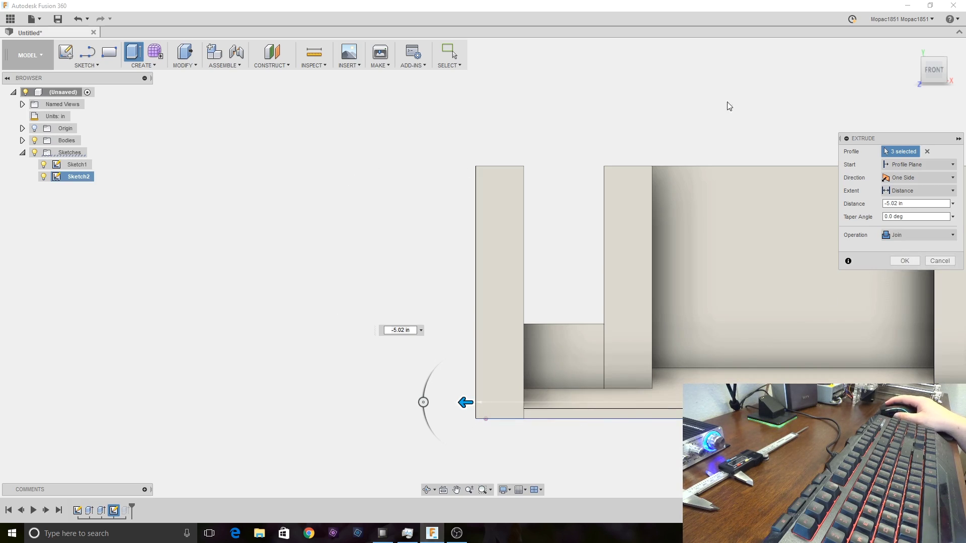
mouse_move(483, 268)
shift+middle_down()
mouse_move(427, 270)
mouse_move(410, 330)
shift+middle_up()
shift+middle_drag(415, 406, 407, 405)
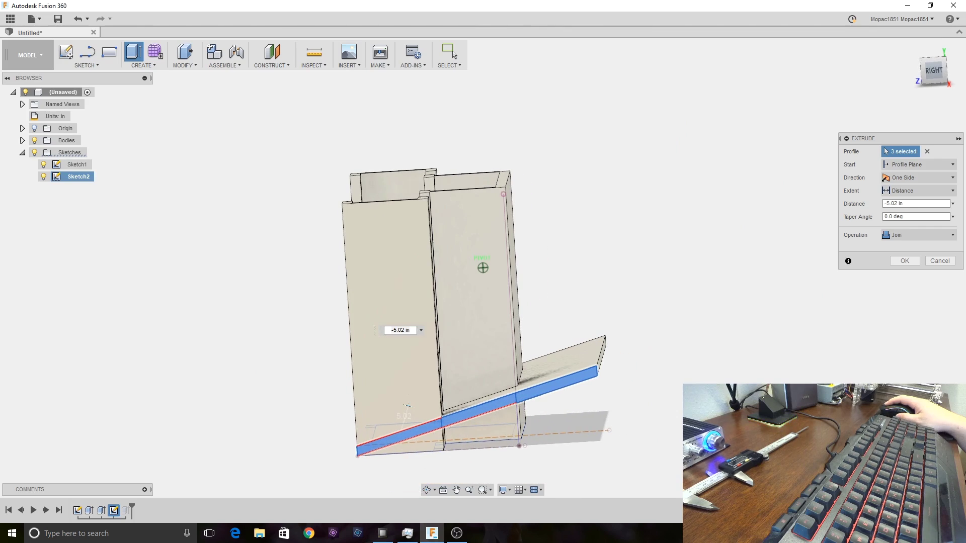
click(939, 73)
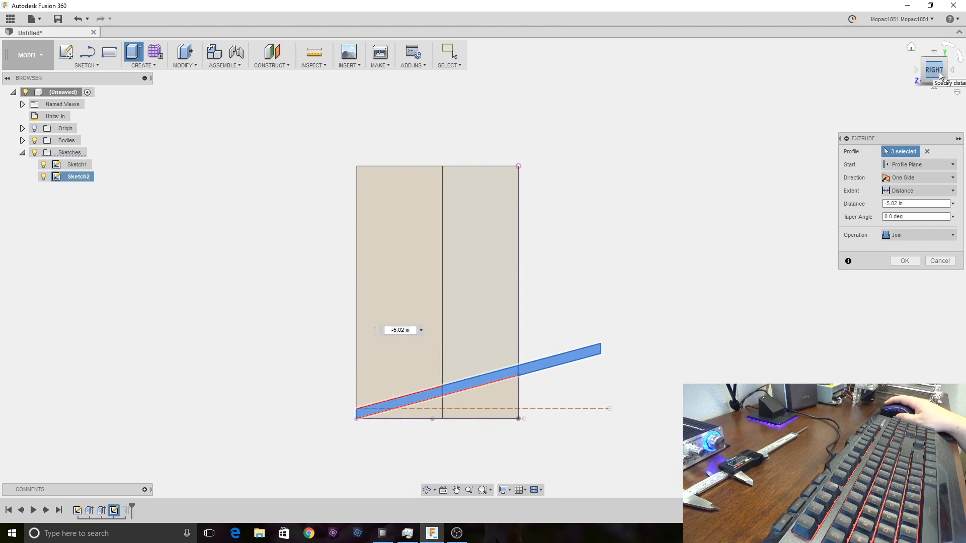
drag(939, 74, 901, 86)
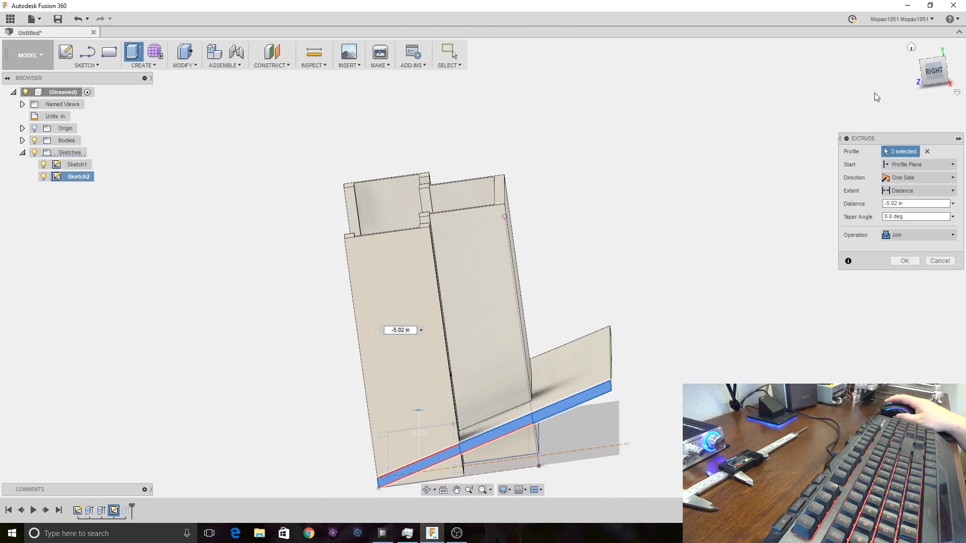
key(Return)
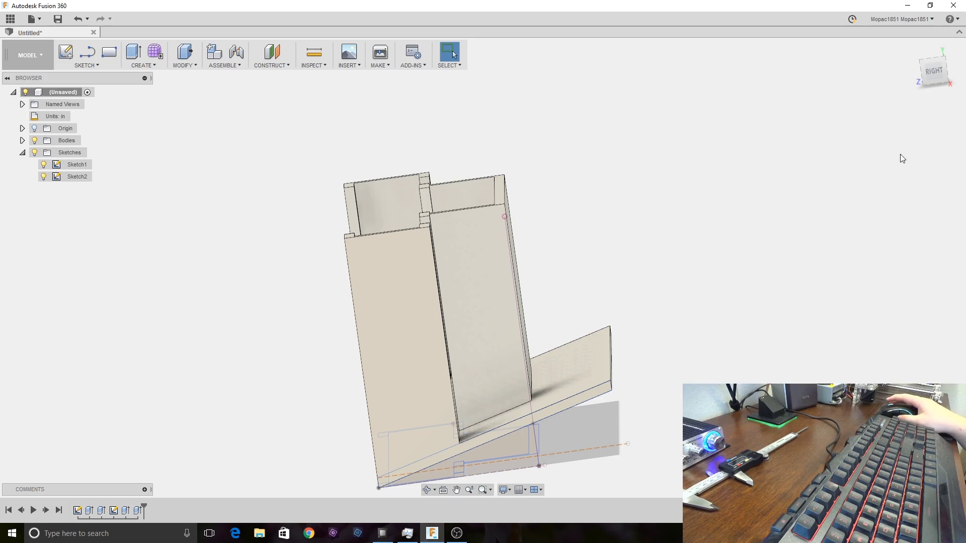
Step: Examine the sloped bottom plate and the holder walls from below, above, the front and the side
drag(937, 75, 932, 48)
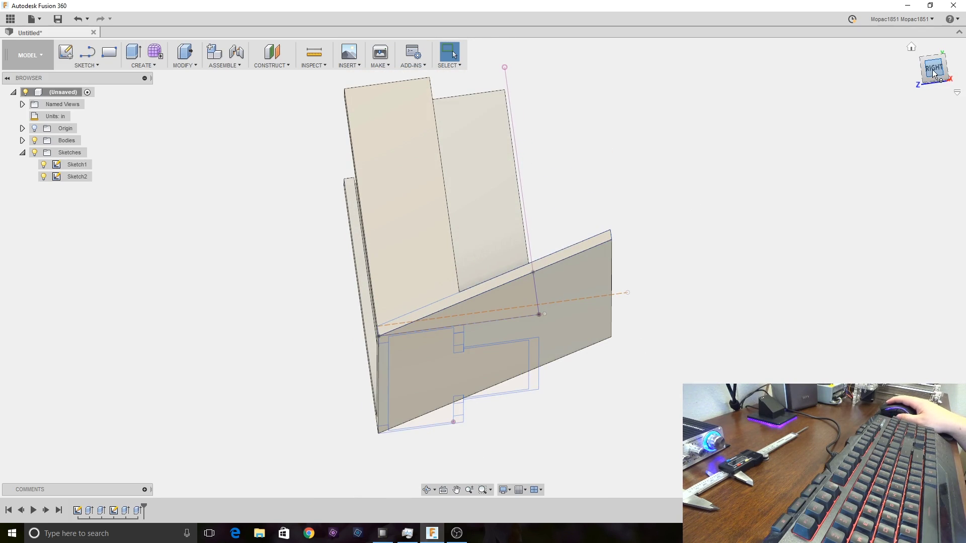
mouse_move(935, 70)
mouse_down()
mouse_move(923, 91)
mouse_move(958, 90)
mouse_move(951, 86)
mouse_up()
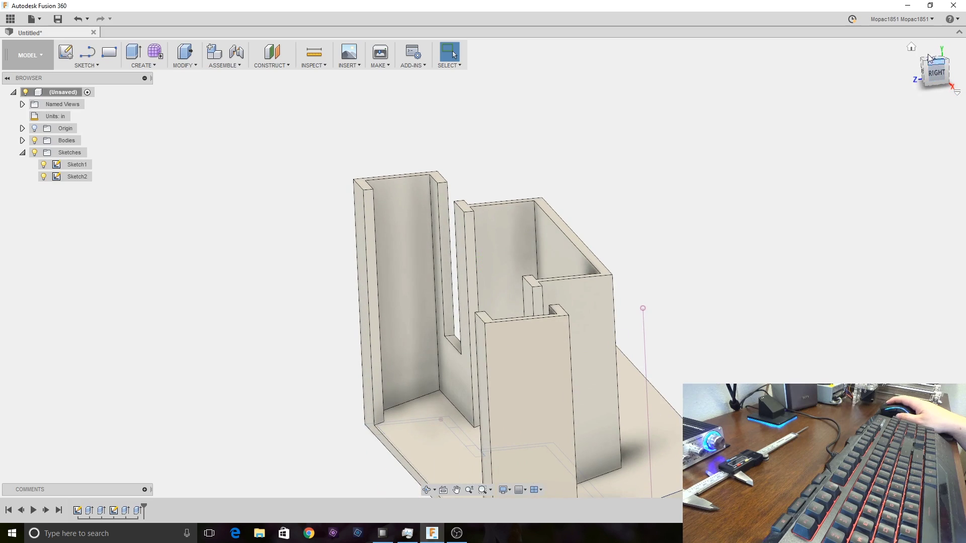
click(913, 49)
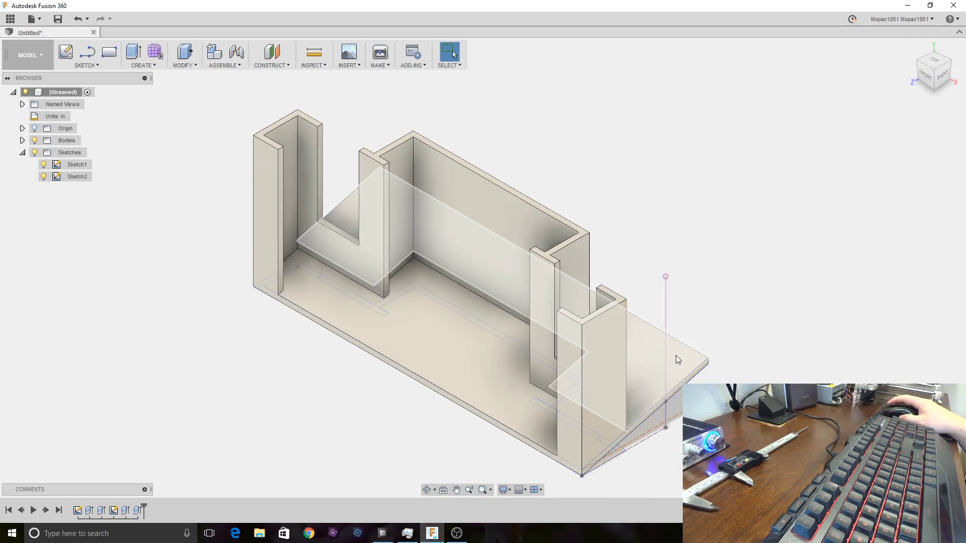
mouse_move(940, 83)
mouse_down()
mouse_move(947, 80)
mouse_move(922, 64)
mouse_up()
click(912, 48)
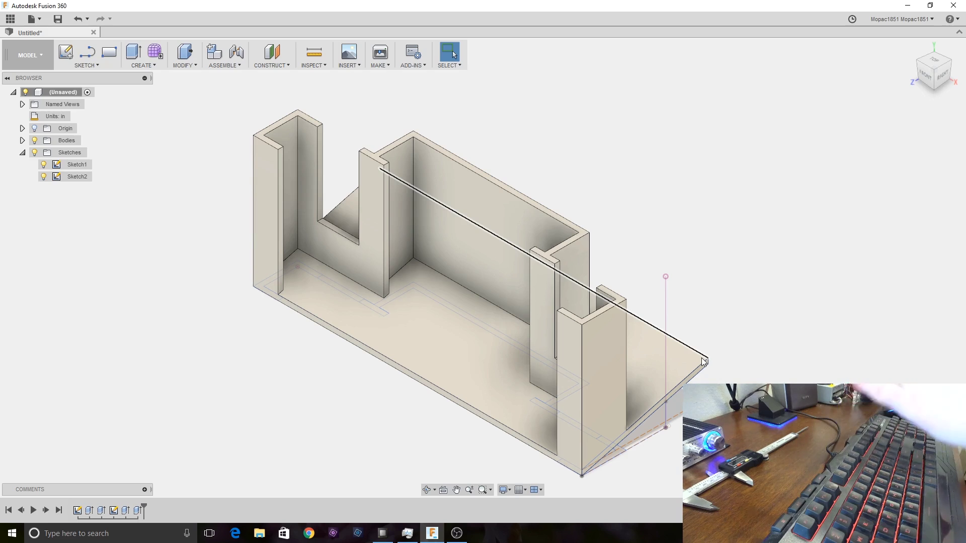
mouse_move(928, 80)
mouse_down()
mouse_move(928, 59)
mouse_move(928, 81)
mouse_up()
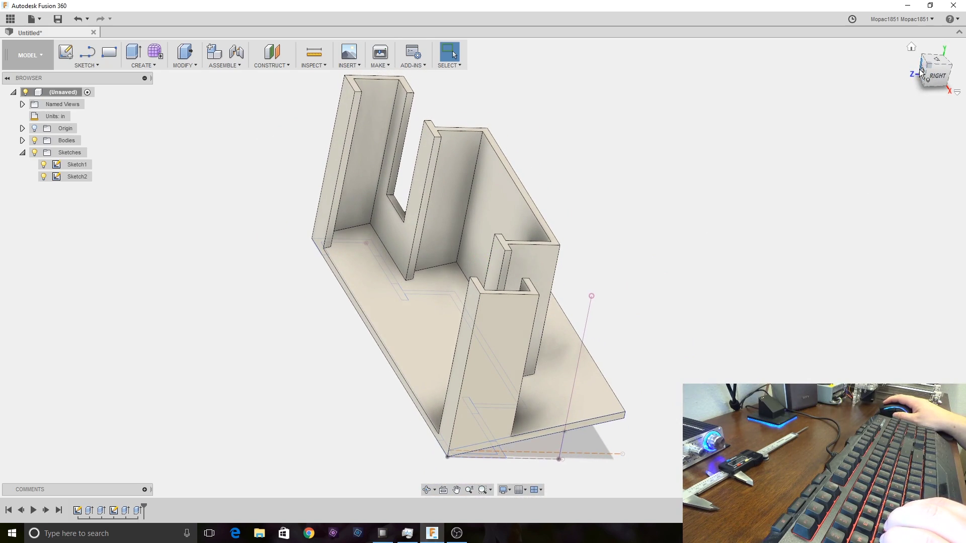
click(922, 68)
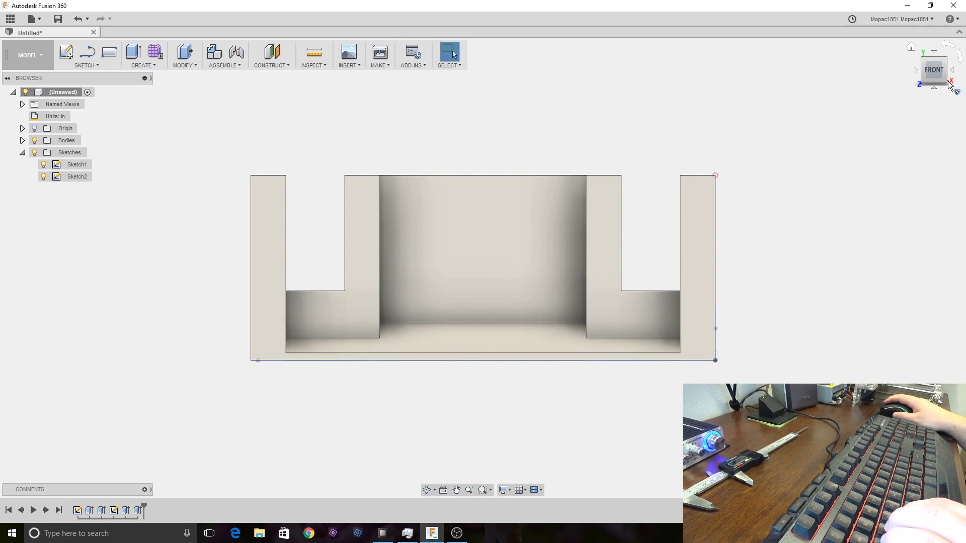
click(918, 71)
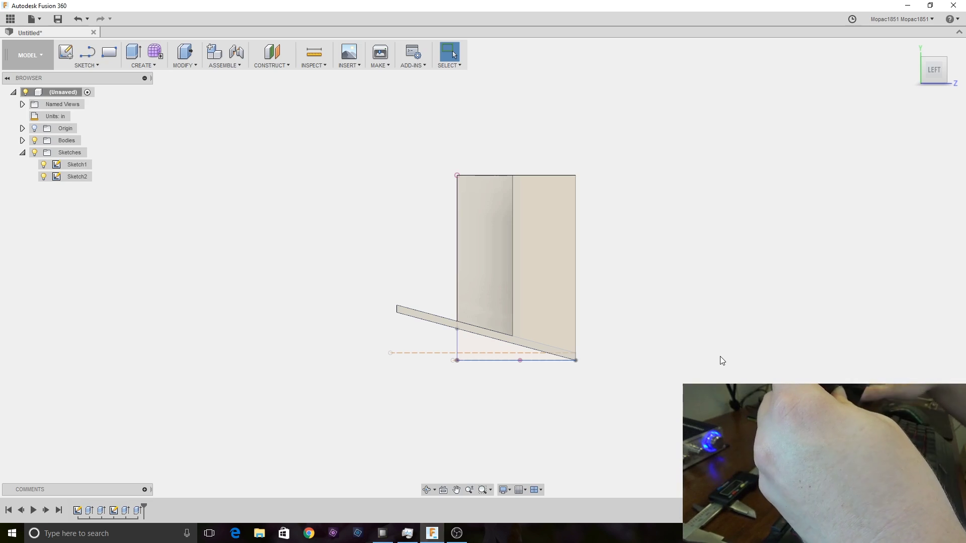
Step: Start a new sketch on the outer side wall of the holder's central box
click(61, 61)
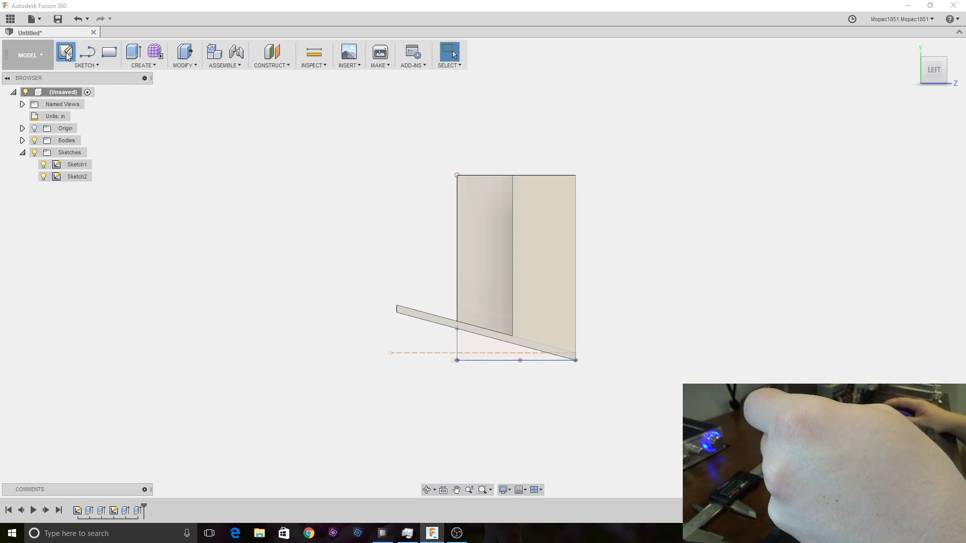
drag(937, 71, 954, 89)
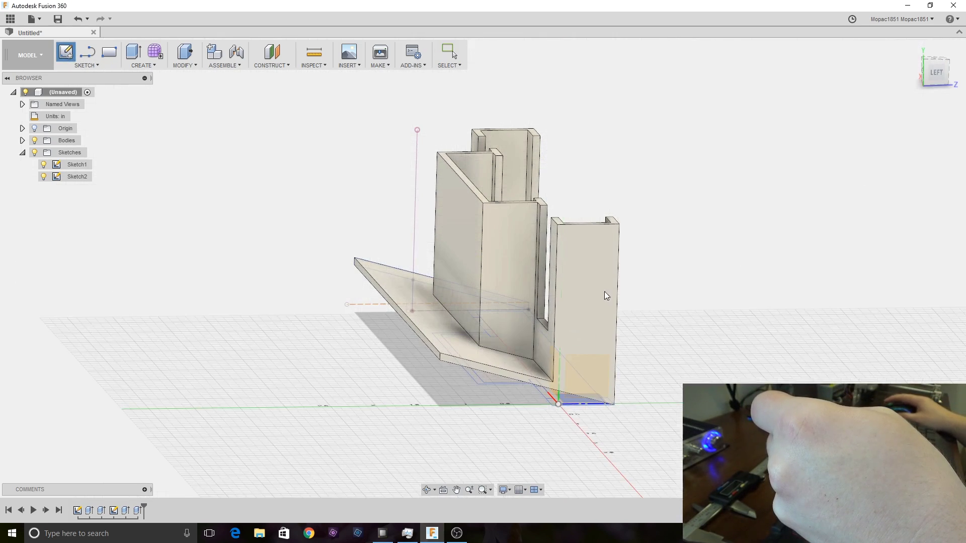
click(505, 266)
scroll(457, 317, up, 5)
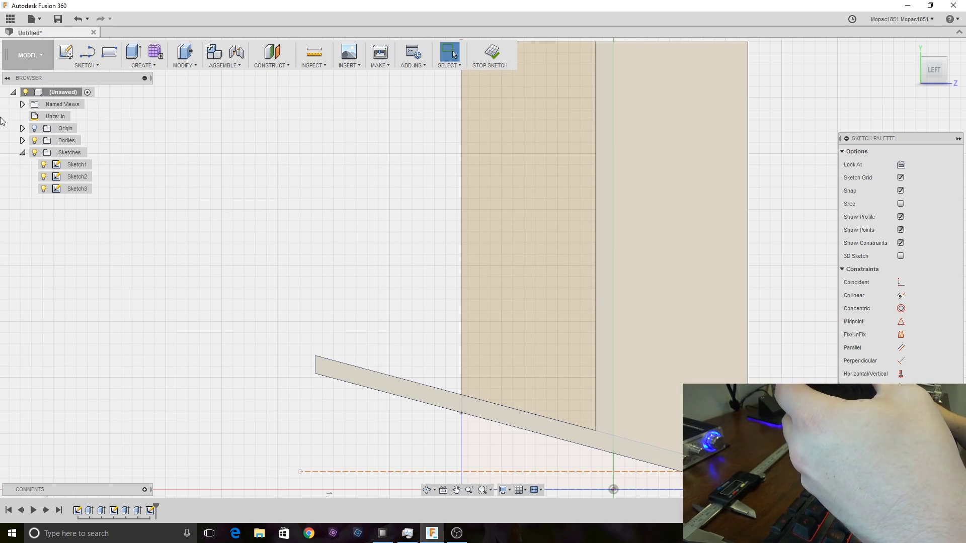
Step: Draw a vertical 1.35 in line up the side wall's edge, starting where that edge meets the sloped plate
click(88, 52)
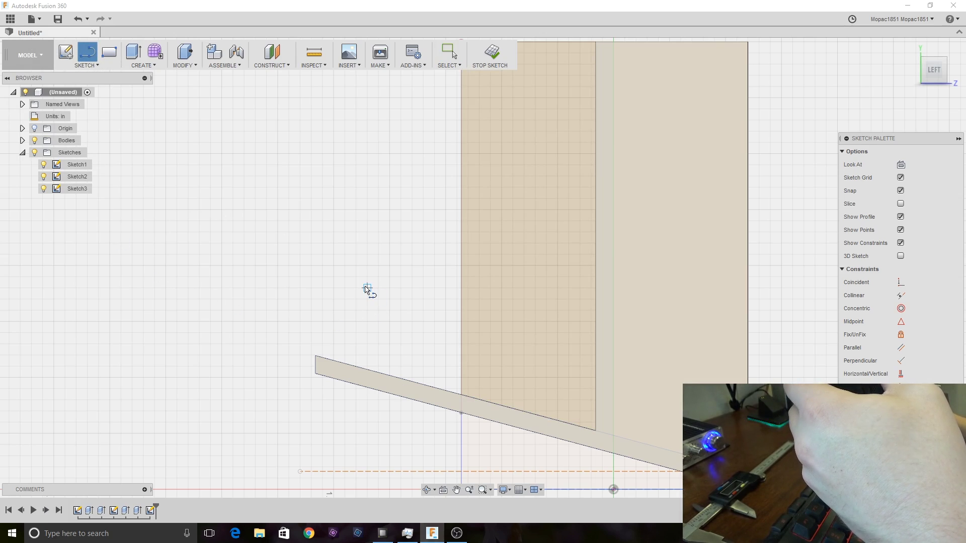
click(596, 431)
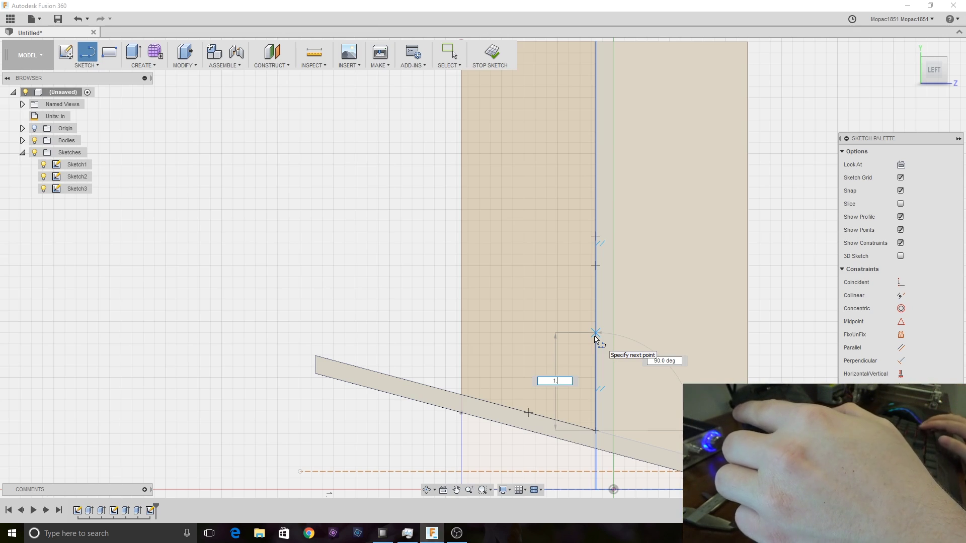
text(35)
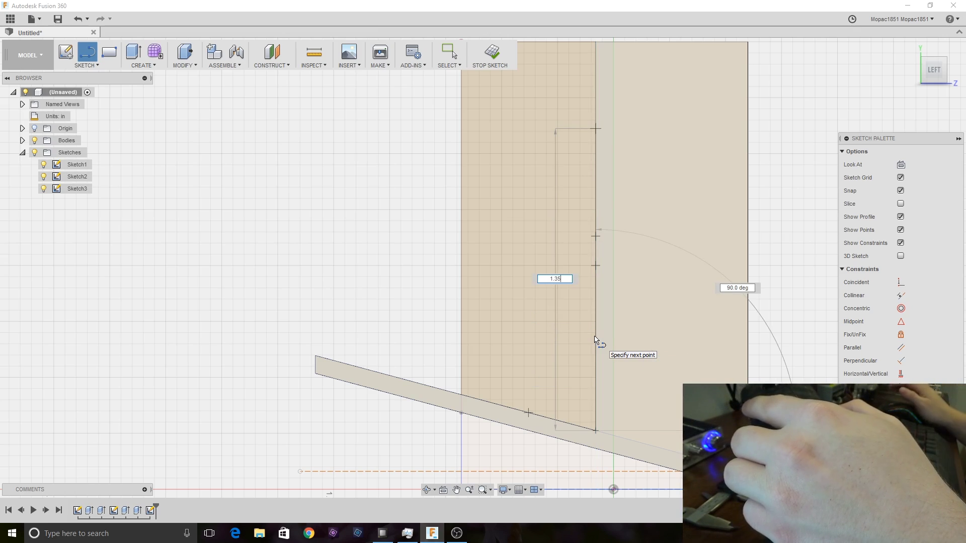
key(Return)
key(Escape)
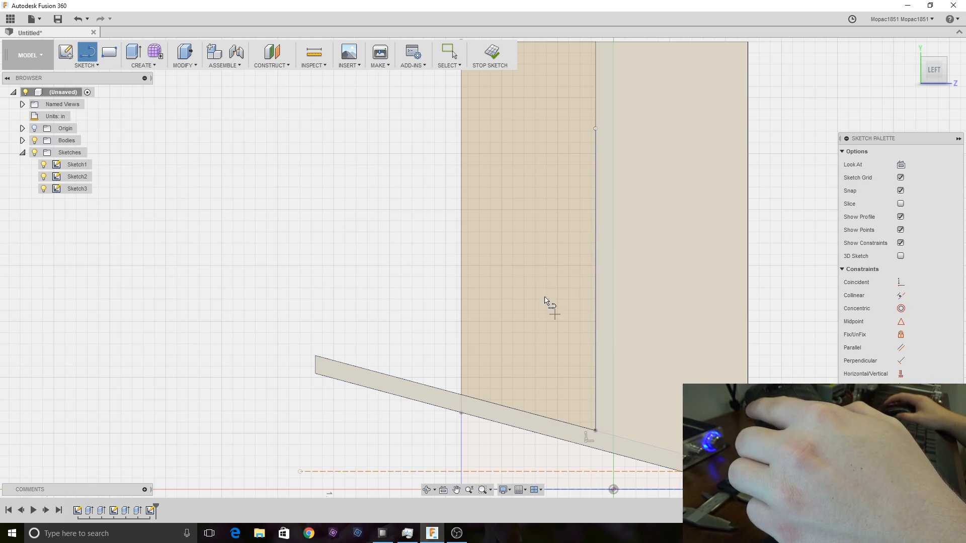
Step: Draw a horizontal line at 180 degrees from the top of the vertical line across to the wall's opposite edge
click(595, 129)
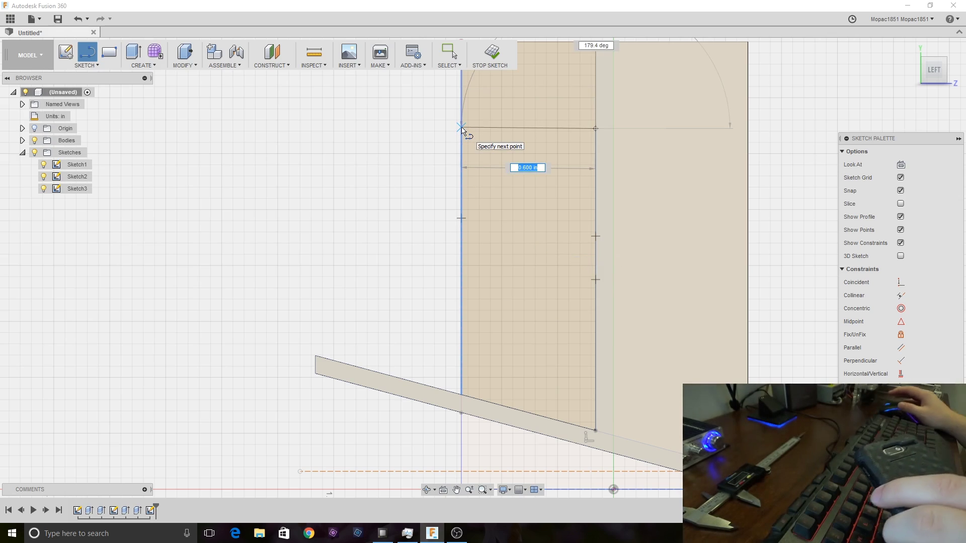
key(Tab)
text(180)
key(Escape)
middle_drag(555, 166, 452, 209)
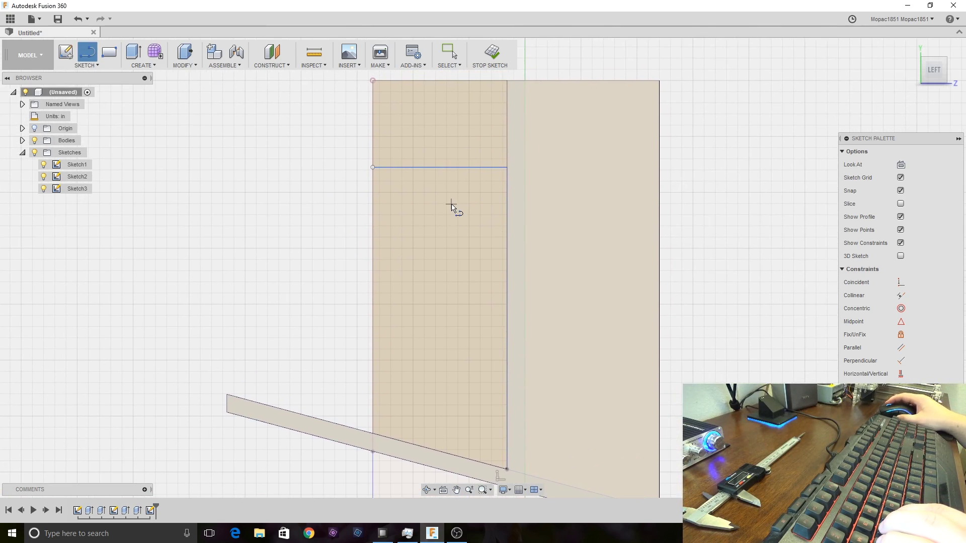
scroll(441, 215, down, 2)
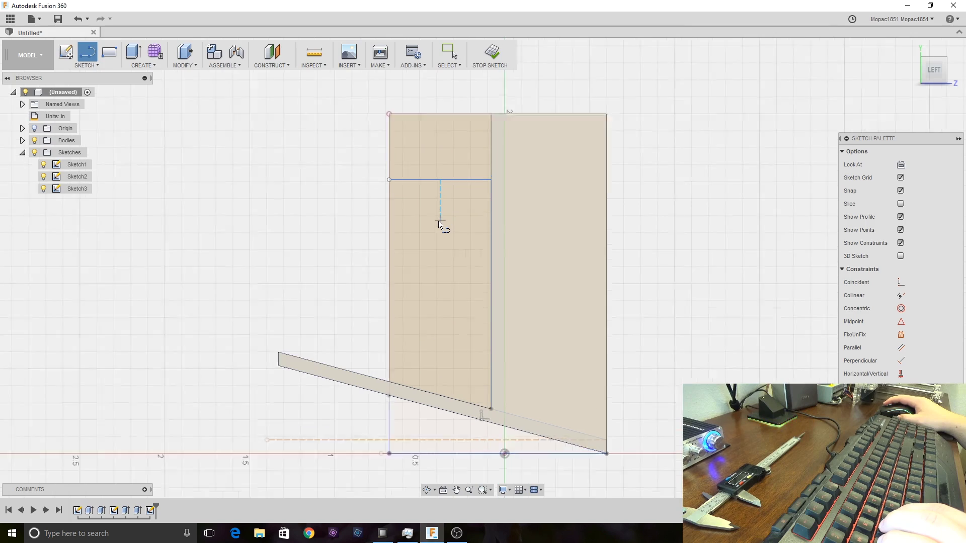
scroll(440, 222, up, 3)
scroll(440, 224, down, 3)
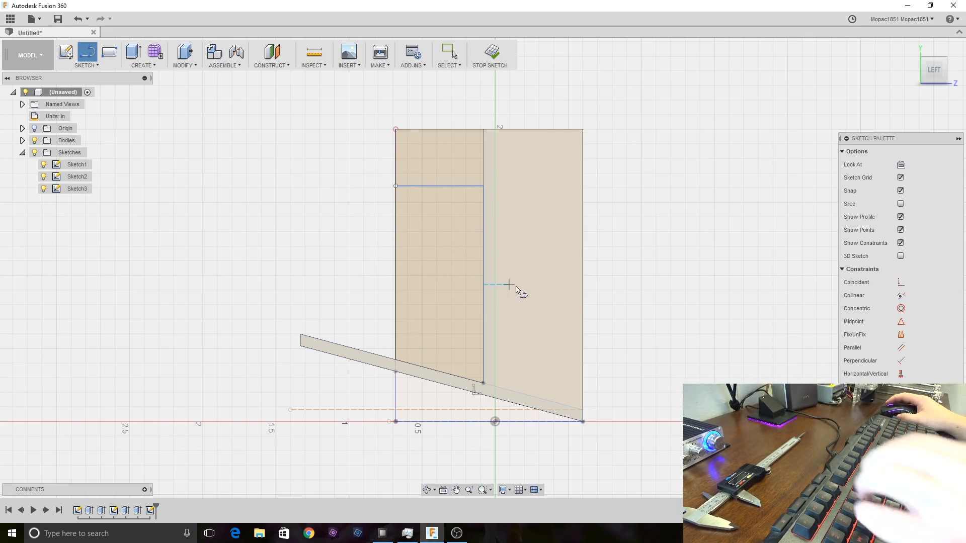
scroll(491, 291, up, 3)
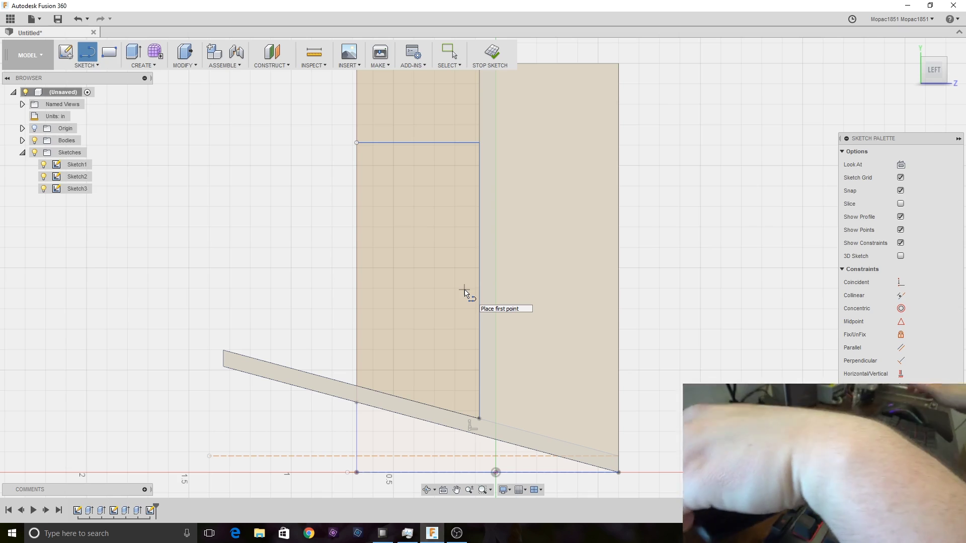
Step: Mark off a 0.1 in line segment inward from each end of the horizontal line
click(357, 143)
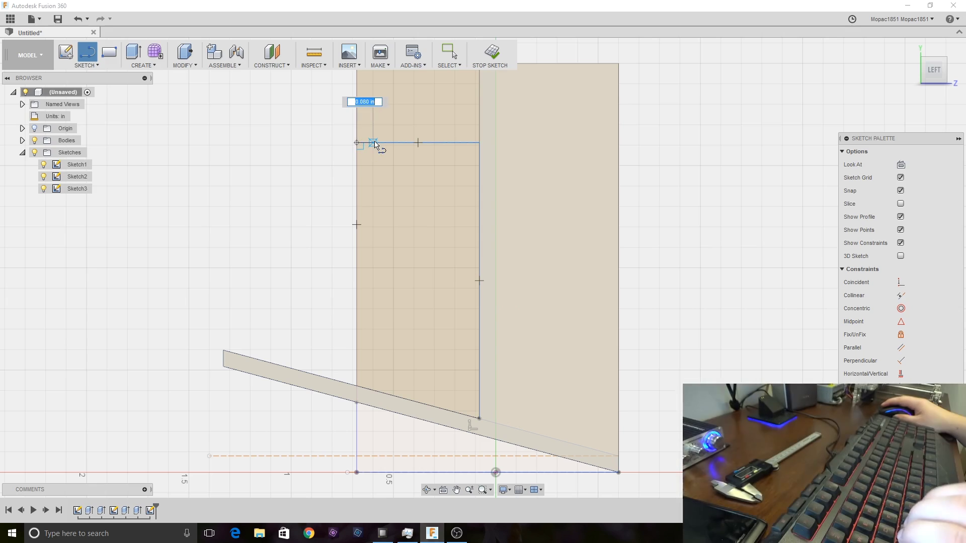
text(.1)
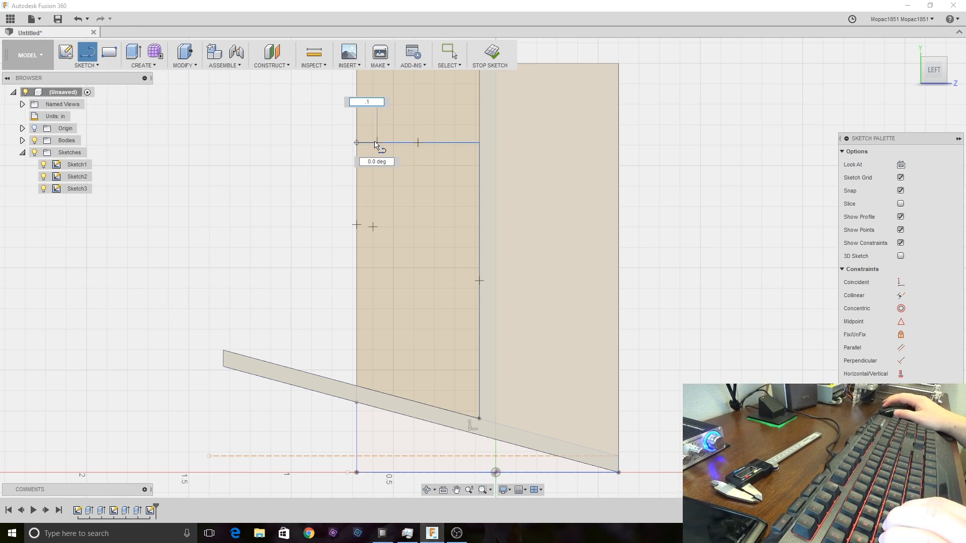
key(Return)
click(479, 143)
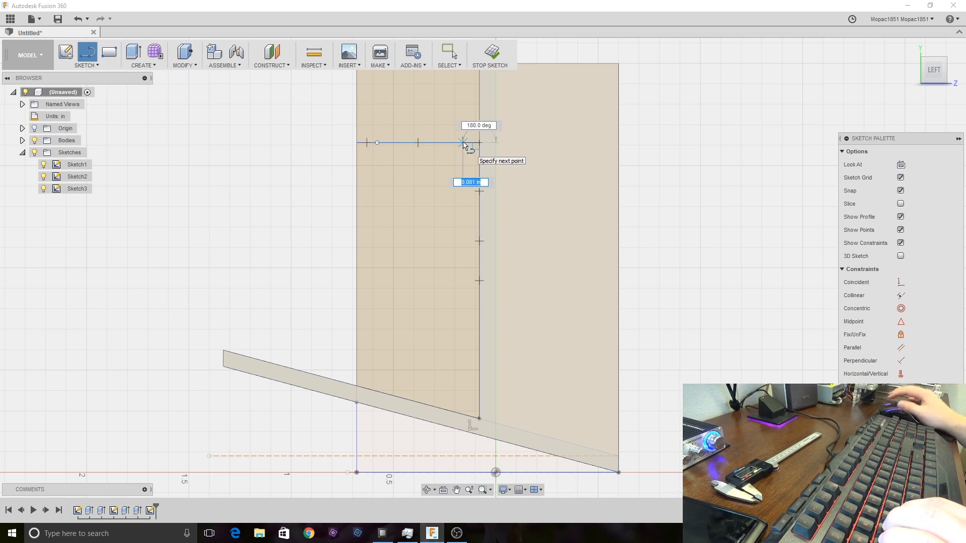
text(.1)
key(Return)
Step: Draw a vertical line from each 0.1 in mark up to the wall's top edge, fixing the second at 90 degrees
middle_drag(459, 146, 440, 228)
click(441, 226)
click(440, 147)
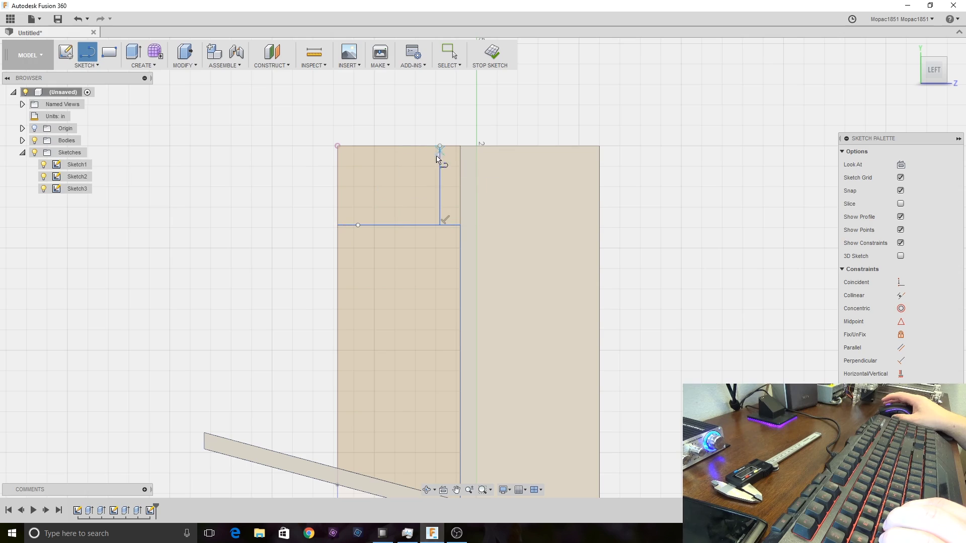
click(358, 225)
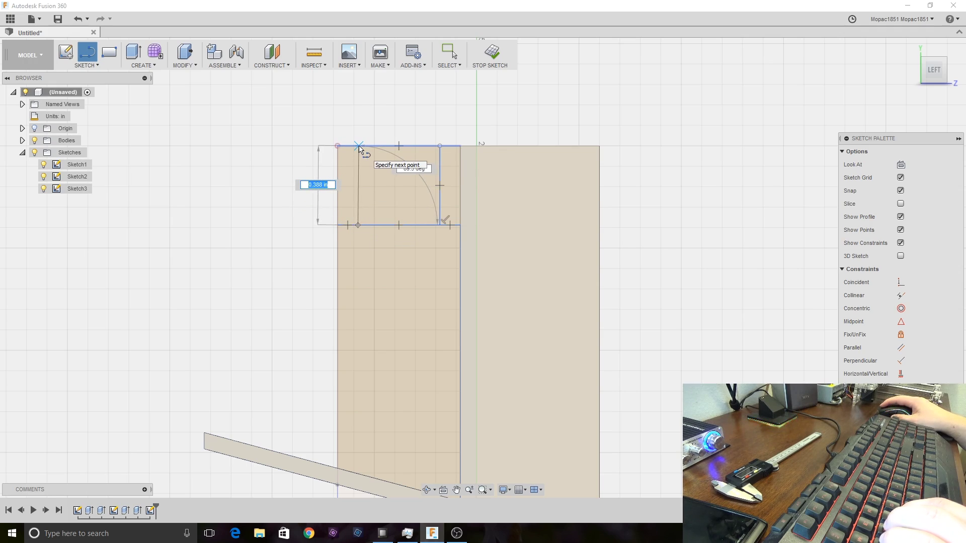
key(Tab)
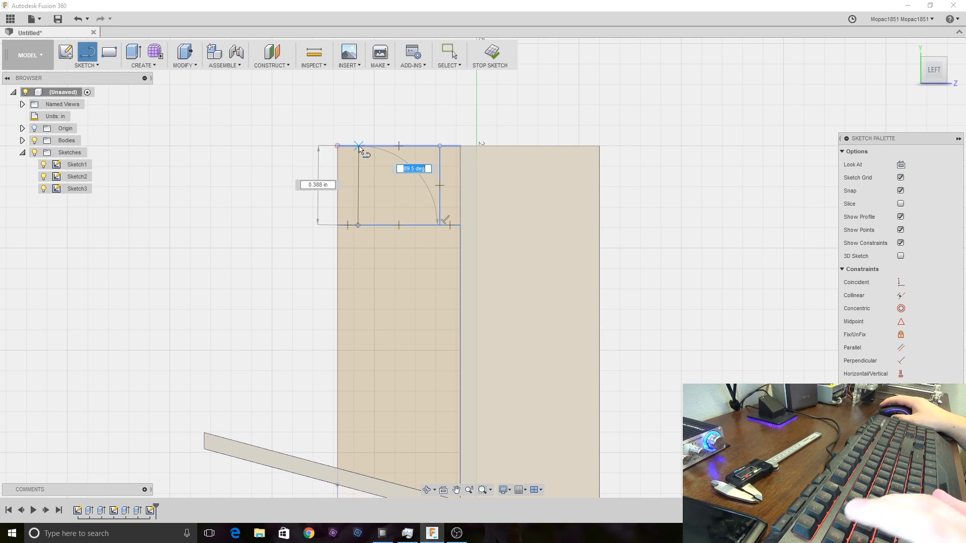
text(90)
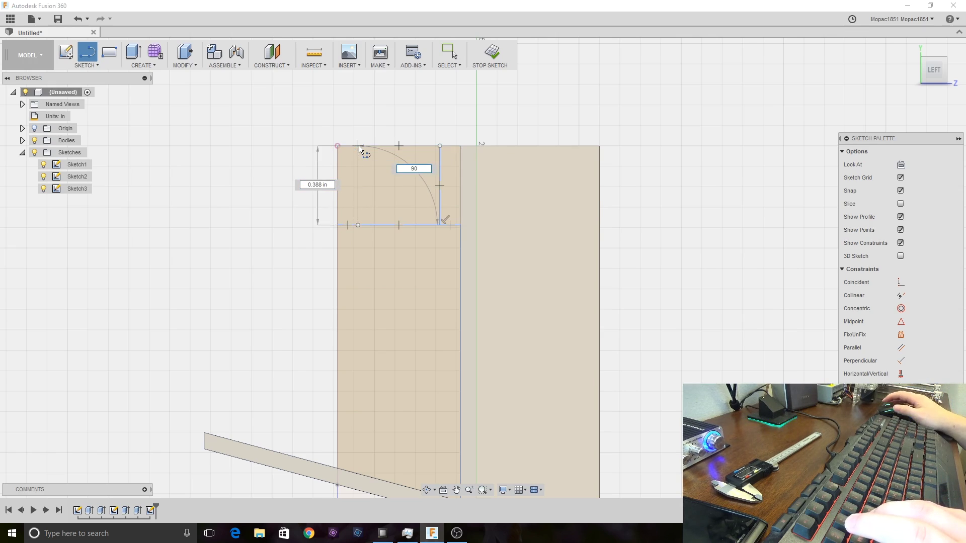
key(Return)
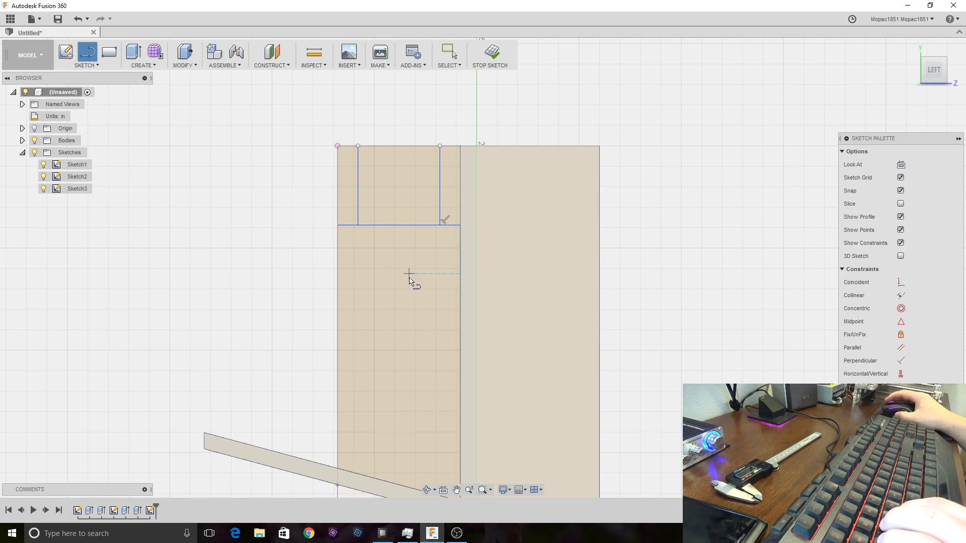
Step: Extend the slot outline 0.35 in below the horizontal line, close it across the bottom and join it to the opposite side line
scroll(438, 279, up, 1)
scroll(428, 271, down, 1)
click(364, 229)
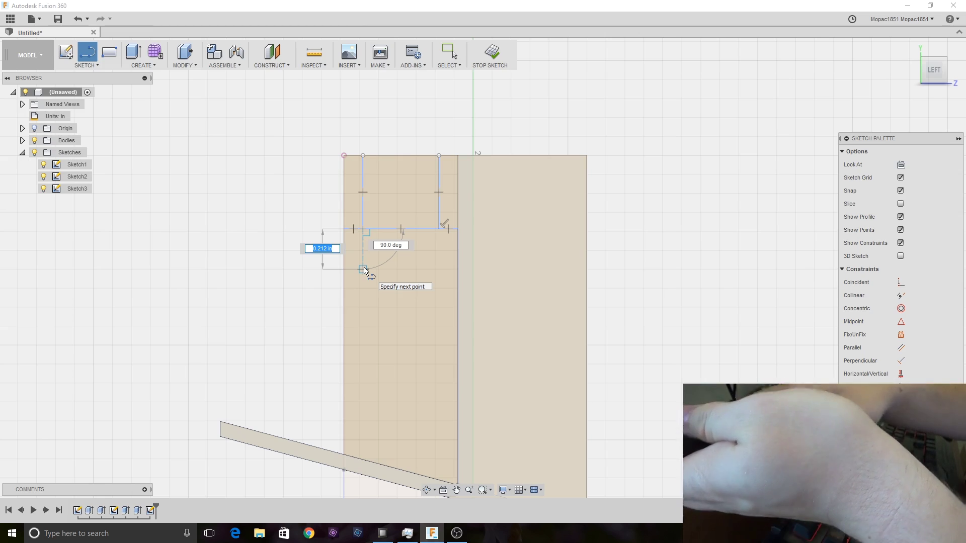
text(.35)
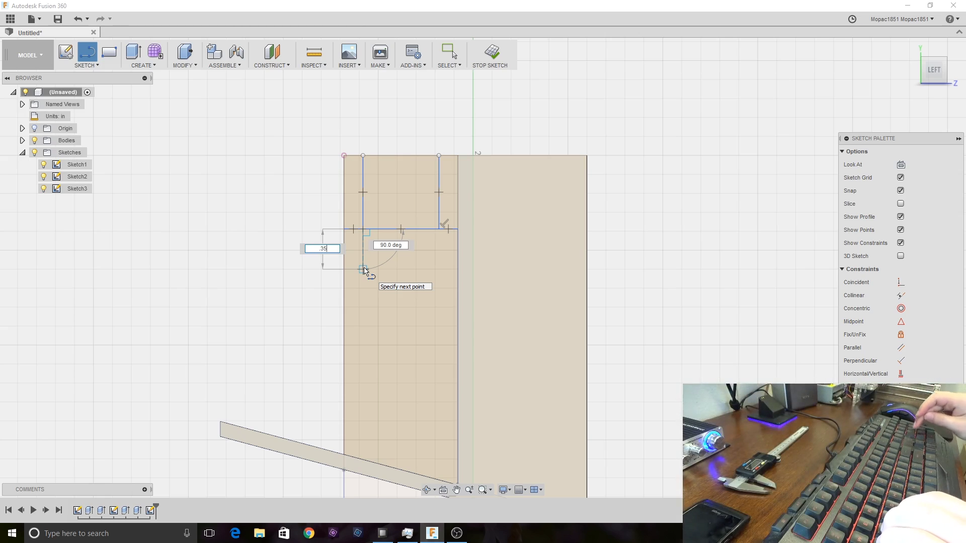
key(Return)
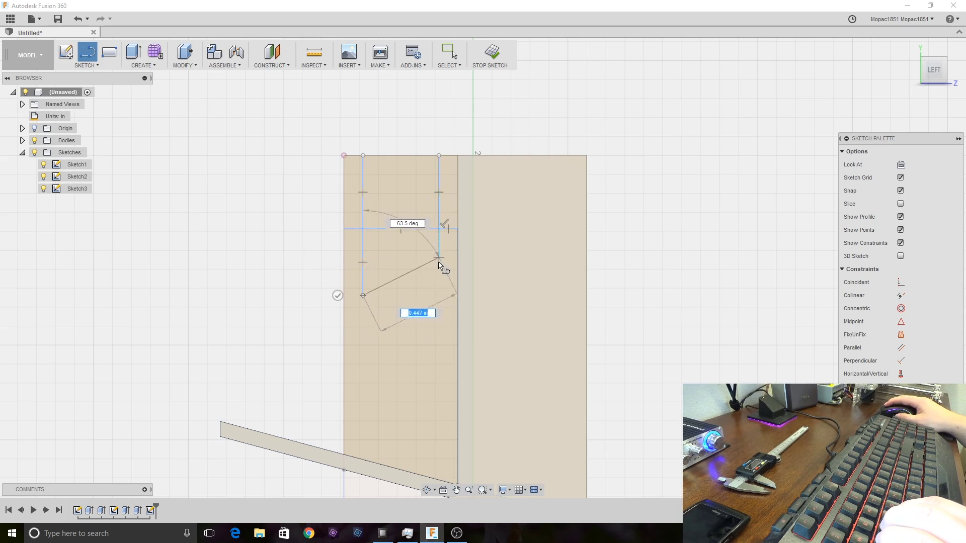
click(439, 295)
click(439, 230)
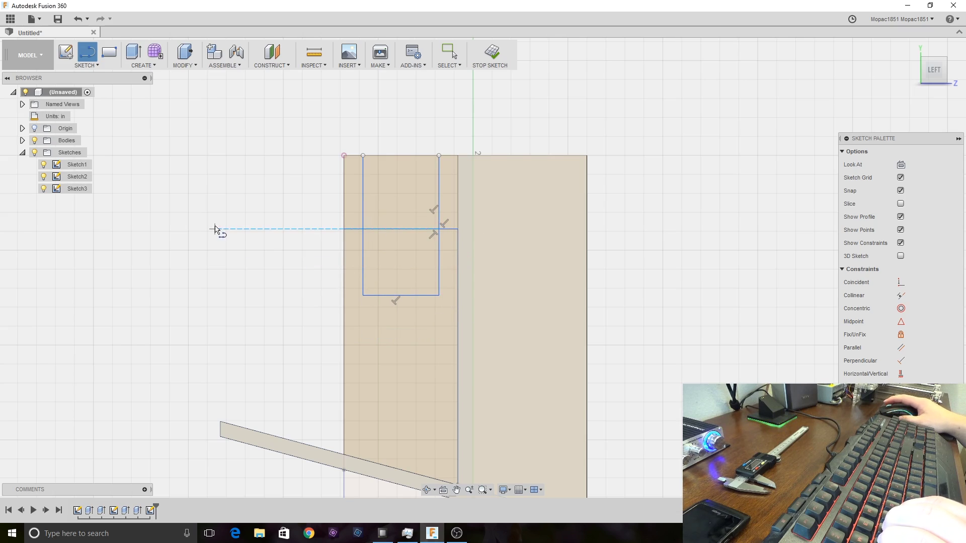
Step: Trim away the horizontal reference line, the slot's straight bottom line and the vertical line along the wall edge
key(Escape)
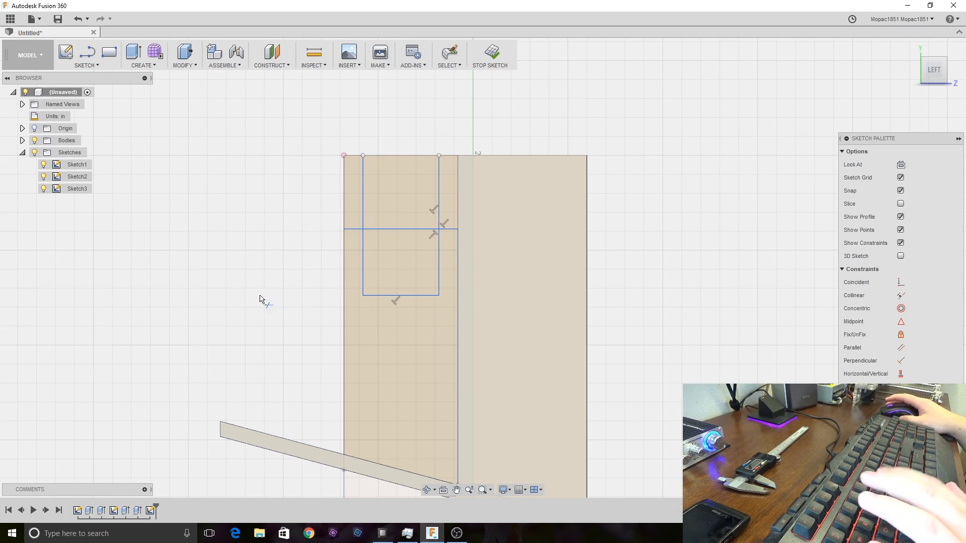
click(398, 231)
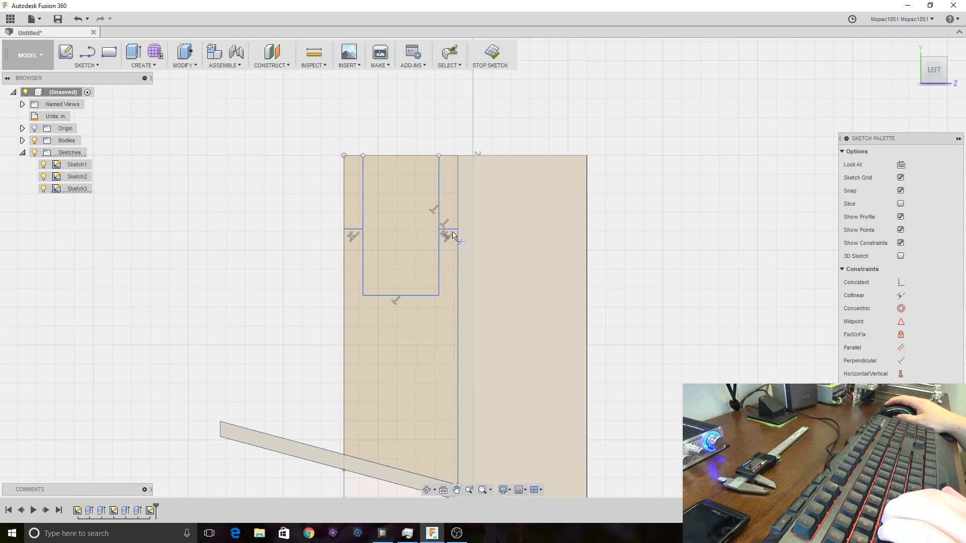
click(355, 230)
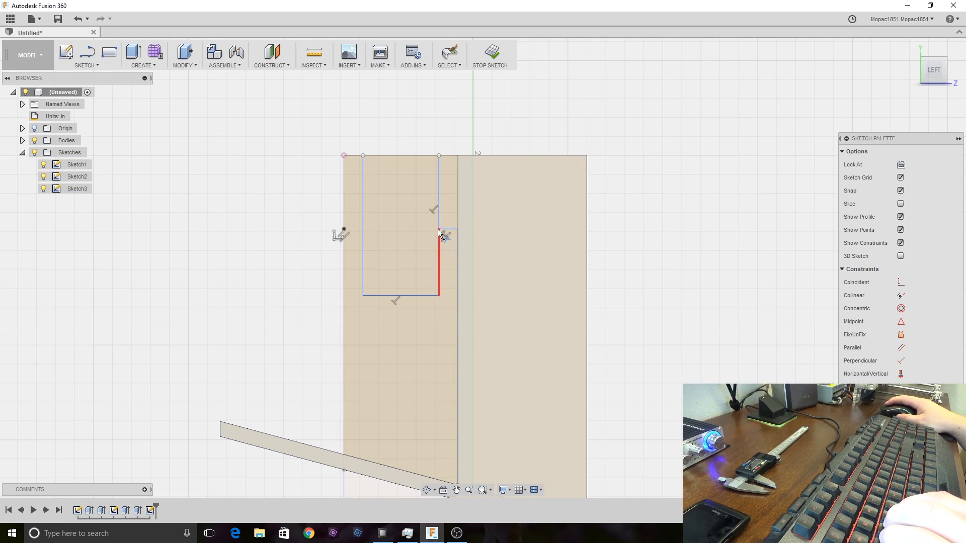
click(449, 231)
click(457, 277)
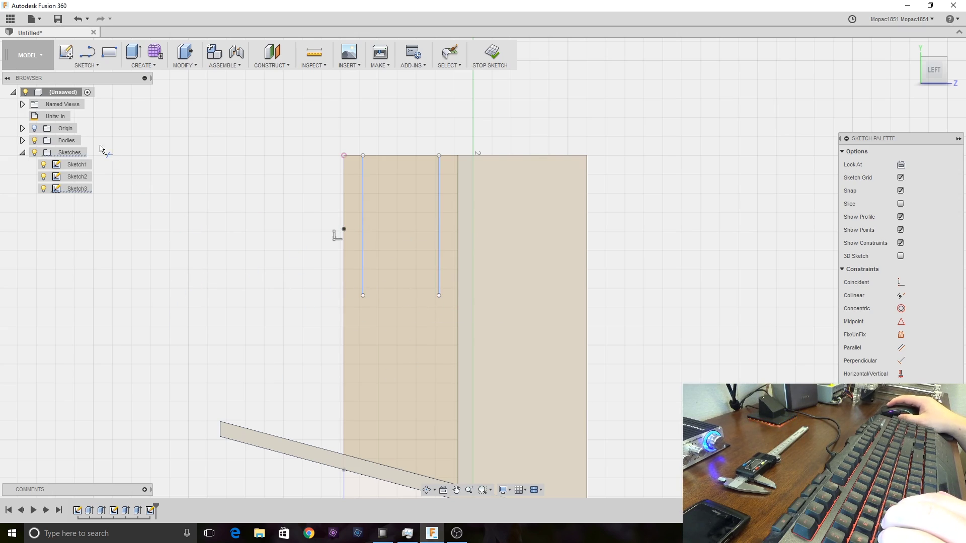
Step: Close the slot's lower end with a semicircular three-point arc between the two vertical lines
click(86, 65)
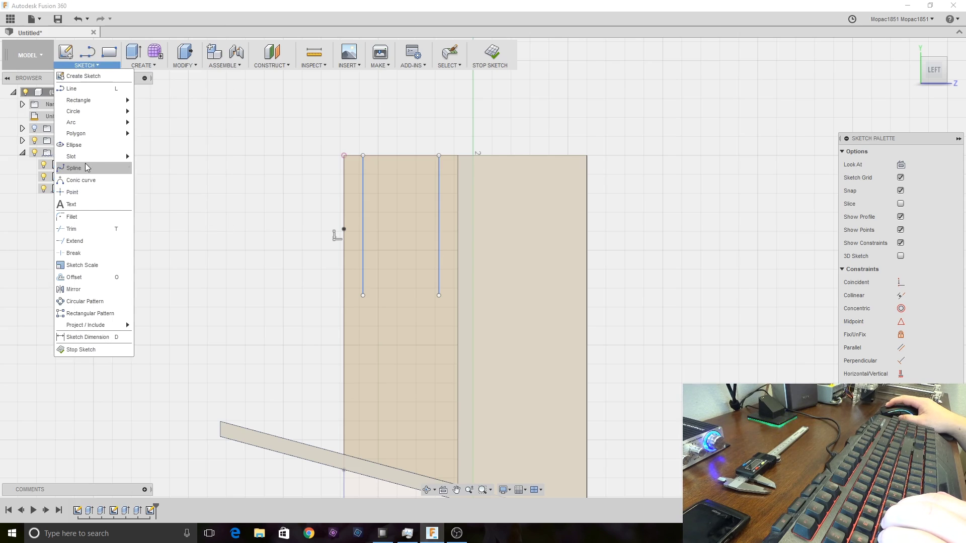
mouse_move(101, 123)
click(146, 124)
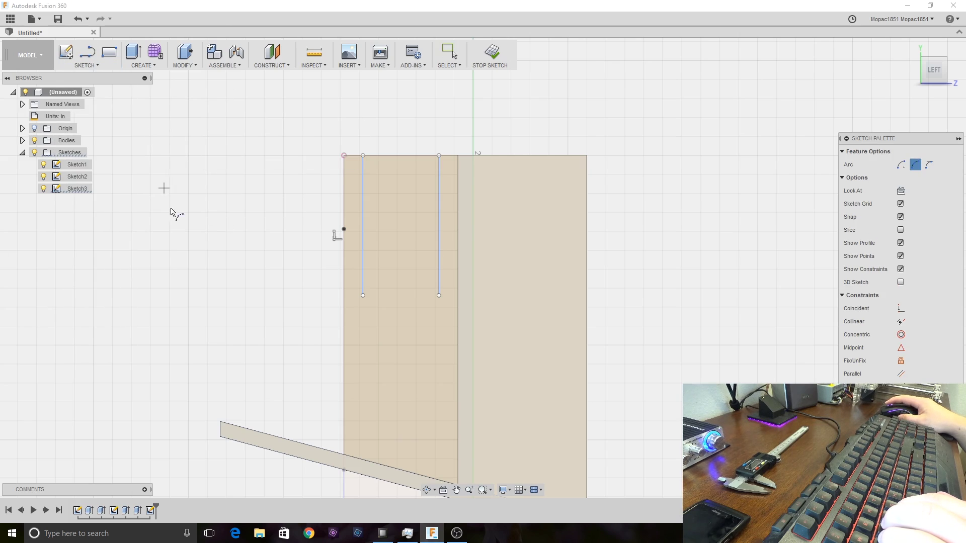
click(363, 296)
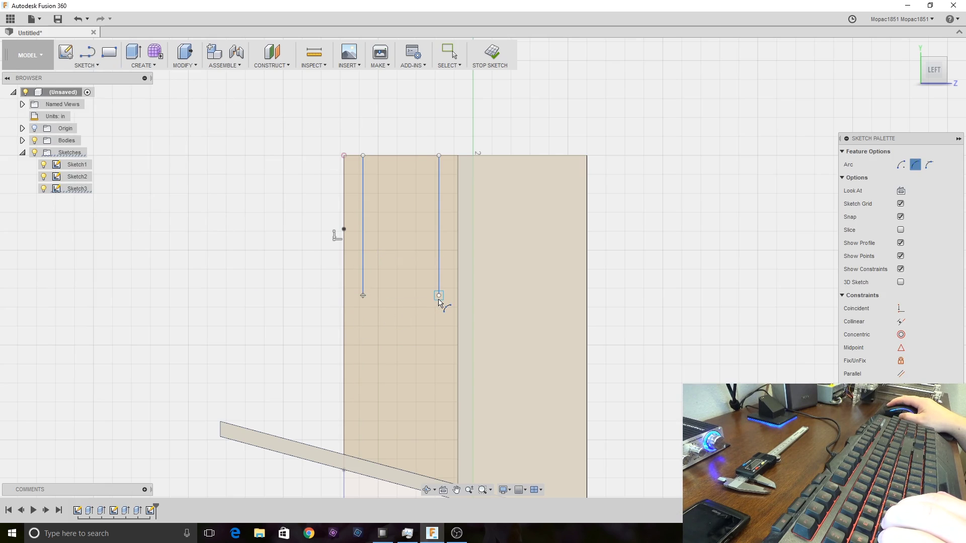
click(438, 303)
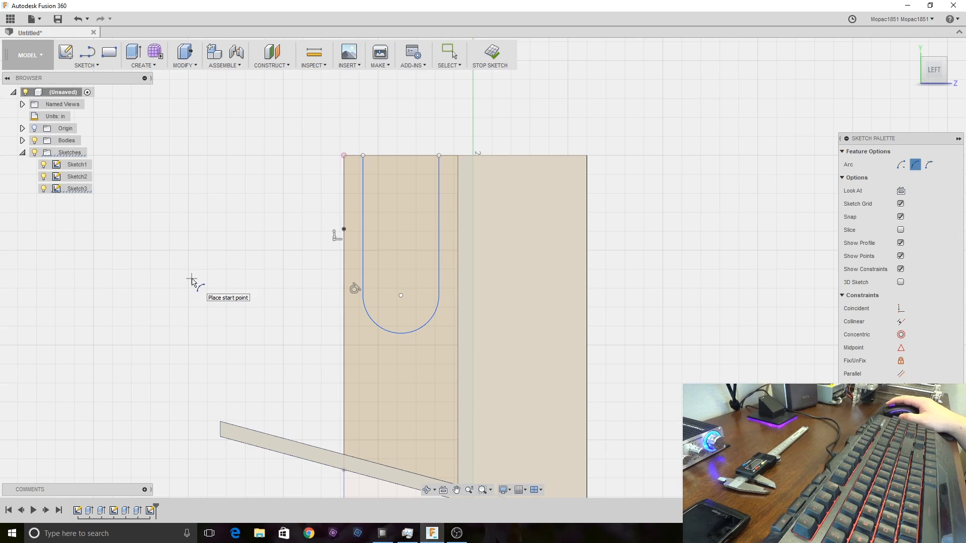
Step: Extrude the round-bottomed slot profile -0.30 in as a cut through the side wall
key(e)
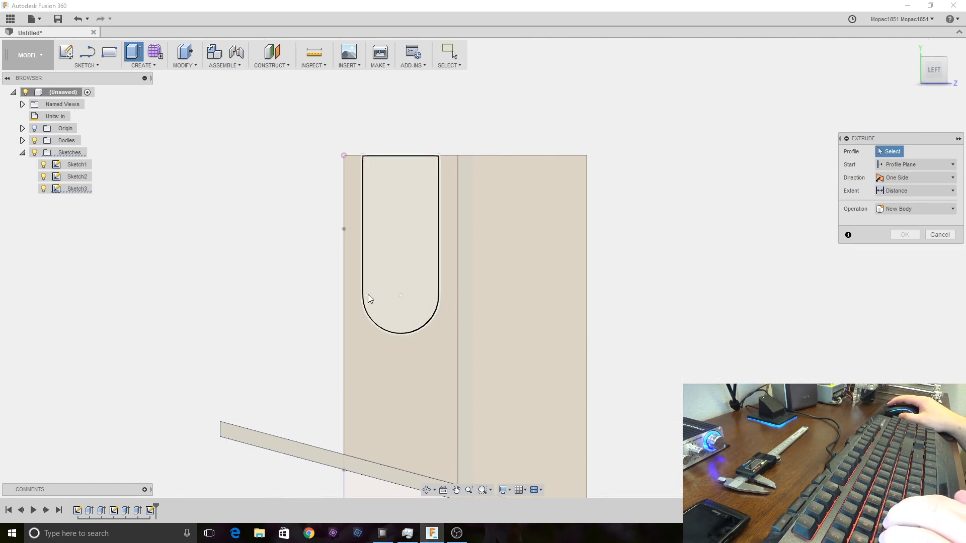
click(398, 295)
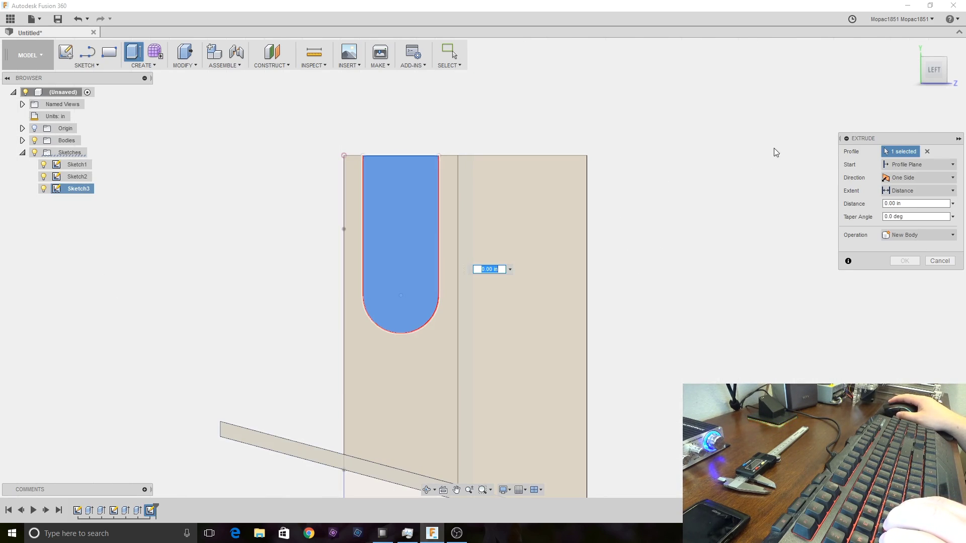
drag(932, 72, 917, 76)
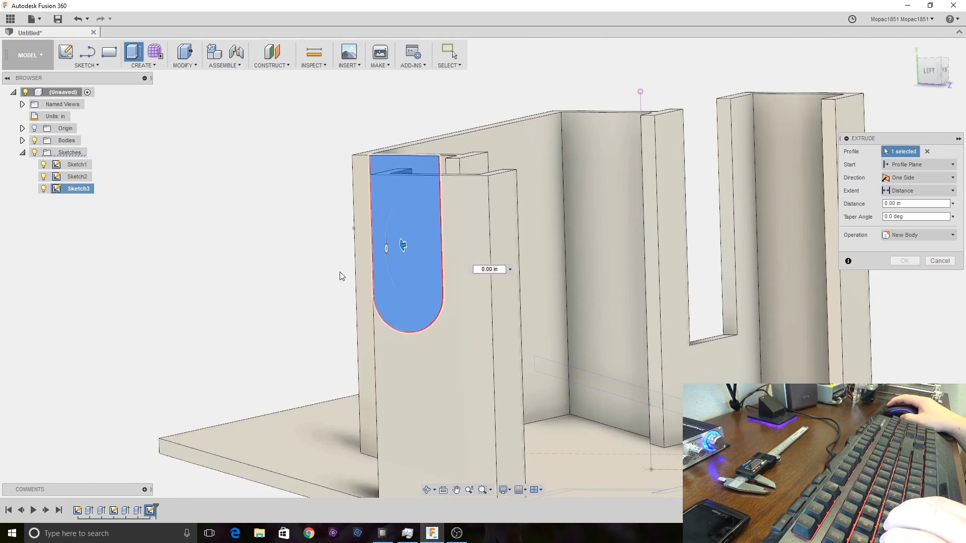
drag(403, 245, 433, 237)
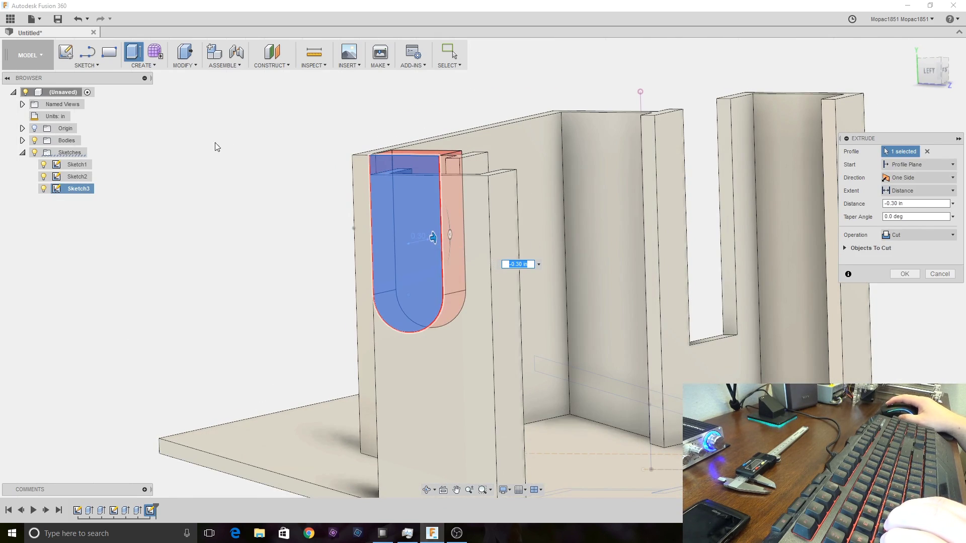
key(Return)
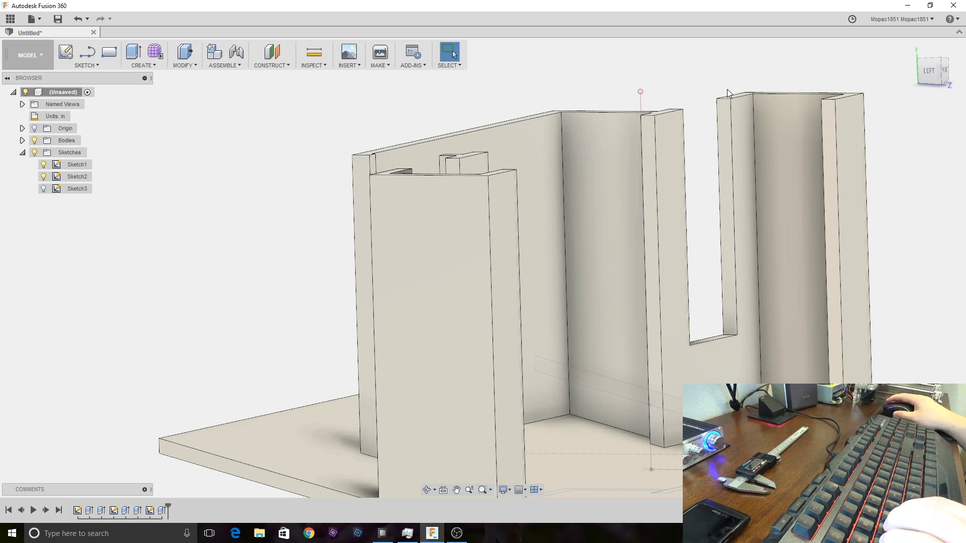
Step: View the holder from the right side and open Sketch2, the sloped plate's profile, for editing
mouse_move(483, 268)
shift+middle_down()
mouse_move(543, 267)
mouse_move(483, 268)
shift+middle_up()
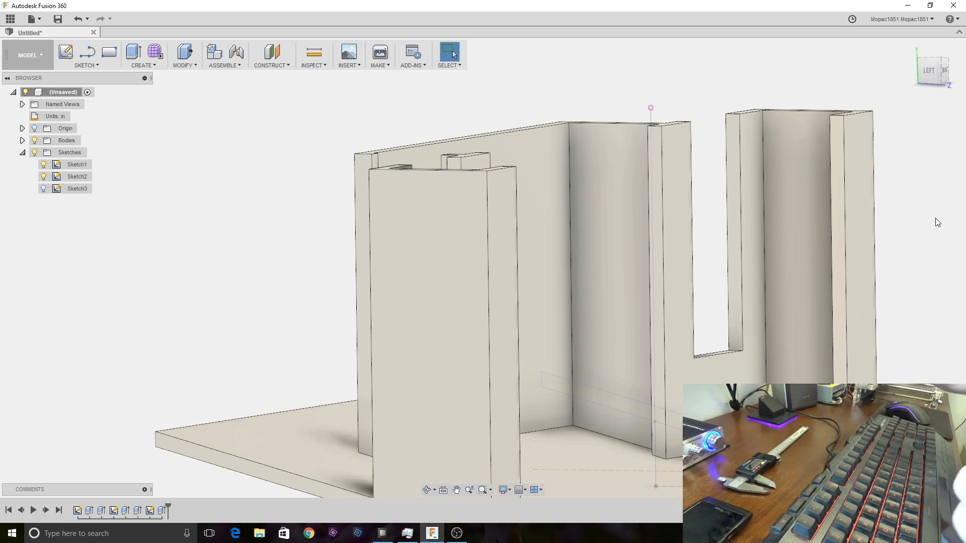
click(935, 70)
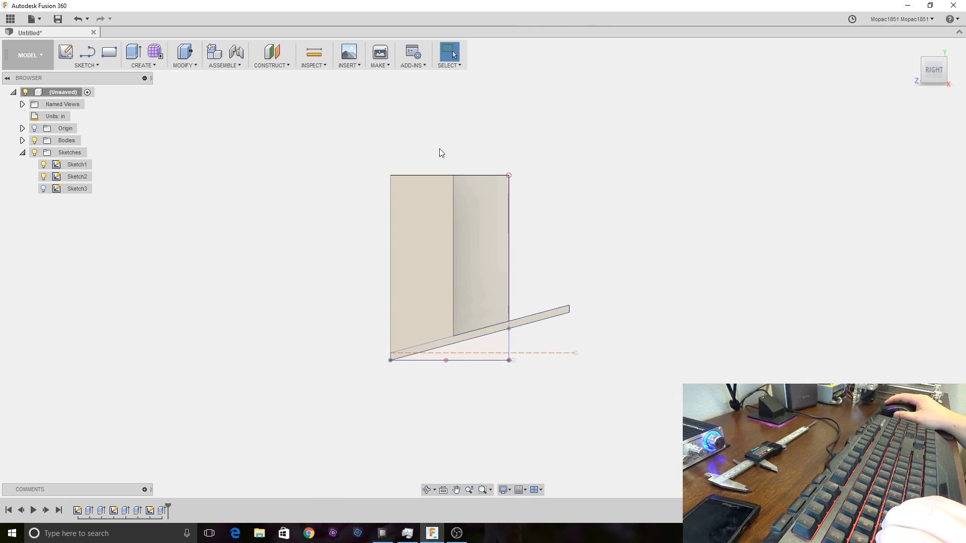
scroll(599, 304, up, 3)
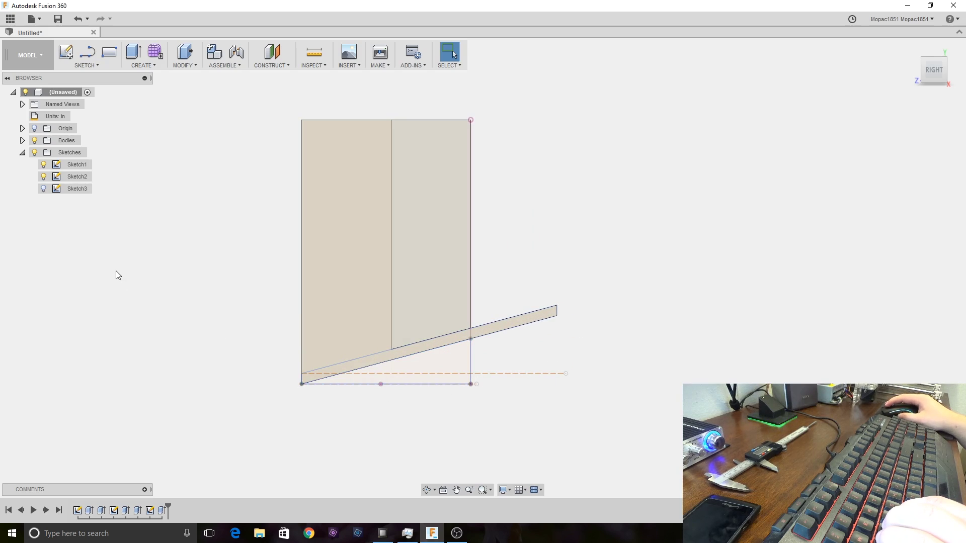
click(69, 52)
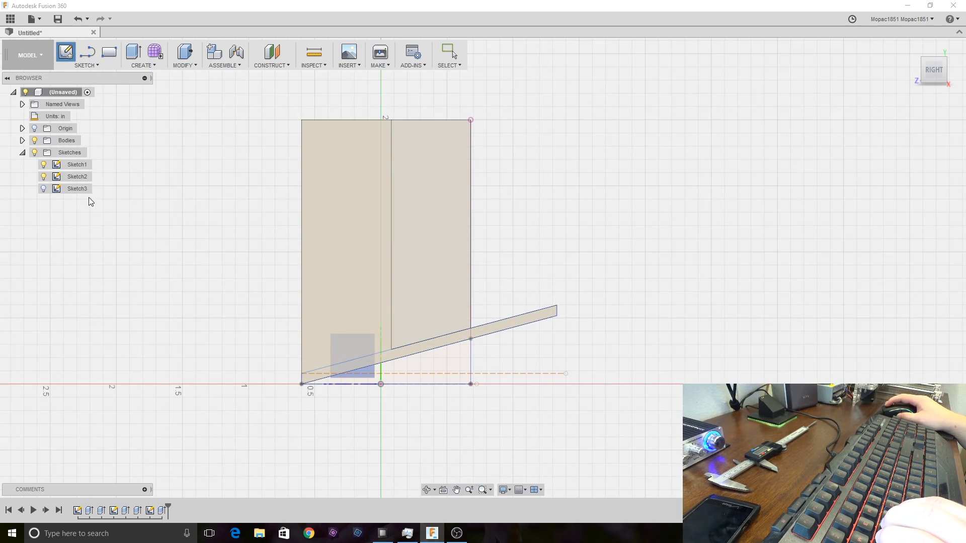
double_click(73, 178)
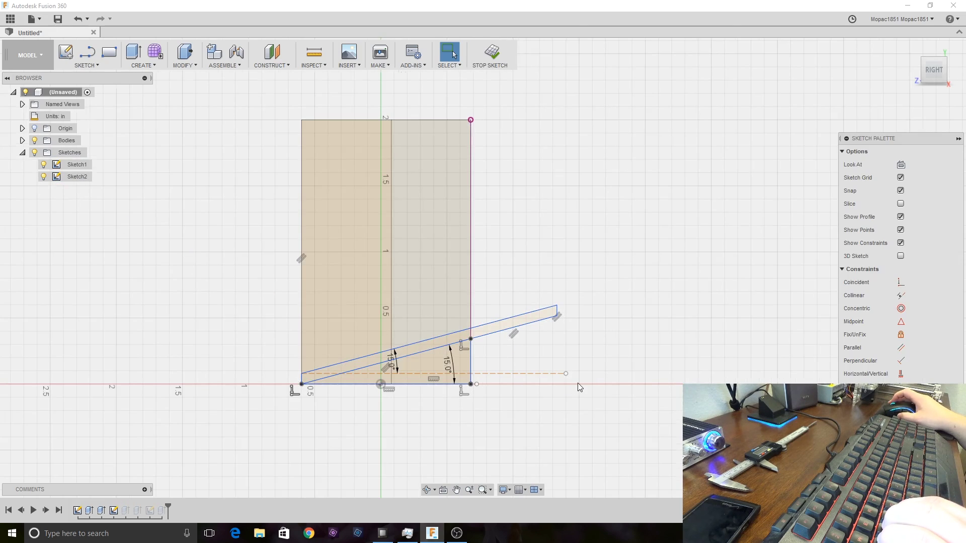
scroll(578, 383, up, 2)
middle_drag(481, 204, 578, 296)
scroll(578, 296, down, 1)
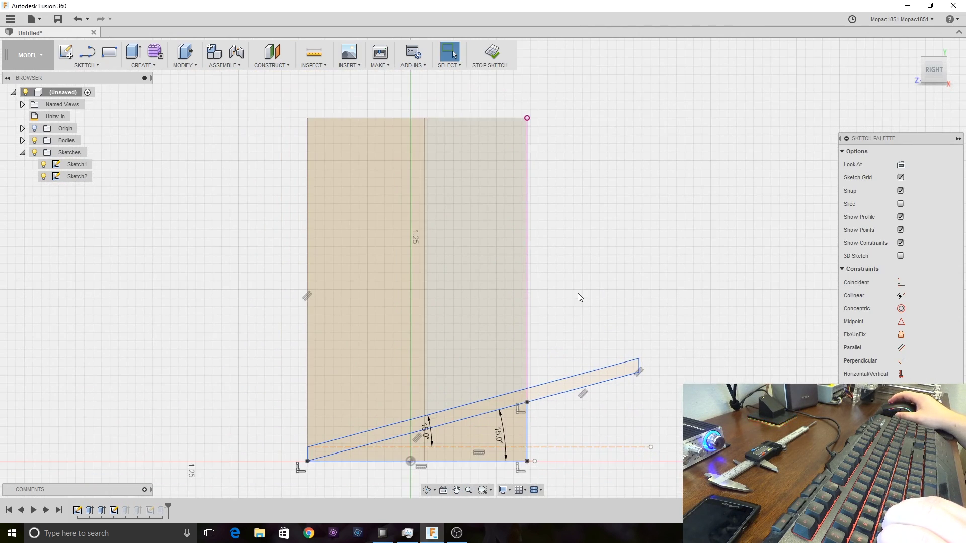
Step: Draw a sloped line at 165 degrees from the end wall's top rear corner down to its front vertical edge
key(a)
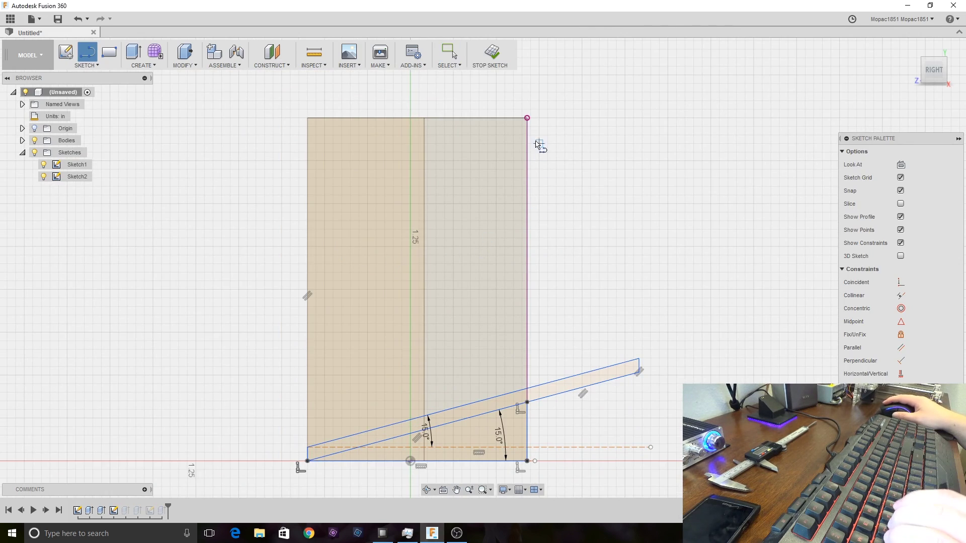
click(526, 118)
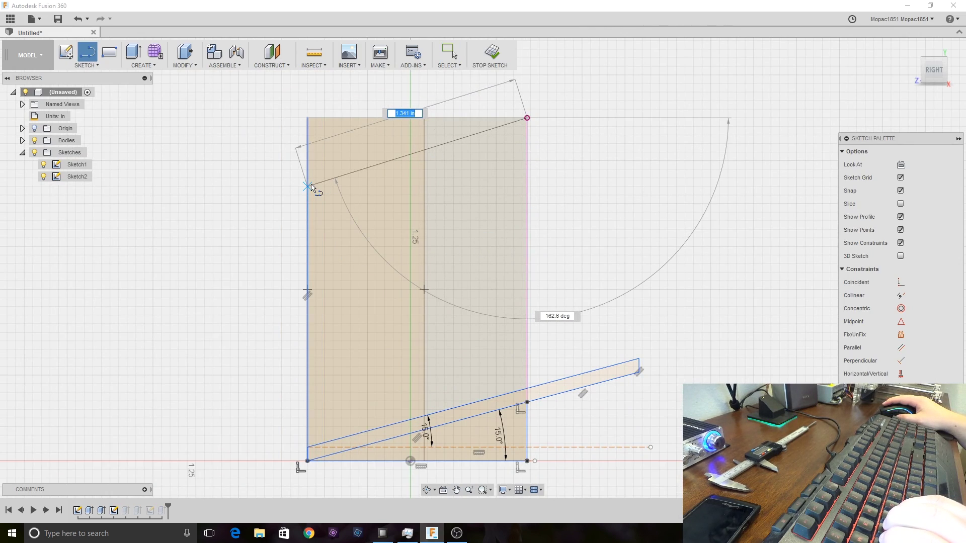
key(Tab)
text(1)
key(BackSpace)
key(BackSpace)
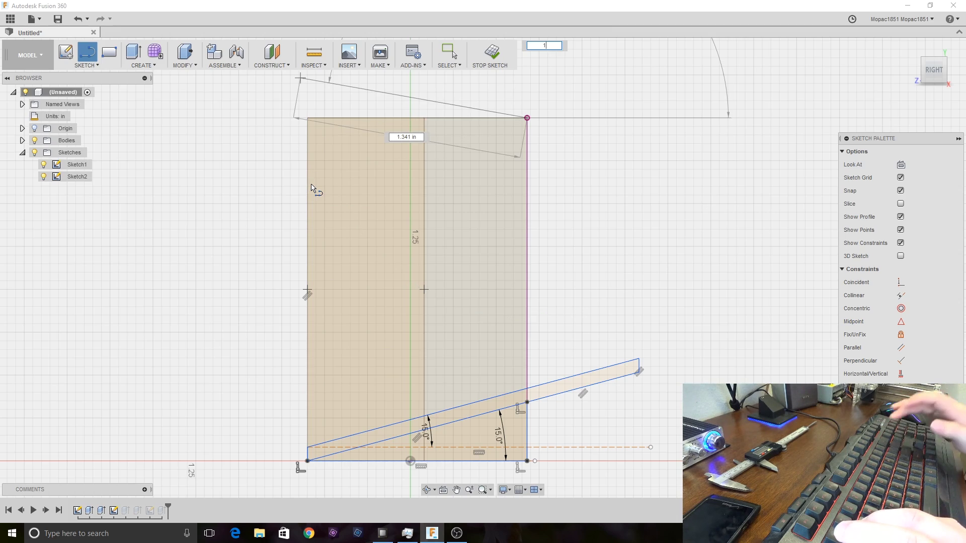
text(80+15)
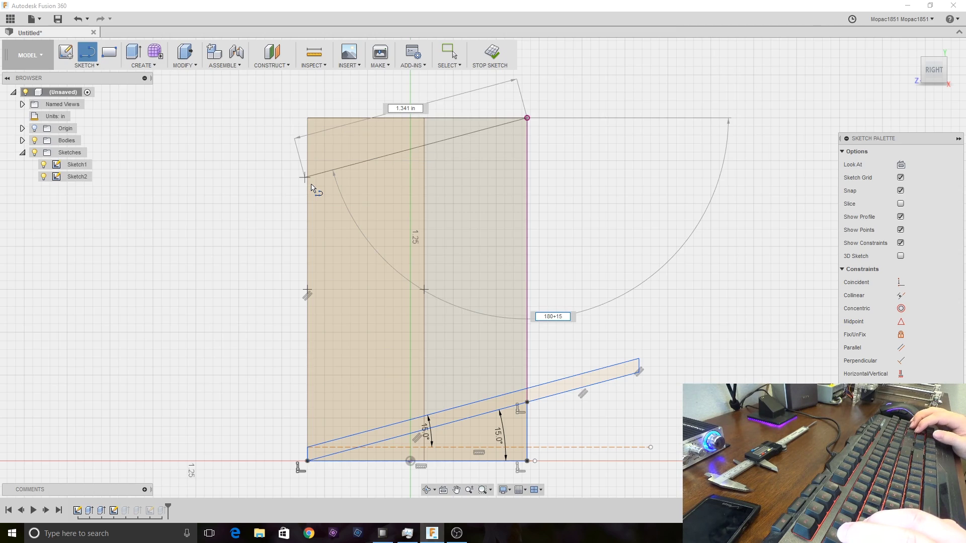
key(Tab)
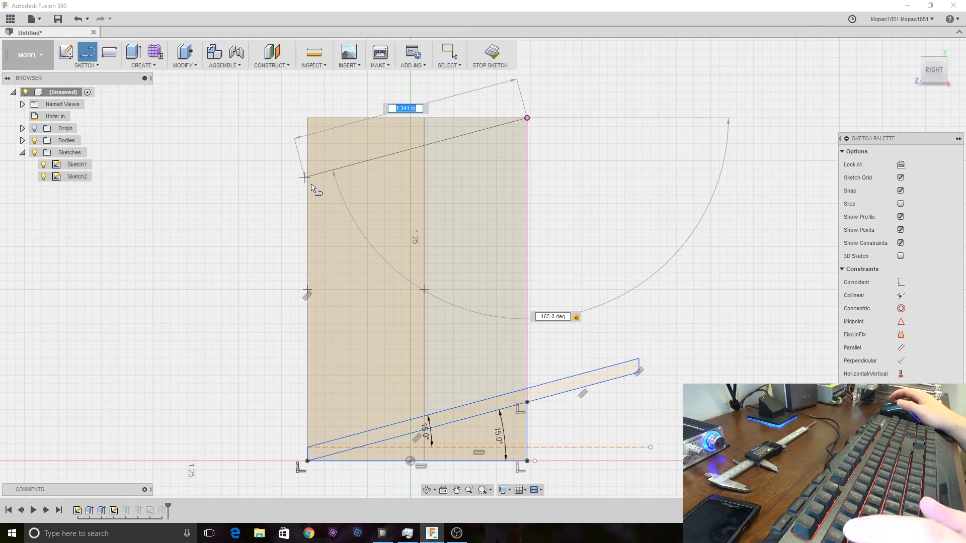
click(308, 177)
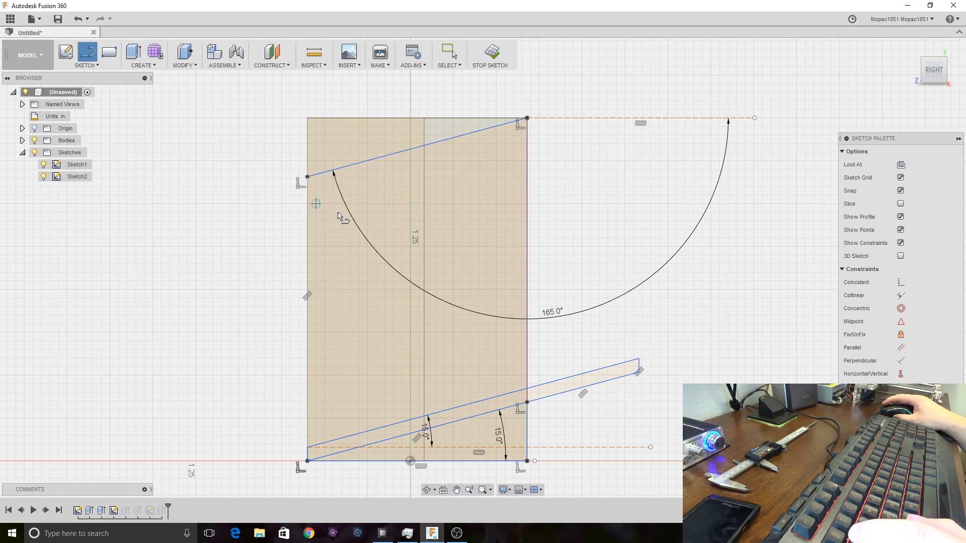
Step: Close the wedge profile with a vertical line up the front edge and a horizontal line along the top edge
click(308, 176)
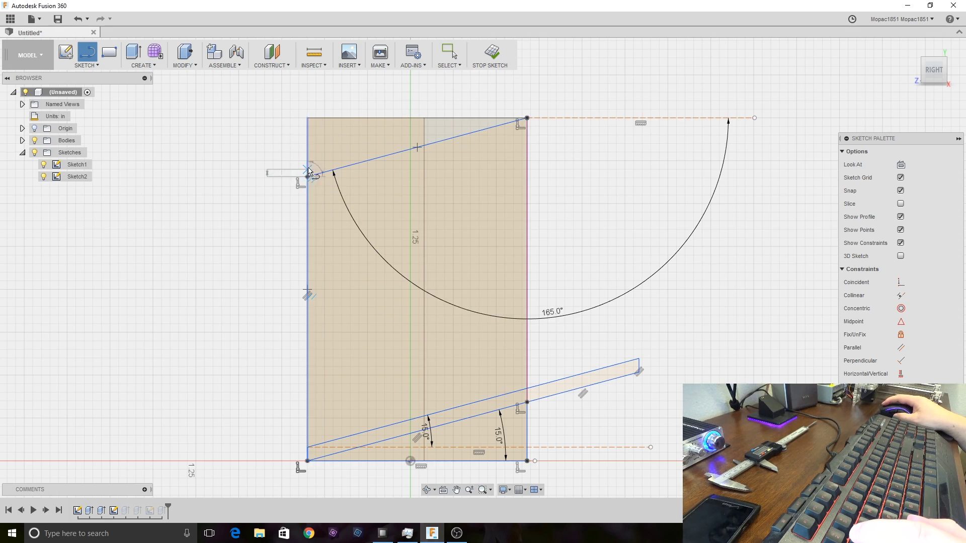
click(308, 117)
click(519, 123)
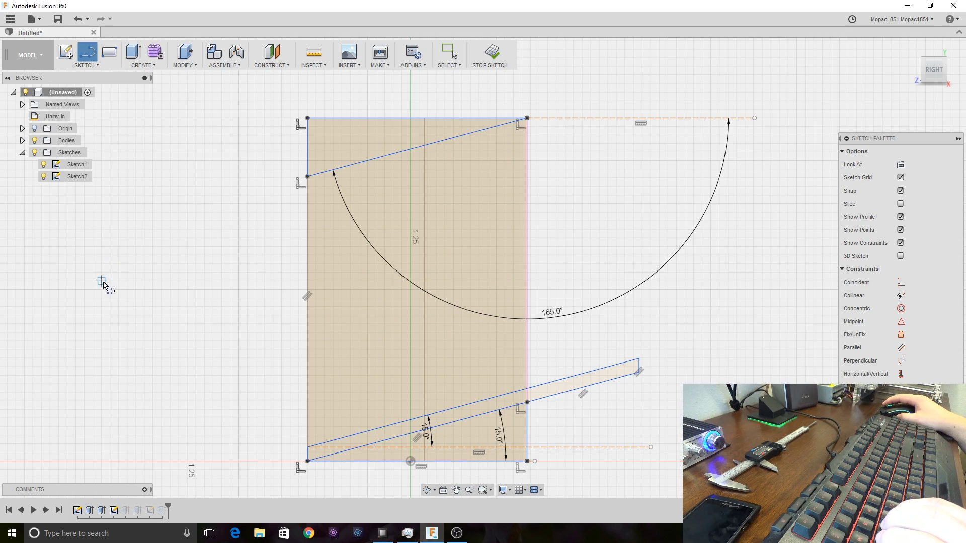
Step: Try to extrude both parts of the top wedge profile -5.05 in as a cut across the whole holder
key(e)
click(358, 144)
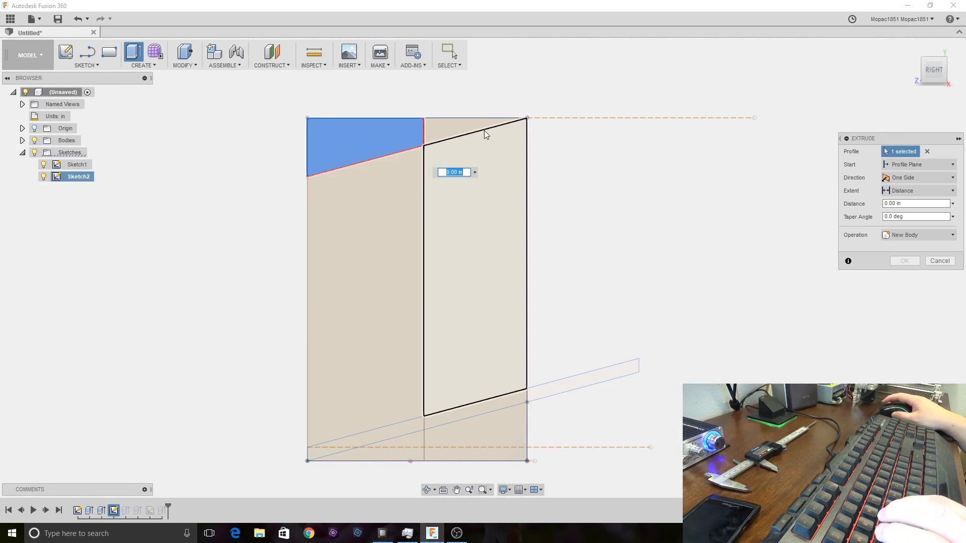
click(453, 125)
drag(934, 71, 924, 76)
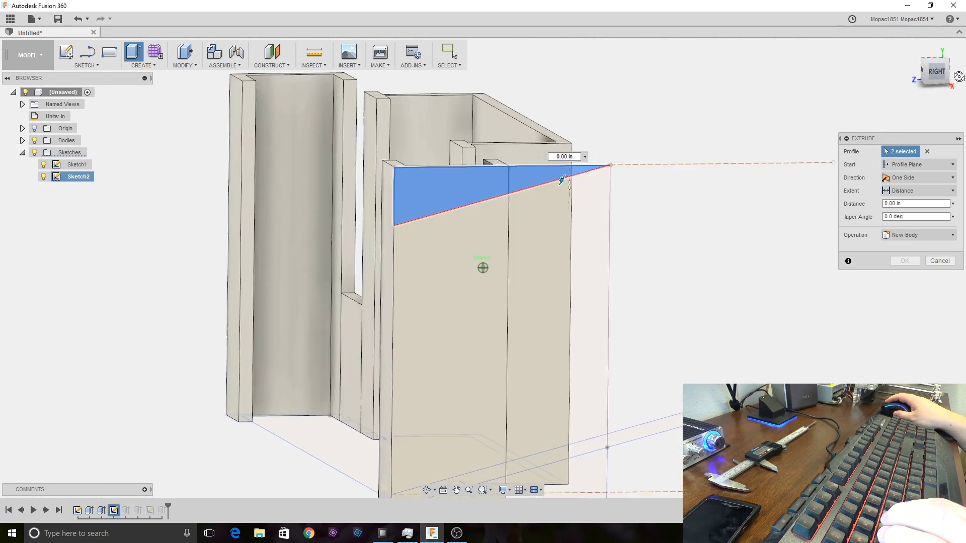
drag(582, 199, 294, 175)
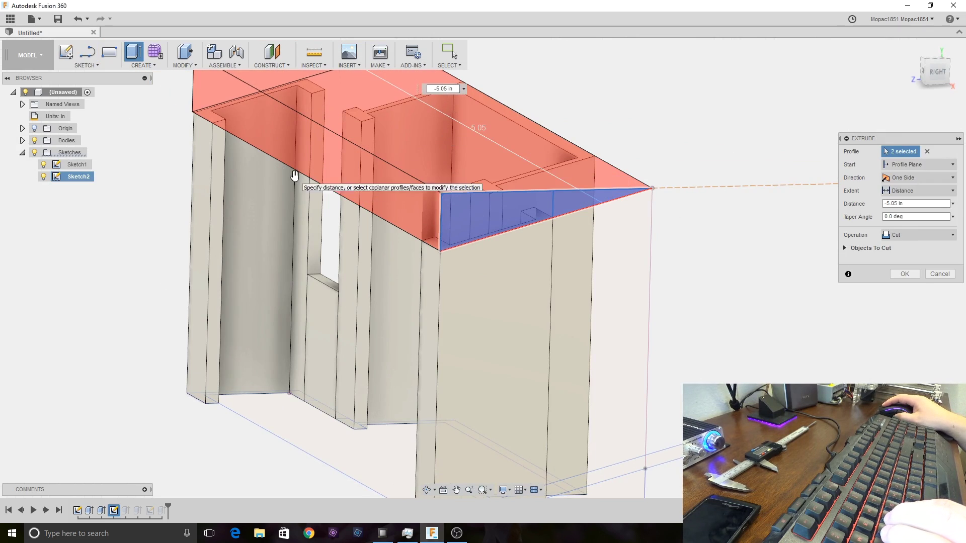
key(Return)
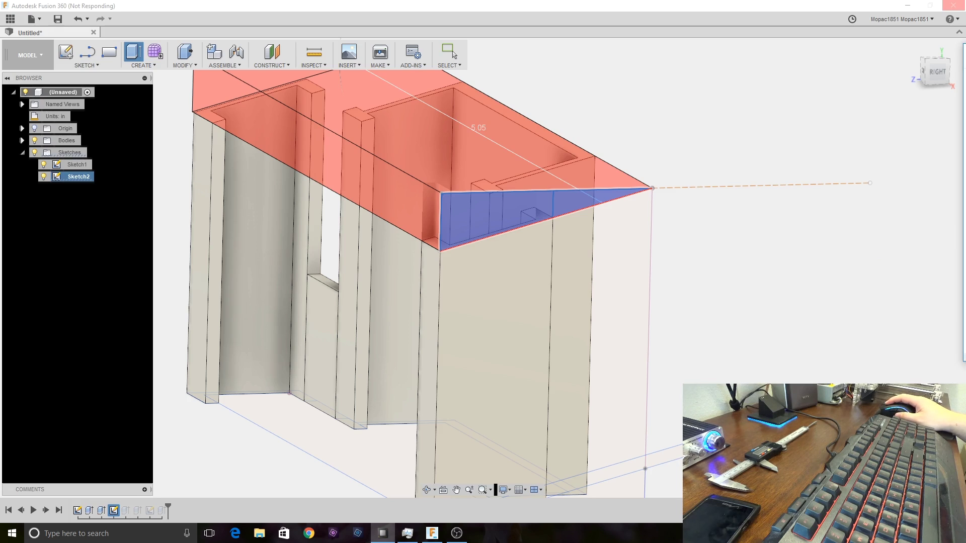
Step: Switch to Task Manager and end the unresponsive Autodesk Fusion 360 process
key(ctrl+shift+Escape)
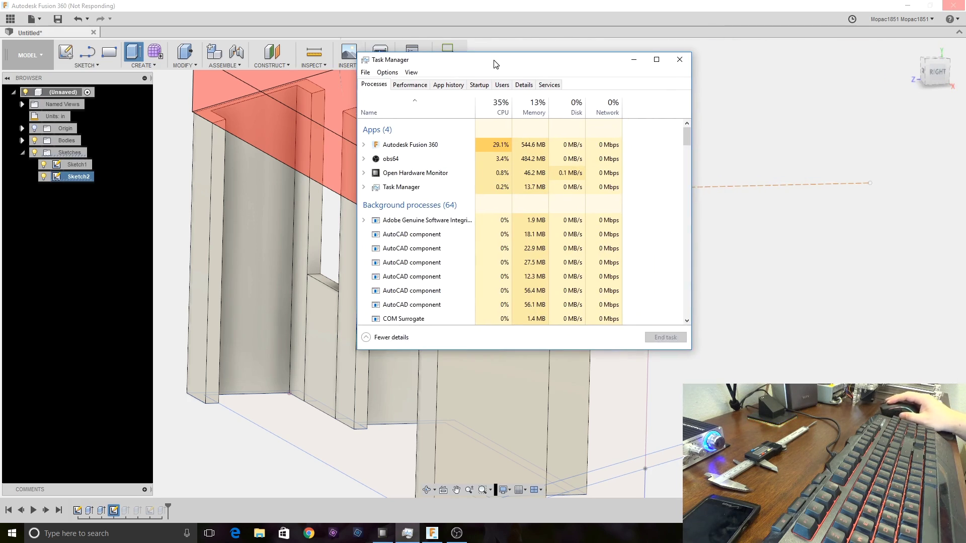
drag(497, 80, 345, 161)
click(260, 184)
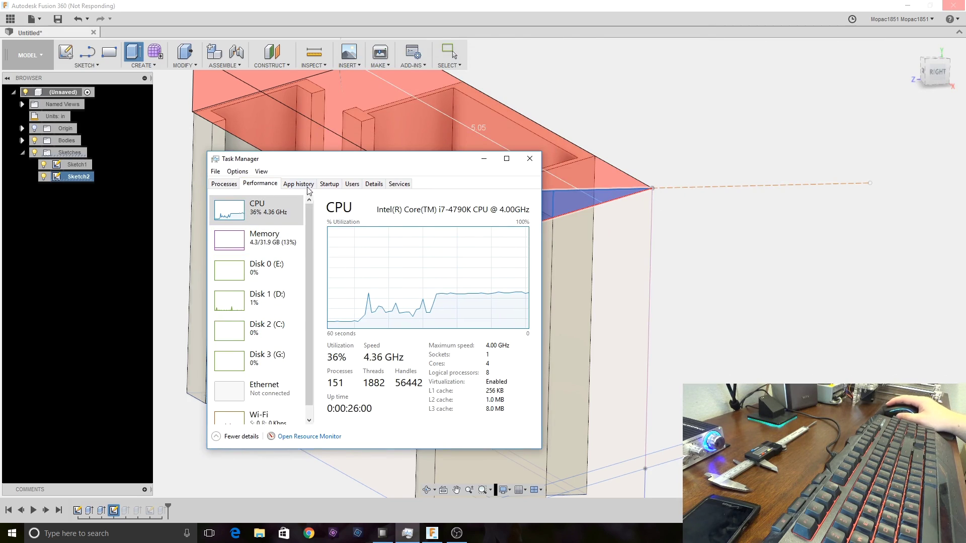
click(232, 184)
click(261, 245)
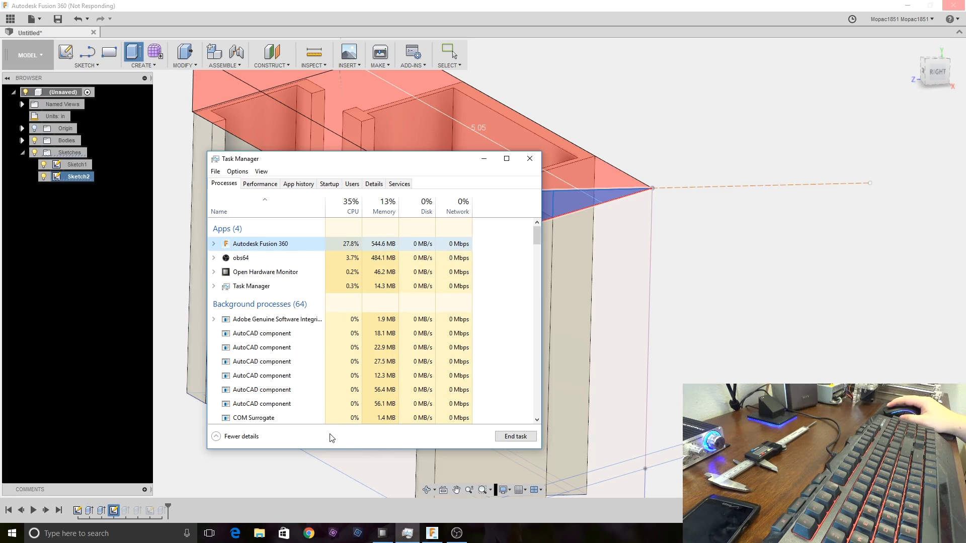
click(516, 437)
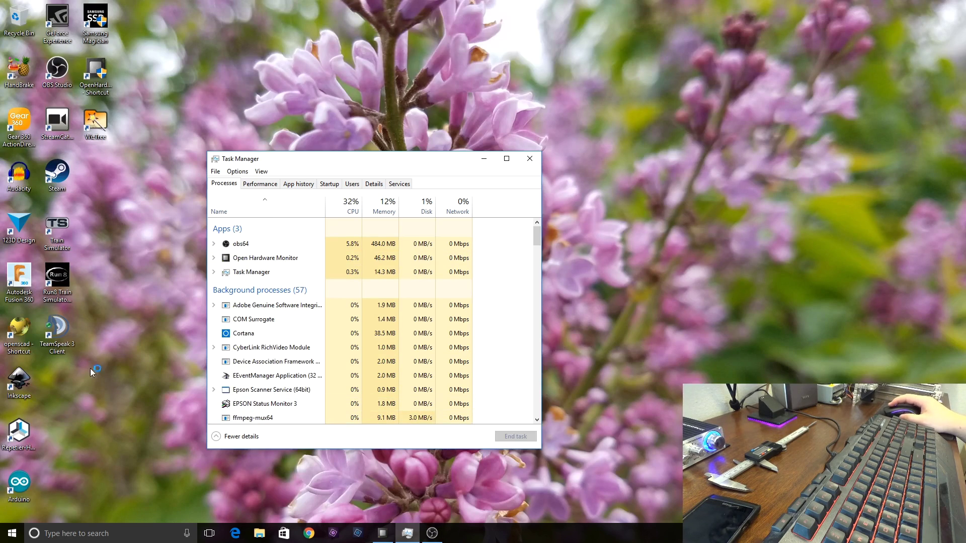
Step: Relaunch Autodesk Fusion 360, move Task Manager out of the way and open the auto-saved Untitled design
double_click(22, 281)
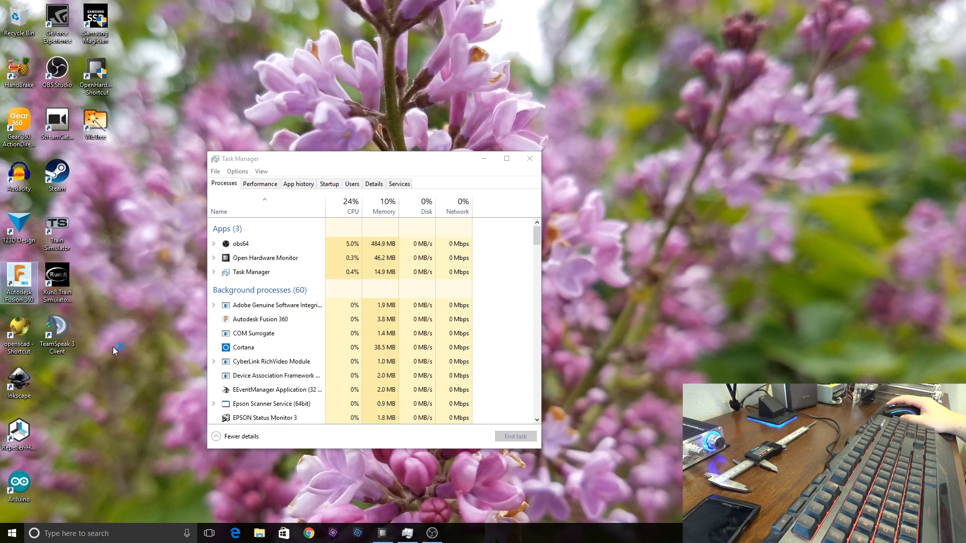
click(268, 160)
drag(296, 160, 671, 191)
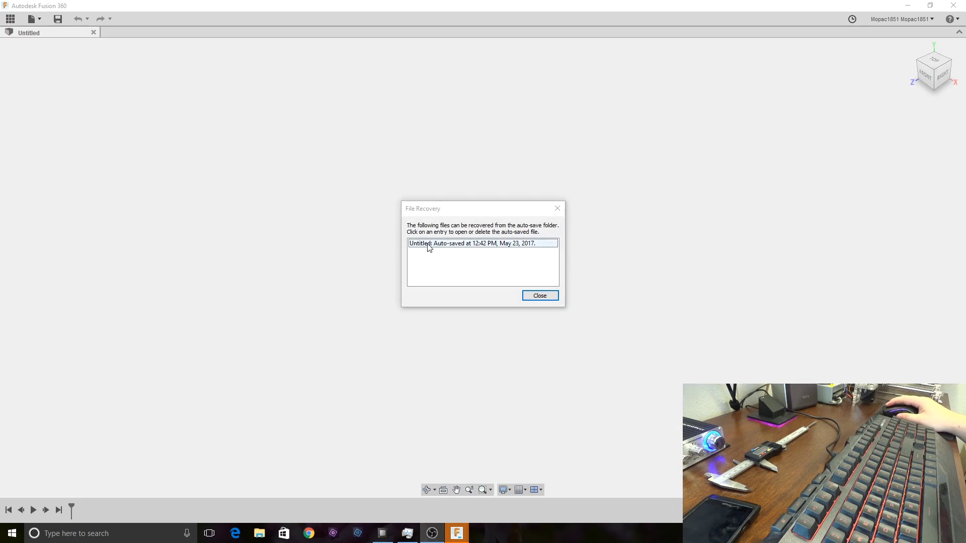
click(429, 245)
click(448, 250)
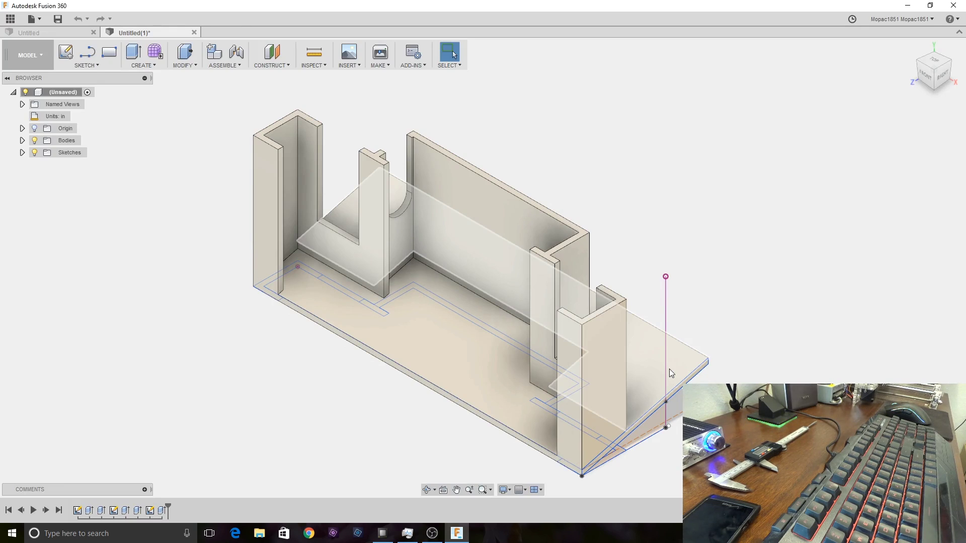
Step: Start a new sketch on the outer face of the holder's narrow end wall nearest the bottom plate's sloped profile
click(943, 78)
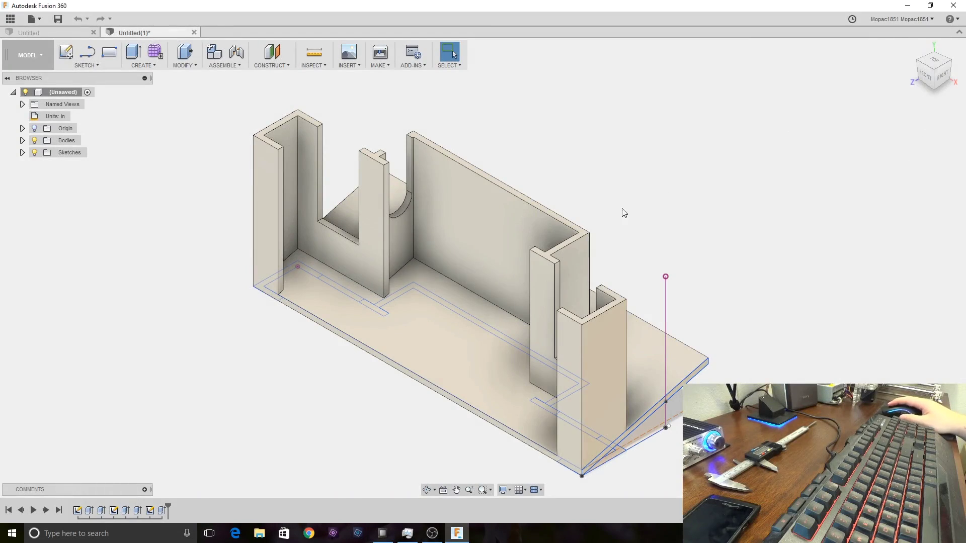
click(70, 51)
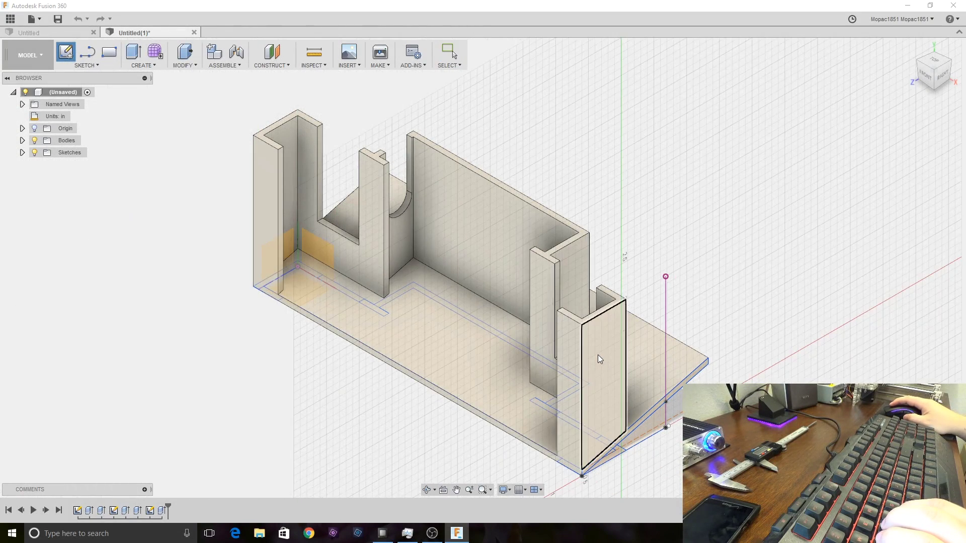
click(598, 355)
scroll(349, 336, down, 2)
scroll(347, 334, up, 4)
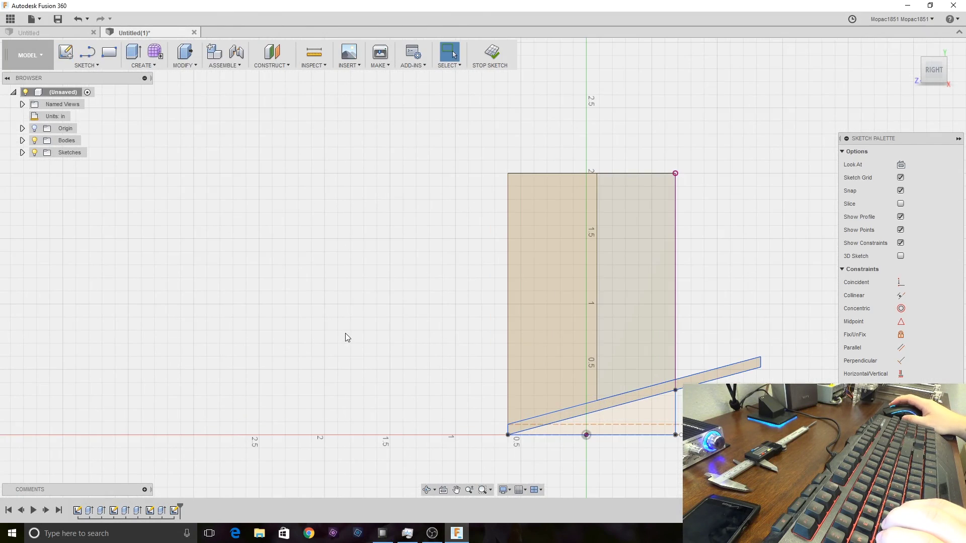
Step: Draw a wedge profile with a 165-degree line from the back top corner to the front edge, closed along the front and top edges
key(l)
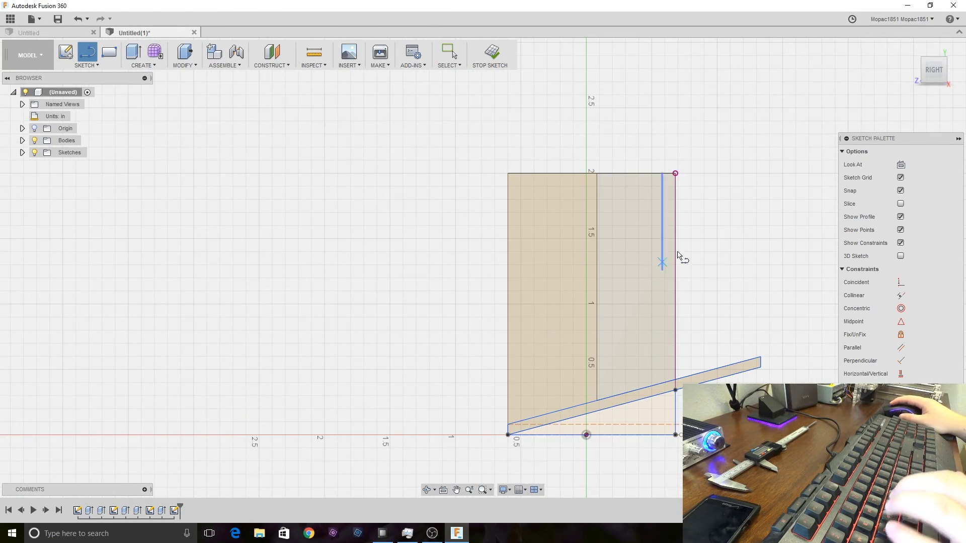
click(674, 174)
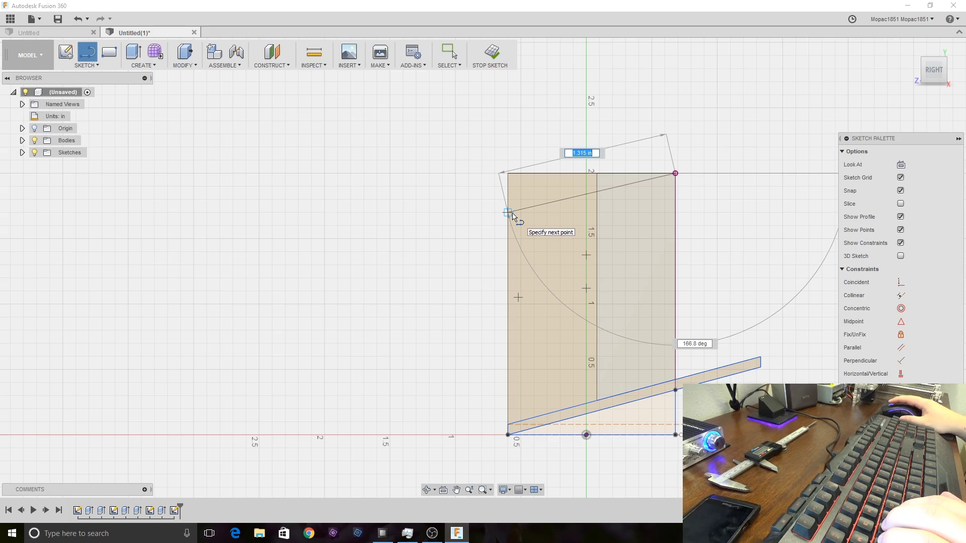
key(Tab)
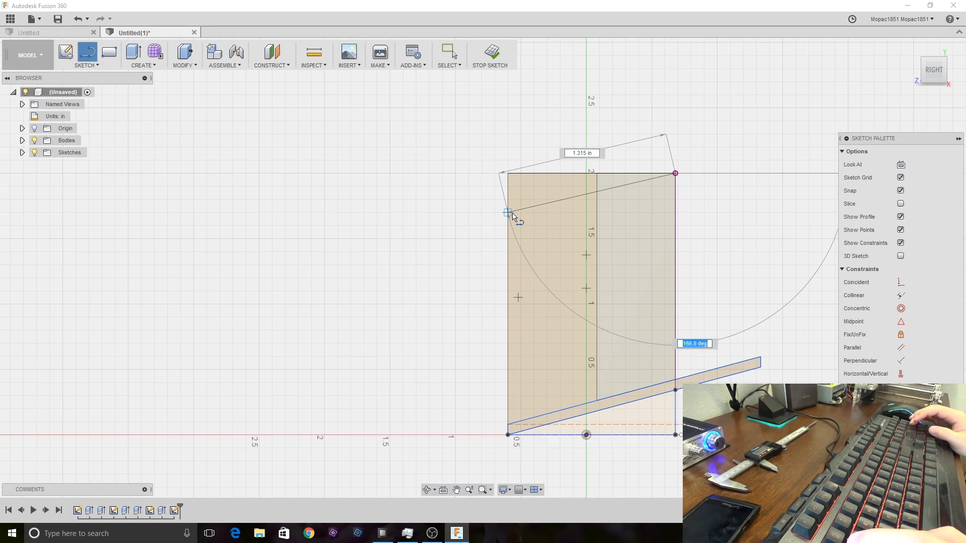
text(165)
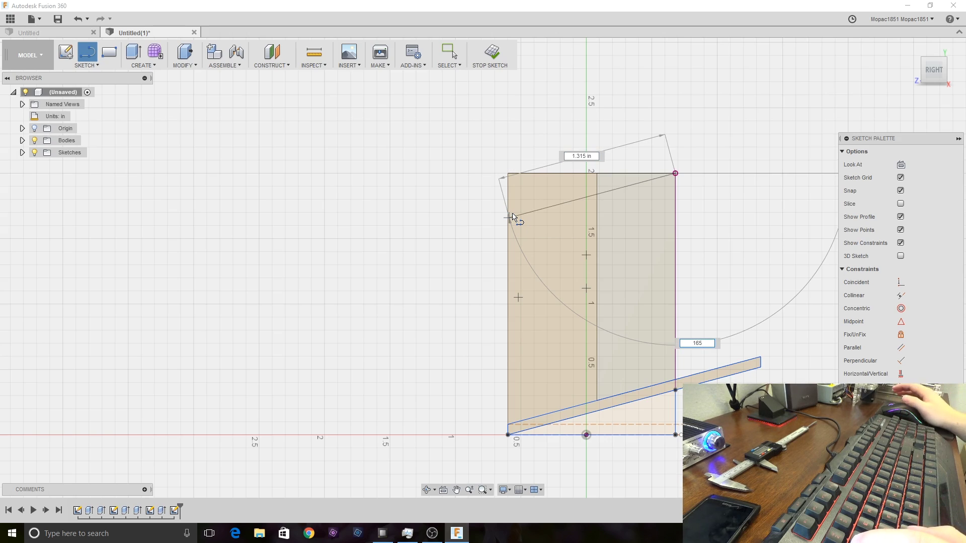
key(Tab)
click(508, 218)
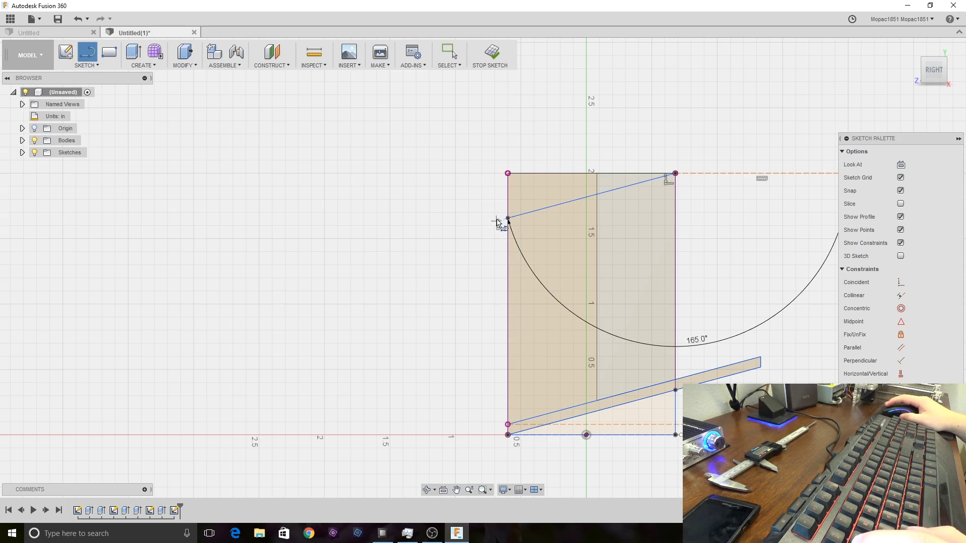
click(507, 173)
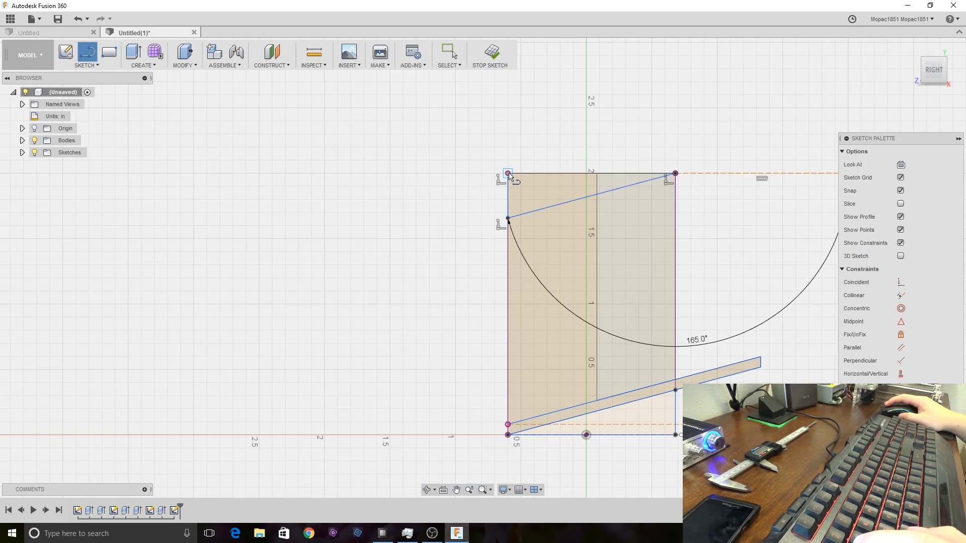
click(676, 173)
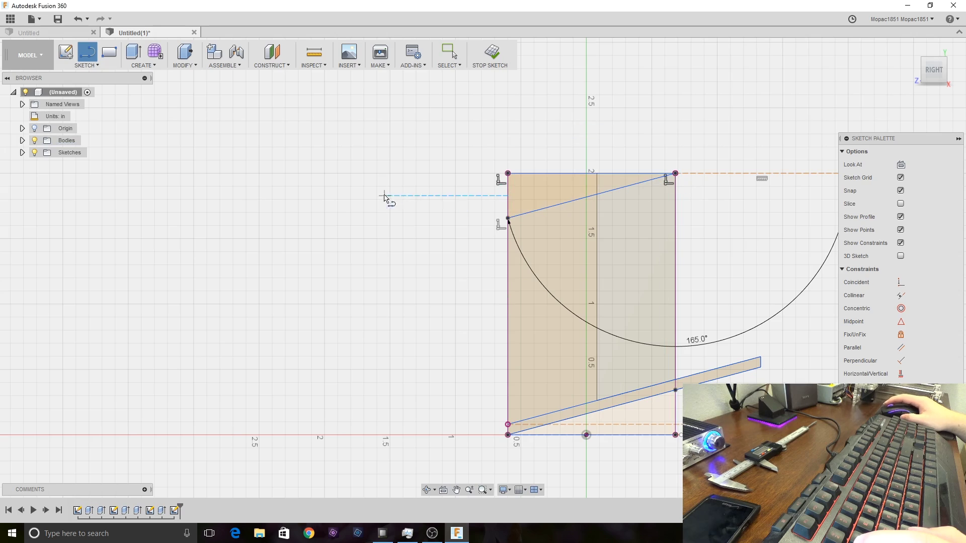
Step: Extrude the top wedge profile about -5.10 in as a cut through the full length of the holder
key(e)
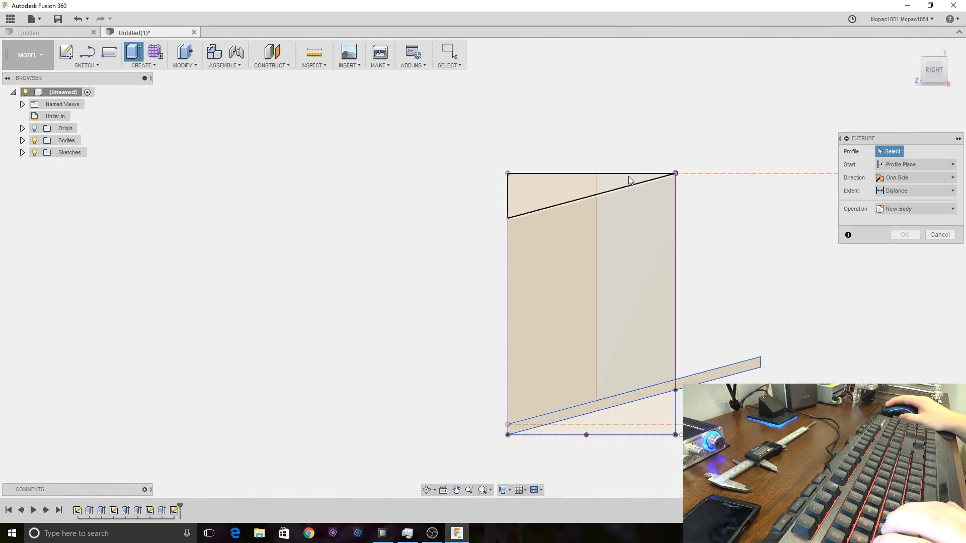
click(630, 180)
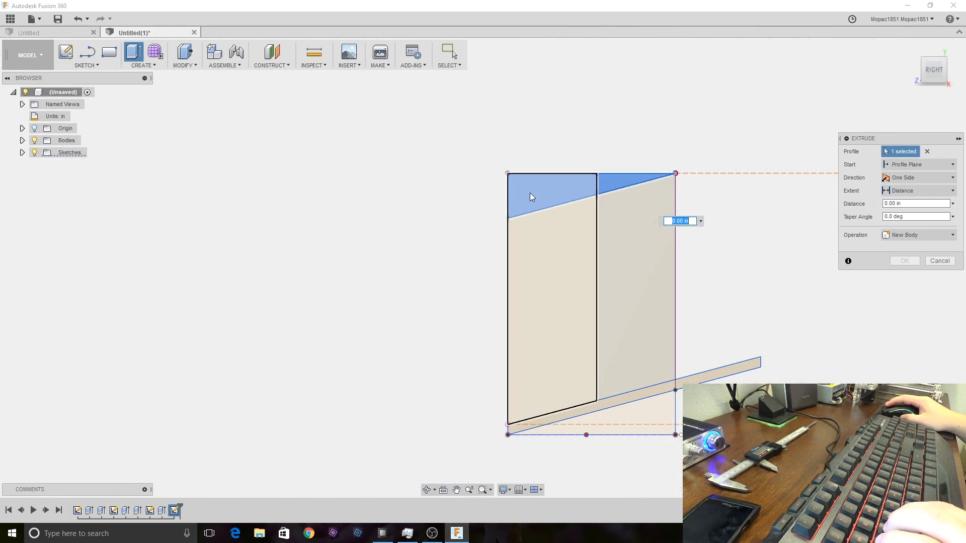
click(946, 77)
drag(593, 198, 290, 91)
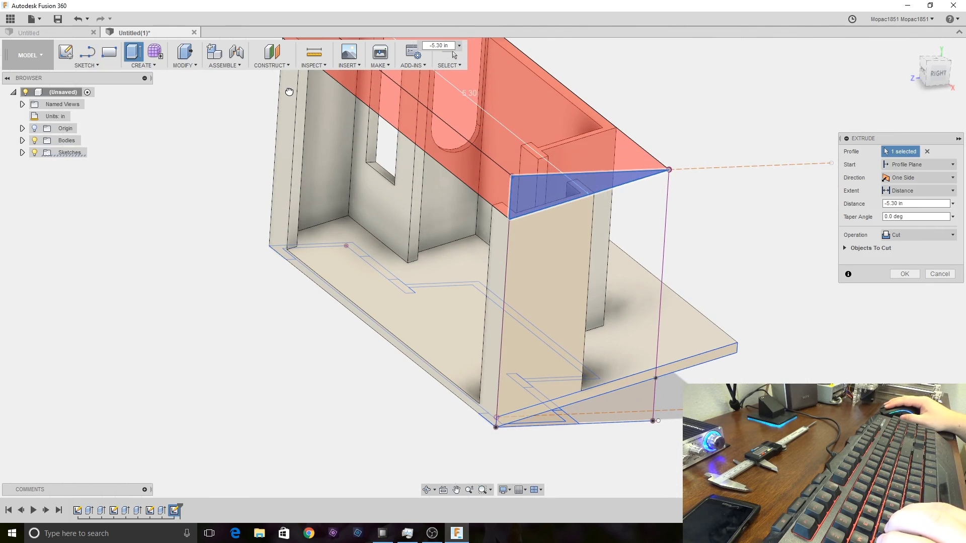
middle_drag(663, 81, 793, 205)
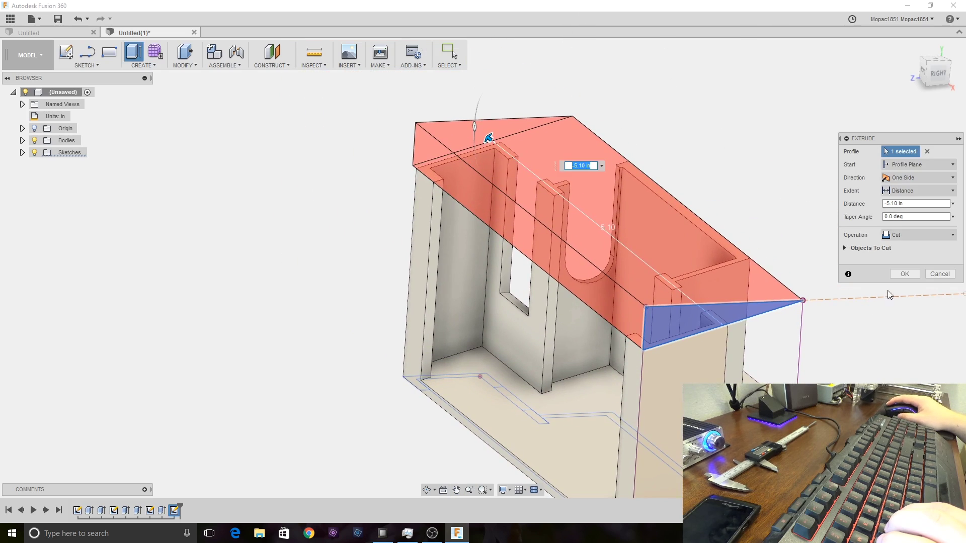
Step: Slope the tops of the walls by cutting with the triangular profile extruded -5.10 in
click(904, 274)
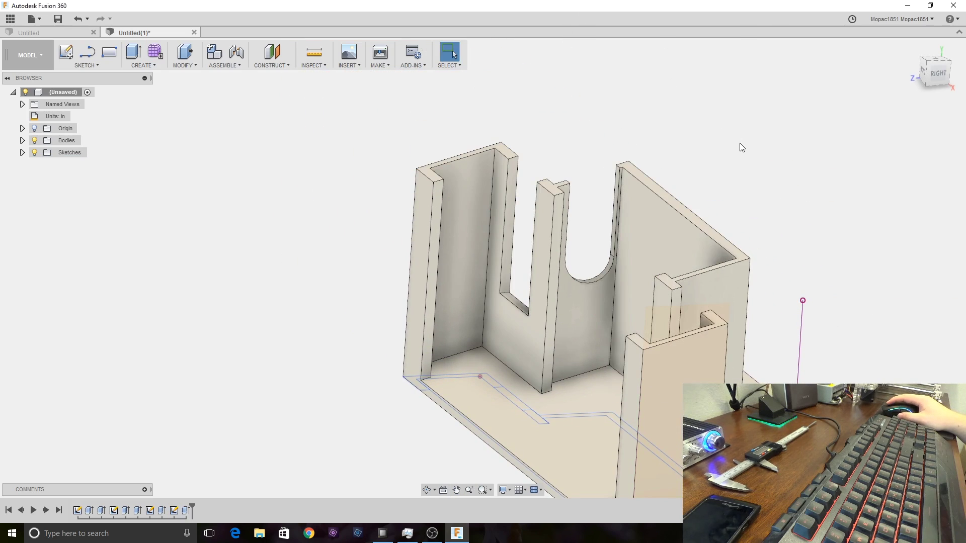
Step: Examine the U-shaped slot in the back wall and reopen its sketch, Sketch3, for editing
drag(946, 76, 935, 75)
mouse_move(483, 267)
shift+middle_down()
mouse_move(463, 254)
mouse_move(478, 272)
mouse_move(467, 261)
mouse_move(481, 269)
mouse_move(471, 259)
mouse_move(838, 156)
shift+middle_up()
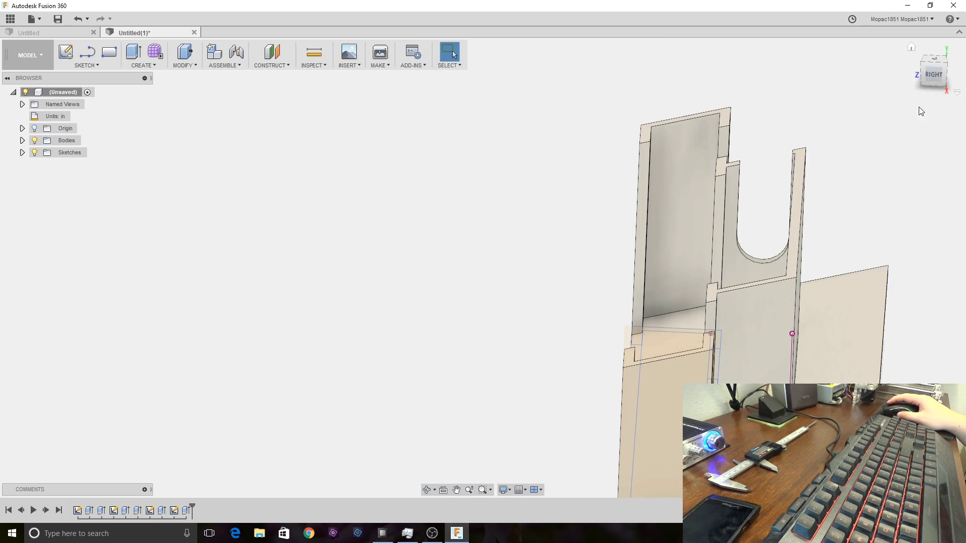
shift+middle_drag(908, 119, 614, 221)
shift+middle_drag(483, 268, 453, 276)
shift+middle_drag(939, 73, 764, 146)
shift+middle_drag(483, 268, 420, 290)
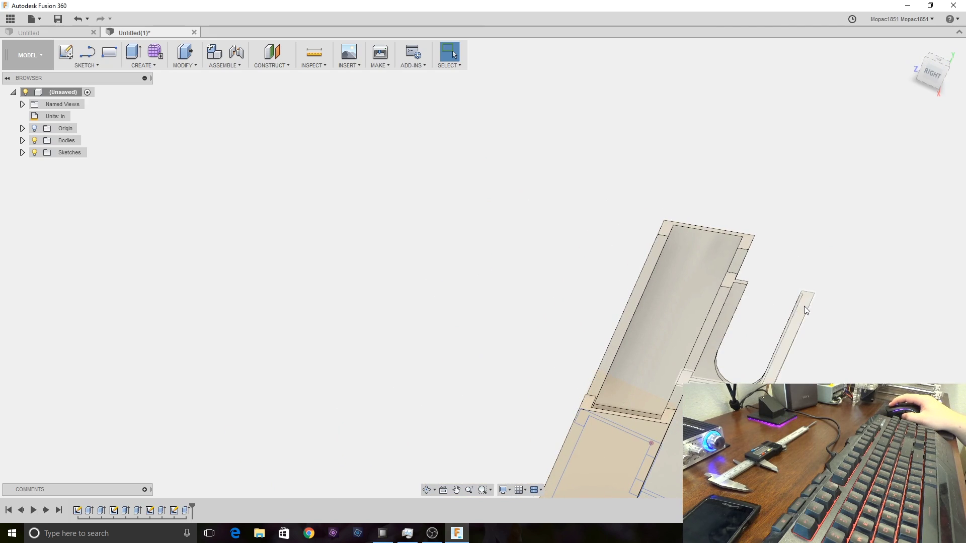
shift+middle_drag(932, 84, 503, 302)
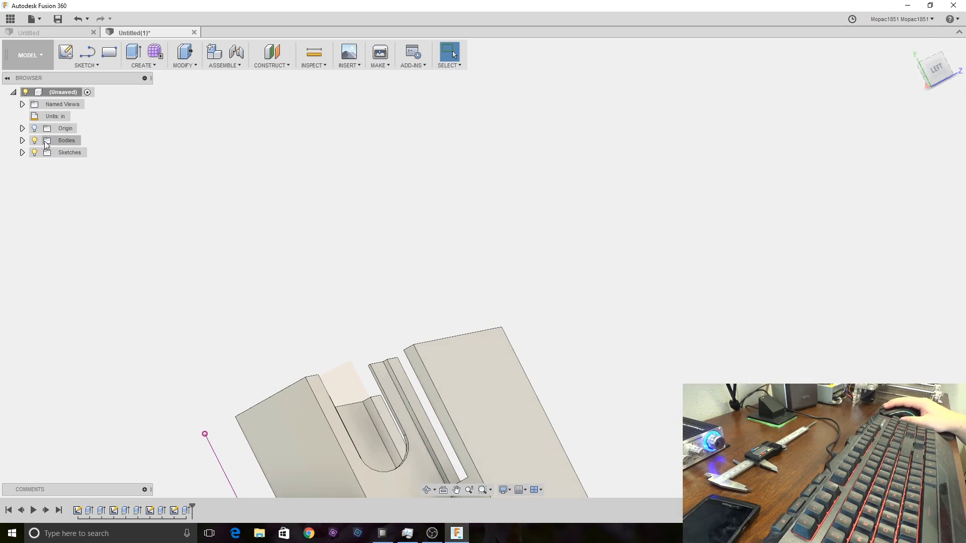
click(22, 153)
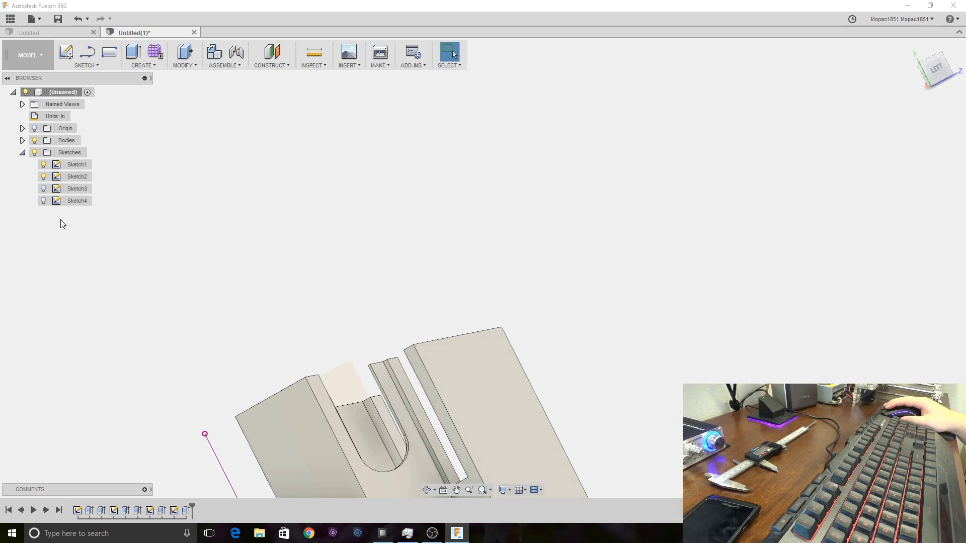
double_click(77, 189)
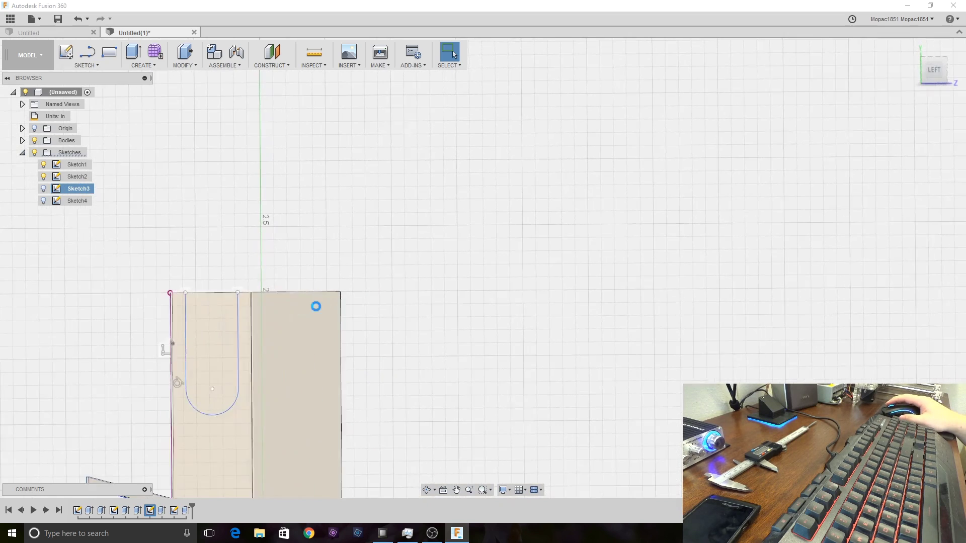
Step: Draw a 0.08 in line inward from the slot's upper-left corner and a vertical line from its end down to the arc's centre level
scroll(166, 347, up, 3)
scroll(173, 347, down, 1)
key(l)
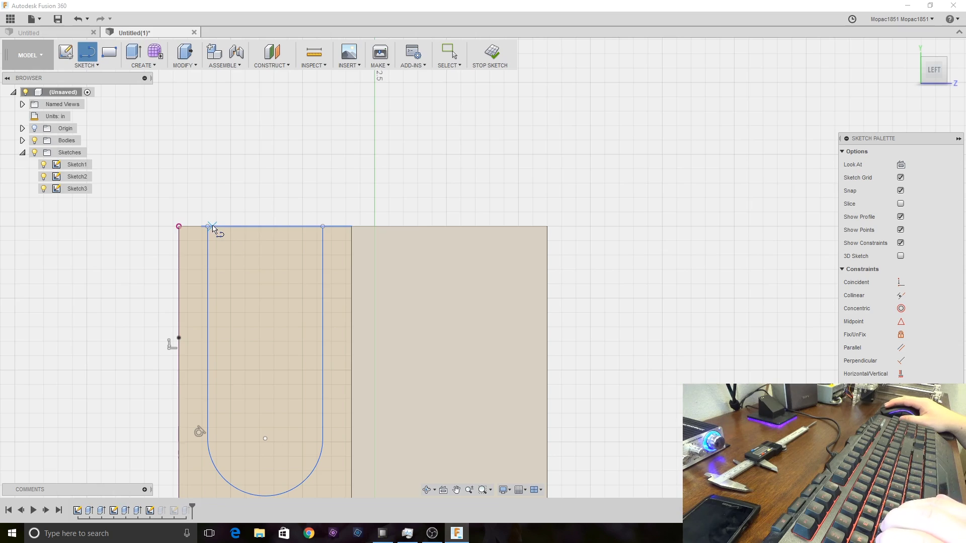
click(208, 226)
text(.08)
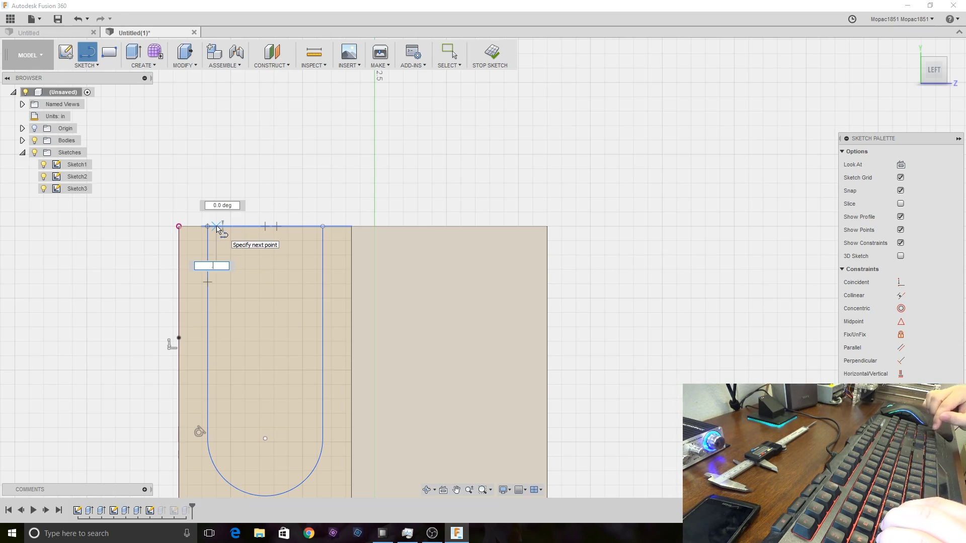
key(Return)
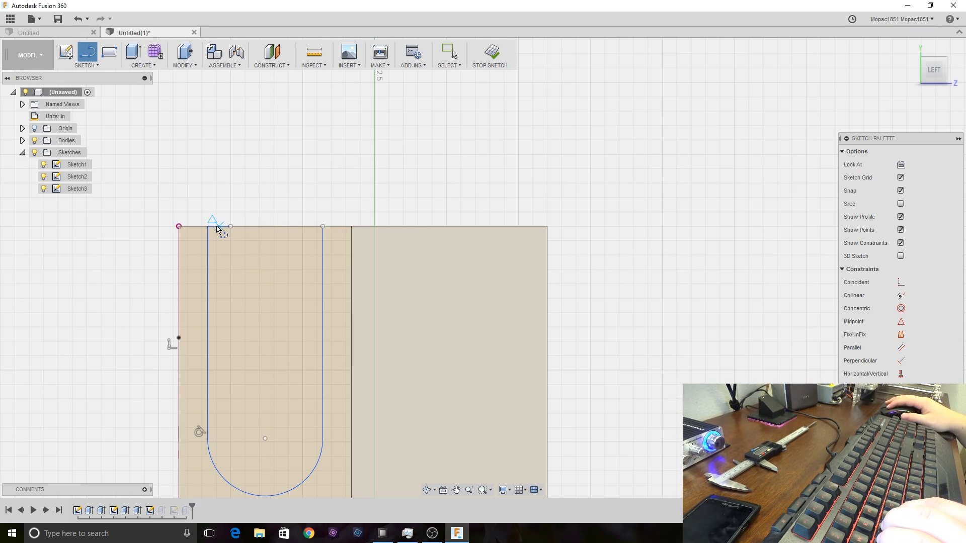
click(230, 227)
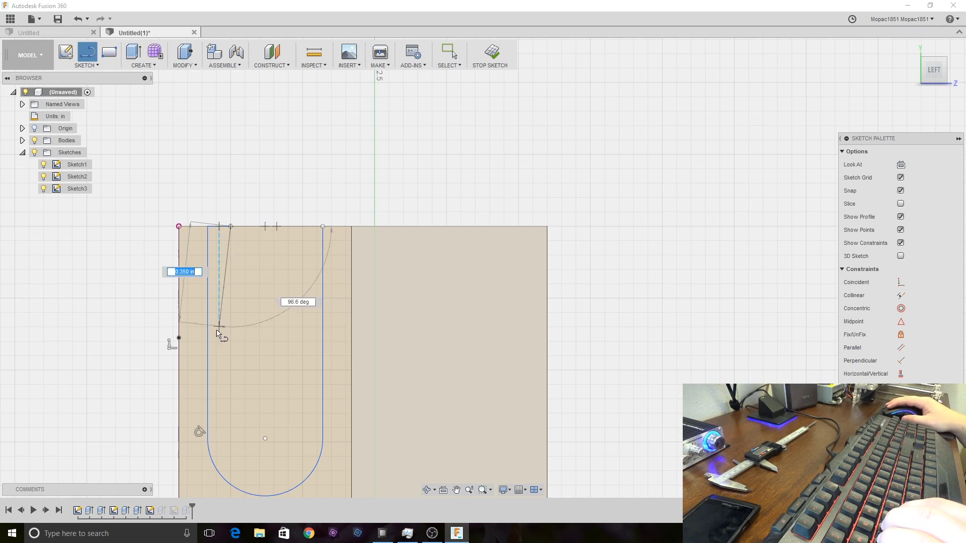
click(230, 439)
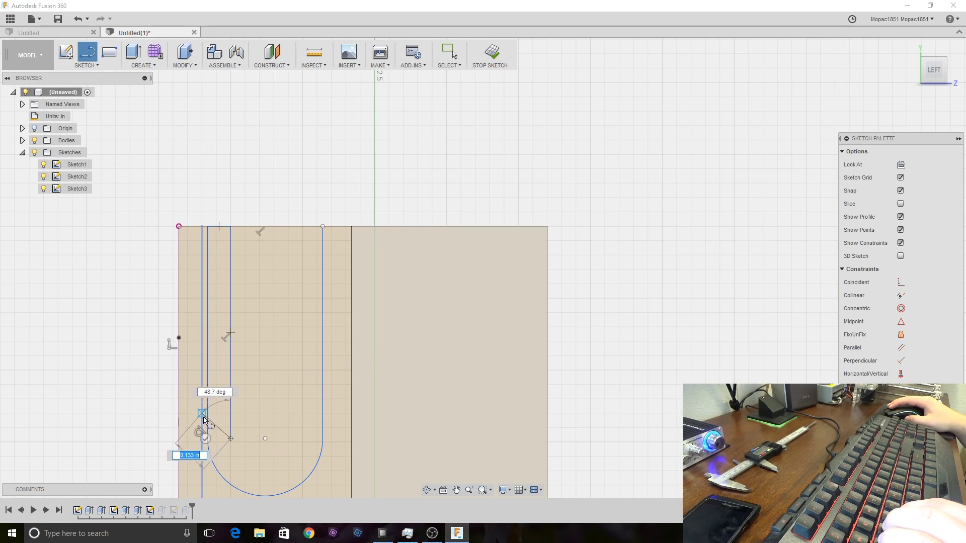
key(Escape)
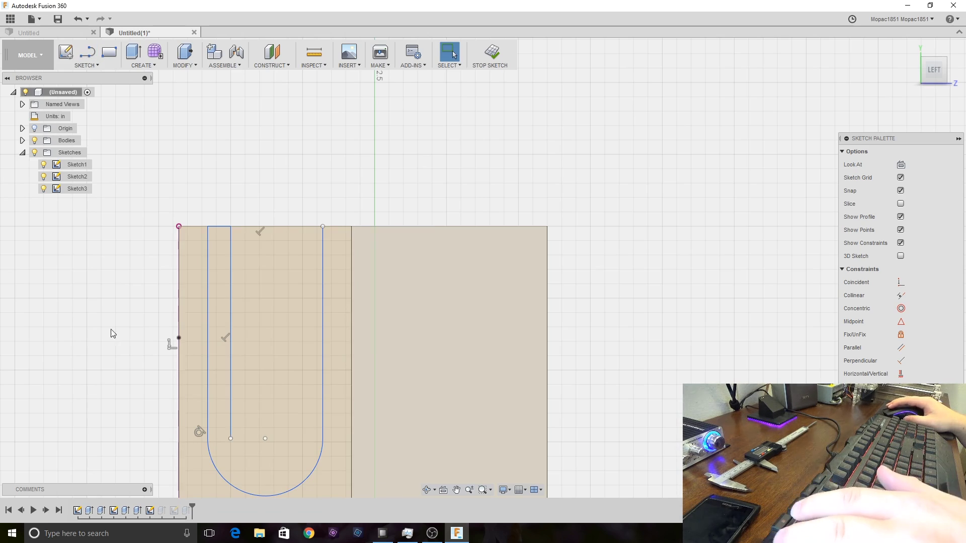
Step: Trim away the slot's original left side and its bottom arc
key(t)
click(208, 347)
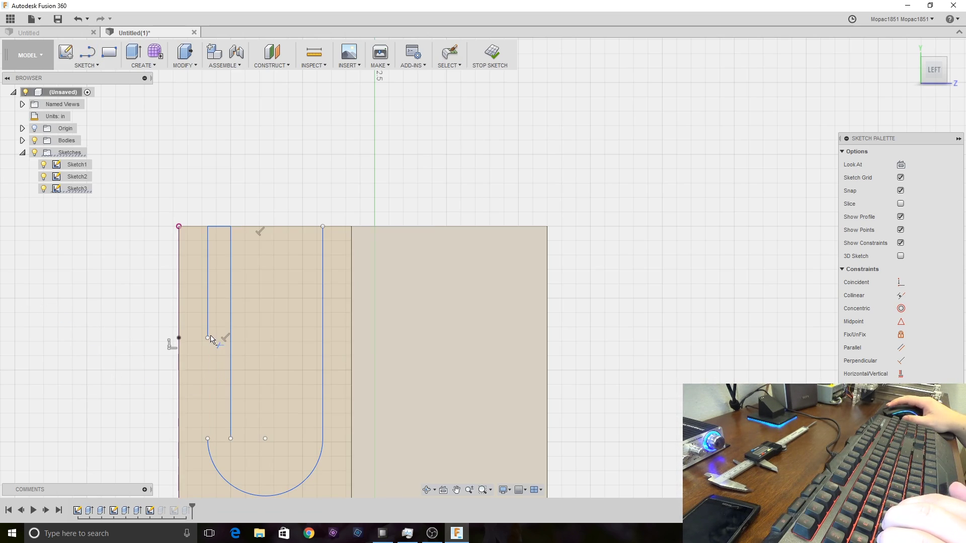
click(209, 323)
click(244, 481)
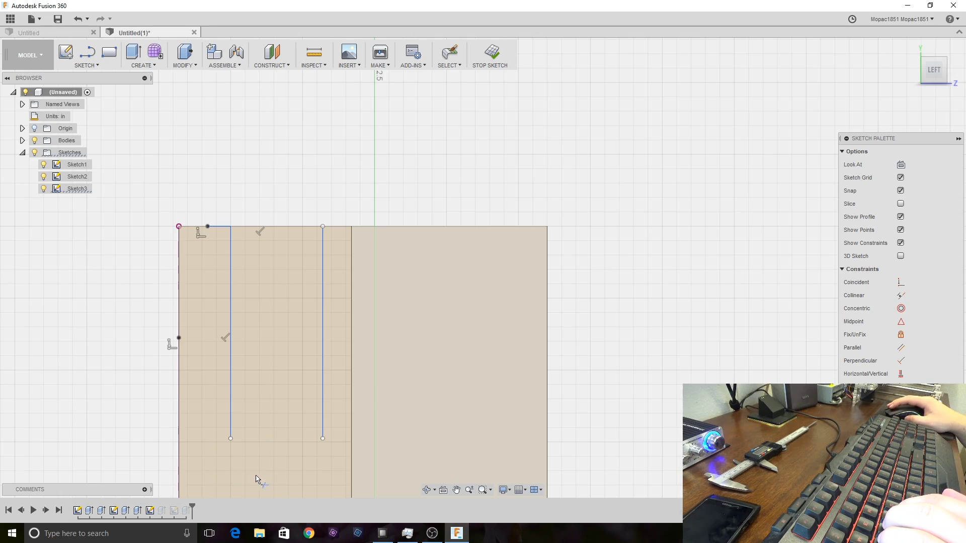
Step: Close the narrowed slot with a 3-point arc between the lower ends of its two vertical lines and finish the sketch
click(83, 65)
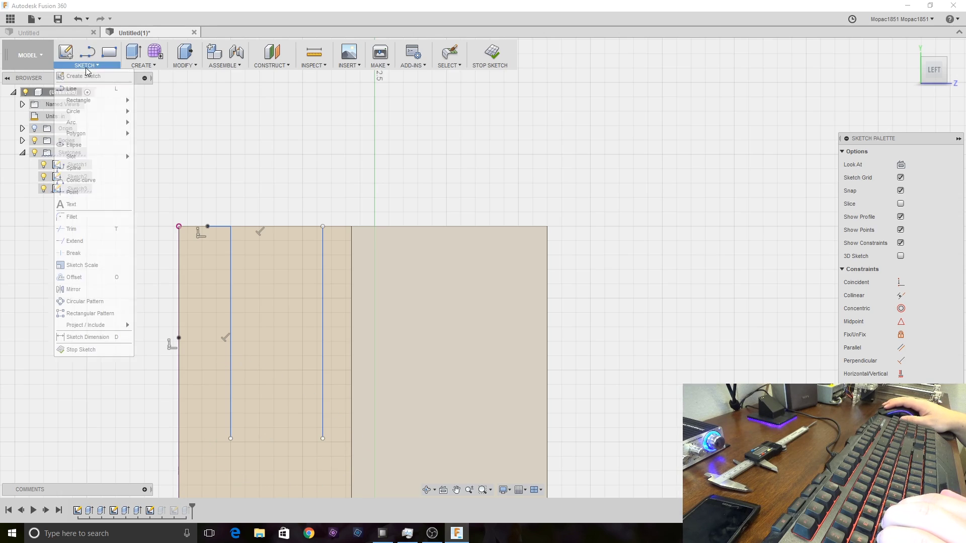
mouse_move(93, 128)
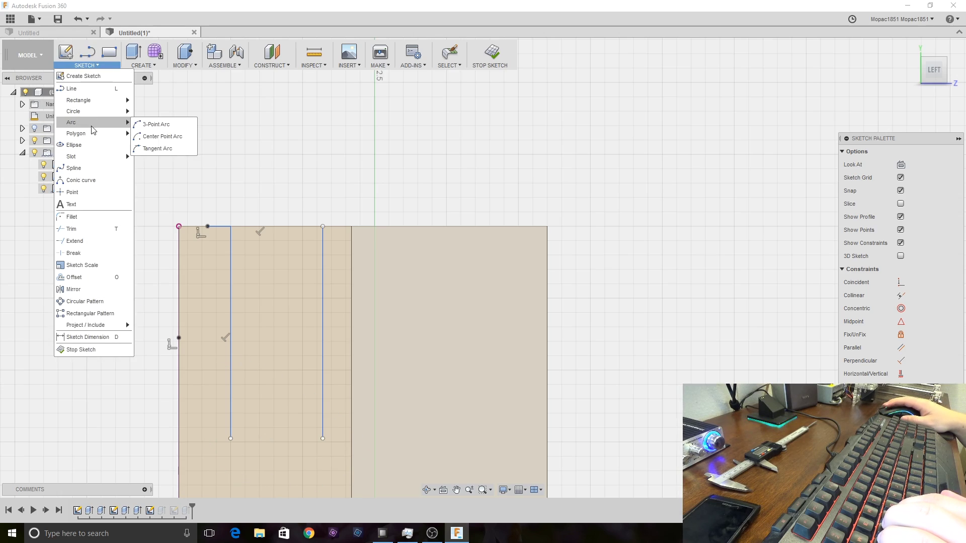
click(151, 123)
click(231, 438)
click(323, 439)
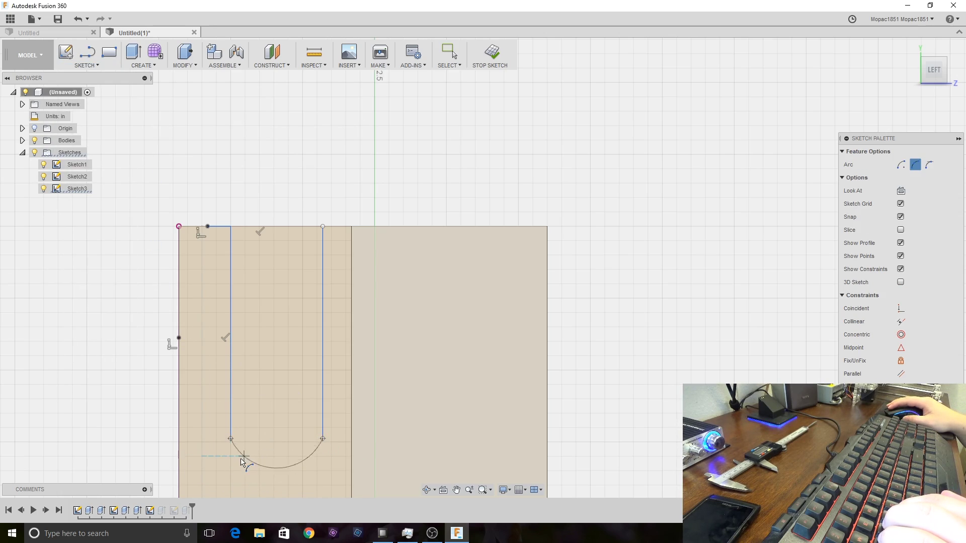
middle_drag(256, 378, 254, 280)
scroll(285, 302, up, 2)
scroll(287, 310, down, 4)
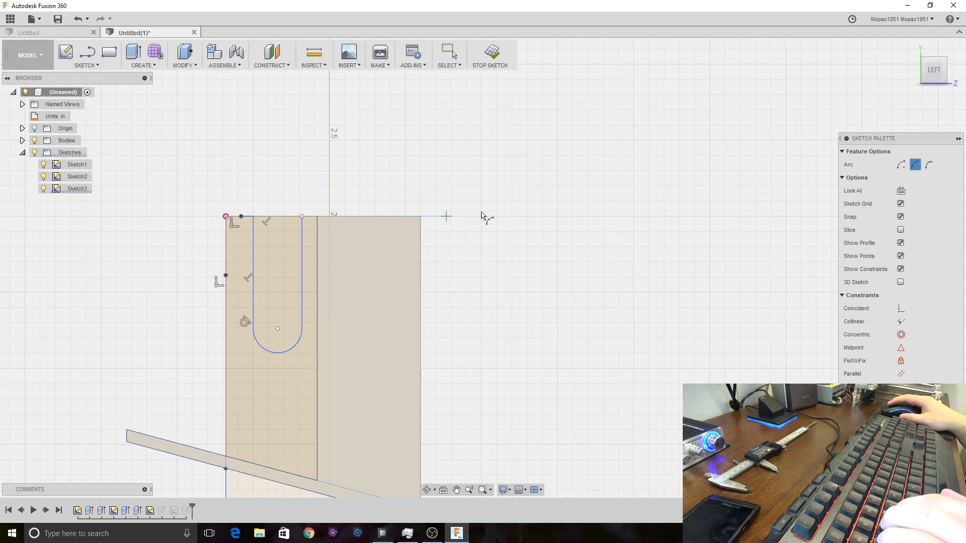
click(490, 52)
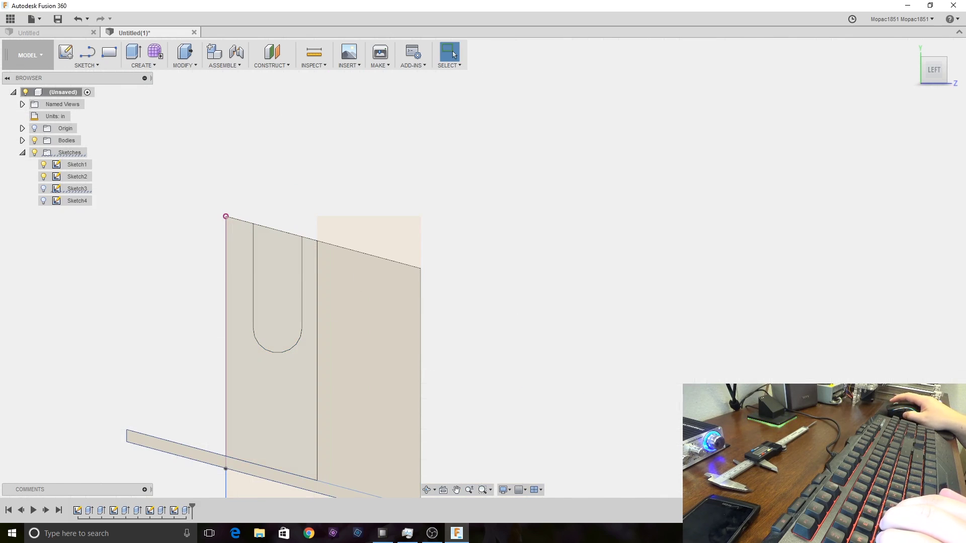
Step: Examine the narrowed slot and the sloped wall tops from the side and isometric views
mouse_move(934, 70)
mouse_down()
mouse_move(916, 91)
mouse_move(926, 76)
mouse_move(907, 81)
mouse_move(928, 68)
mouse_move(946, 77)
mouse_up()
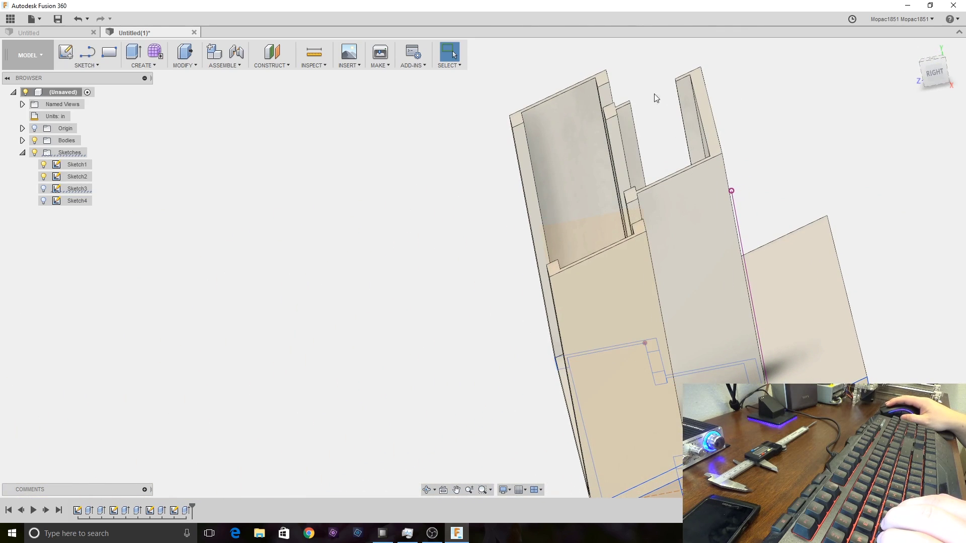
drag(929, 79, 911, 79)
click(912, 50)
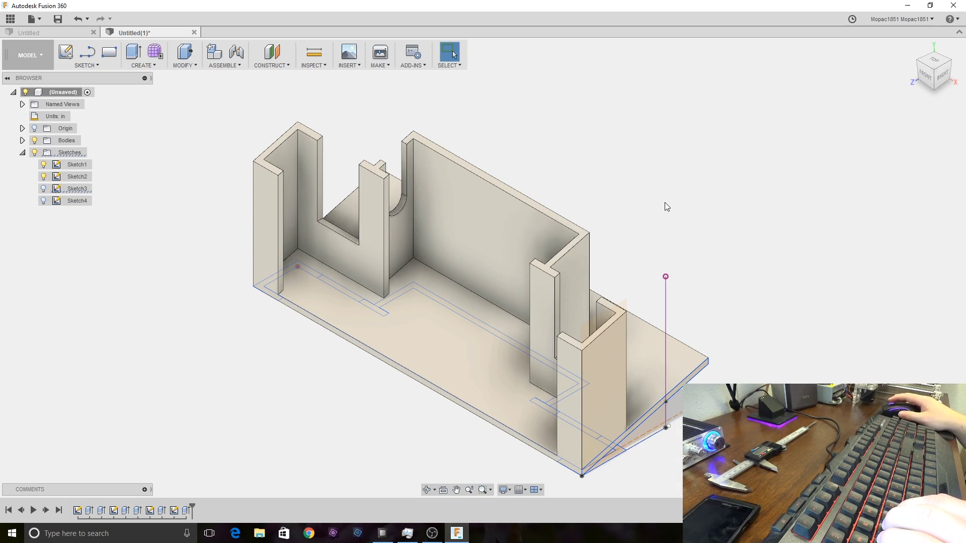
click(945, 79)
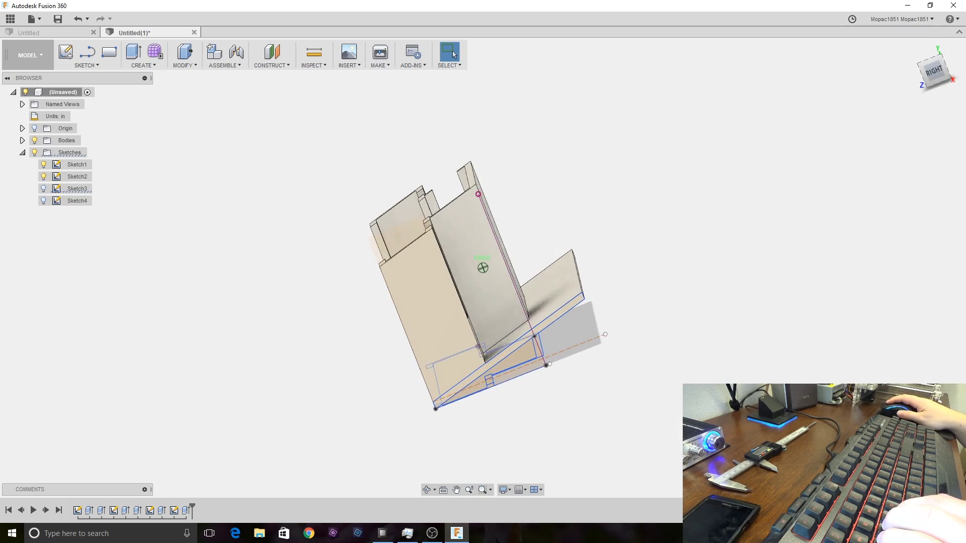
click(931, 73)
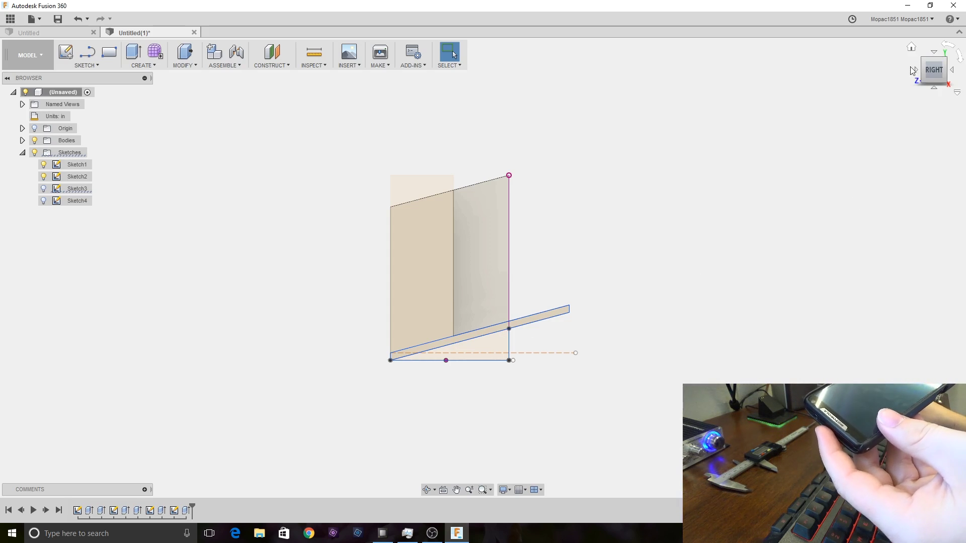
click(936, 73)
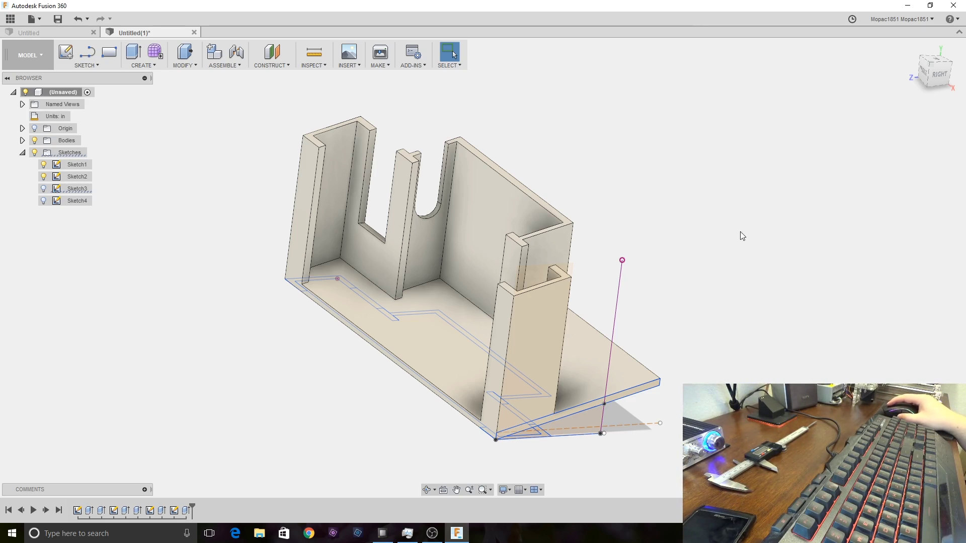
click(913, 48)
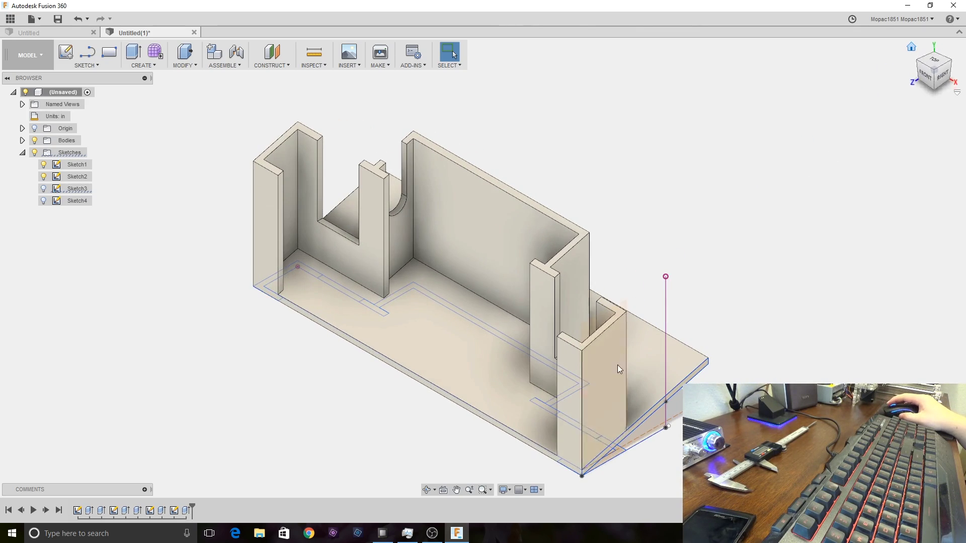
Step: Start a fillet on the two bottom corner edges of the rectangular notch beside the U-shaped slot
key(f)
scroll(452, 146, up, 3)
scroll(692, 207, up, 4)
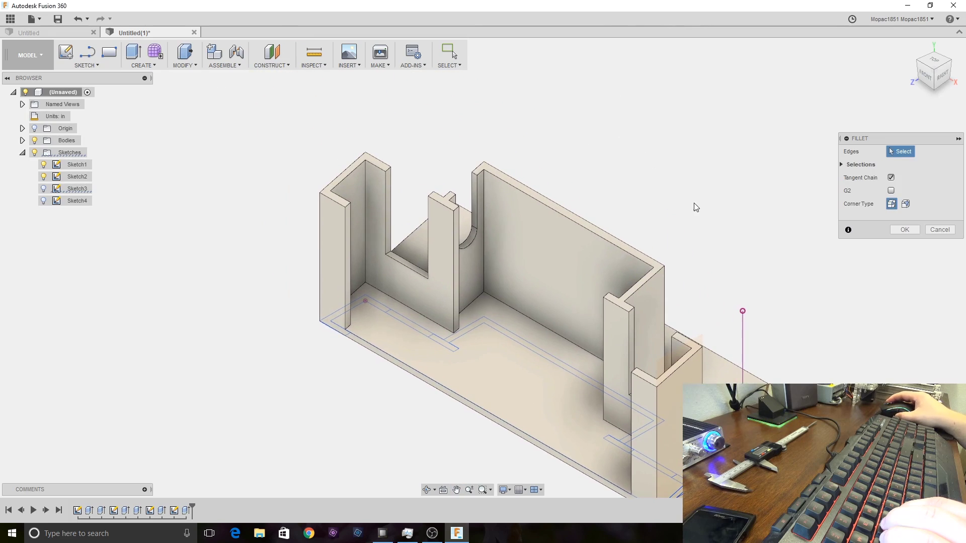
click(928, 81)
drag(936, 74, 933, 79)
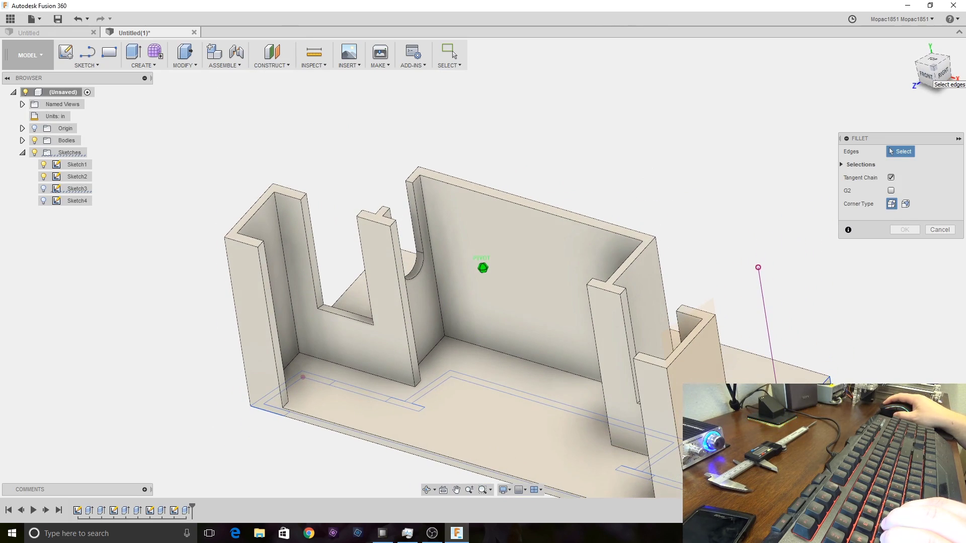
scroll(336, 352, up, 5)
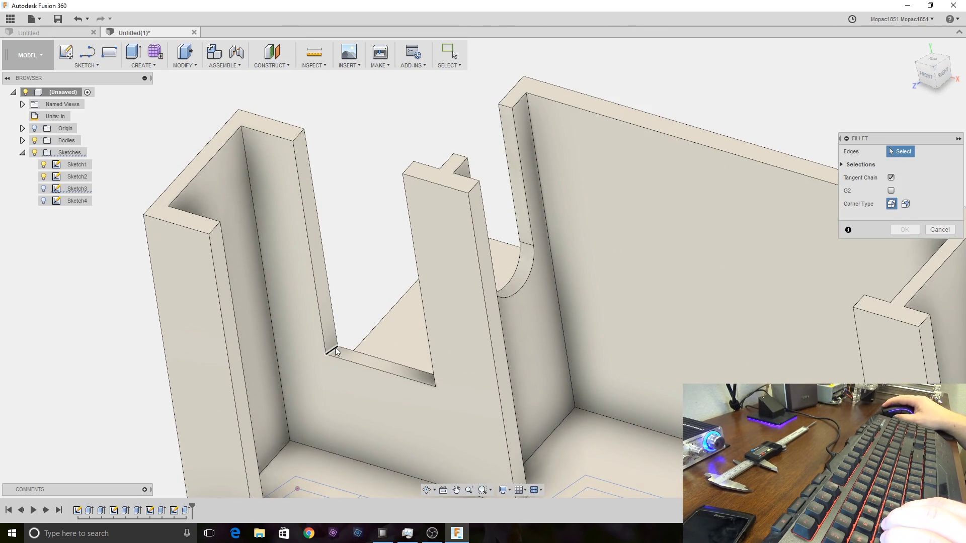
click(335, 352)
drag(925, 79, 925, 82)
shift+middle_drag(483, 267, 382, 261)
click(315, 301)
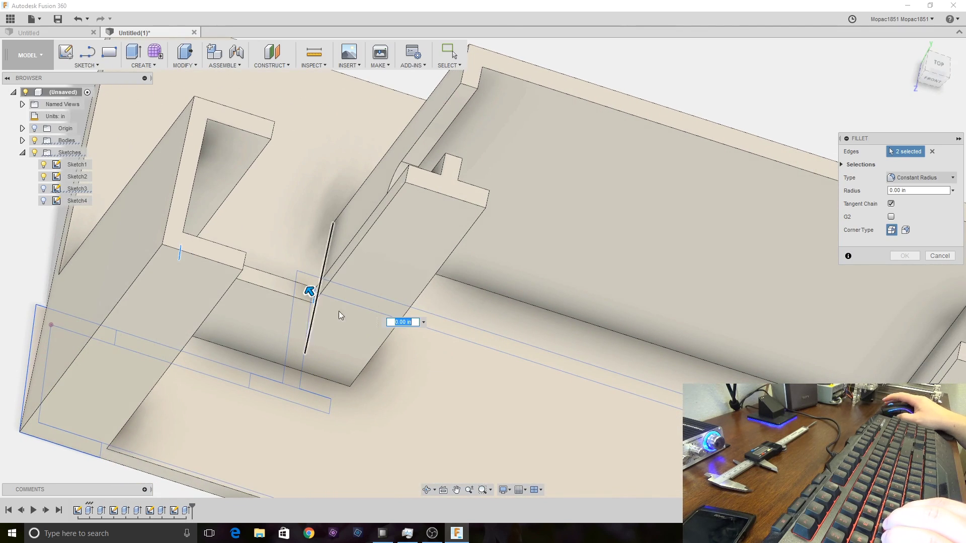
Step: Add the two bottom corner edges of the matching notch at the holder's other end to the fillet selection
middle_drag(675, 248, 195, 159)
scroll(384, 278, down, 2)
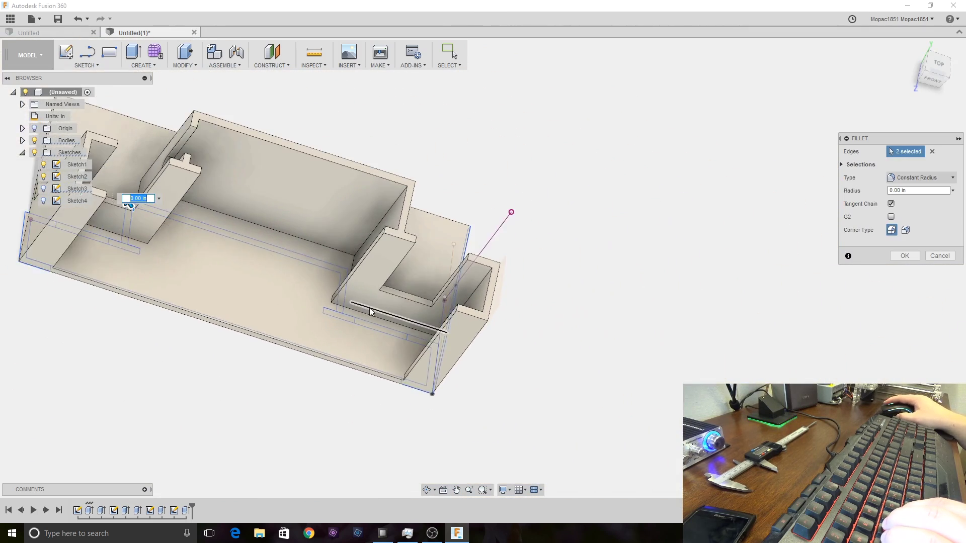
scroll(384, 279, up, 4)
drag(926, 67, 632, 270)
click(601, 315)
shift+middle_drag(601, 316, 673, 205)
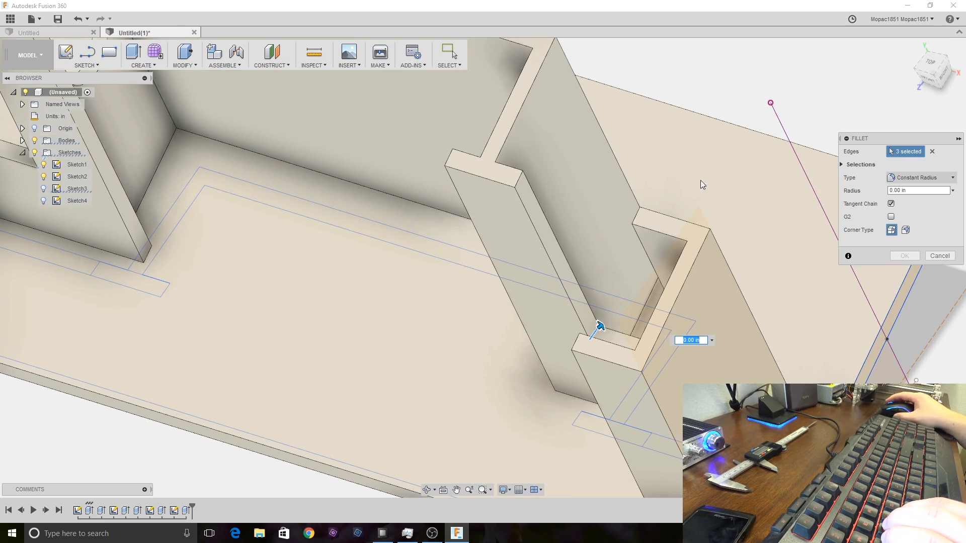
drag(930, 66, 604, 167)
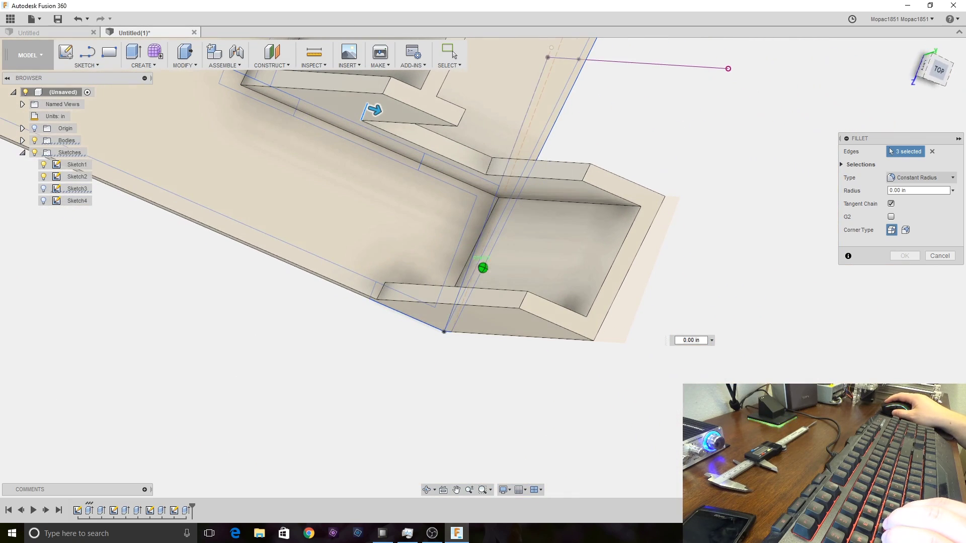
click(482, 181)
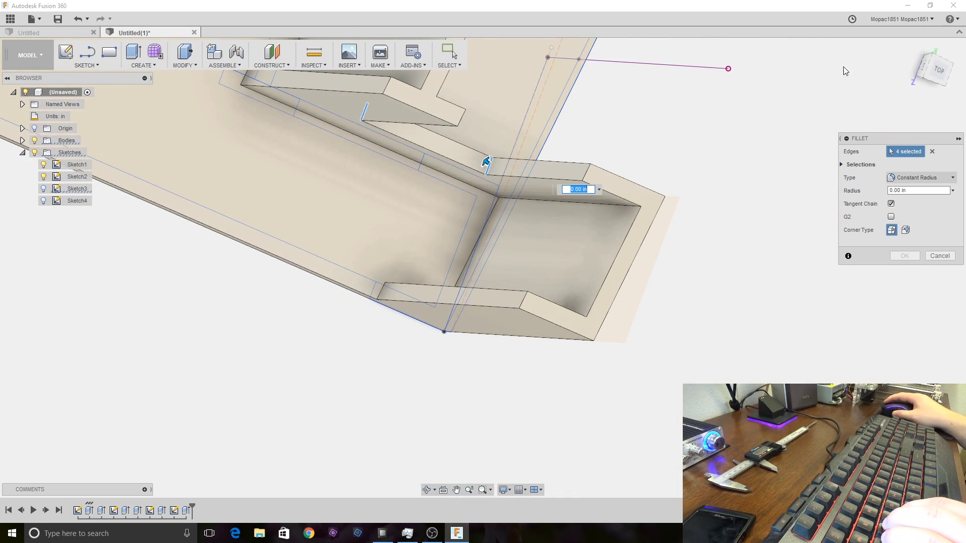
Step: Set the fillet radius of the four notch bottom corners to 0.20 in and apply it
shift+middle_drag(578, 241, 626, 305)
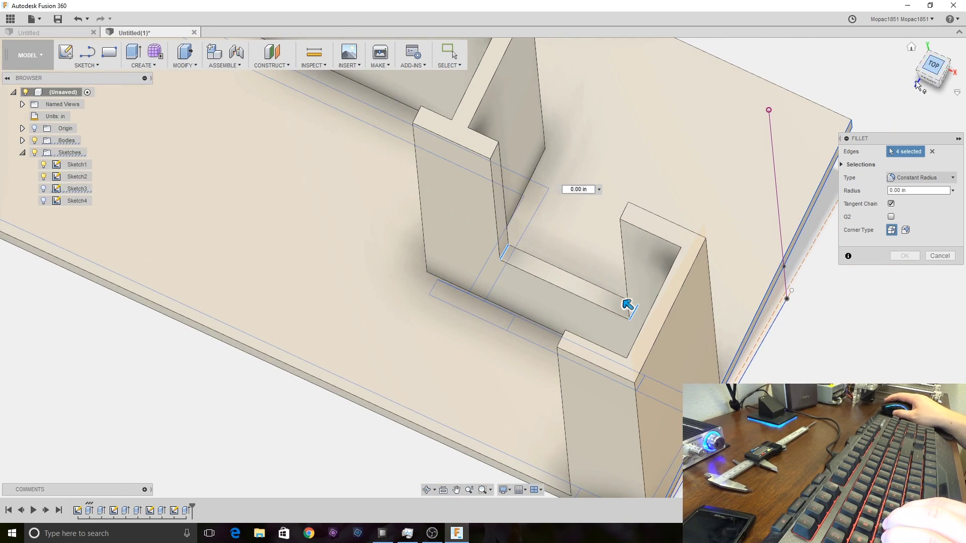
drag(627, 305, 614, 291)
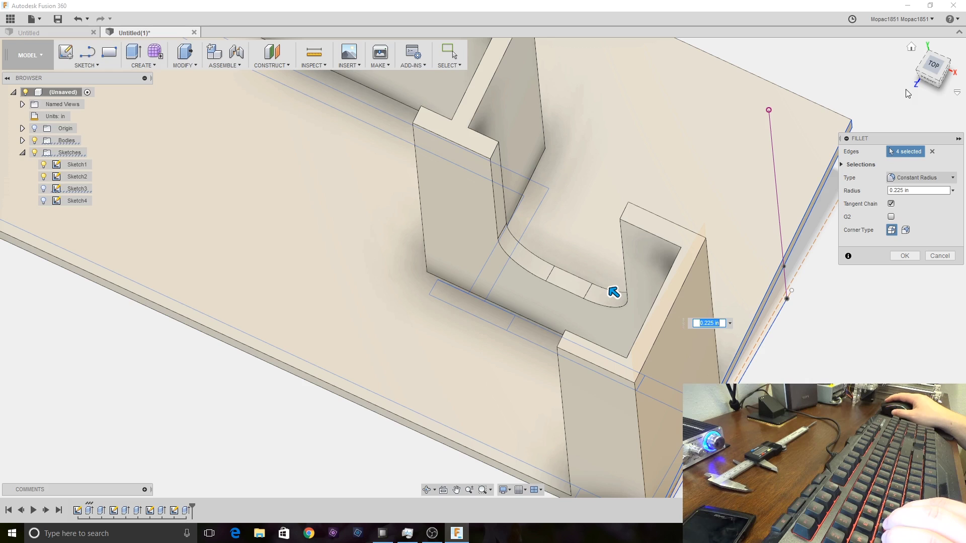
click(931, 81)
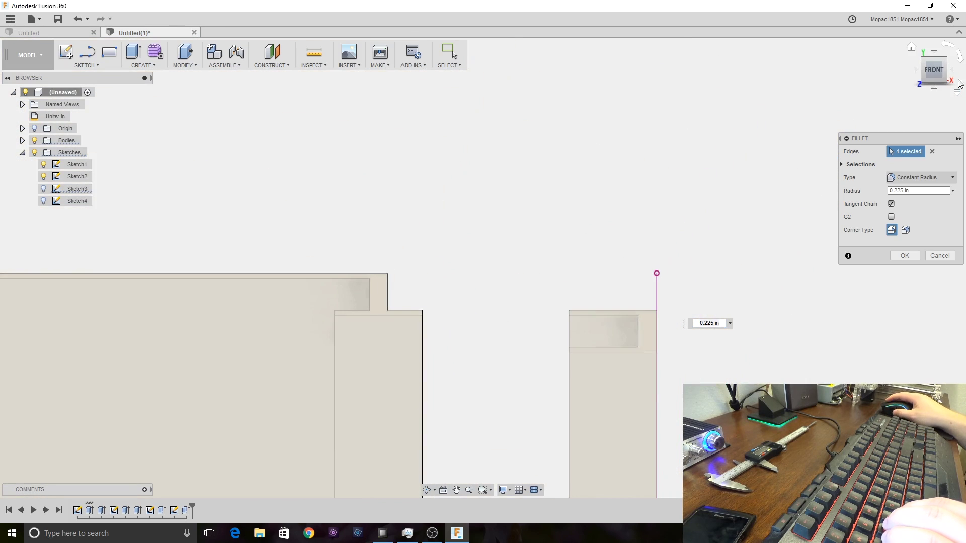
mouse_move(649, 418)
shift+middle_down()
mouse_move(543, 421)
mouse_move(549, 385)
shift+middle_up()
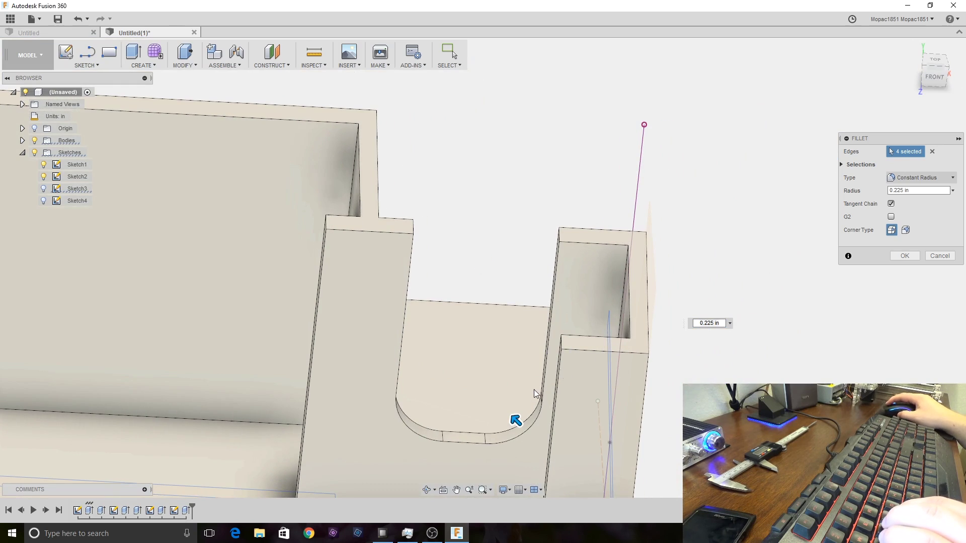
drag(516, 420, 518, 422)
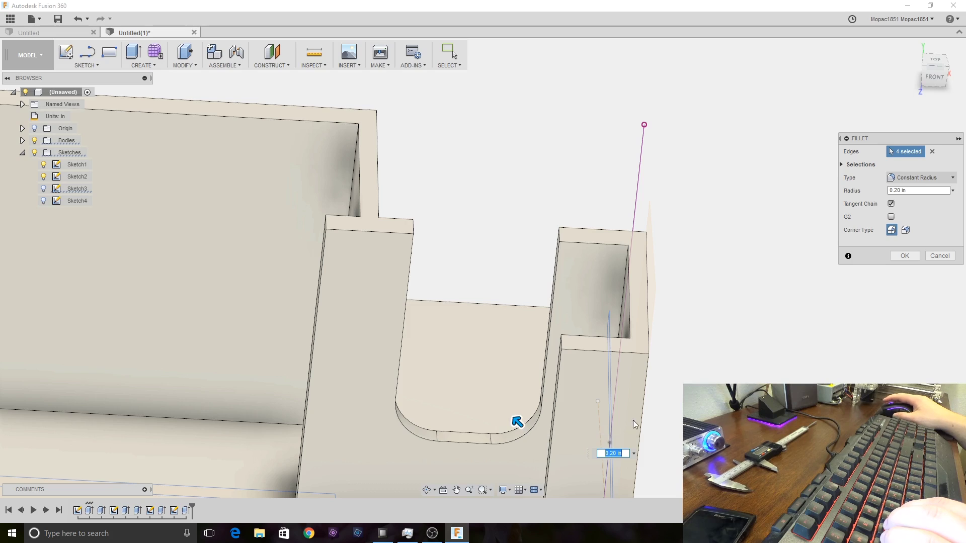
key(Return)
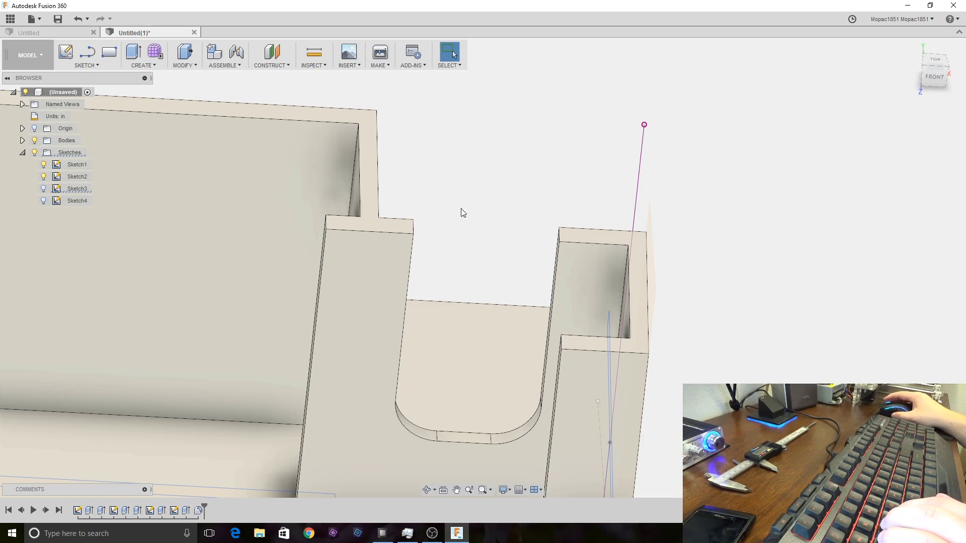
Step: Examine the rounded bottoms of both end notches and the whole holder from several angles
middle_drag(472, 200, 643, 112)
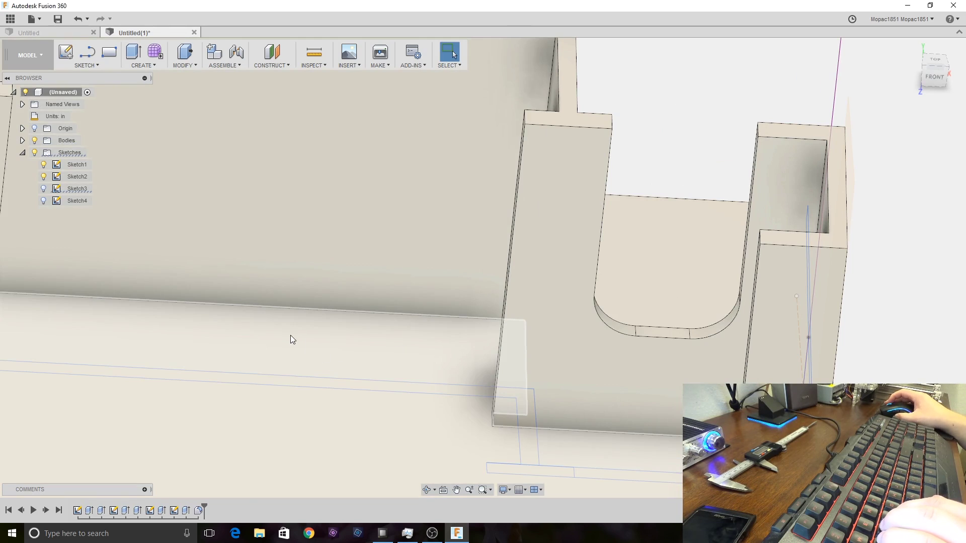
middle_drag(290, 336, 449, 322)
scroll(451, 327, down, 5)
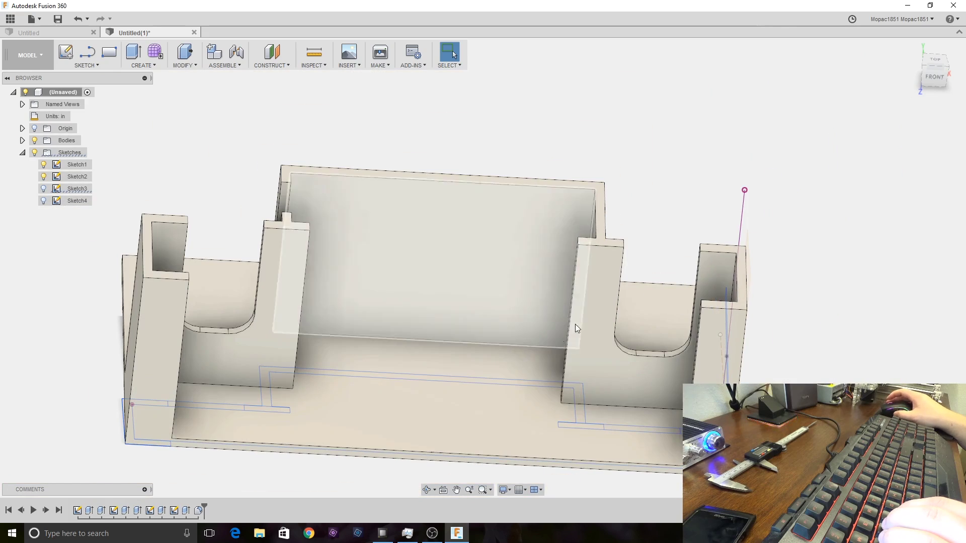
shift+middle_drag(936, 84, 573, 129)
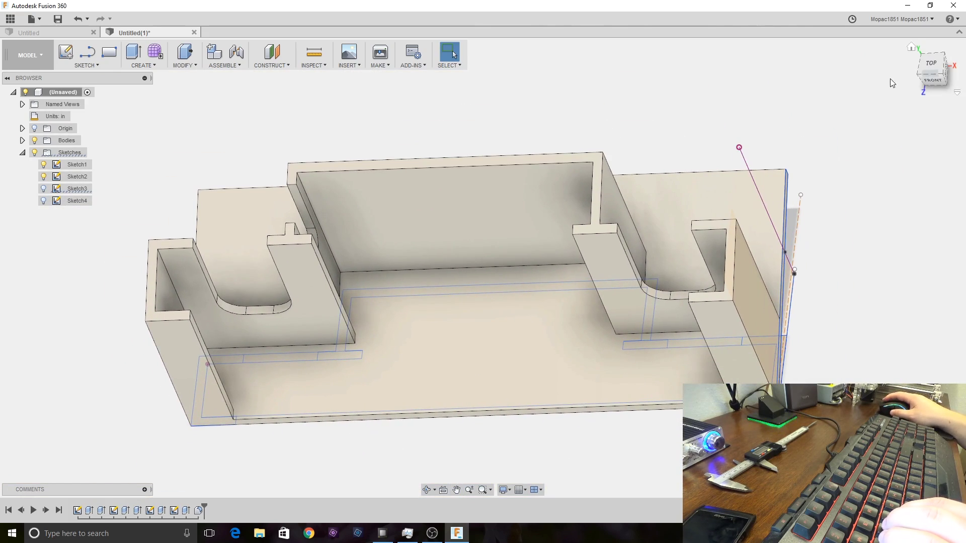
shift+middle_drag(932, 83, 478, 206)
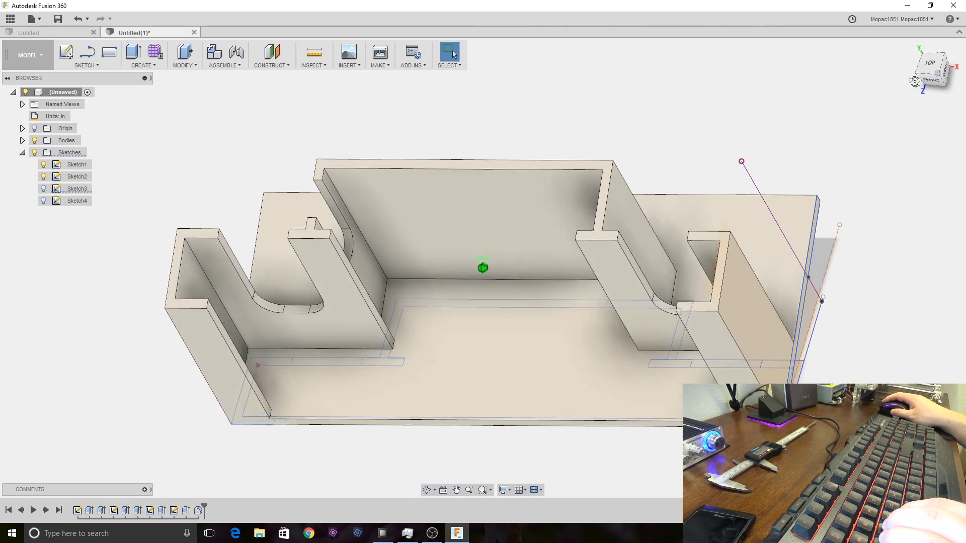
scroll(361, 245, up, 3)
scroll(447, 261, down, 5)
scroll(843, 121, up, 2)
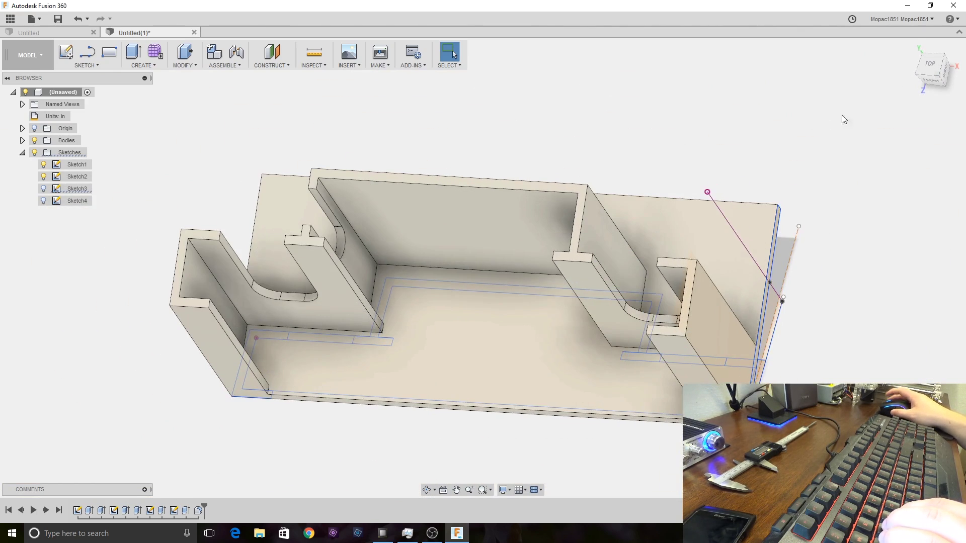
scroll(797, 209, down, 2)
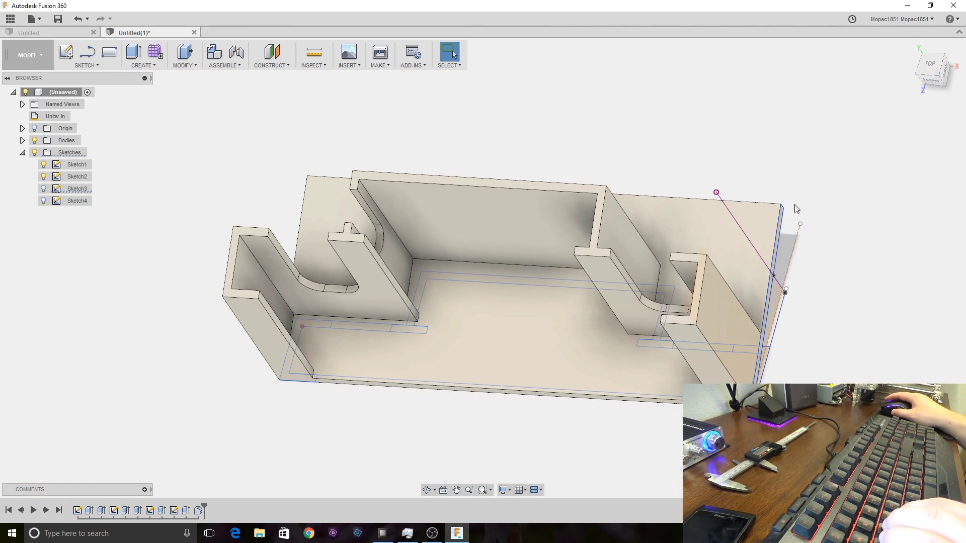
click(932, 70)
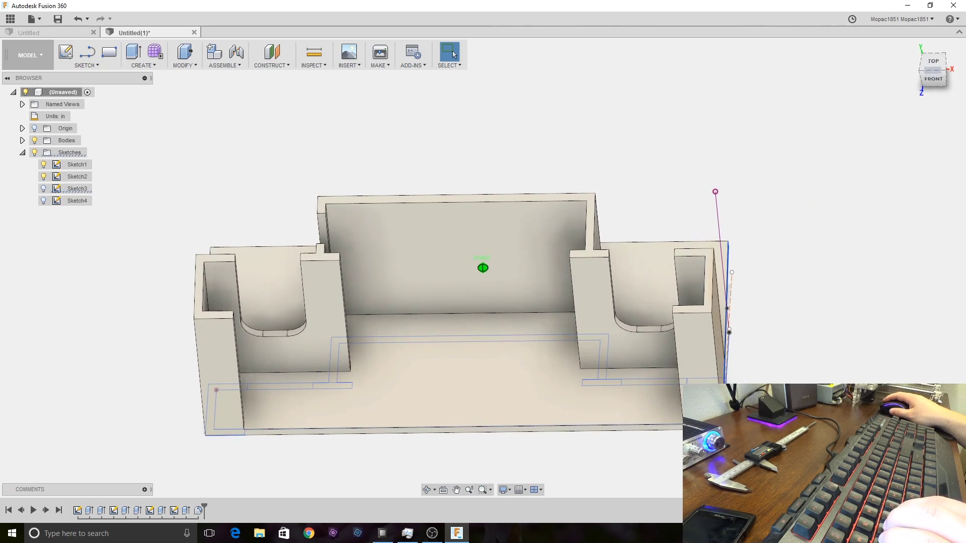
Step: Fillet seven top corner edges of the front and end walls around the two notches with a 0.1 in radius
key(f)
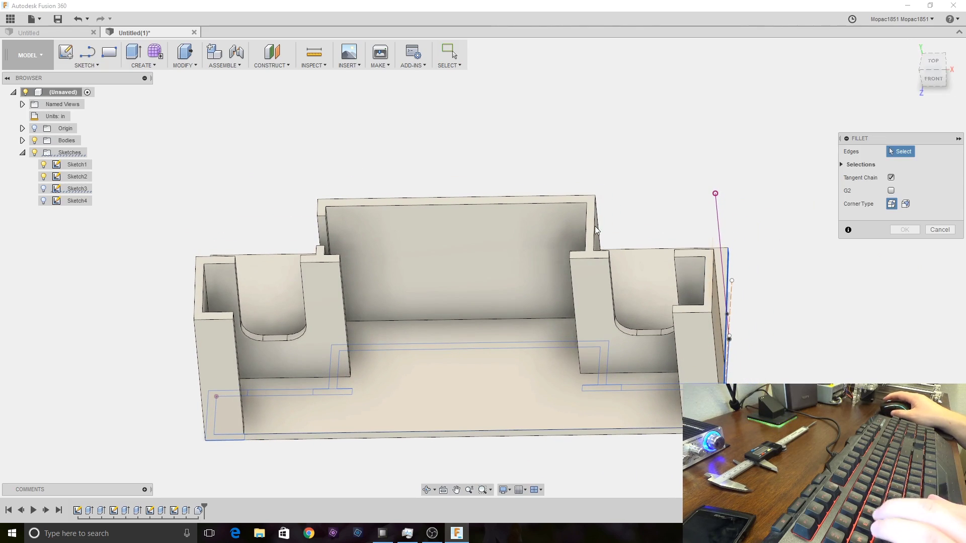
click(239, 257)
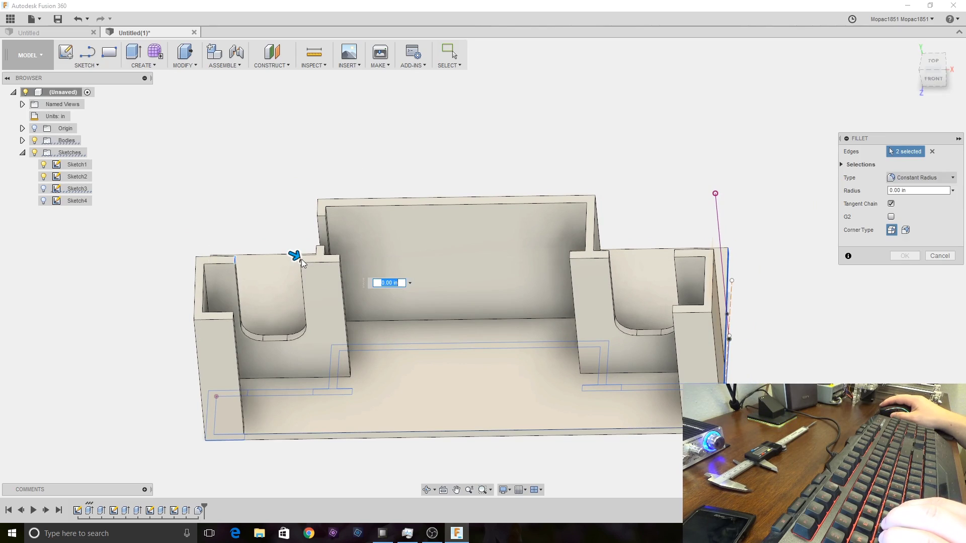
click(341, 262)
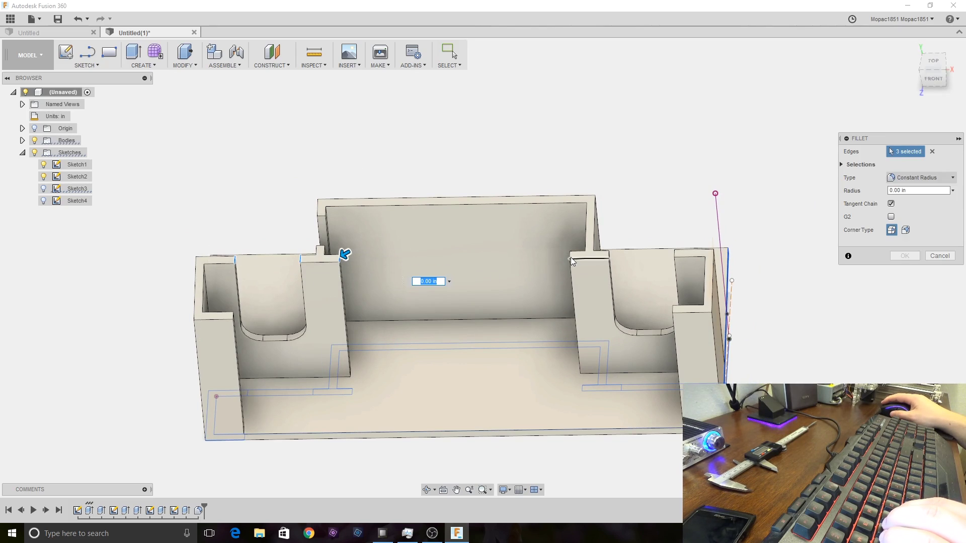
click(571, 257)
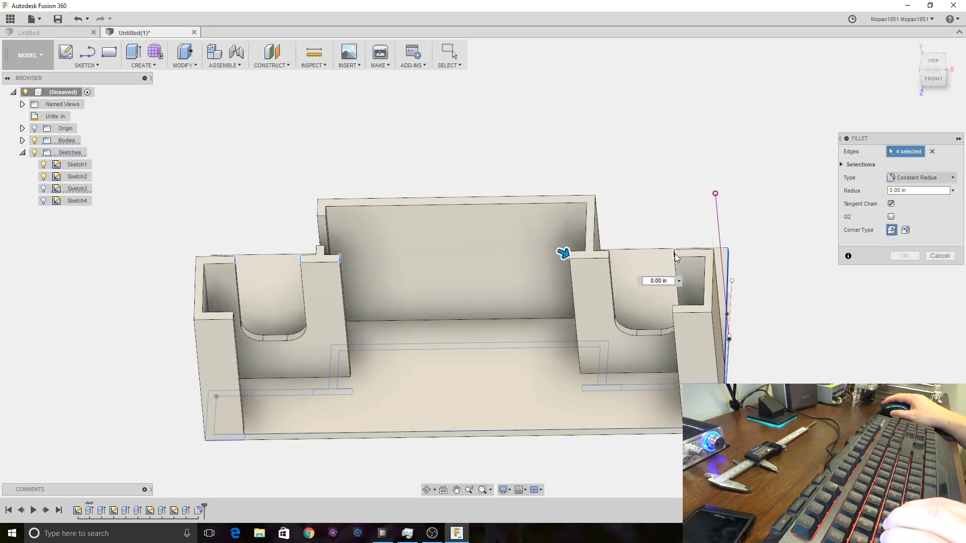
click(726, 286)
click(674, 313)
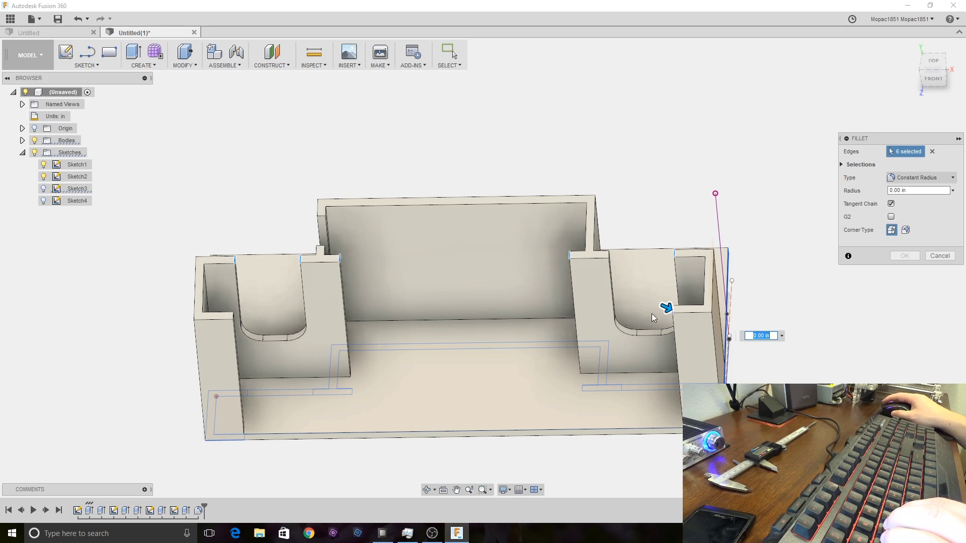
click(233, 317)
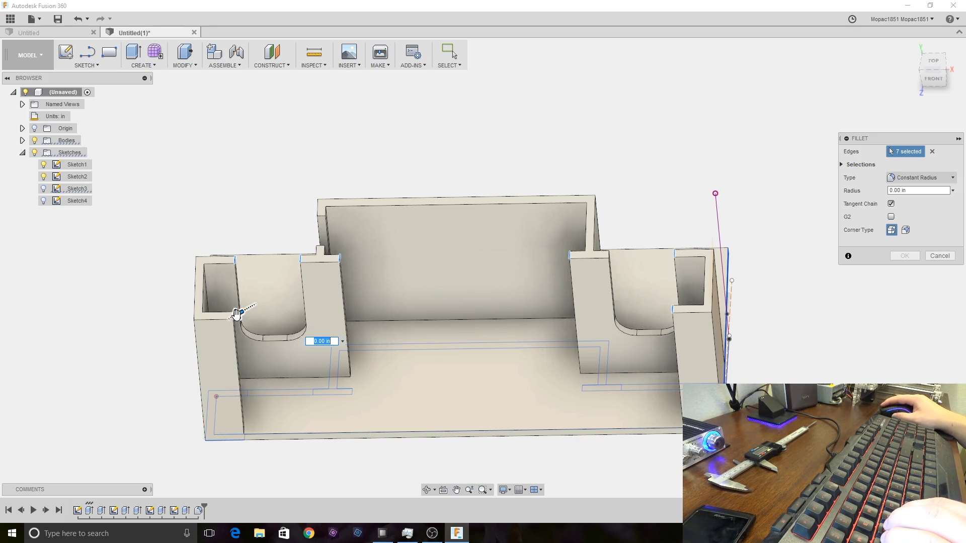
text(0.1)
key(Return)
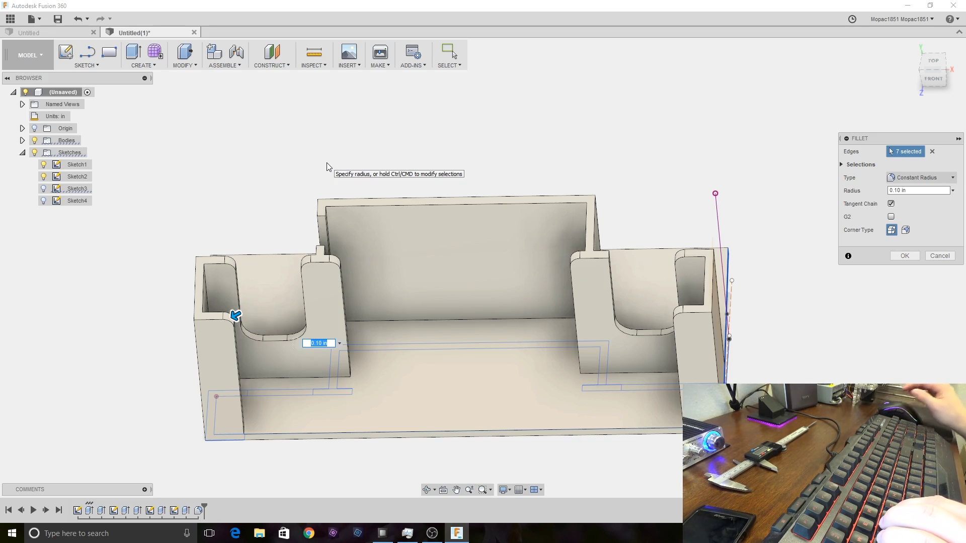
key(Return)
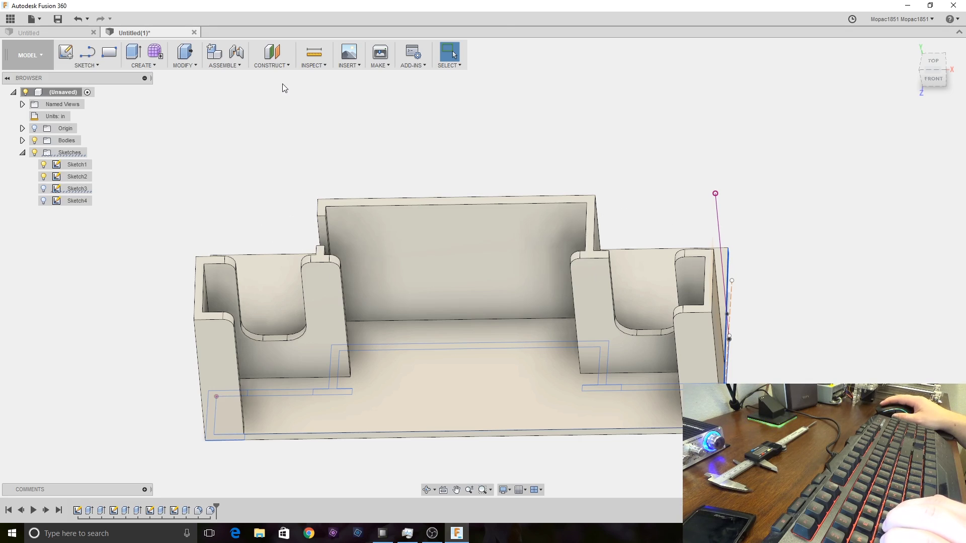
Step: Fillet the two top corner edges of the U-shaped slot in the side wall with a 0.08 in radius
key(f)
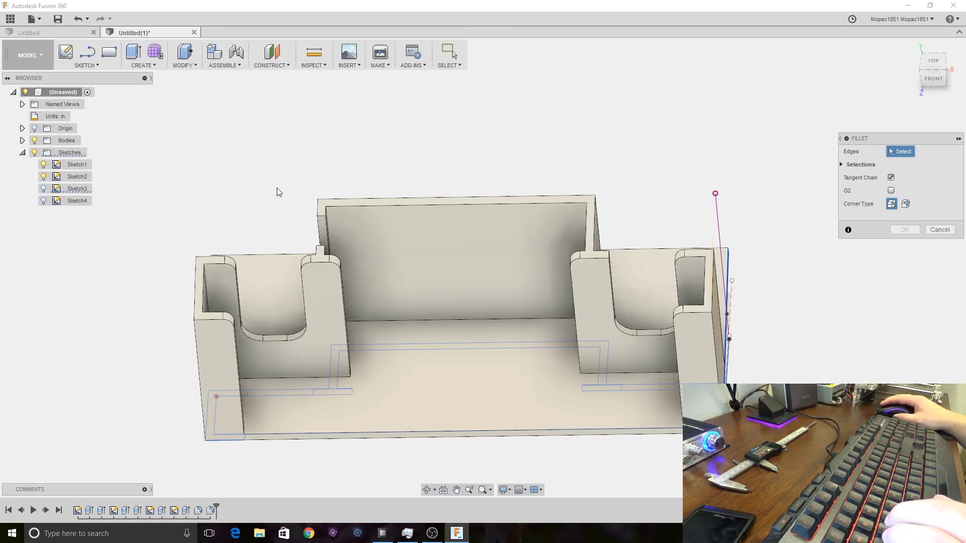
click(319, 248)
click(323, 218)
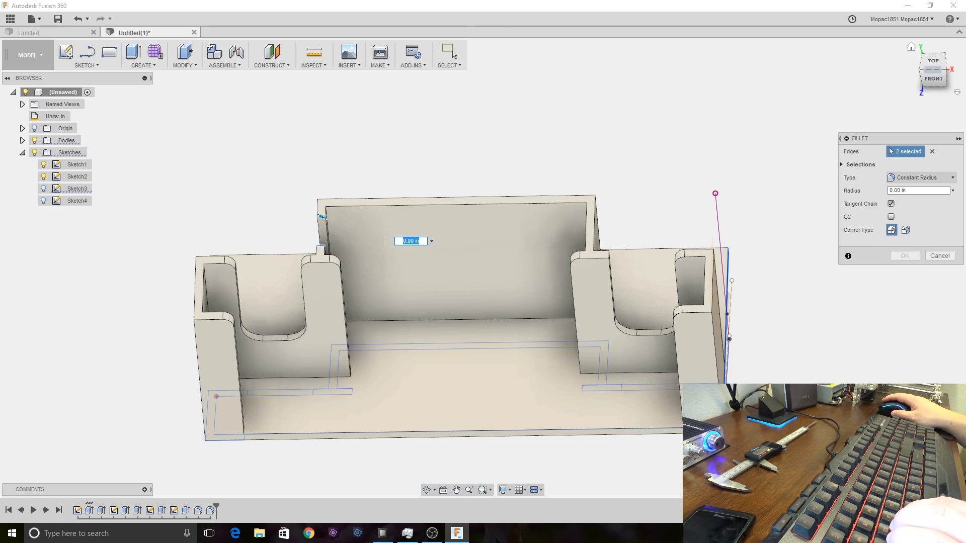
shift+middle_drag(936, 86, 910, 110)
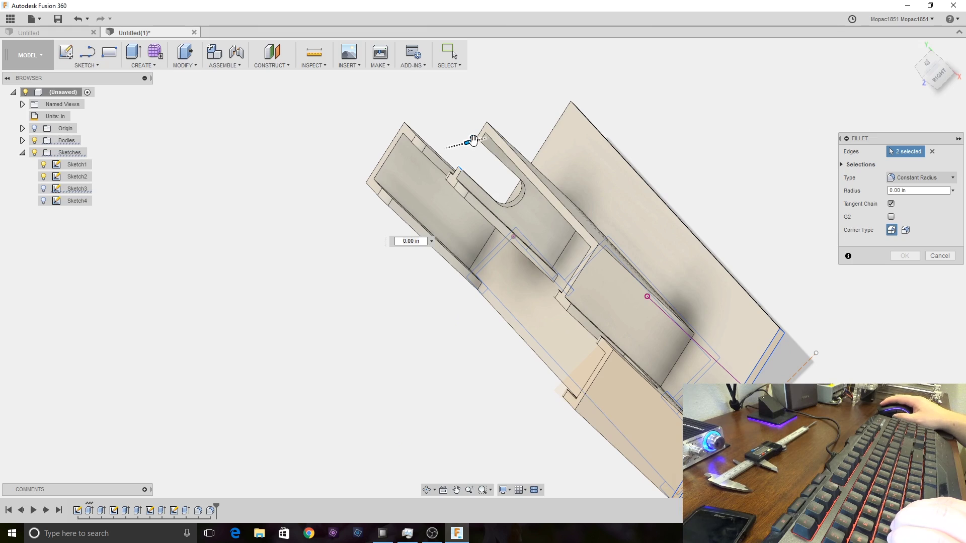
drag(474, 141, 477, 142)
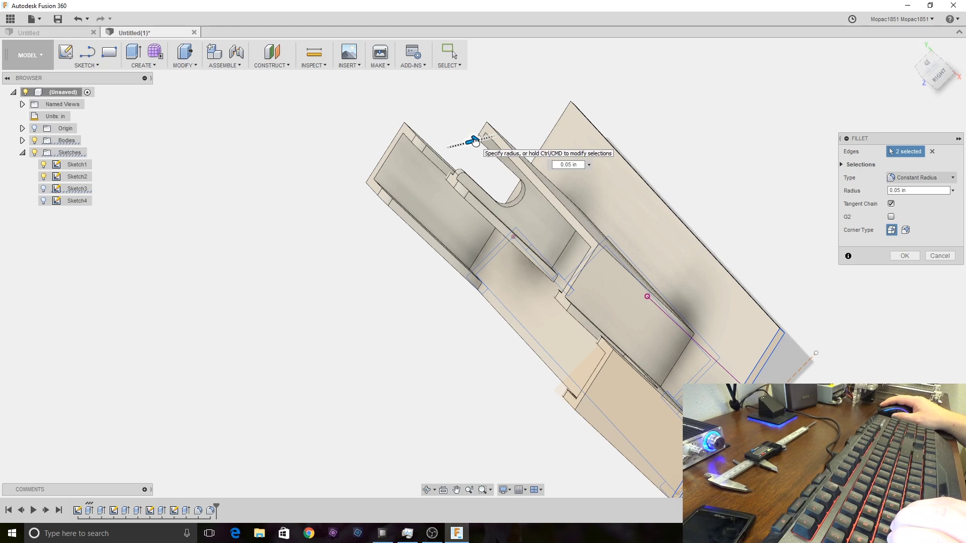
drag(476, 142, 474, 142)
key(BackSpace)
text(8)
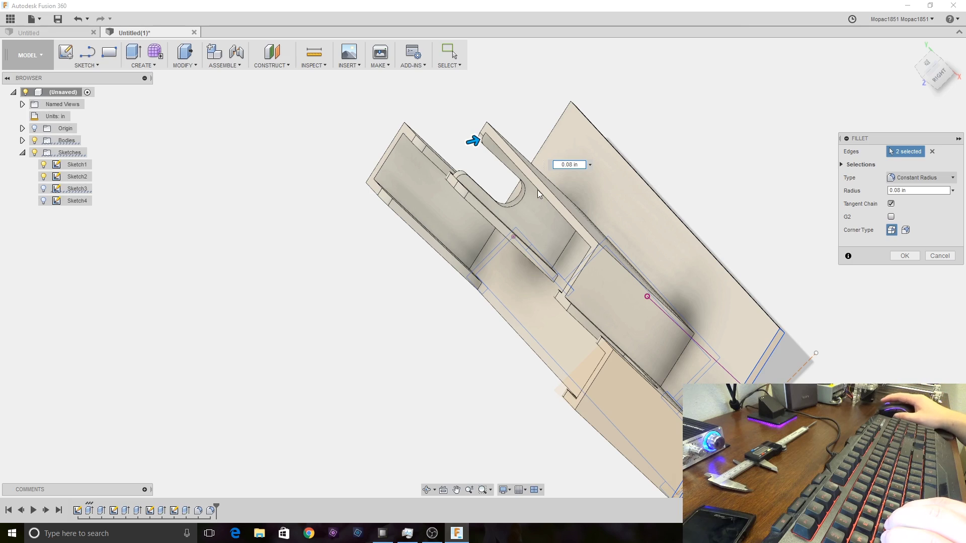
key(Return)
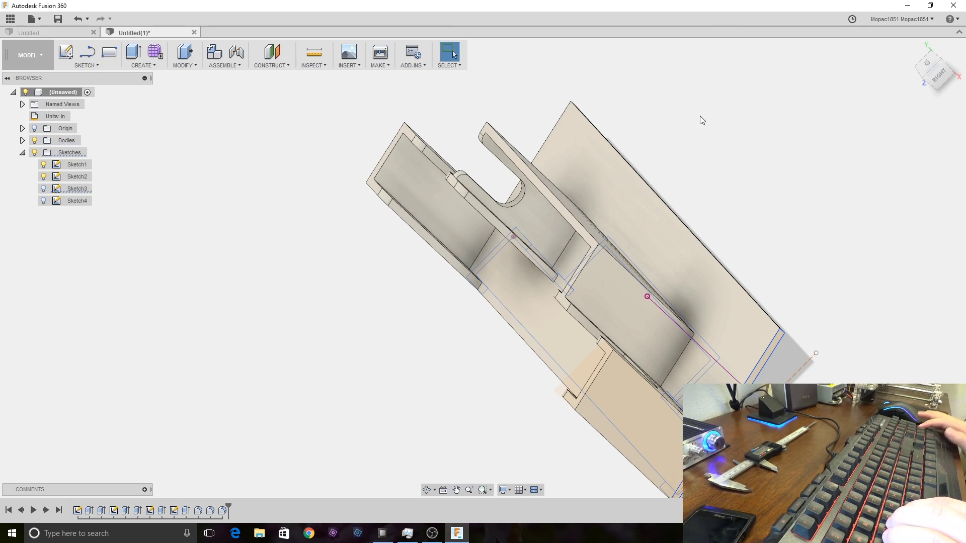
Step: Start a fillet on four vertical inner corner edges: both ends of the long rear wall and the two corners of the right end pocket
click(912, 49)
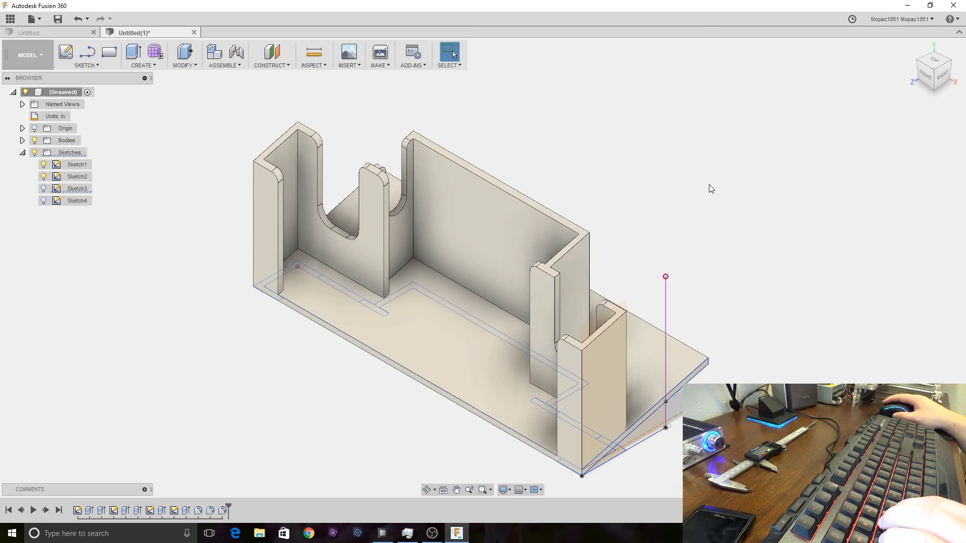
key(f)
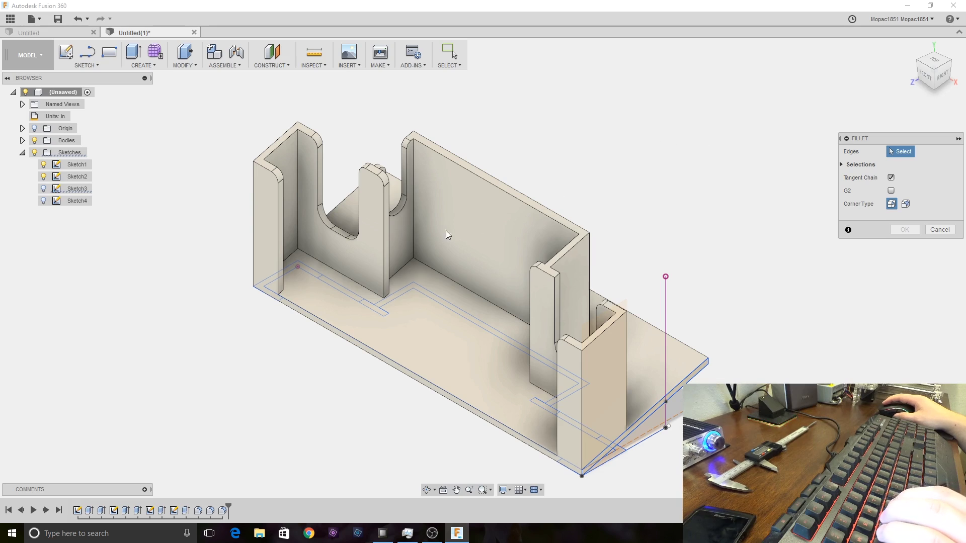
click(411, 187)
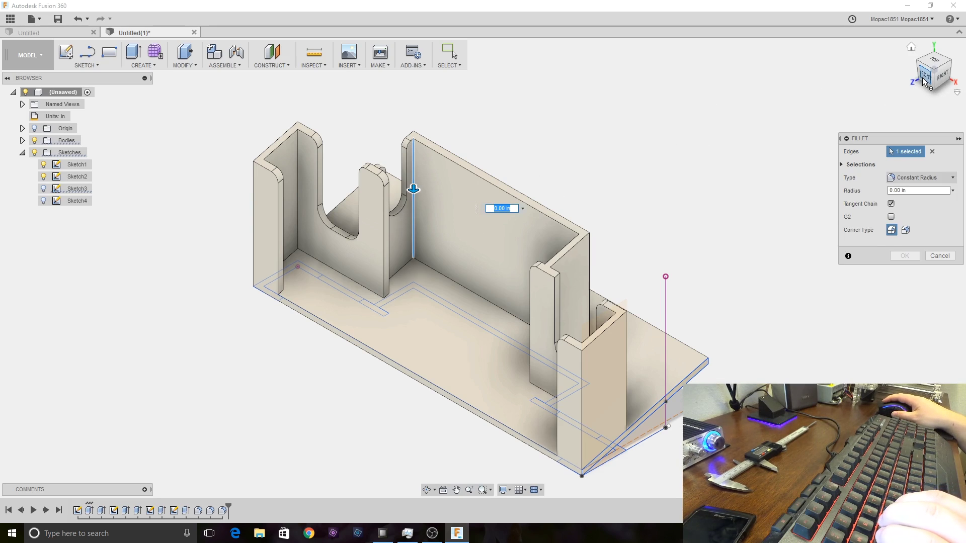
shift+middle_drag(411, 187, 643, 290)
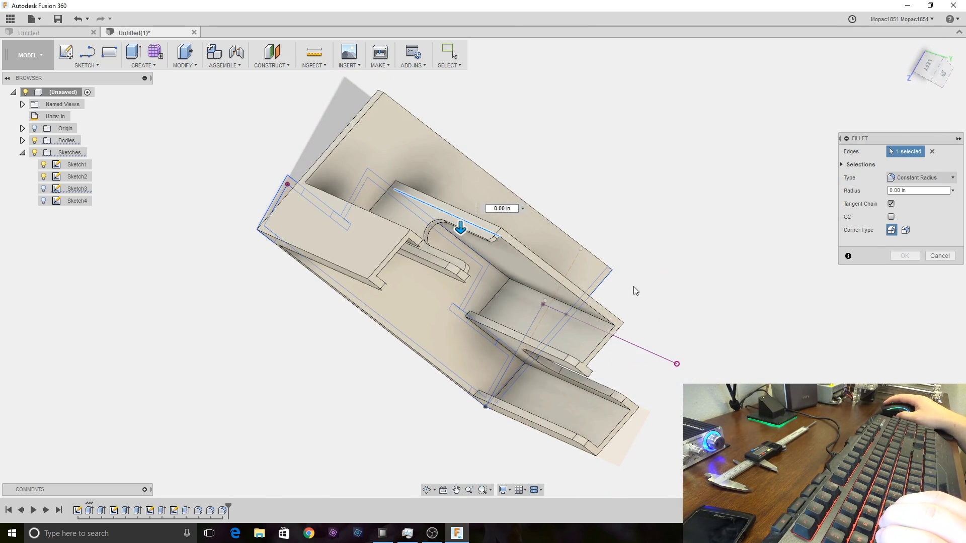
click(595, 323)
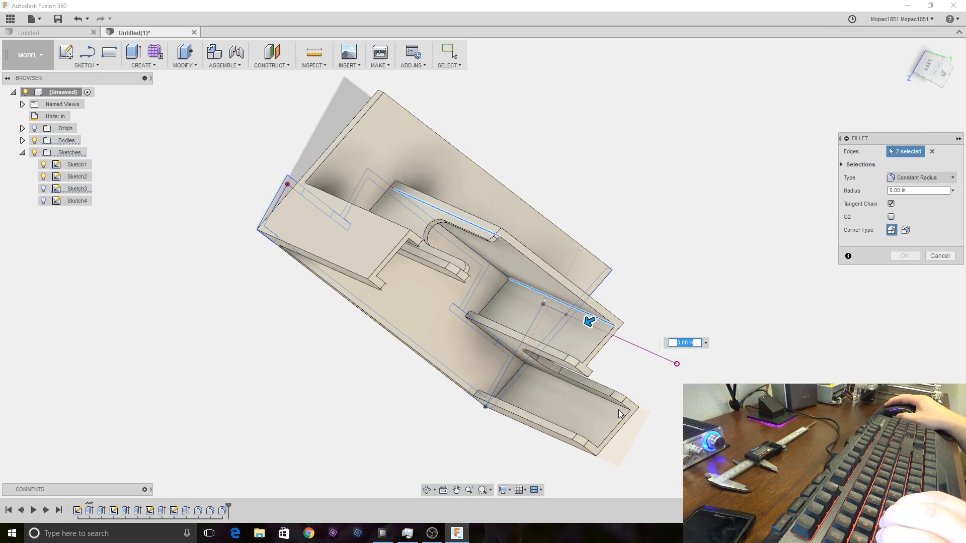
click(619, 409)
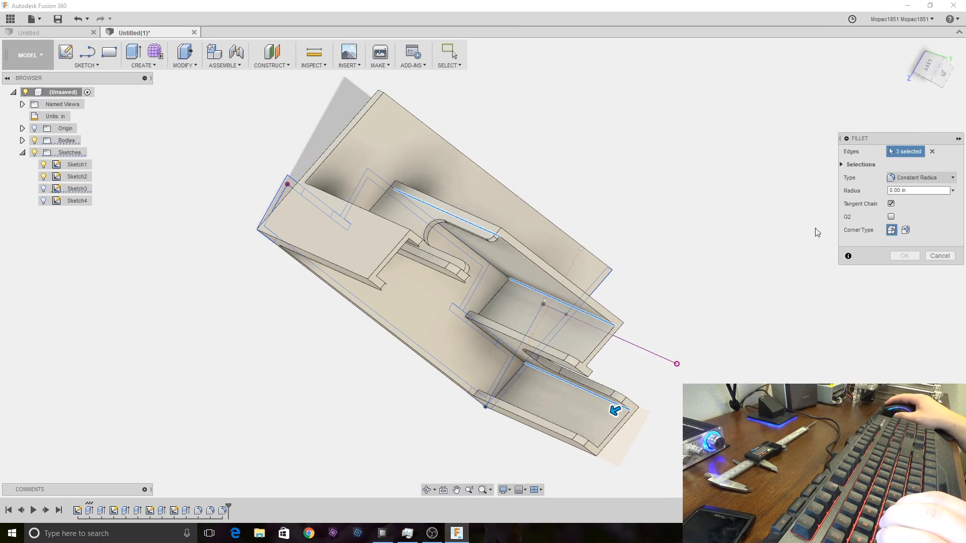
drag(920, 75, 828, 171)
click(653, 424)
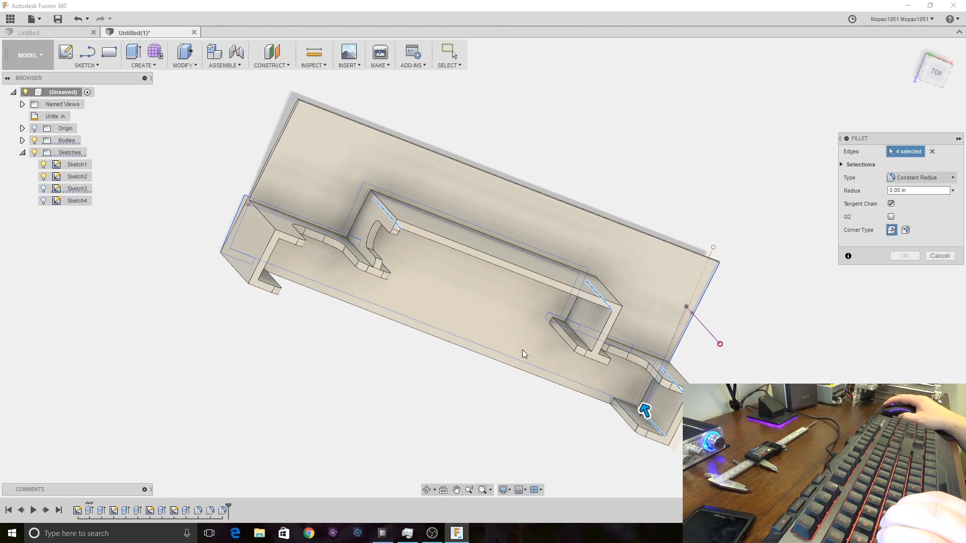
Step: Add the four vertical edges where the two side walls of the central pocket meet the notched walls to the fillet selection
click(578, 338)
mouse_move(483, 268)
shift+middle_down()
mouse_move(490, 241)
mouse_move(487, 262)
shift+middle_up()
click(379, 245)
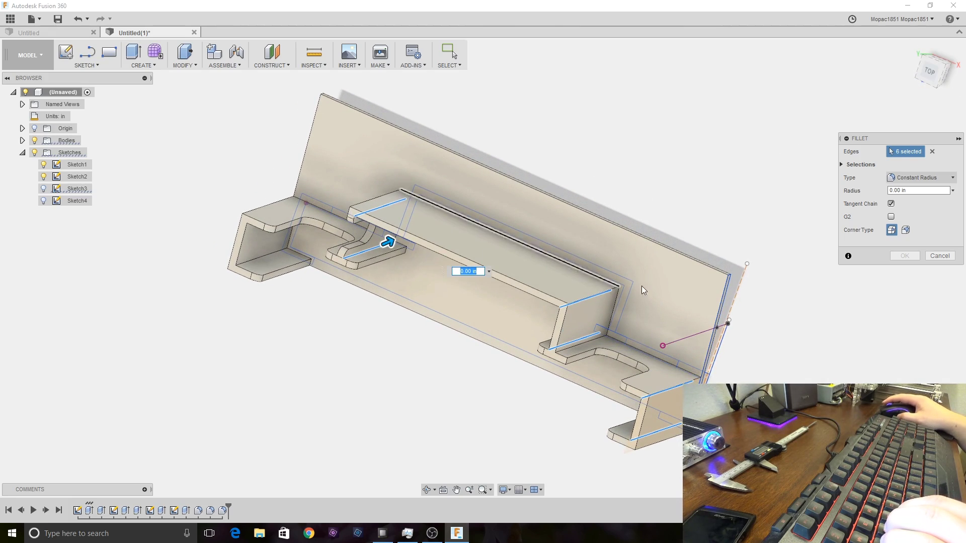
drag(931, 75, 721, 237)
click(594, 345)
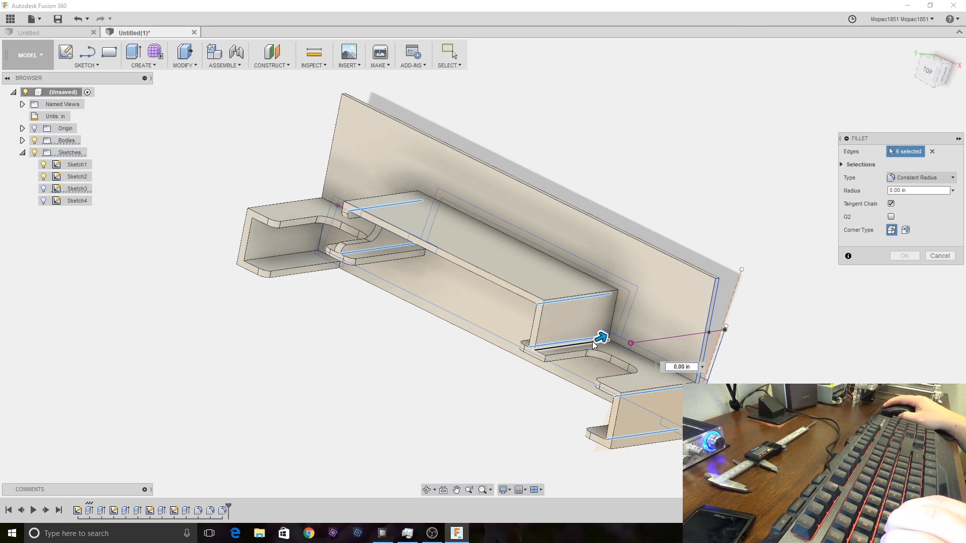
drag(930, 76, 784, 157)
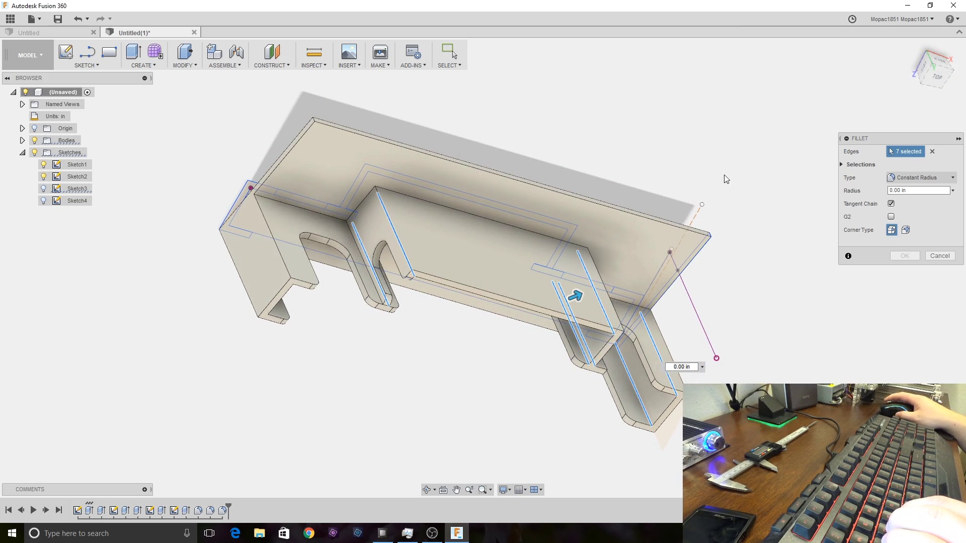
click(369, 254)
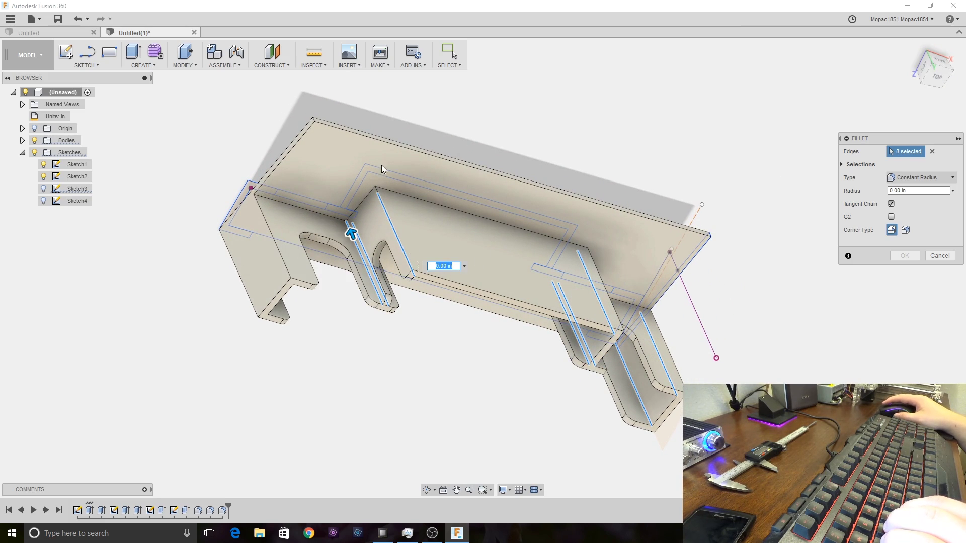
Step: Add the two vertical inner corners of the left end pocket and fillet all ten selected edges with a 0.08 in radius
drag(935, 84, 447, 289)
click(276, 264)
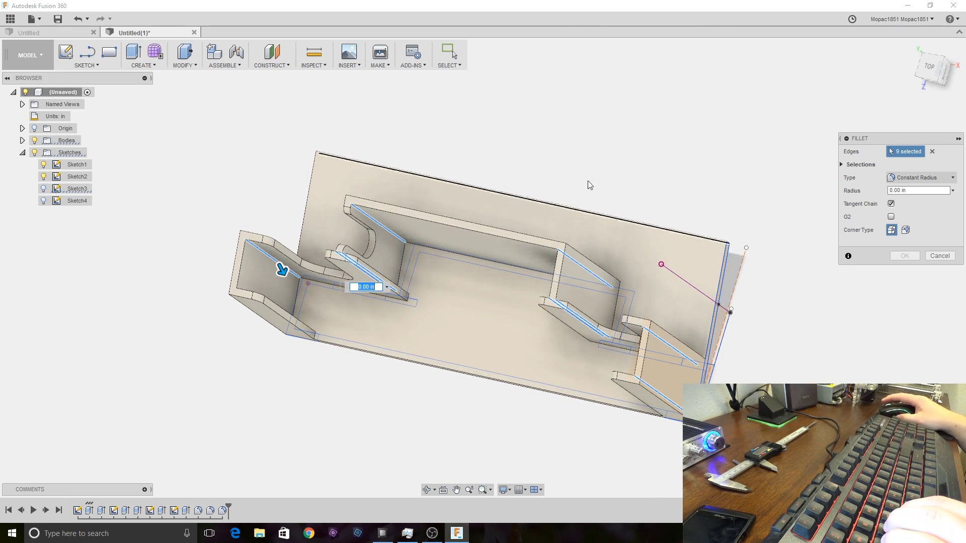
click(929, 69)
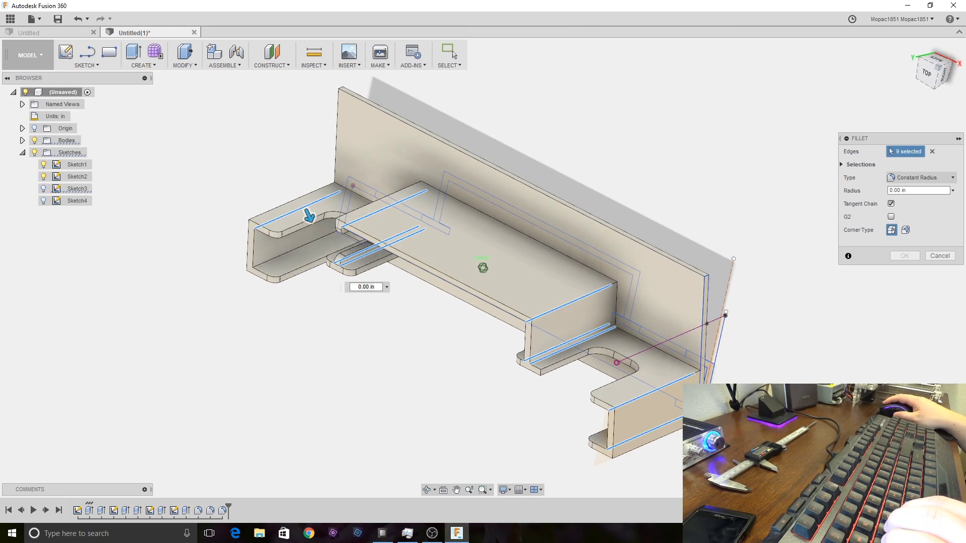
click(299, 255)
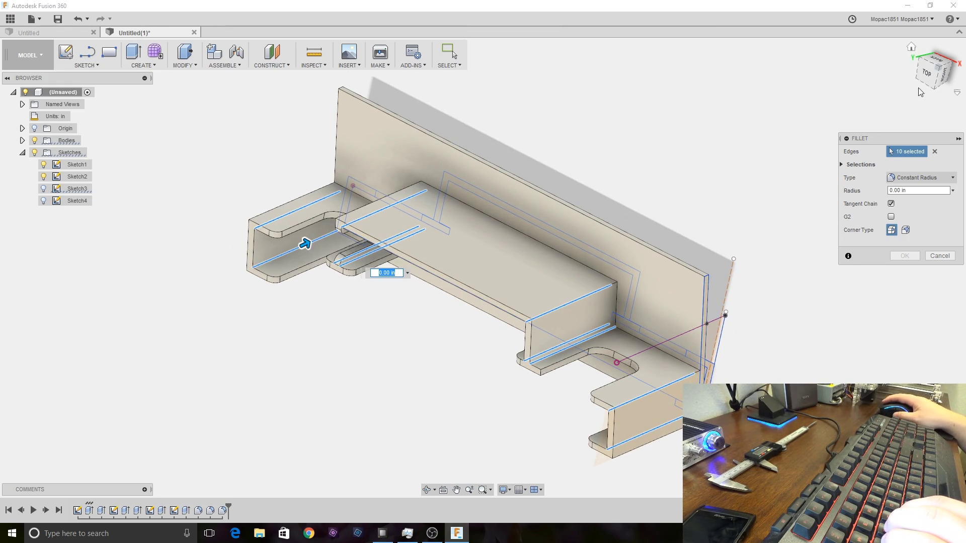
drag(932, 81, 927, 88)
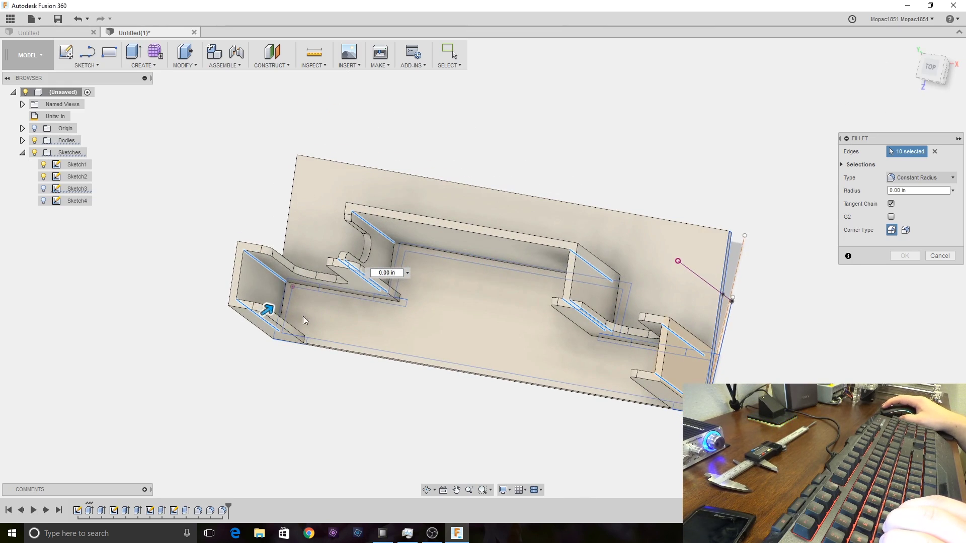
drag(270, 308, 273, 307)
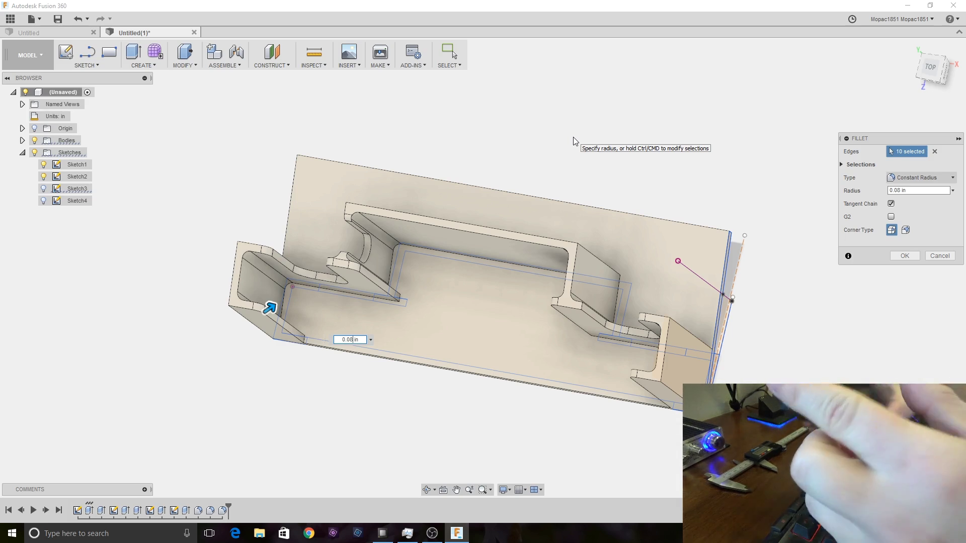
key(Return)
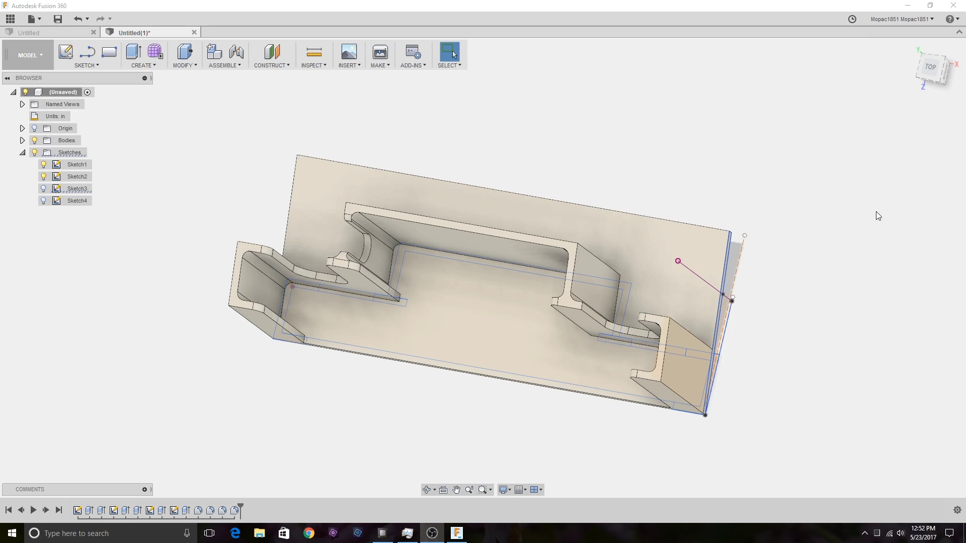
Step: Start a new fillet and select the four outer vertical corner edges of the two end walls
click(448, 9)
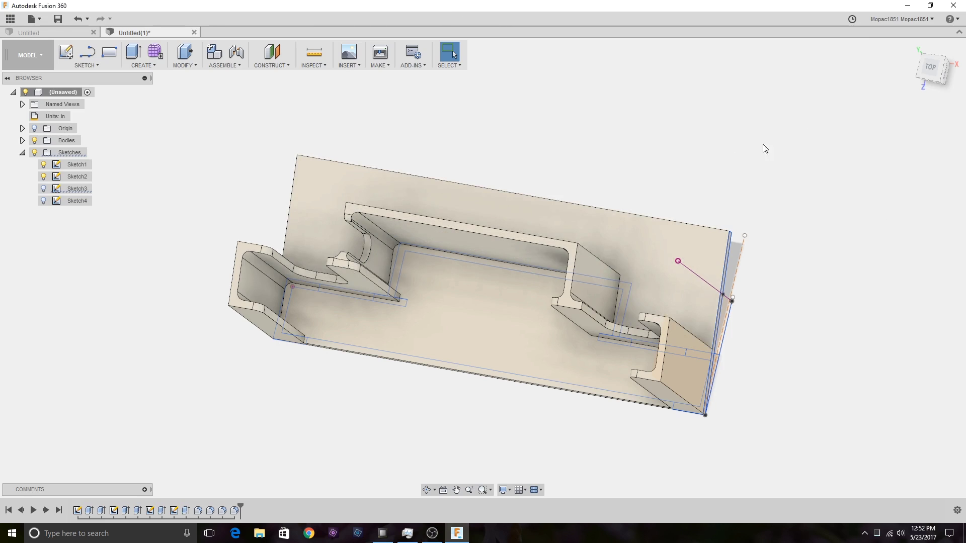
drag(930, 73, 940, 47)
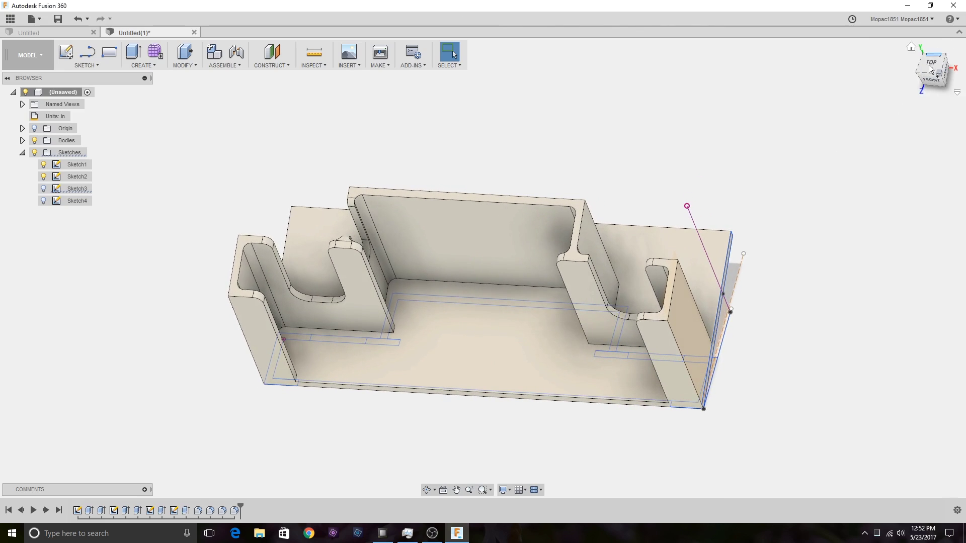
key(f)
click(697, 394)
shift+middle_drag(730, 252, 690, 274)
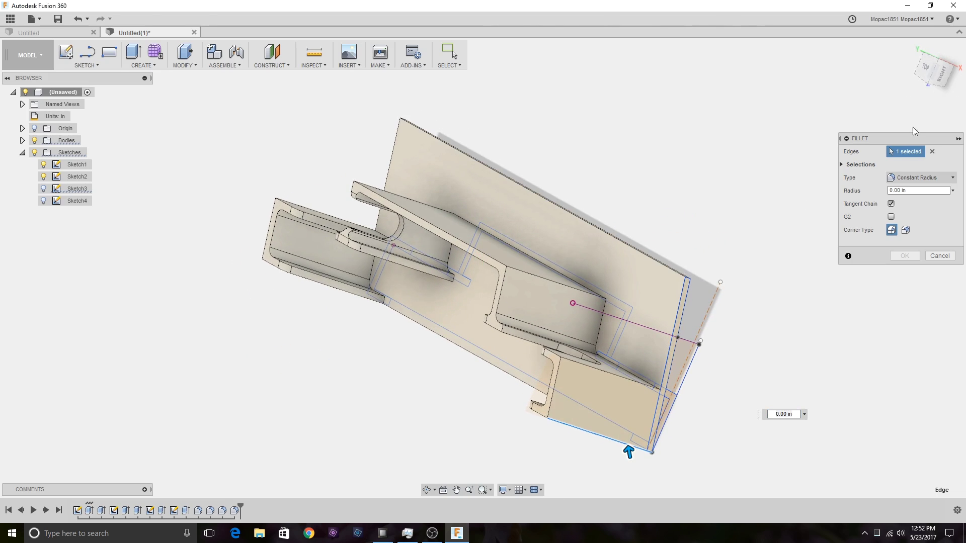
click(930, 76)
shift+middle_drag(383, 281, 324, 305)
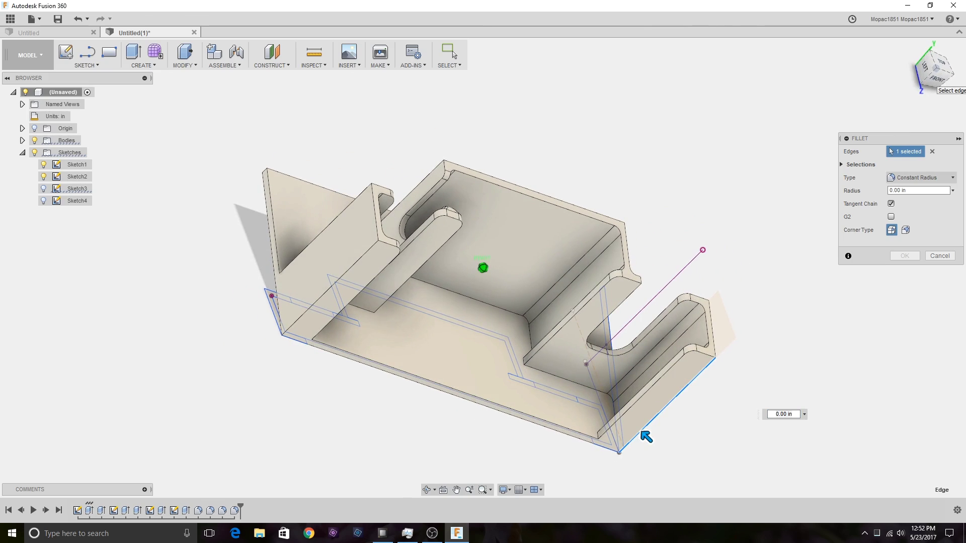
click(316, 301)
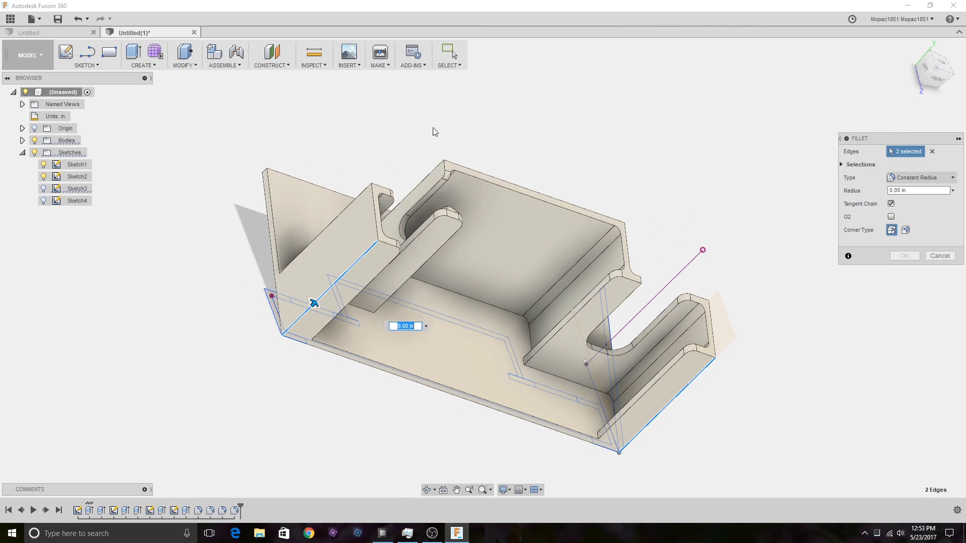
drag(937, 70, 945, 106)
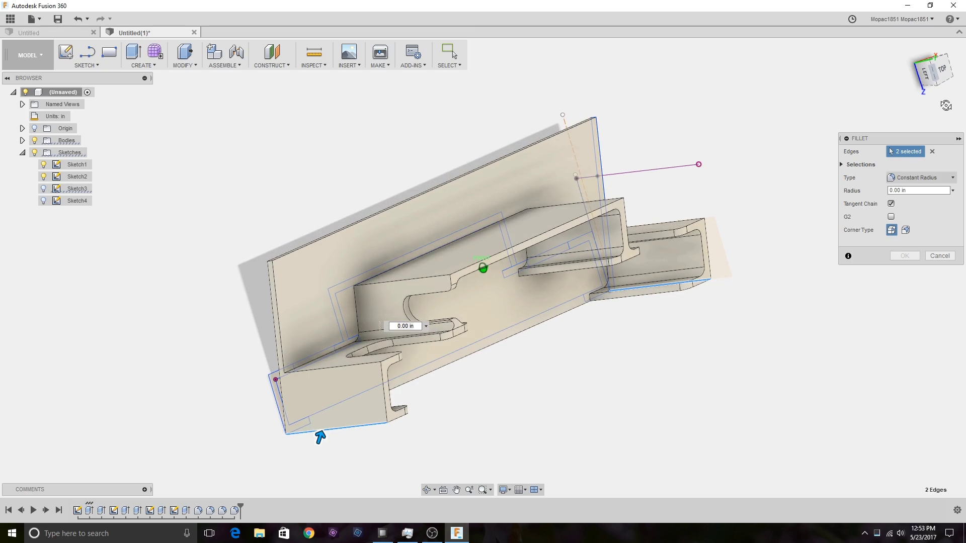
click(307, 371)
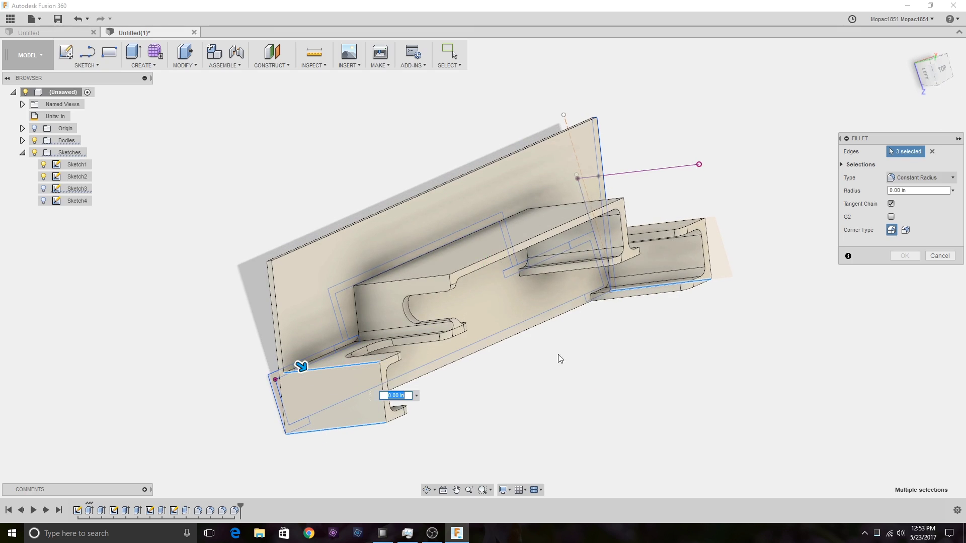
drag(943, 76, 923, 77)
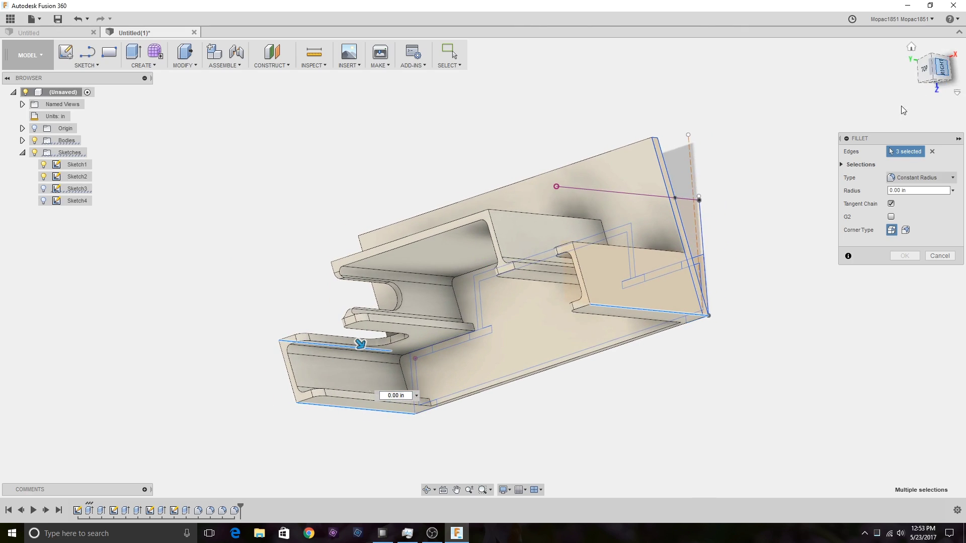
click(596, 243)
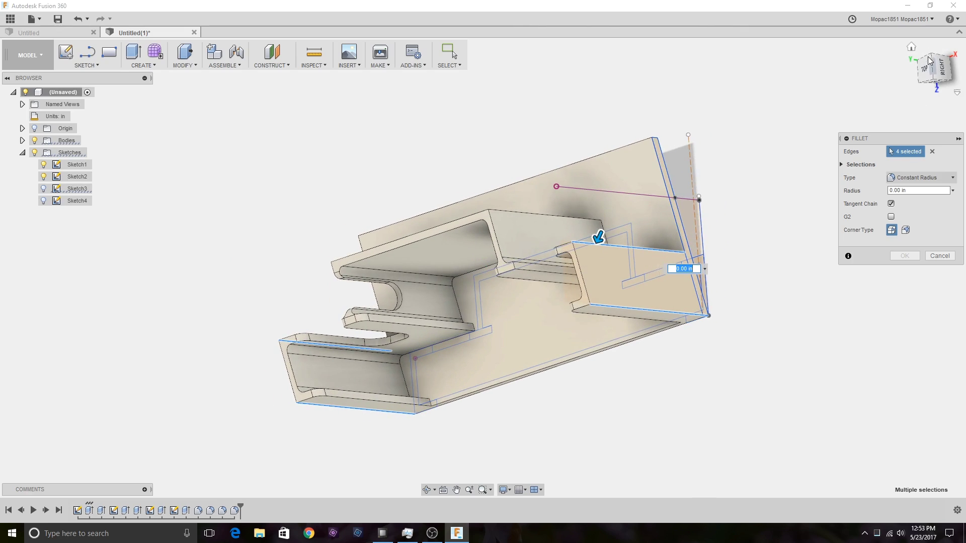
Step: Add the two rear corner edges of the slanted base plate to the fillet selection
drag(937, 71, 917, 77)
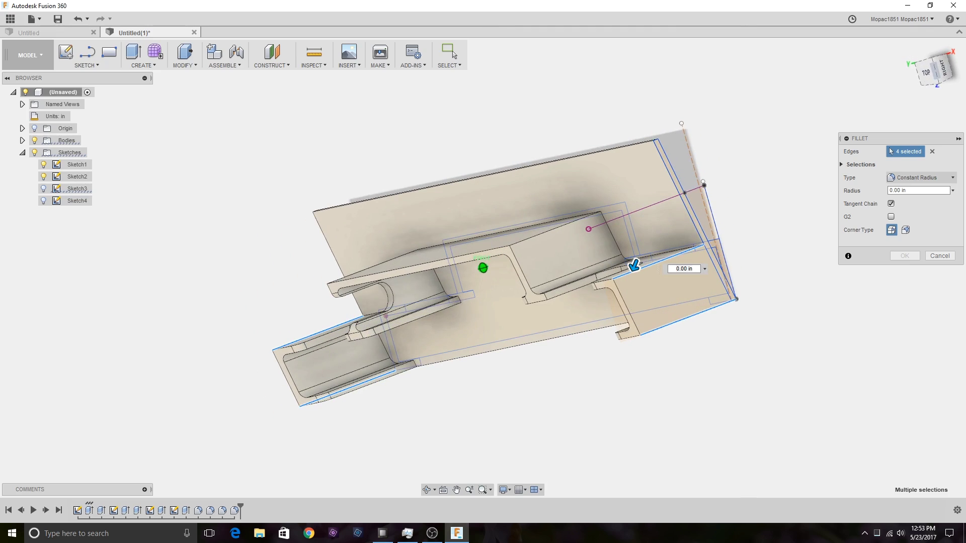
click(664, 141)
drag(920, 76, 278, 188)
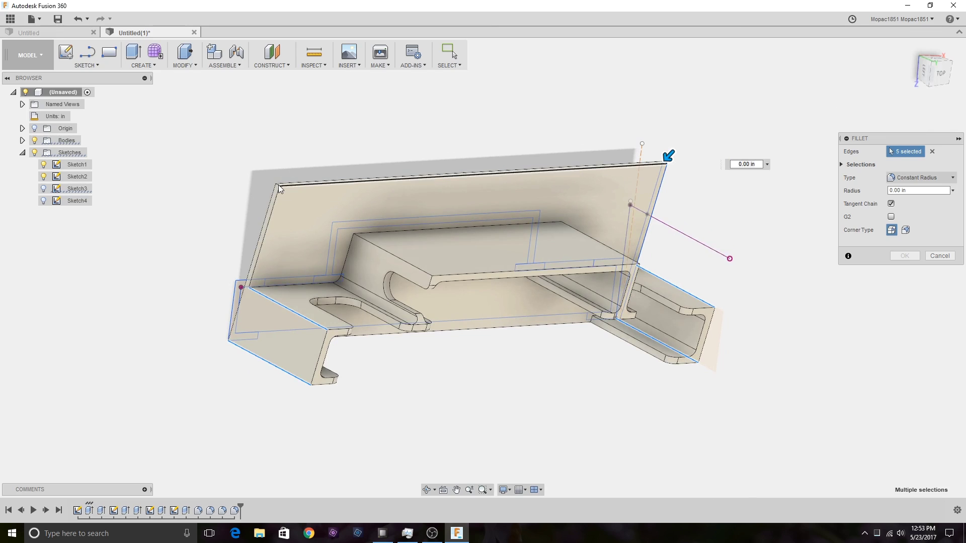
click(276, 185)
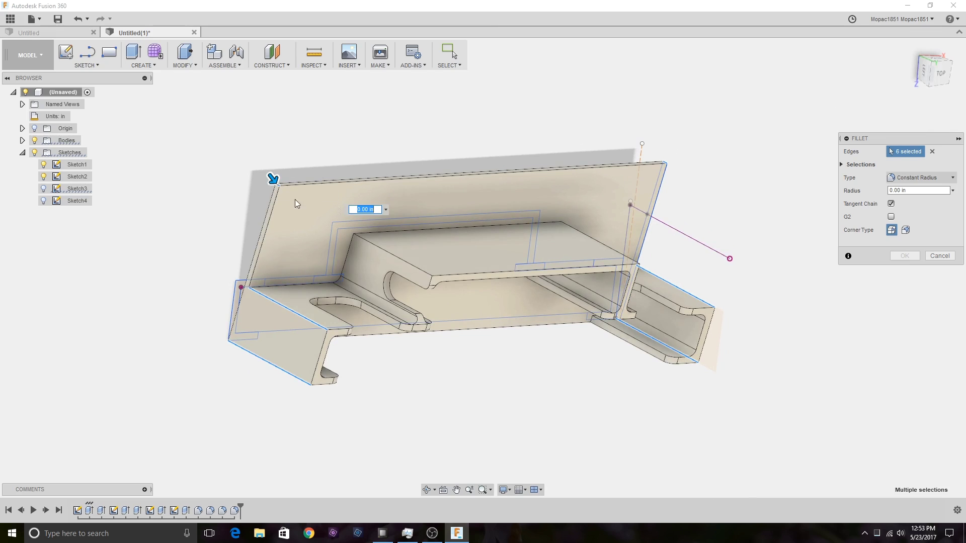
Step: Set the fillet radius of the six selected outer corner edges to 0.16 in and apply it
shift+middle_drag(372, 213, 237, 277)
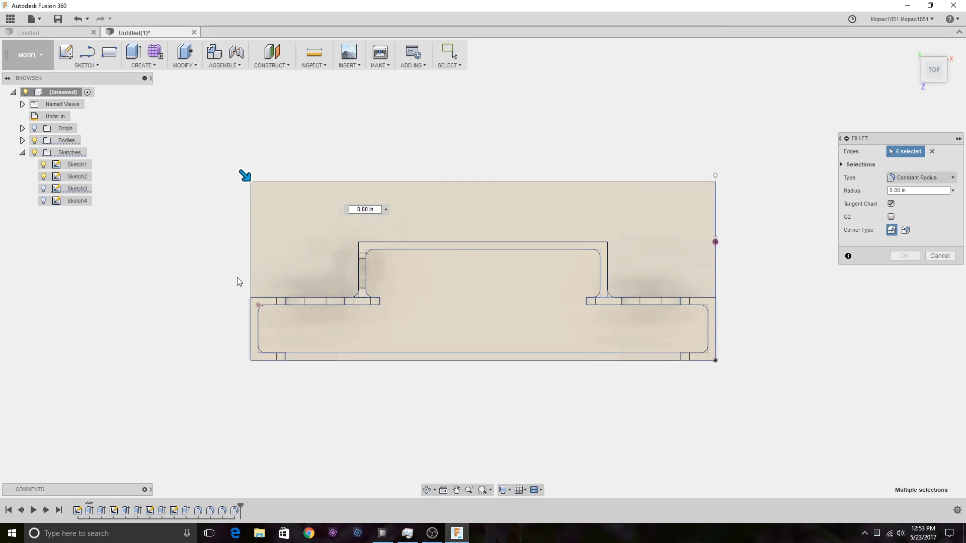
scroll(237, 276, up, 5)
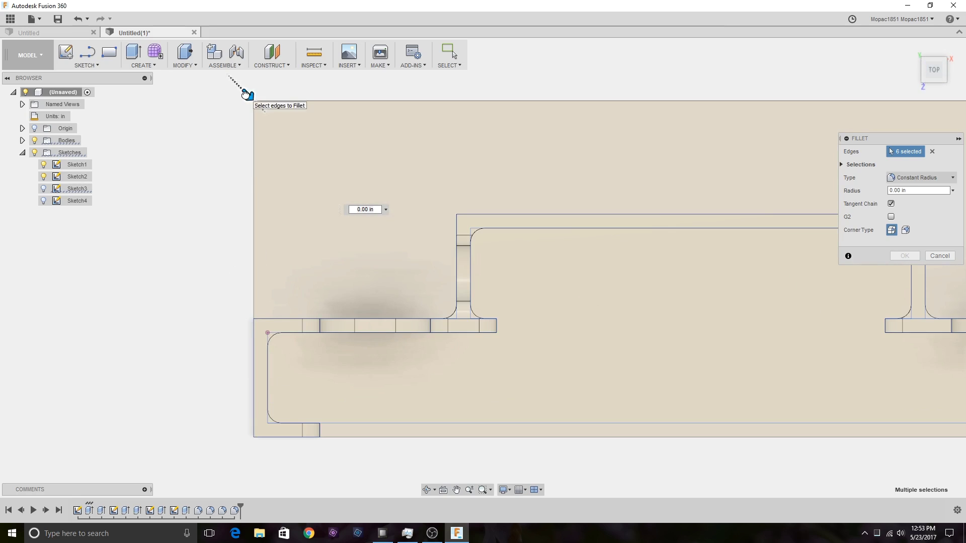
drag(248, 94, 255, 103)
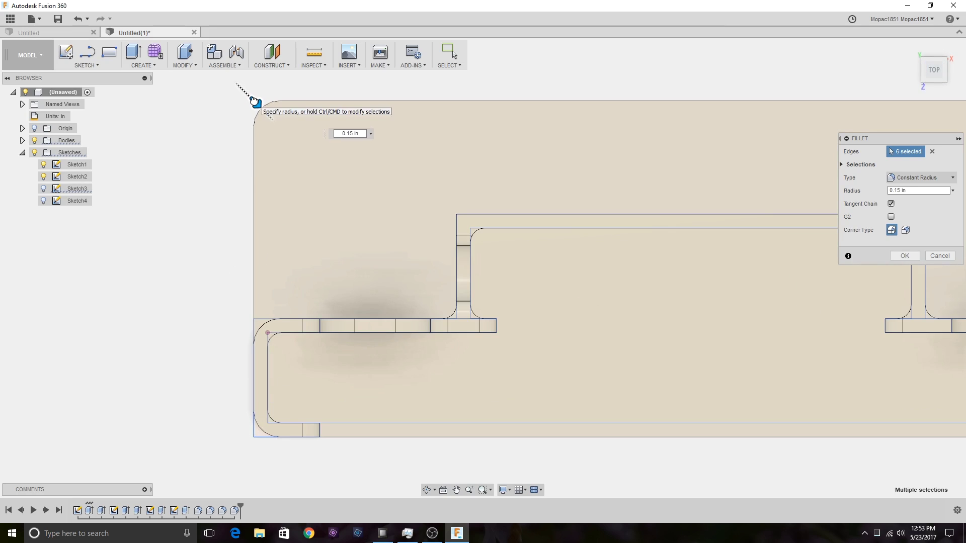
drag(255, 103, 255, 103)
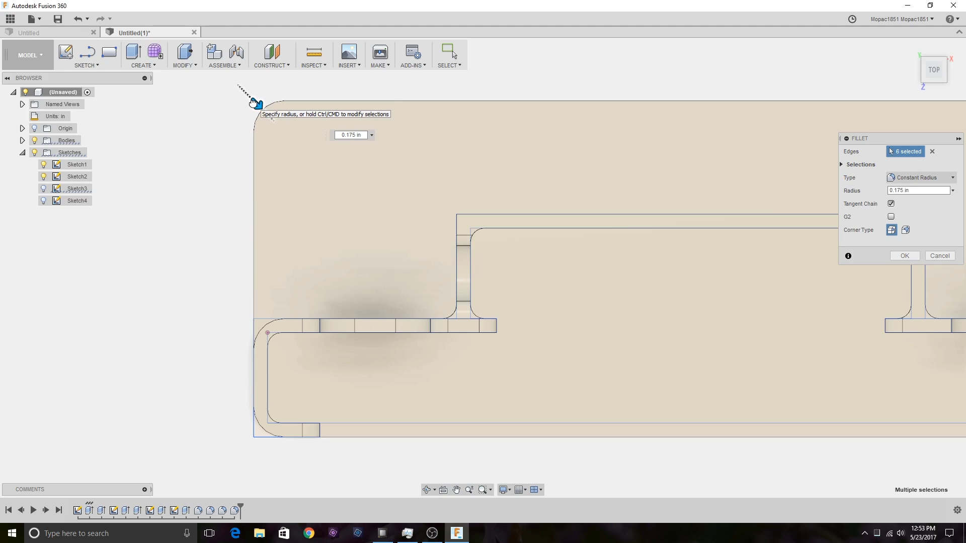
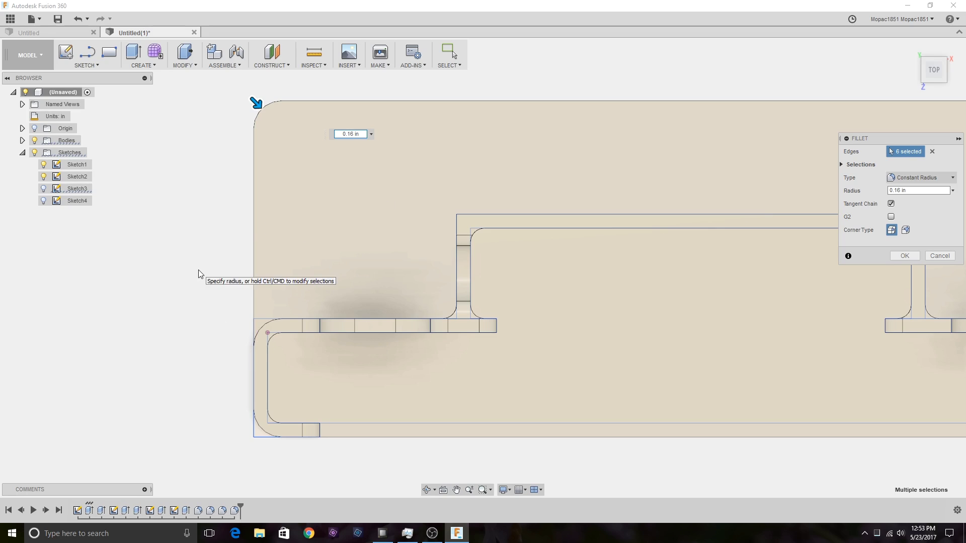
key(Return)
scroll(562, 202, up, 2)
scroll(635, 286, down, 3)
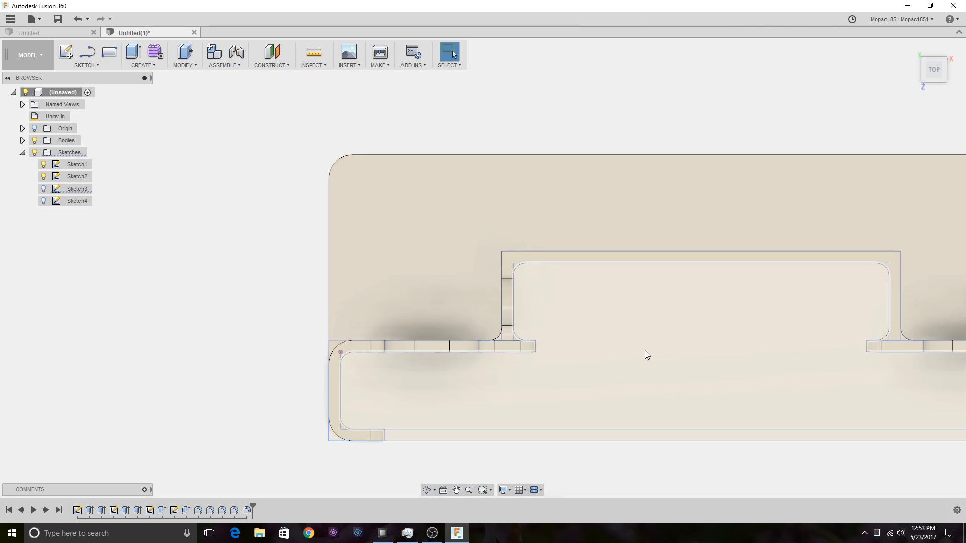
mouse_move(938, 78)
mouse_down()
mouse_move(934, 42)
mouse_move(895, 34)
mouse_up()
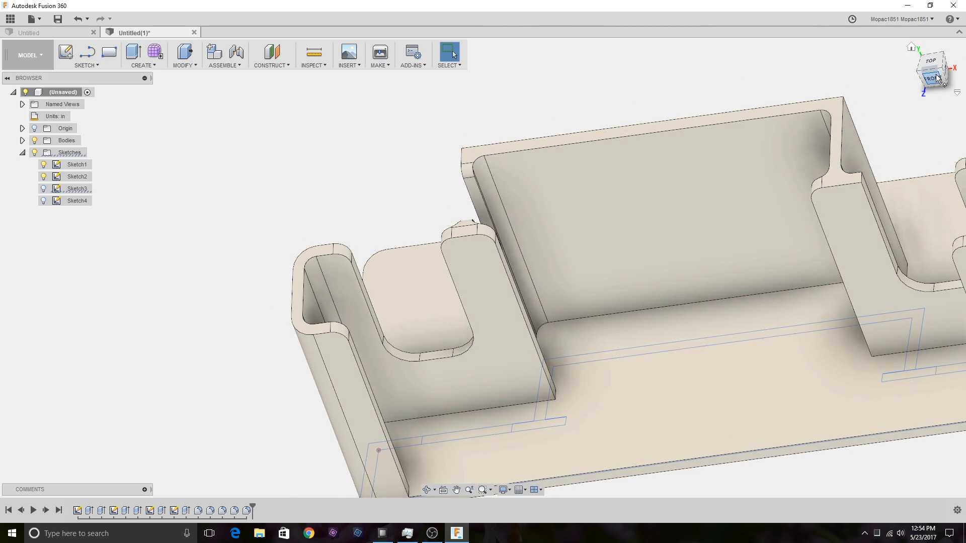
key(f)
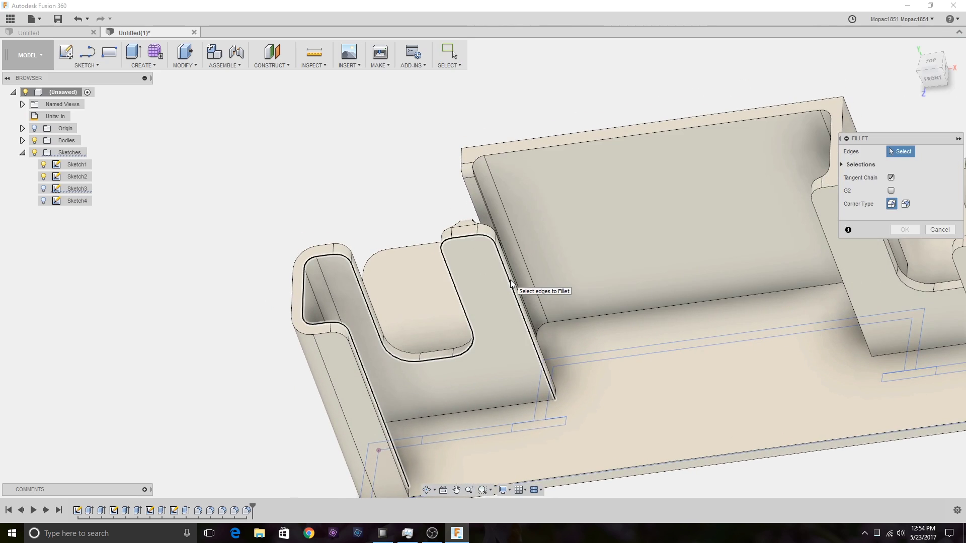
click(511, 284)
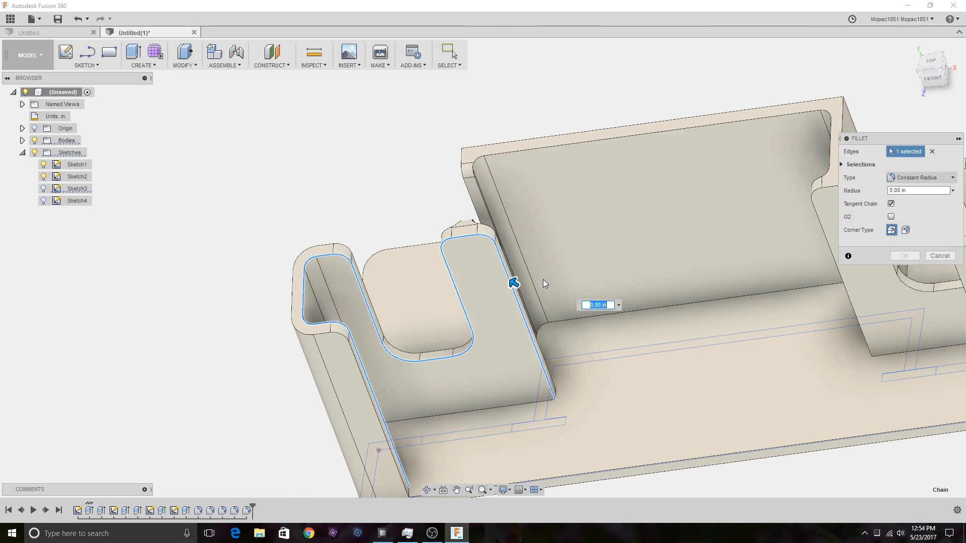
click(847, 284)
scroll(781, 261, down, 5)
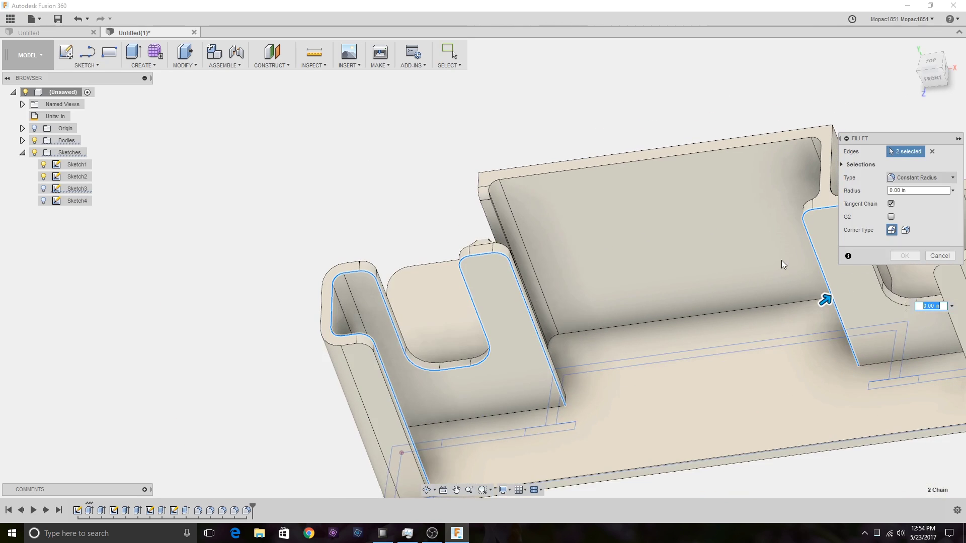
middle_drag(868, 409, 718, 423)
scroll(718, 214, up, 5)
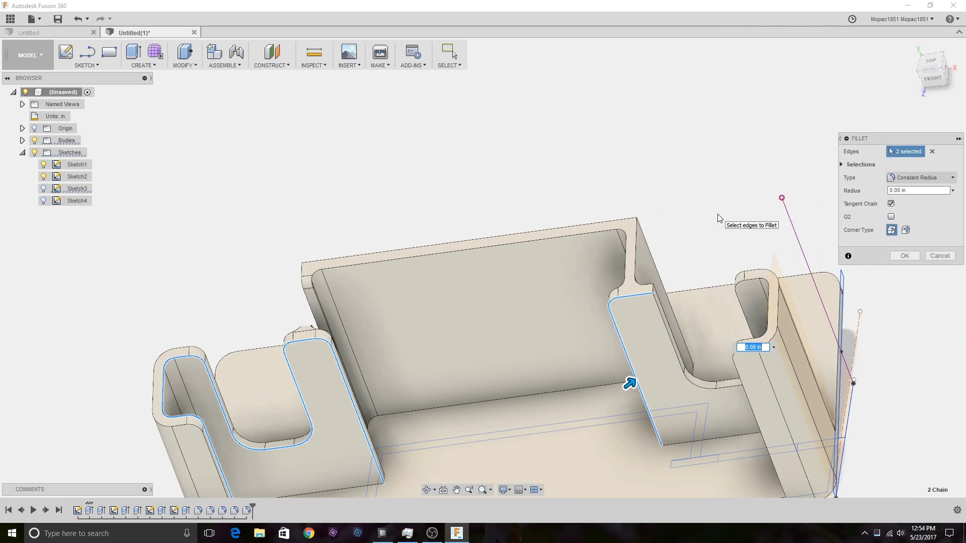
key(Escape)
Step: Fillet the top corner edge of the post on the inner side of the right notch with a 0.10 in radius
click(656, 308)
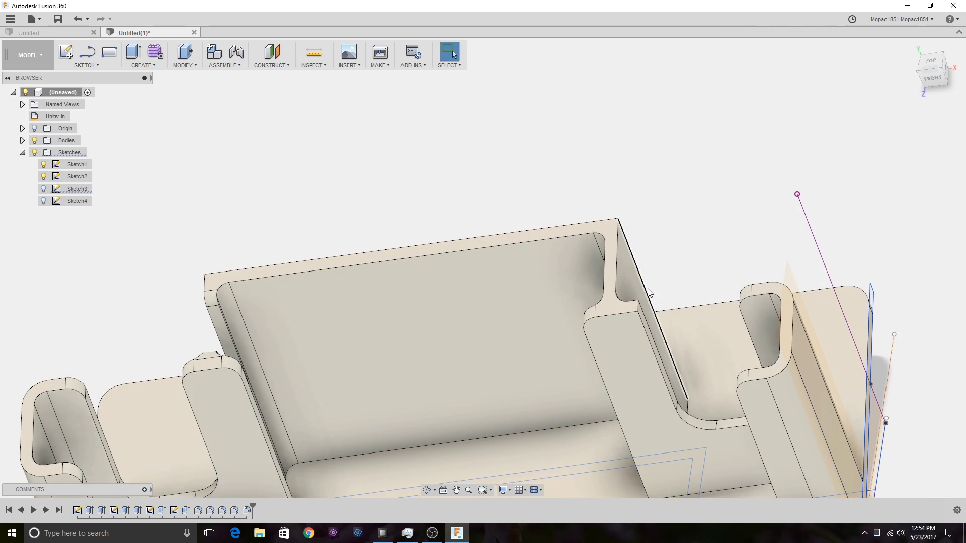
key(f)
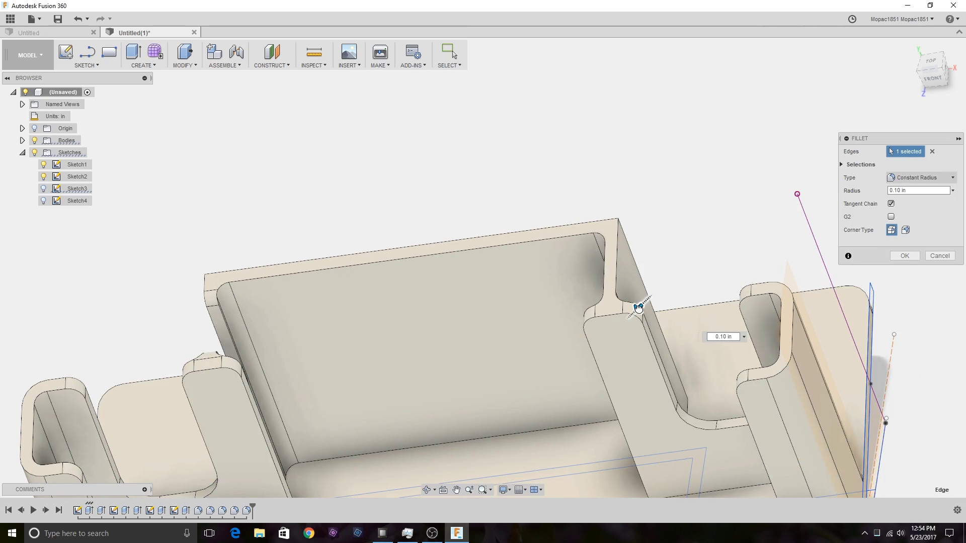
drag(641, 304, 638, 308)
click(933, 79)
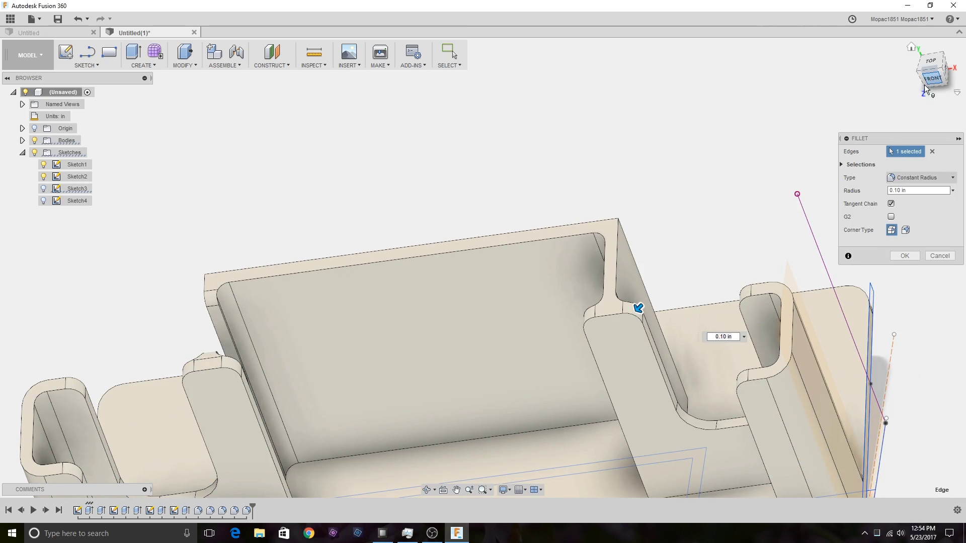
scroll(641, 188, up, 3)
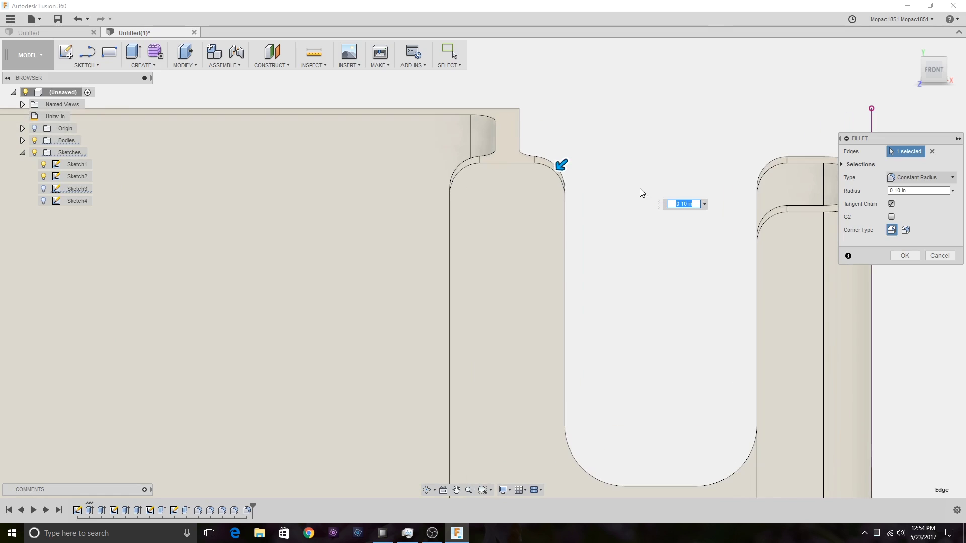
mouse_move(937, 77)
mouse_down()
mouse_move(937, 58)
mouse_move(871, 80)
mouse_up()
key(Return)
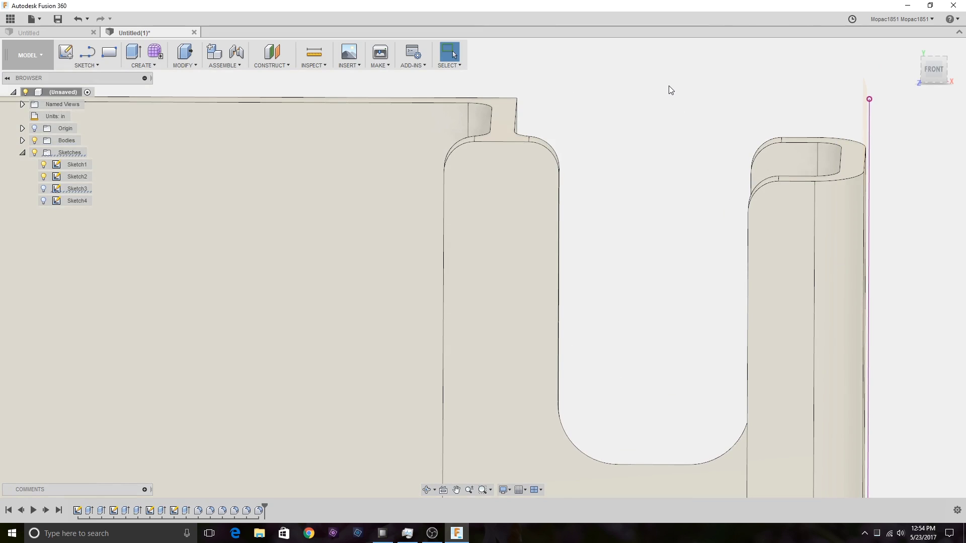
Step: Start a new fillet and select the two outer vertical rear corner edges of the central pocket wall
scroll(626, 80, down, 5)
scroll(591, 252, down, 2)
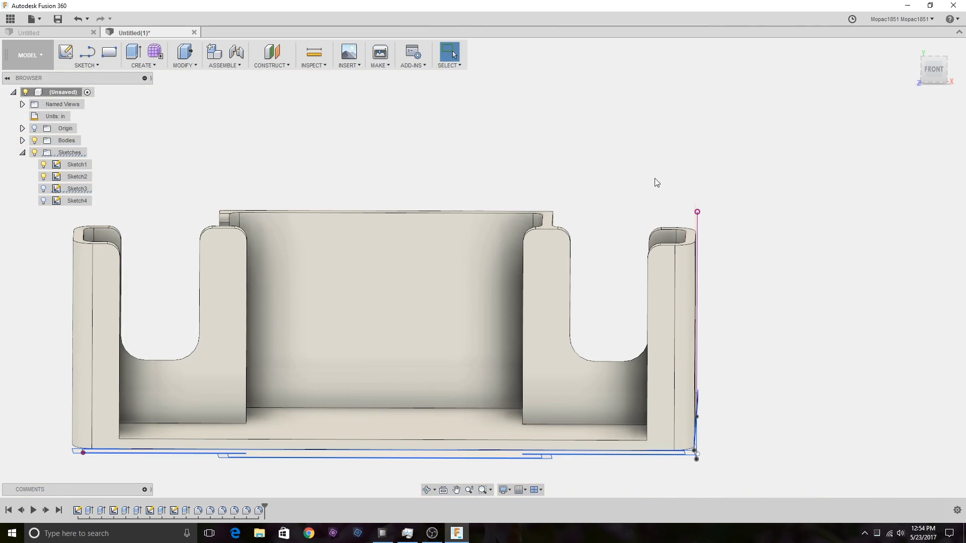
drag(935, 81, 867, 118)
key(f)
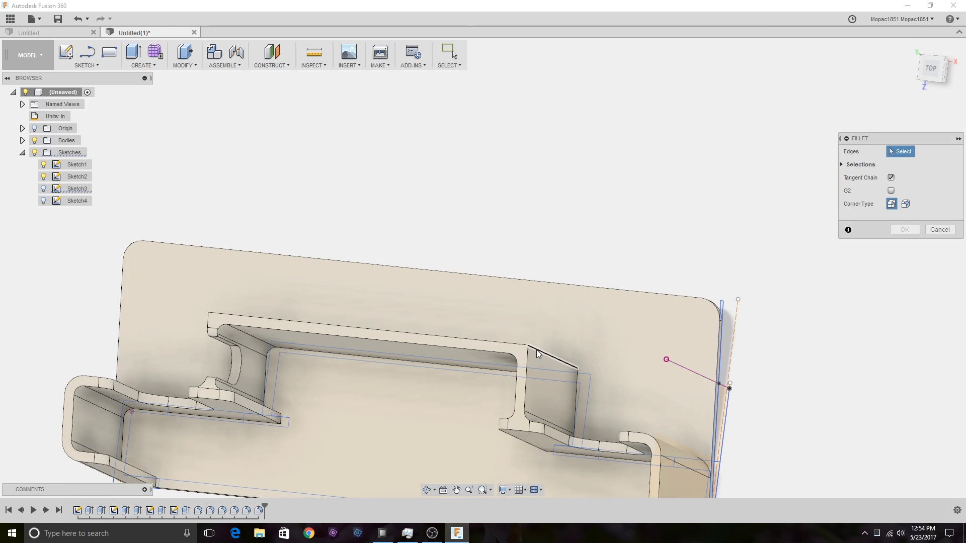
click(538, 354)
shift+middle_drag(483, 268, 533, 277)
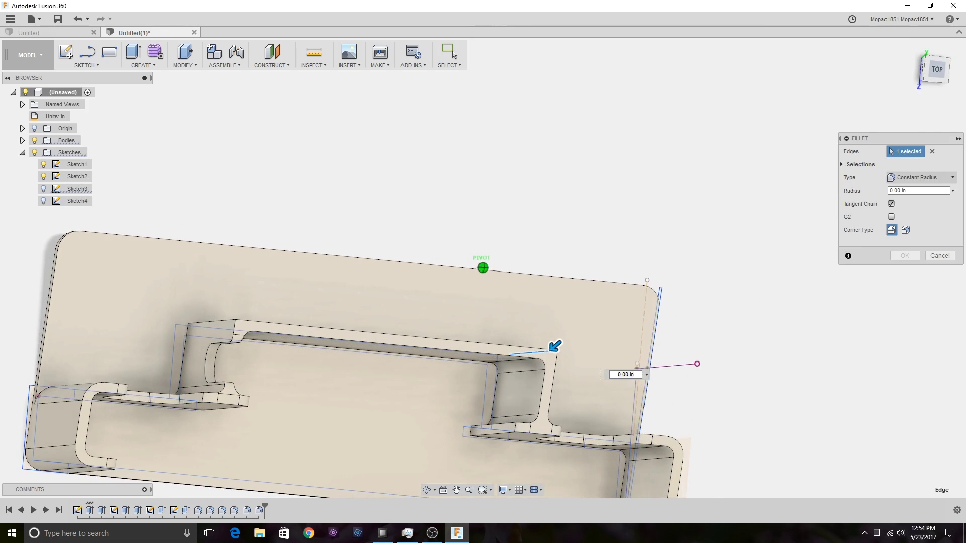
click(211, 327)
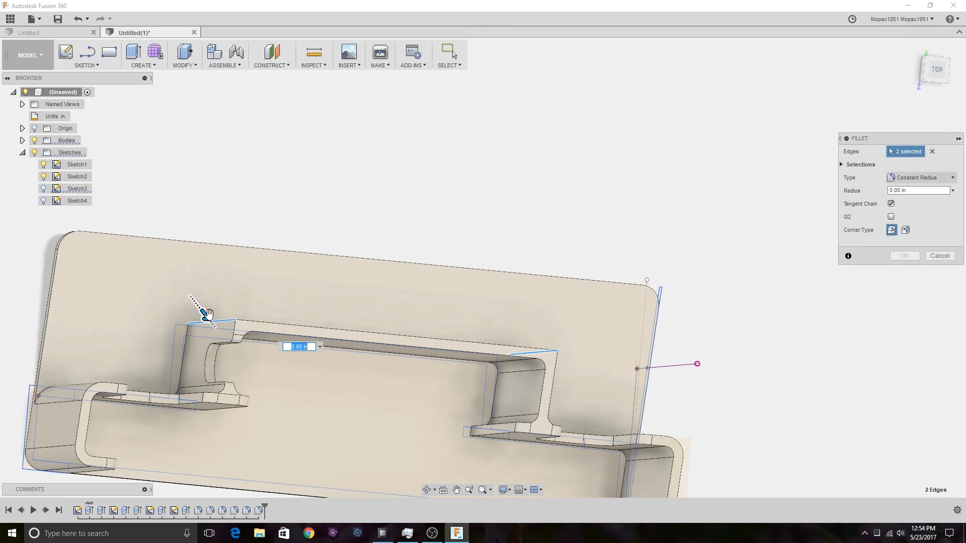
Step: Set the fillet radius of the central pocket's two outer rear corners to 0.16 in and apply it
drag(206, 316, 210, 318)
click(302, 350)
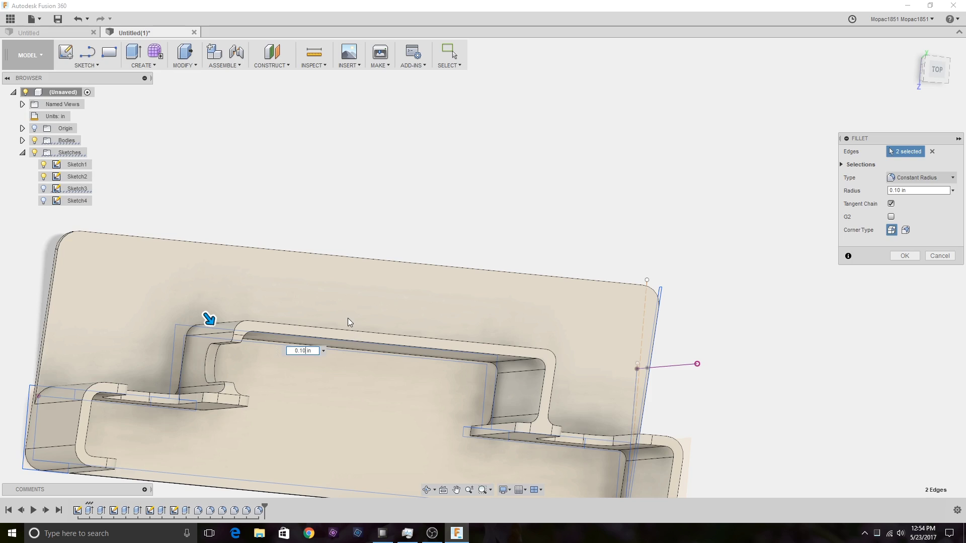
key(BackSpace)
text(6)
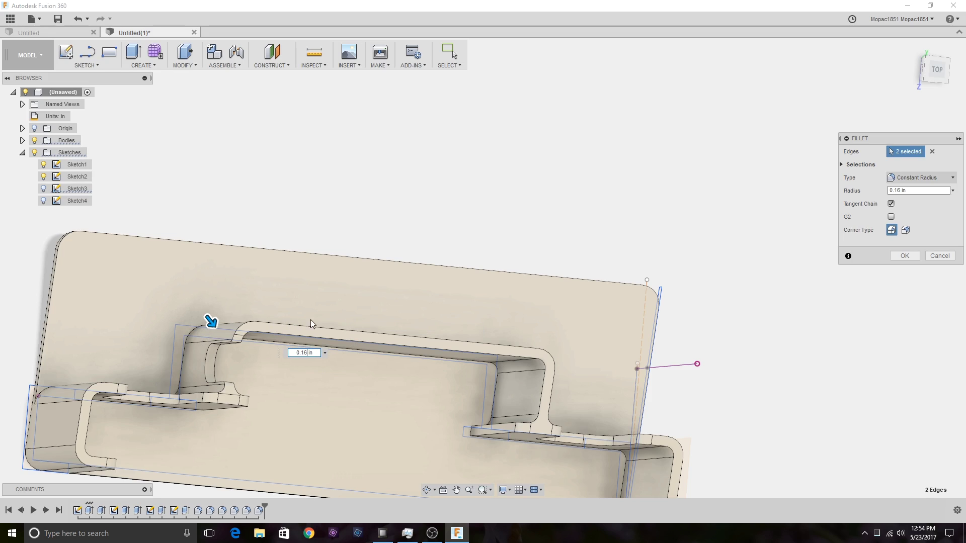
click(947, 72)
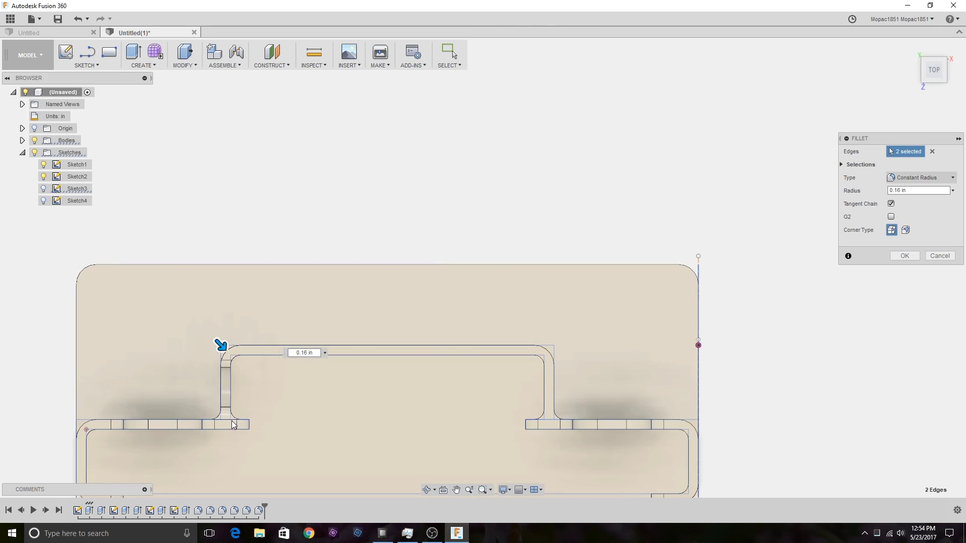
key(Return)
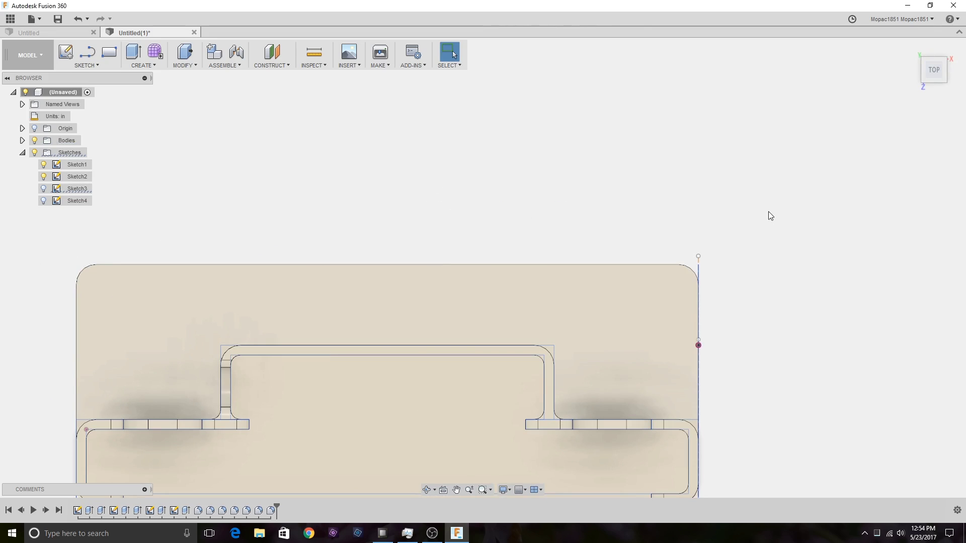
Step: Start a new fillet and select both rim edge chains of the left end pocket and the inner rim chain of the right one
middle_drag(783, 321, 788, 198)
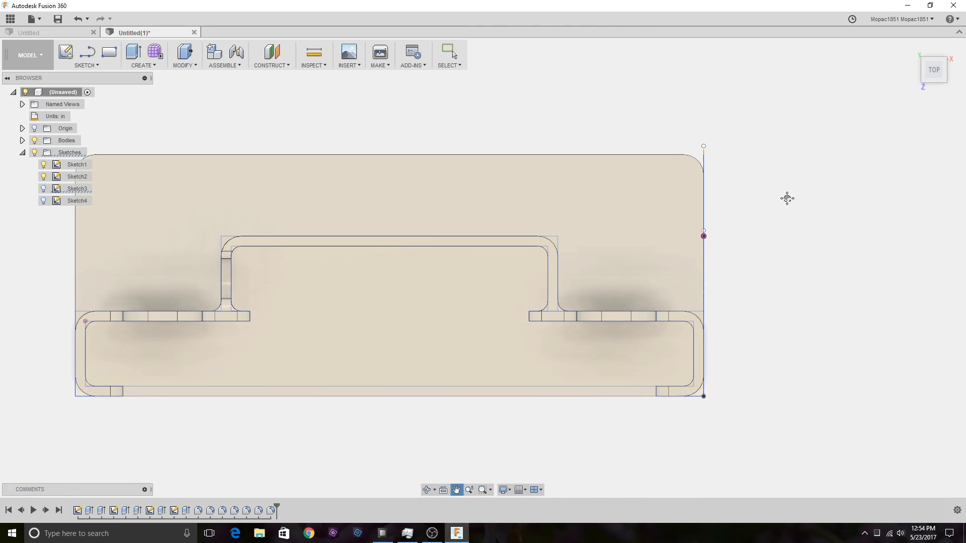
shift+middle_drag(483, 267, 484, 297)
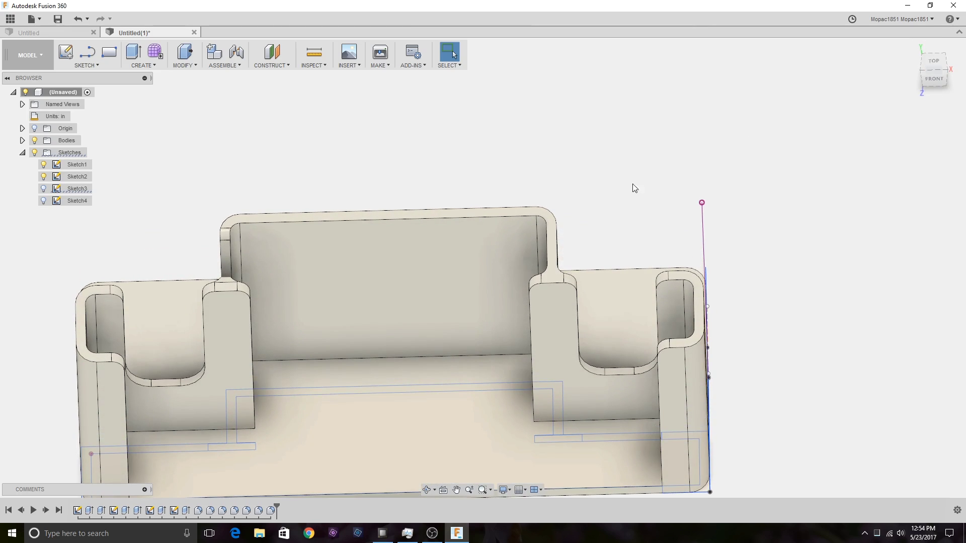
key(f)
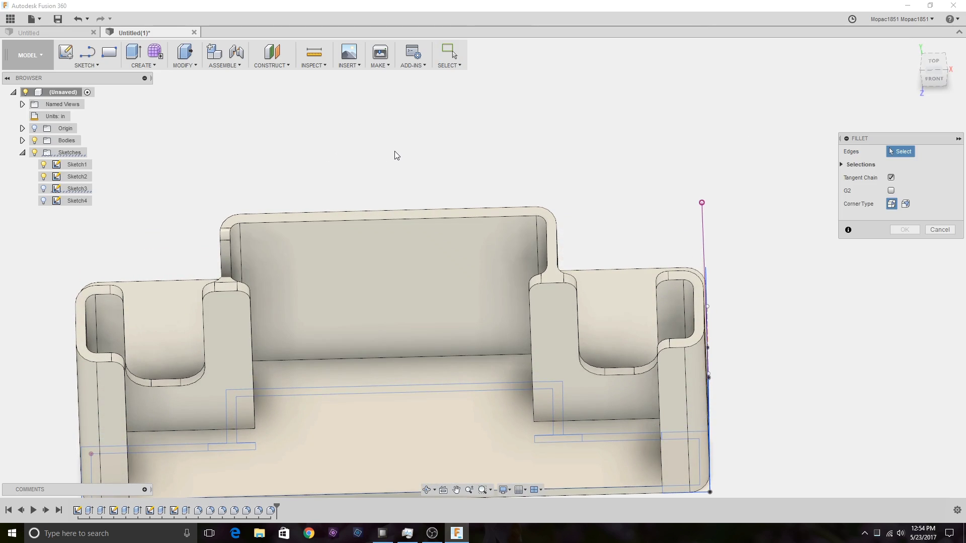
click(123, 314)
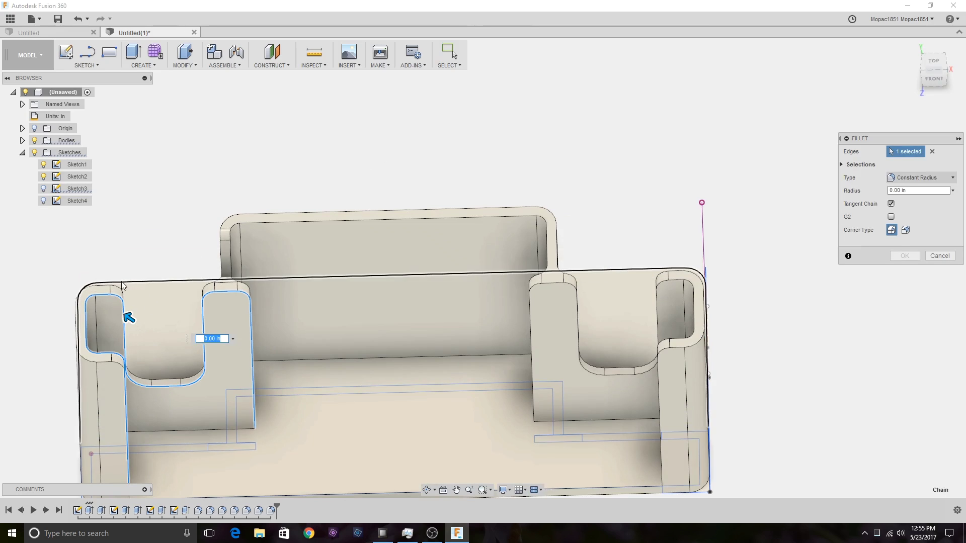
click(92, 289)
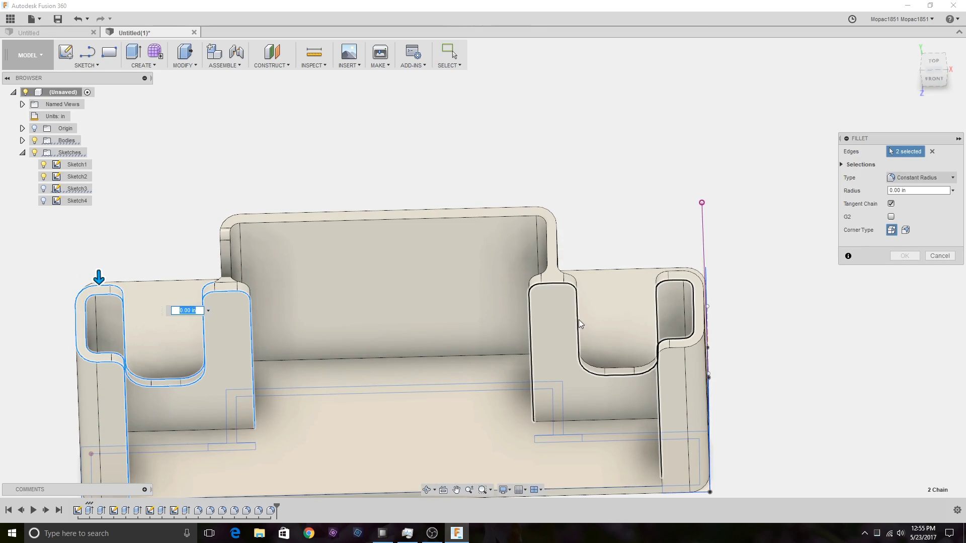
click(569, 291)
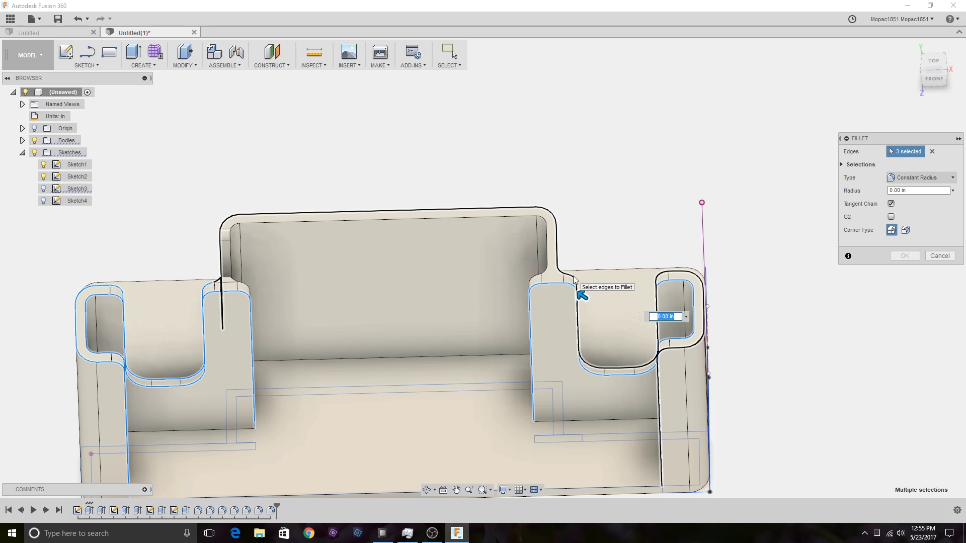
Step: Add the outer rim chain around the right end pocket and central wall, and the central pocket's inner rim chain, to the fillet
shift+middle_drag(935, 65, 935, 134)
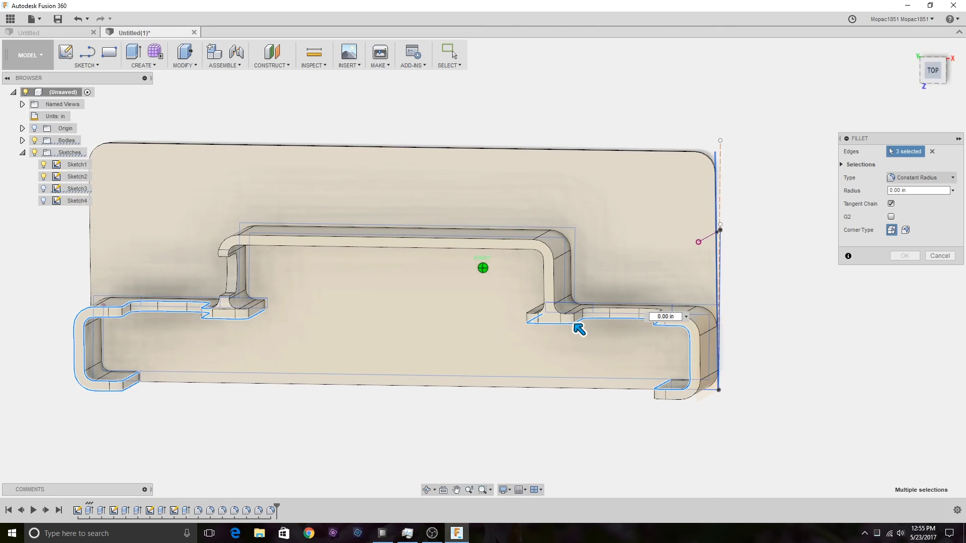
click(703, 362)
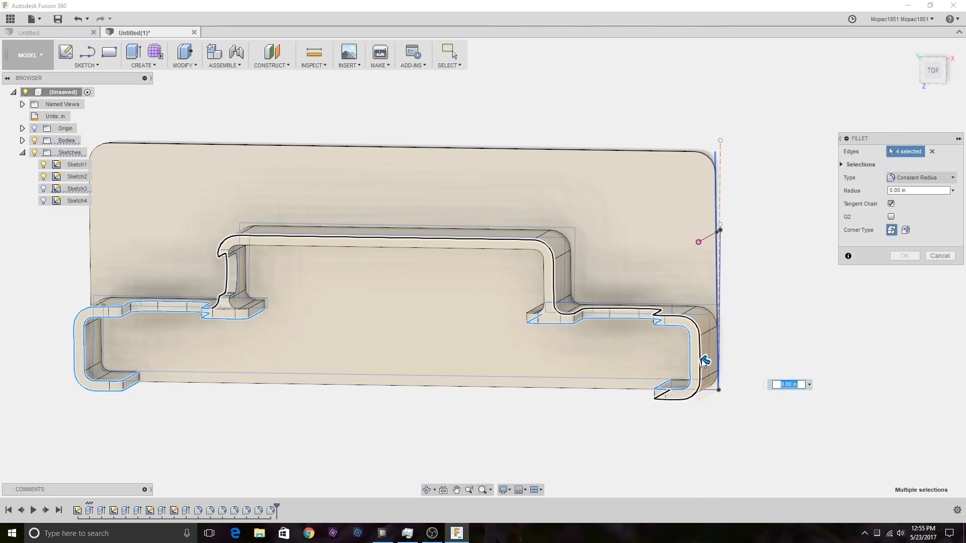
click(544, 300)
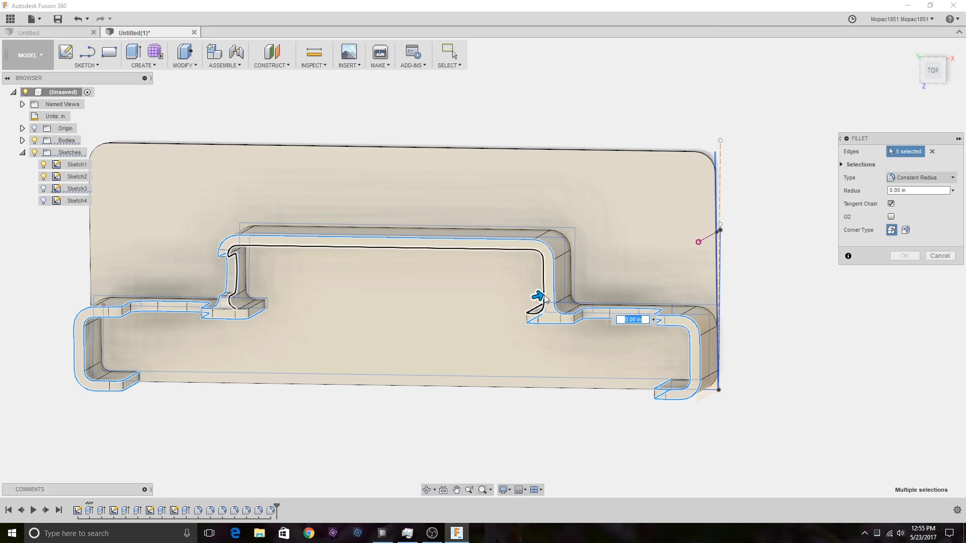
click(936, 65)
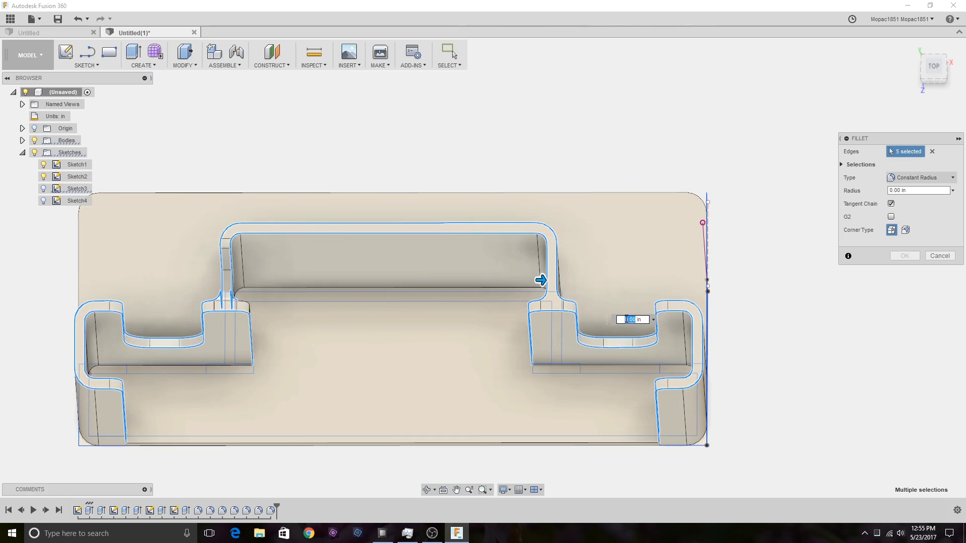
Step: Try fillet radii of 0.04, 0.03, 0.02 and 0.025 in on the five selected wall rim chains
text(0.04)
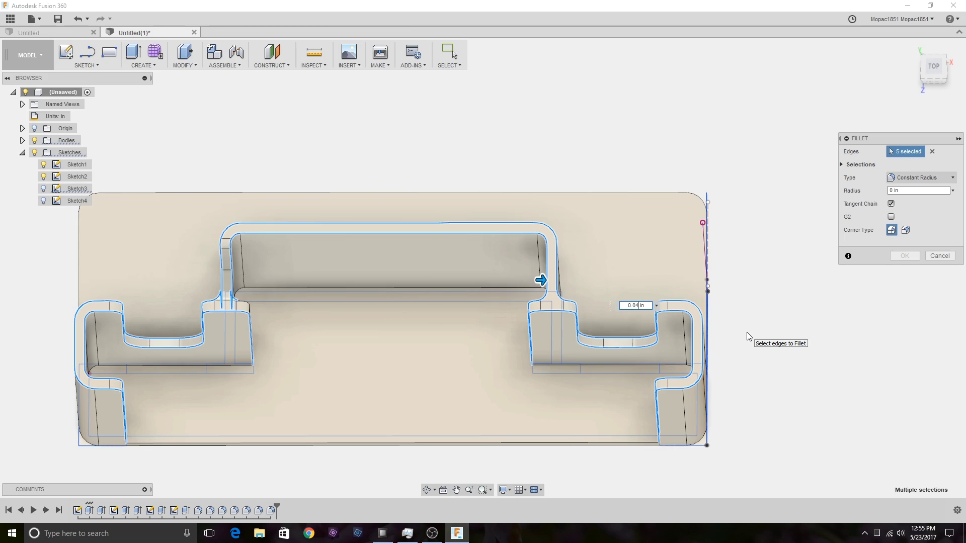
key(Return)
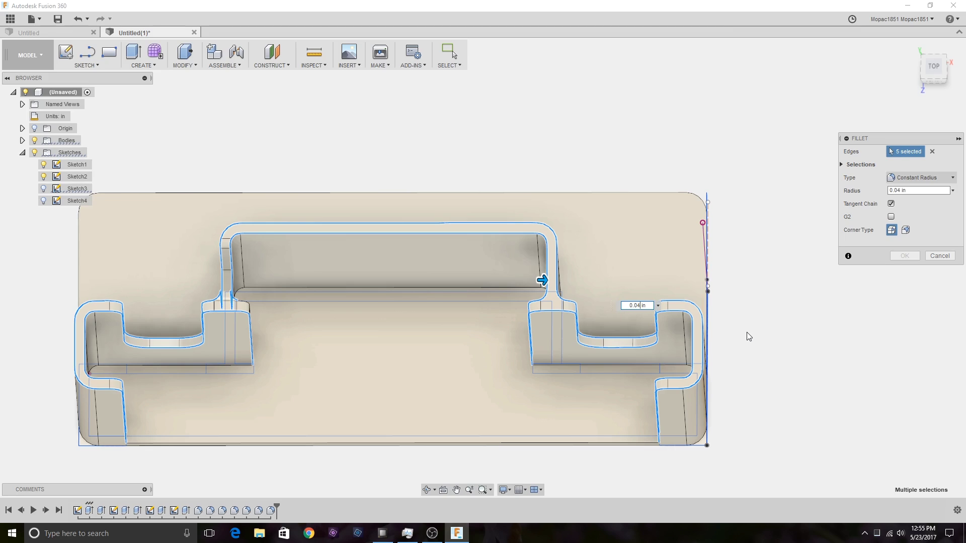
key(Return)
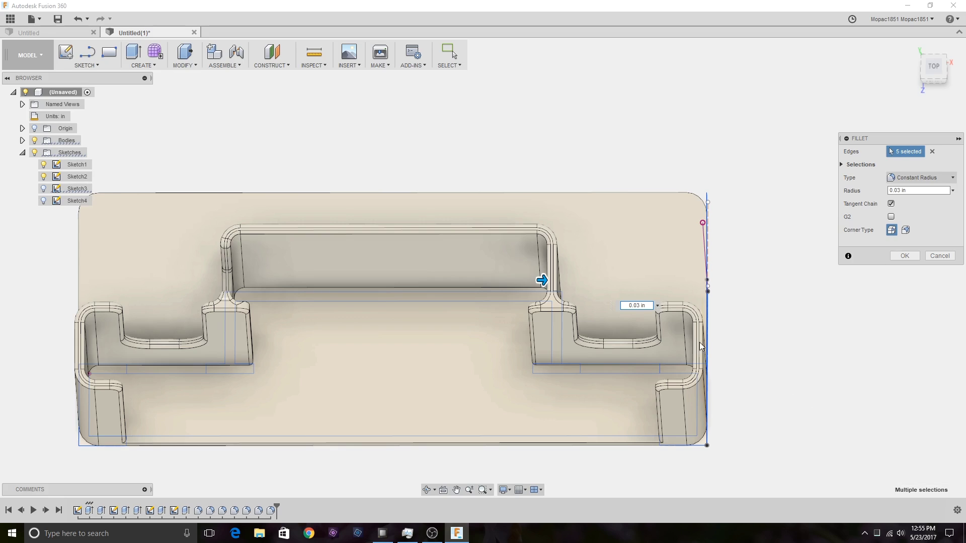
key(BackSpace)
text(2)
key(Return)
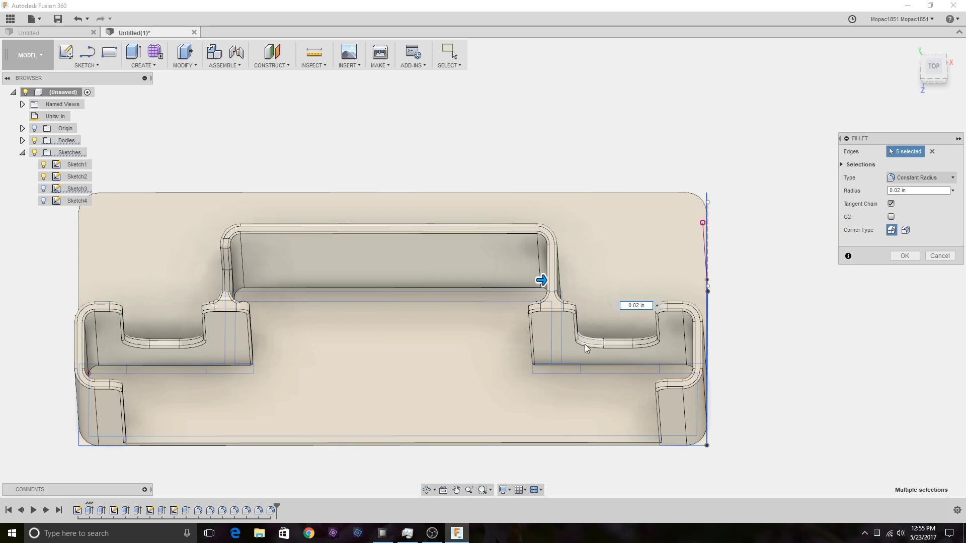
scroll(267, 345, up, 3)
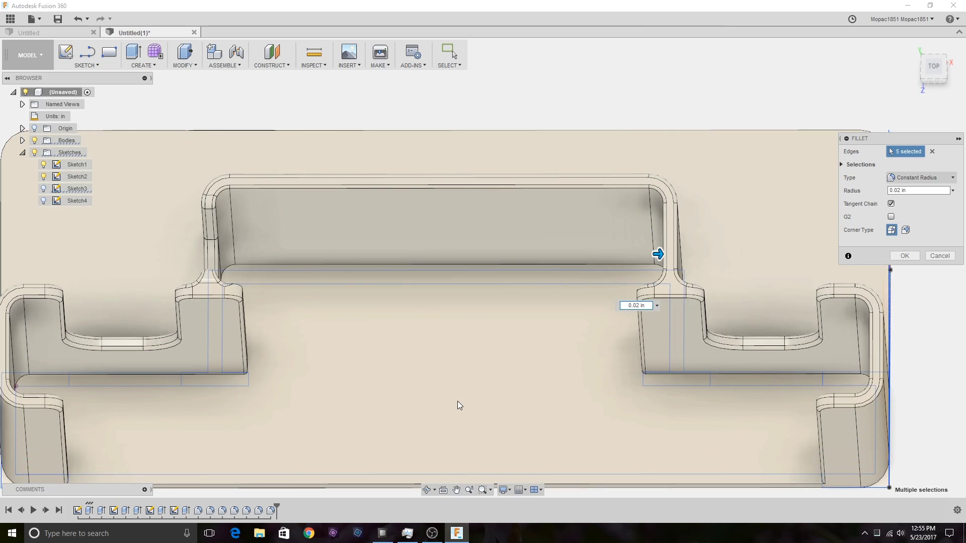
text(5)
key(Return)
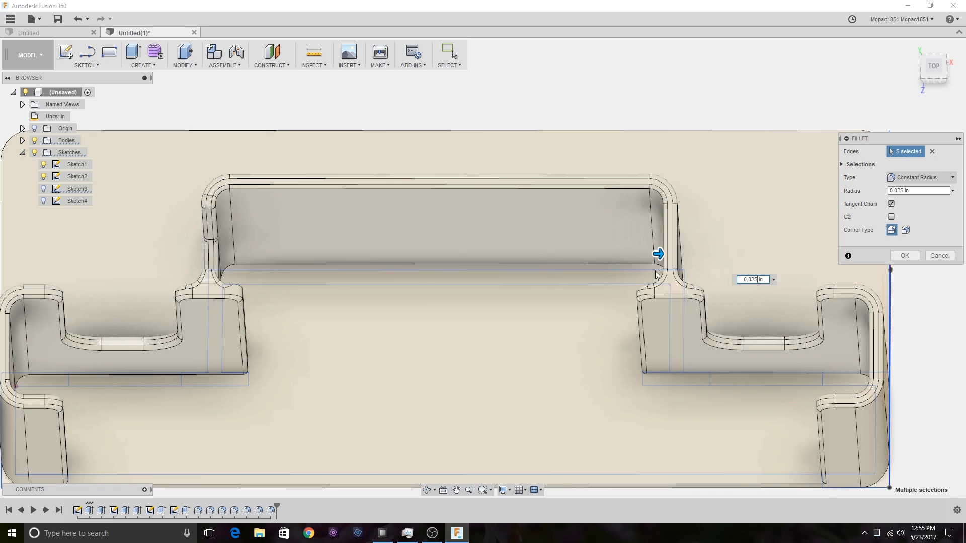
Step: Try a 0.04 in fillet radius again on the five selected wall rim chains
key(BackSpace)
key(BackSpace)
text(4)
key(Return)
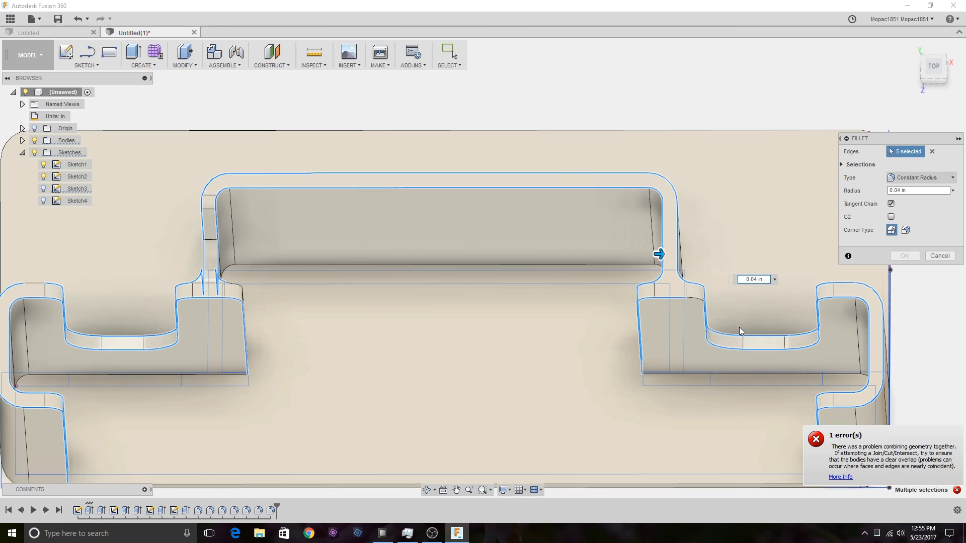
Step: Set the rim fillet radius to 0.025 in and apply it to the five selected chains
key(BackSpace)
text(3)
key(BackSpace)
text(25)
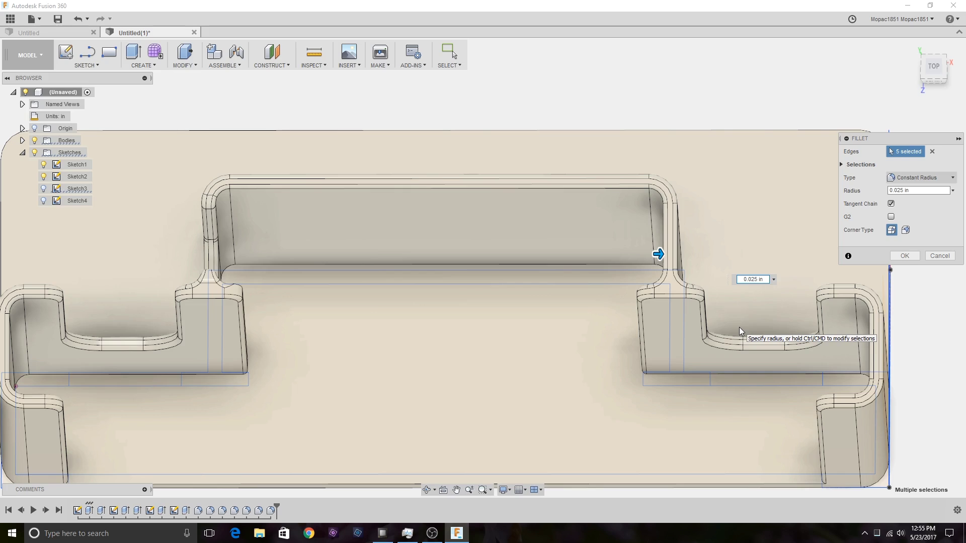
key(Return)
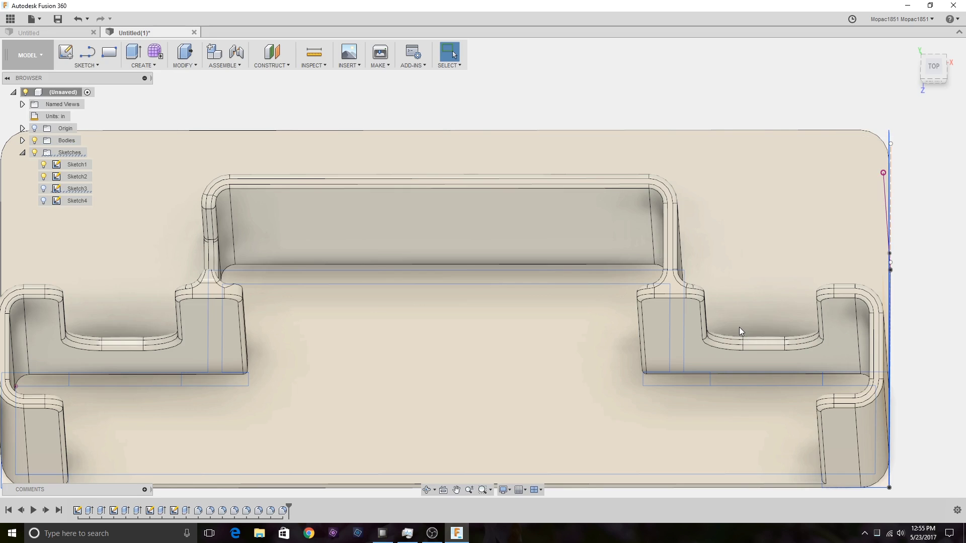
scroll(656, 279, up, 2)
scroll(527, 352, down, 5)
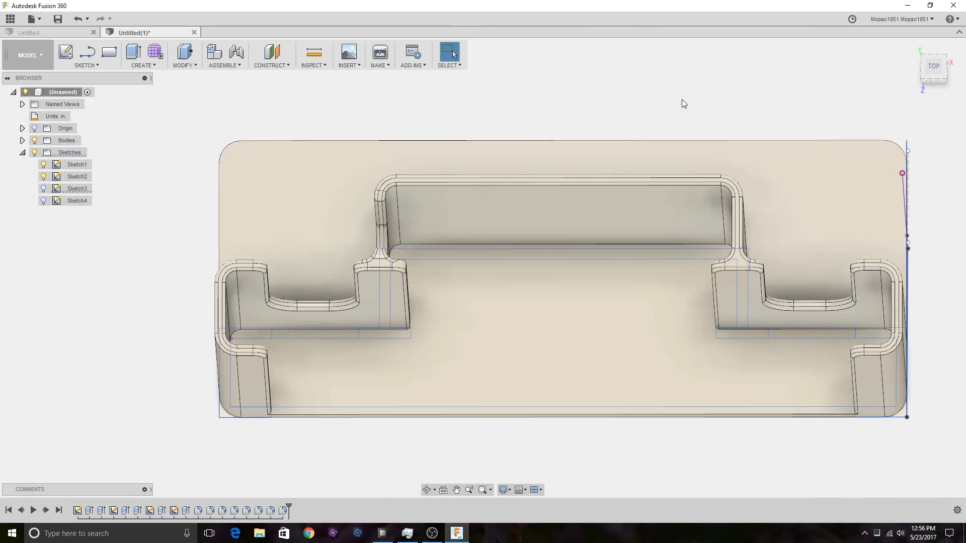
key(f)
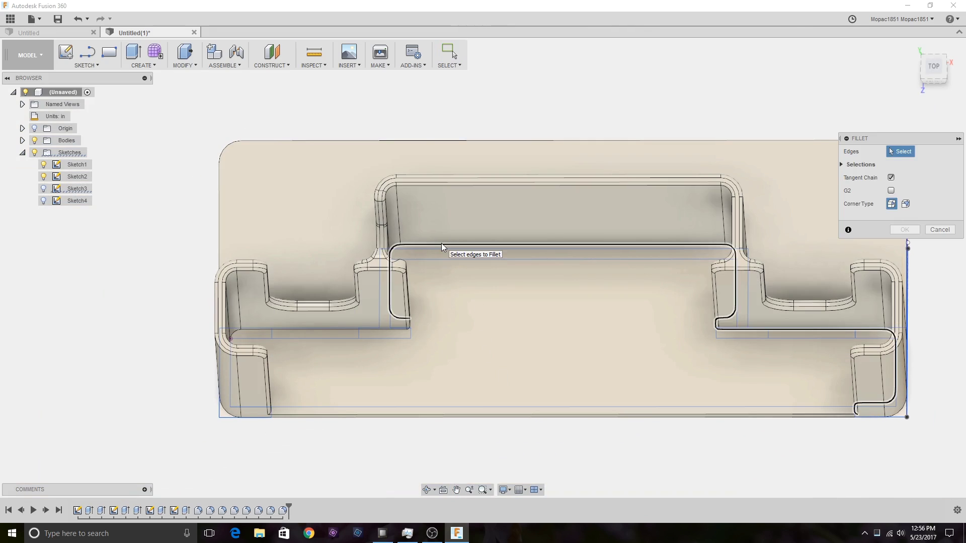
click(442, 244)
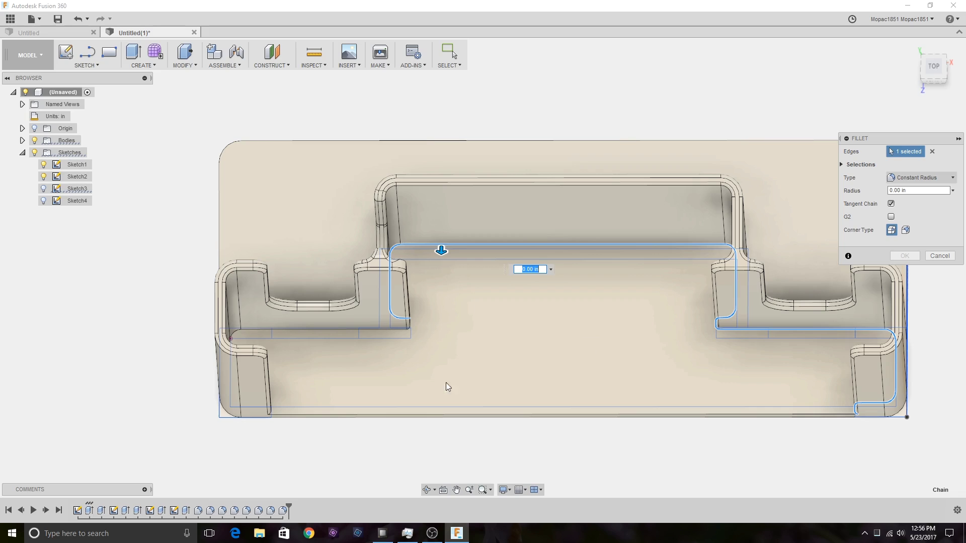
click(396, 331)
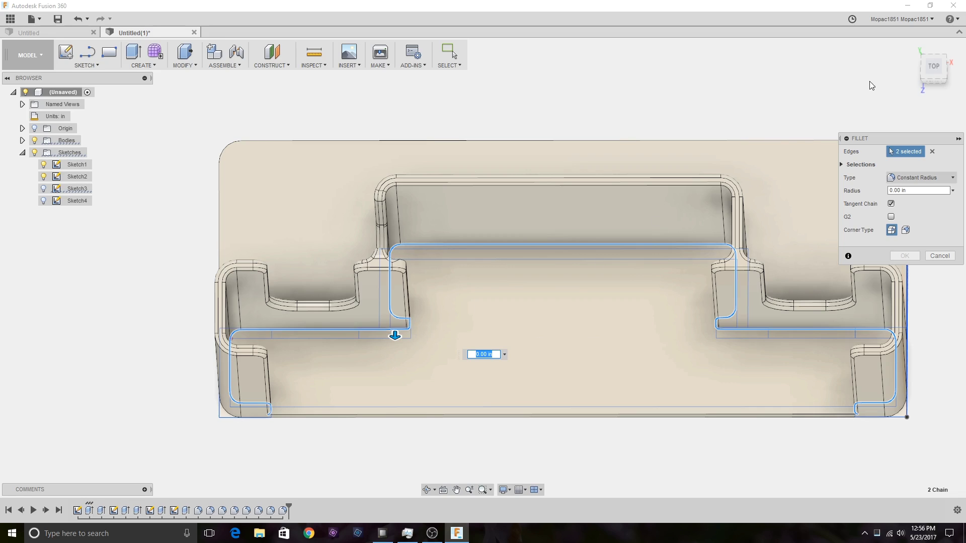
mouse_move(483, 267)
shift+middle_down()
mouse_move(508, 270)
mouse_move(548, 252)
mouse_move(459, 247)
shift+middle_up()
scroll(462, 260, up, 6)
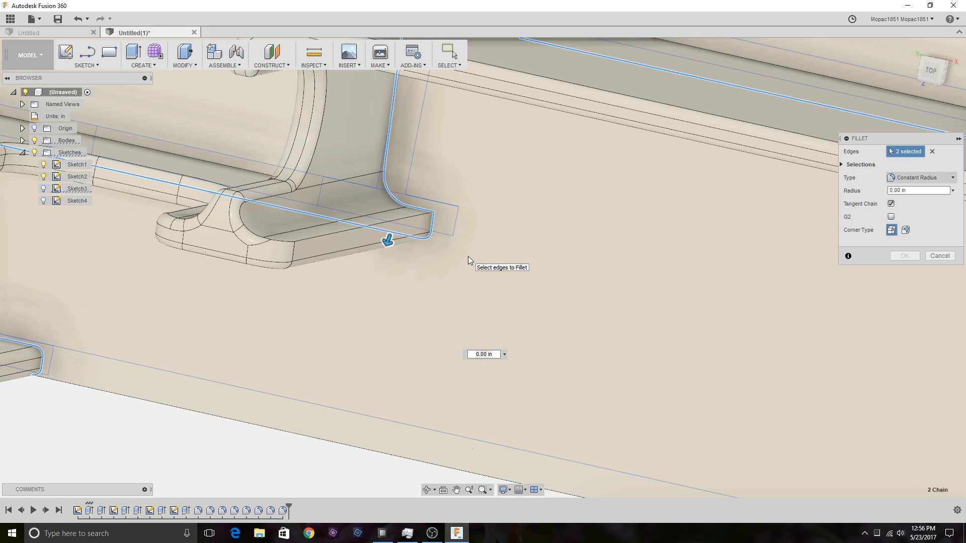
key(Escape)
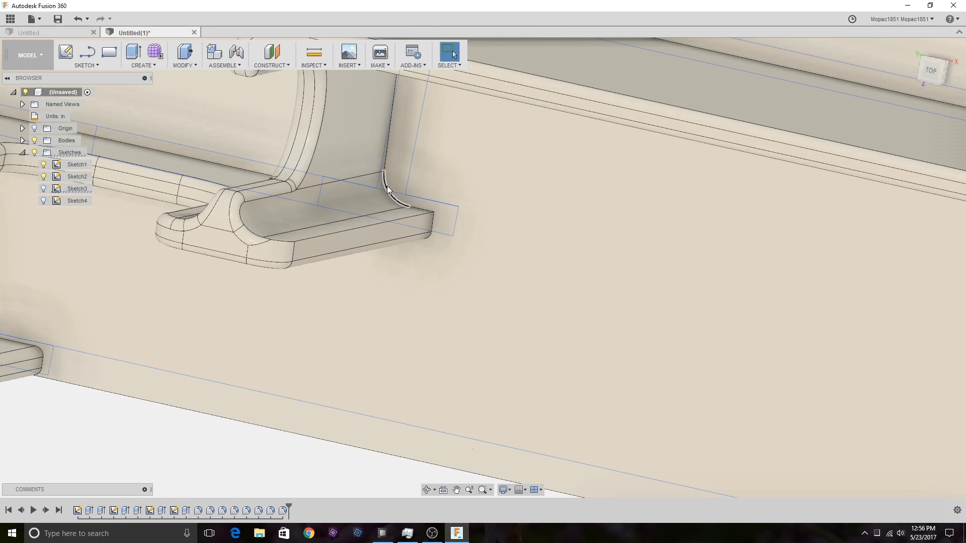
Step: Fillet the remaining sharp edge on the free end of the wall between the left and central pockets with a 0.025 in radius
key(f)
click(359, 226)
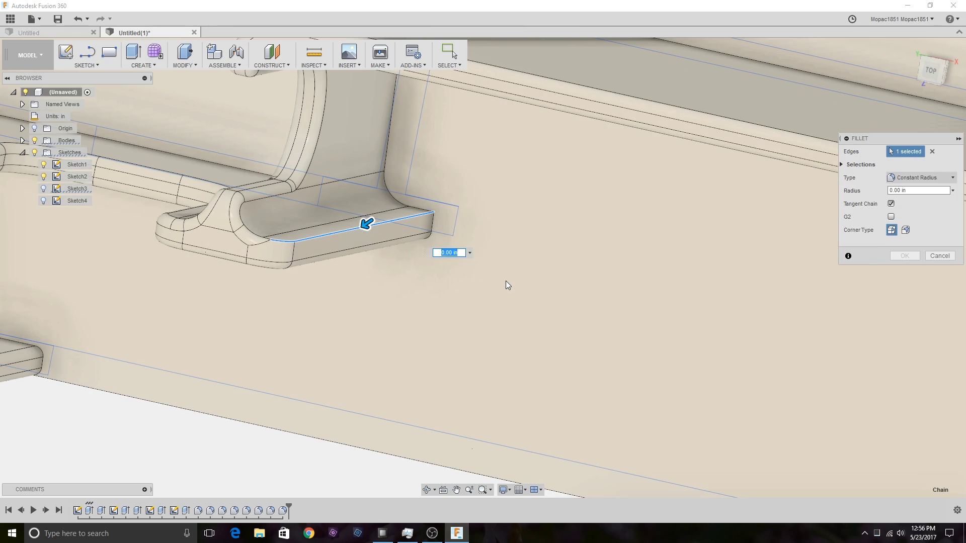
text(.025)
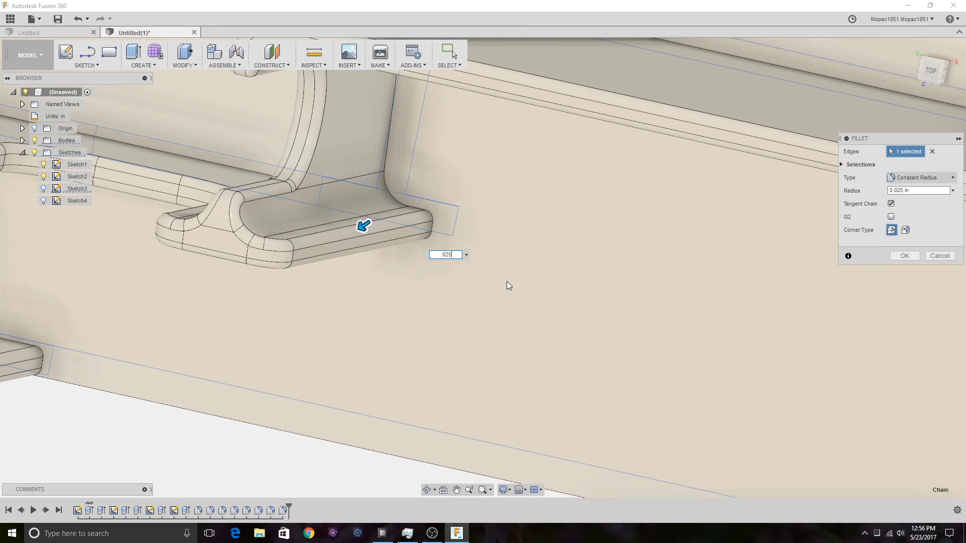
key(Return)
Step: Start a fillet on the inner chain where the pocket walls meet the base plate and try a 0.05 in radius
middle_drag(665, 295, 669, 265)
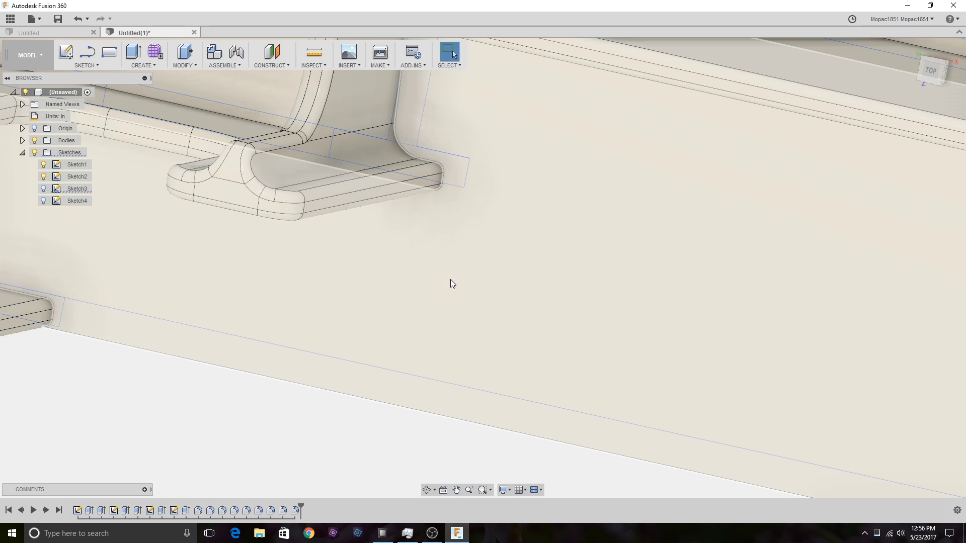
key(f)
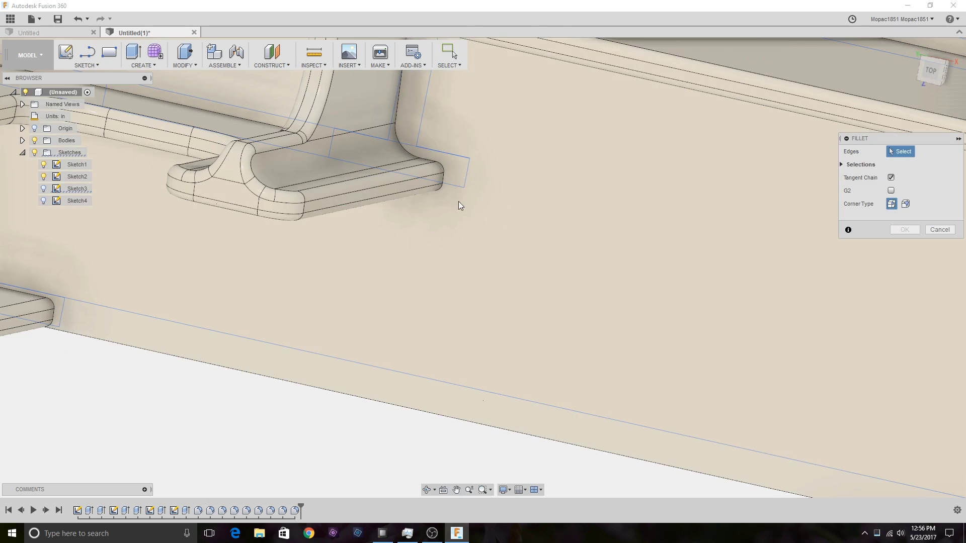
click(406, 147)
click(926, 71)
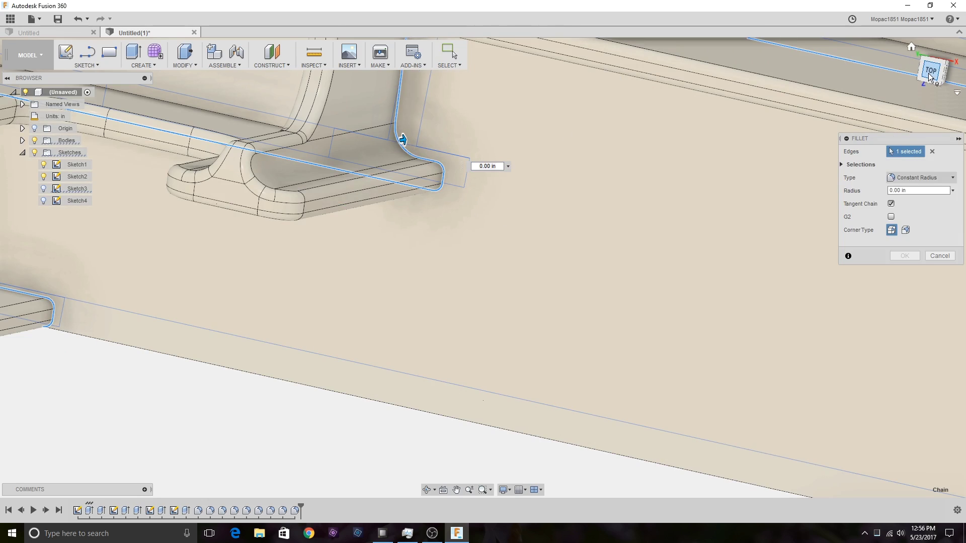
scroll(629, 302, down, 5)
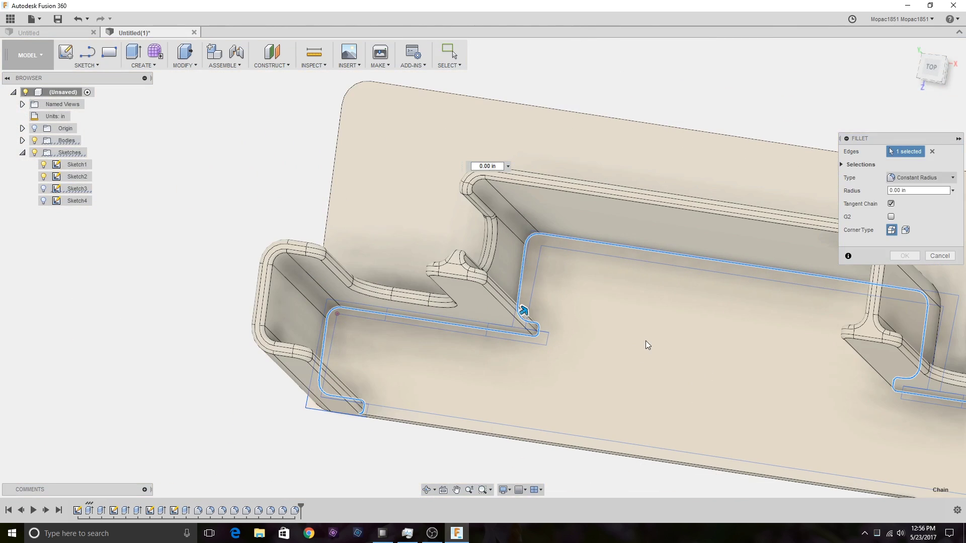
middle_drag(643, 340, 549, 281)
text(.05)
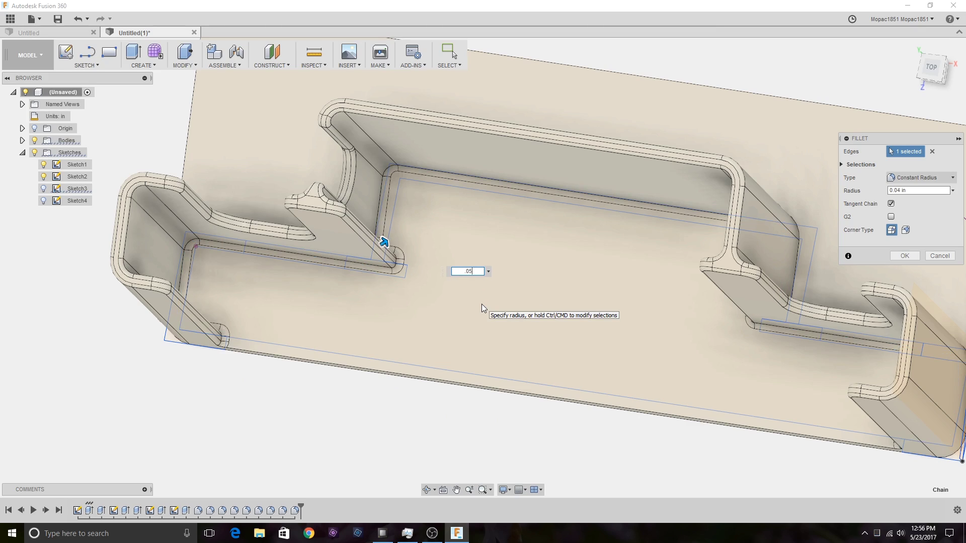
click(935, 69)
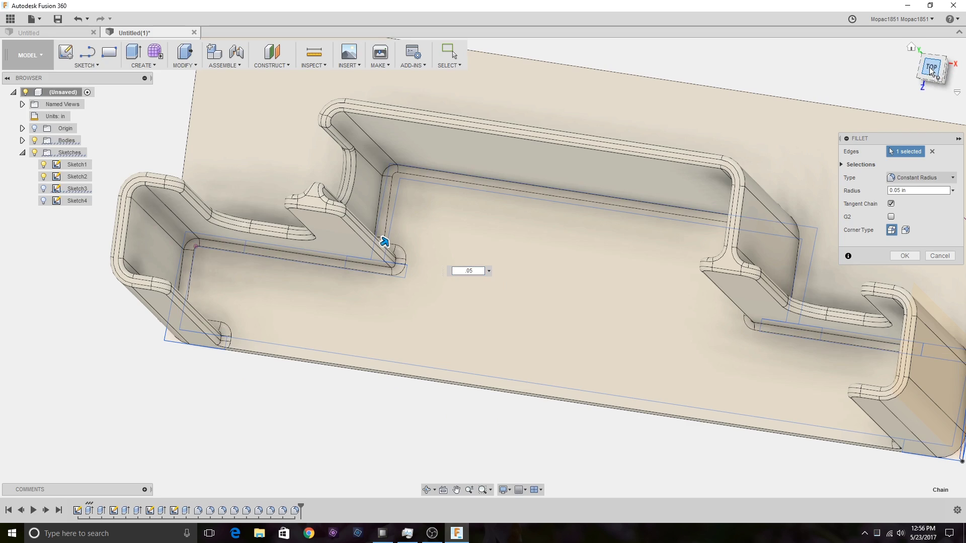
mouse_move(373, 415)
shift+middle_down()
mouse_move(339, 401)
mouse_move(364, 398)
mouse_move(287, 347)
mouse_move(319, 390)
mouse_move(366, 404)
shift+middle_up()
shift+middle_drag(482, 263, 484, 263)
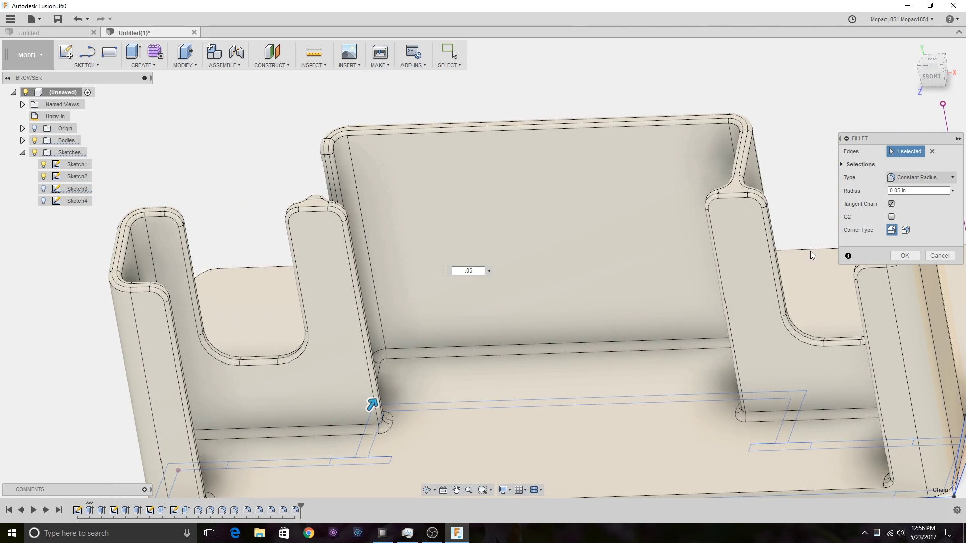
Step: Set the inner wall-to-base fillet radius to 0.075 in and apply it
click(903, 190)
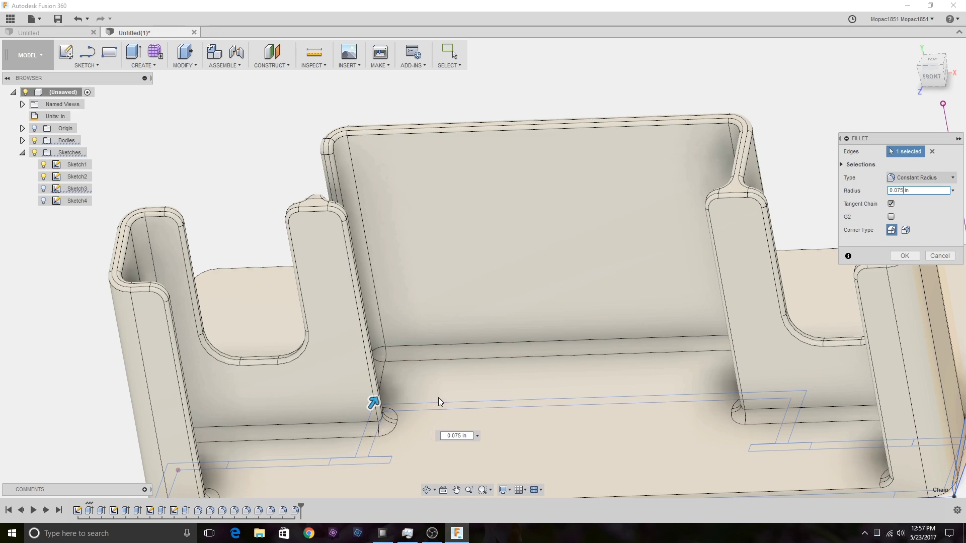
scroll(566, 396, down, 3)
shift+middle_drag(483, 268, 680, 361)
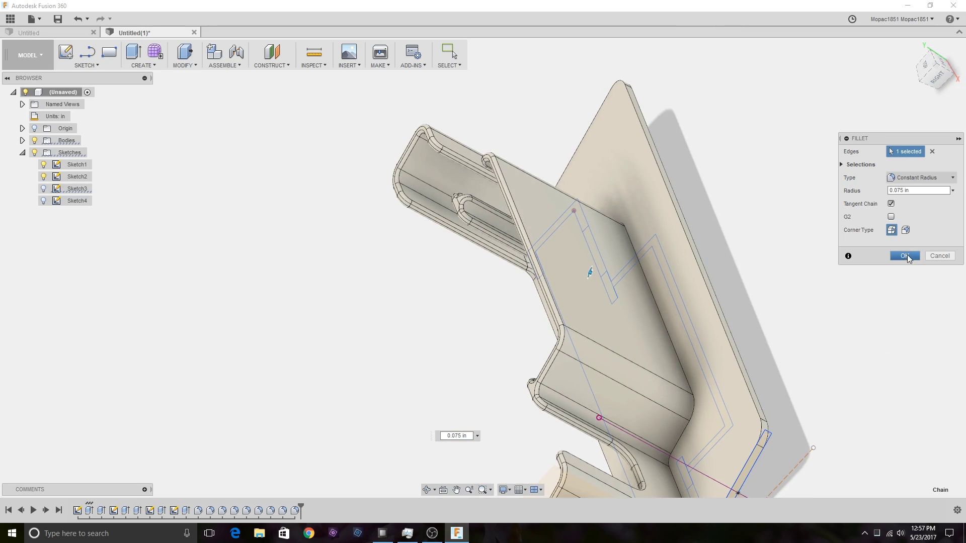
click(905, 255)
Step: Fillet the outer chain where the back of the walls meets the base plate with a 0.075 in radius
key(f)
click(659, 312)
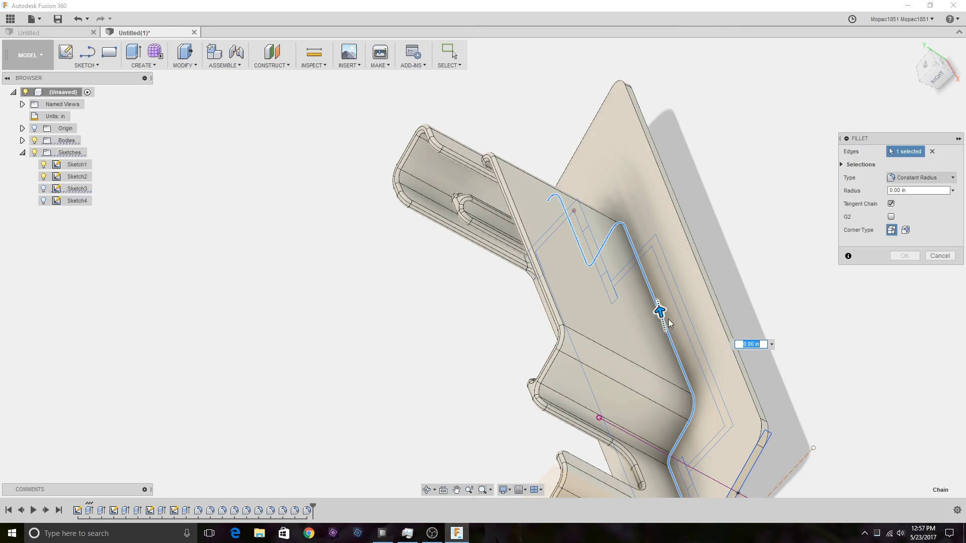
click(912, 190)
text(0.075)
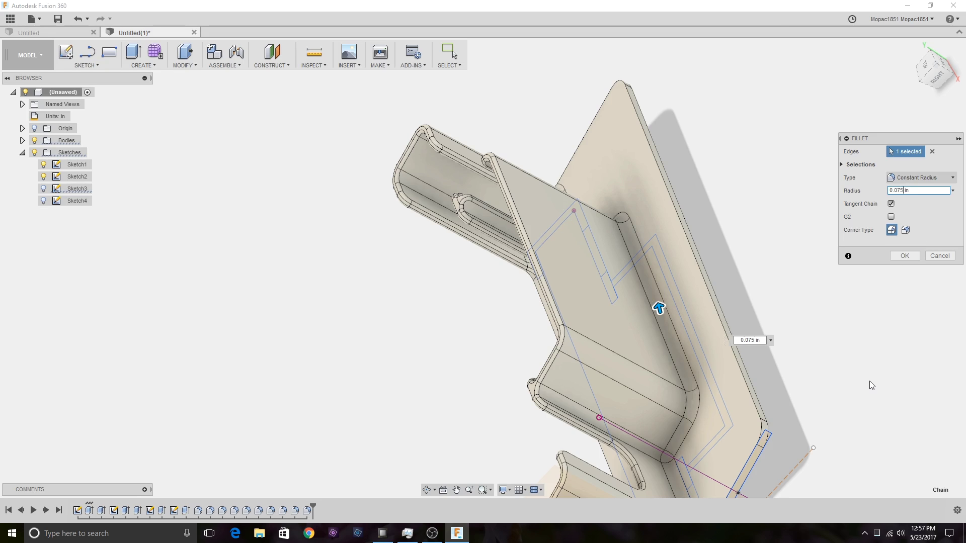
key(Return)
Step: Save the finished design as Droid Mini and close the empty untitled design
mouse_move(928, 74)
mouse_down()
mouse_move(960, 82)
mouse_move(925, 76)
mouse_up()
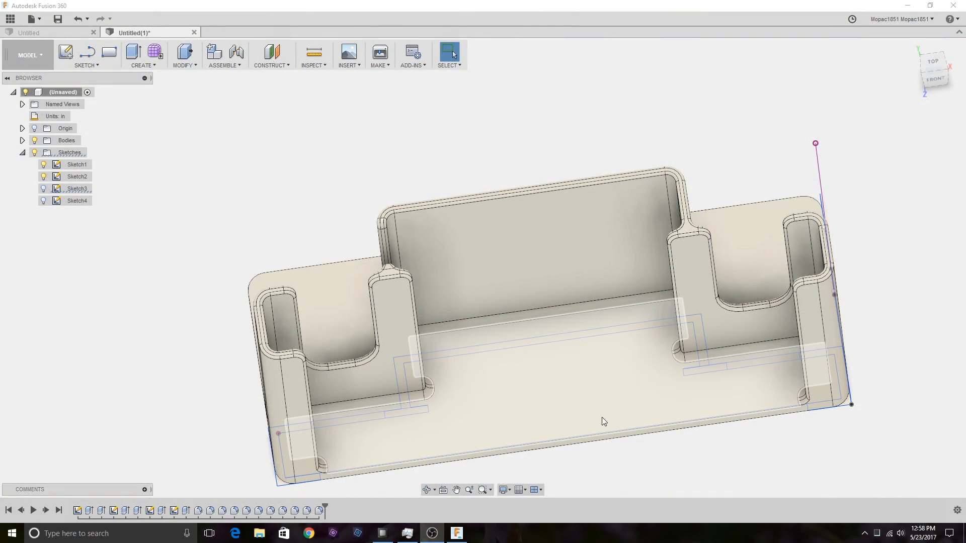
click(937, 69)
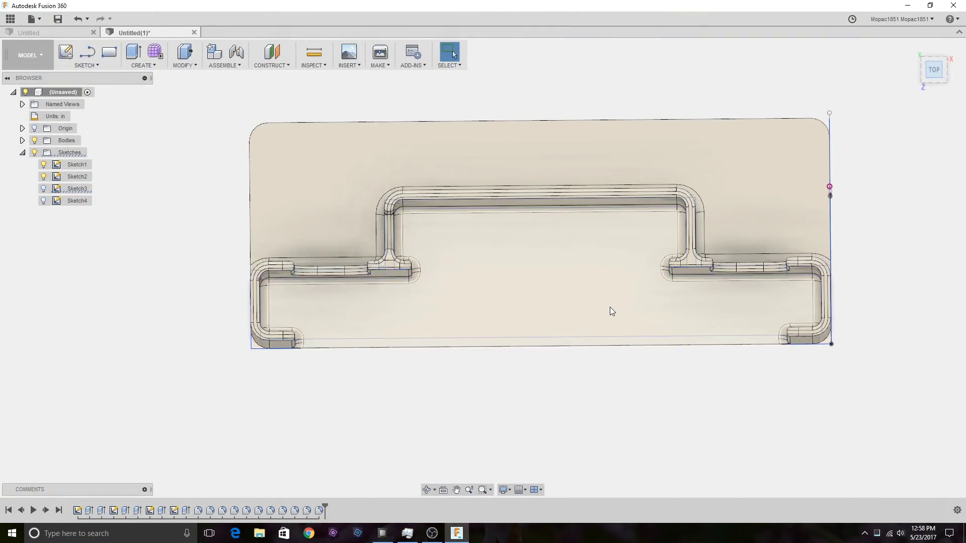
drag(934, 70, 901, 75)
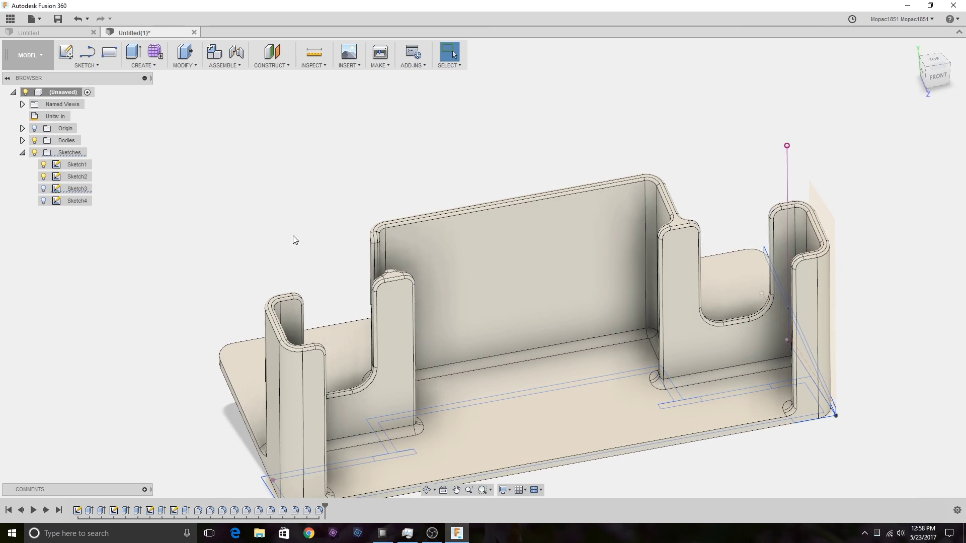
key(ctrl+s)
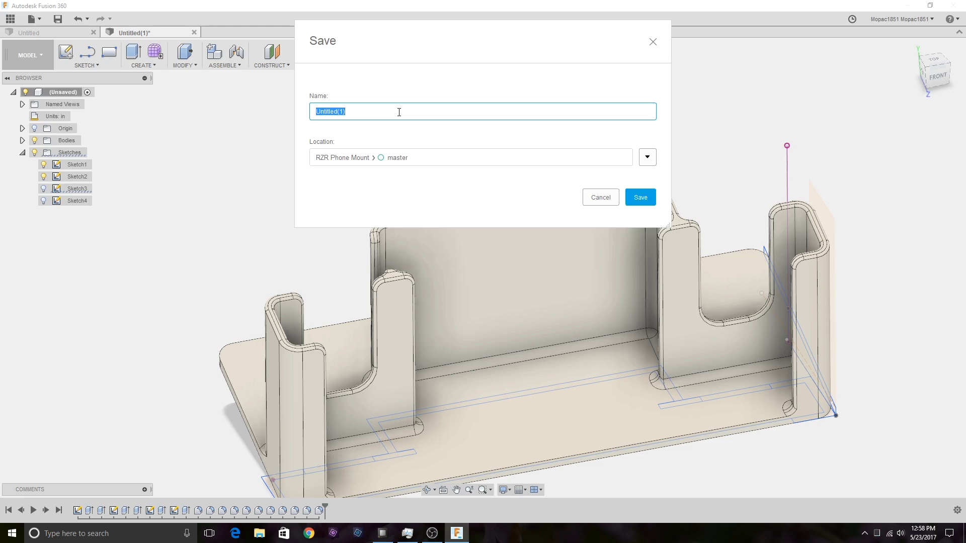
text(Droid Mini)
click(636, 200)
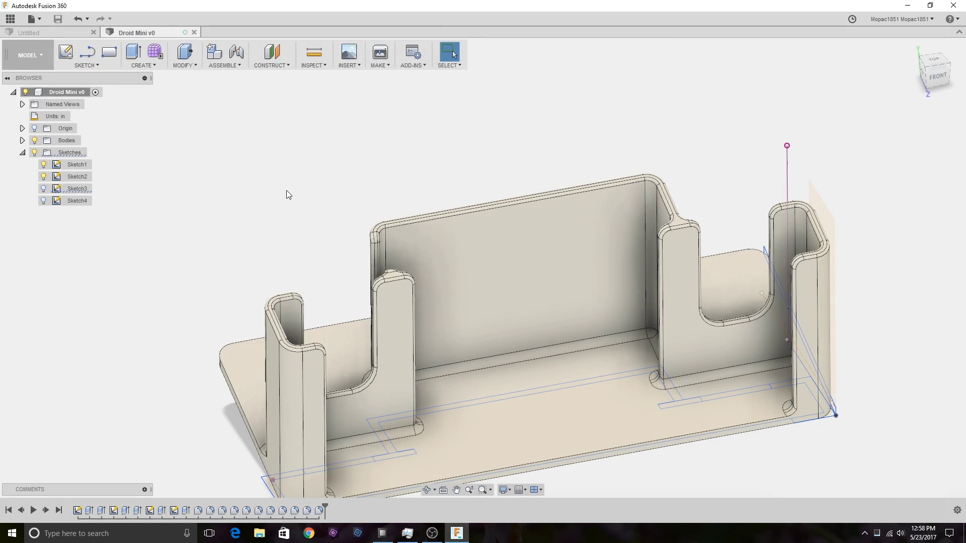
click(56, 32)
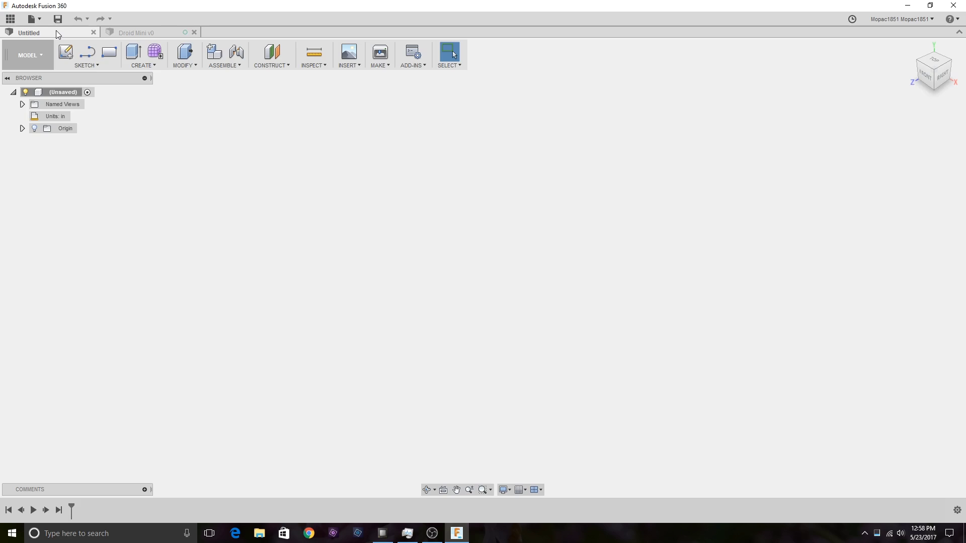
click(93, 32)
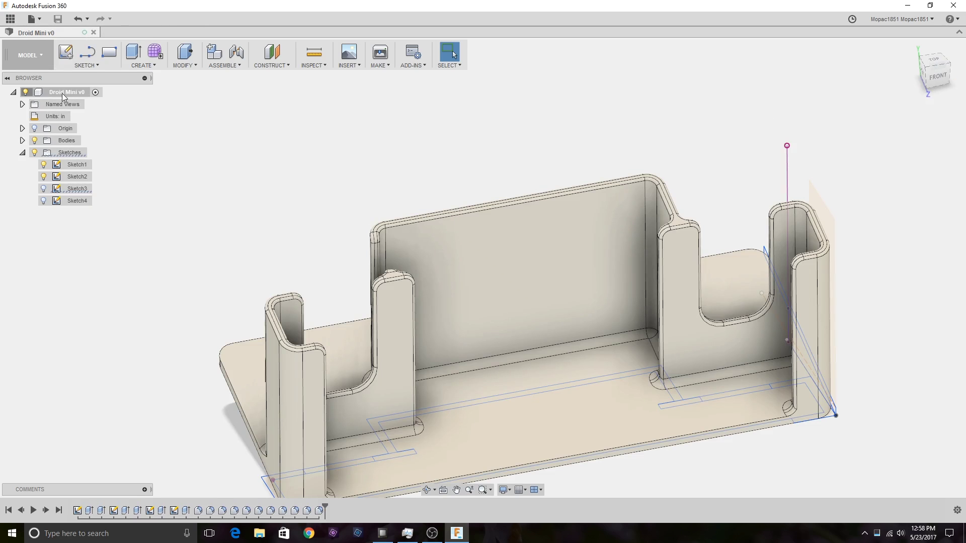
Step: Export the whole Droid Mini design as a binary STL and send it to the RepetierHost print utility
right_click(58, 92)
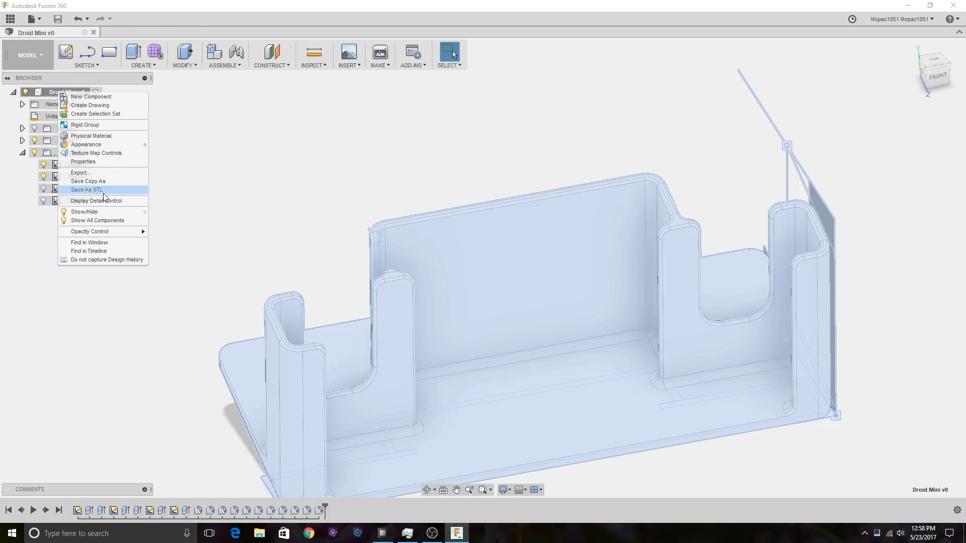
click(87, 190)
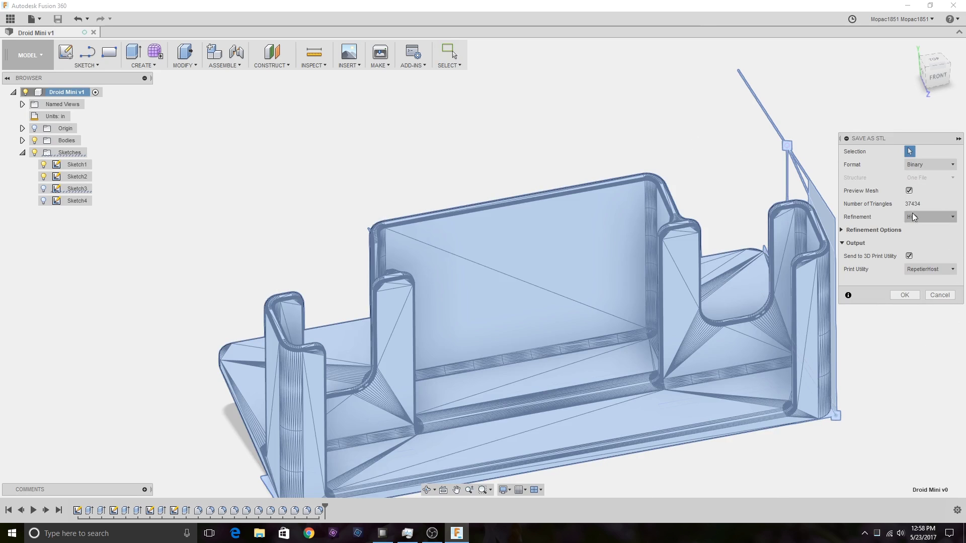
click(905, 295)
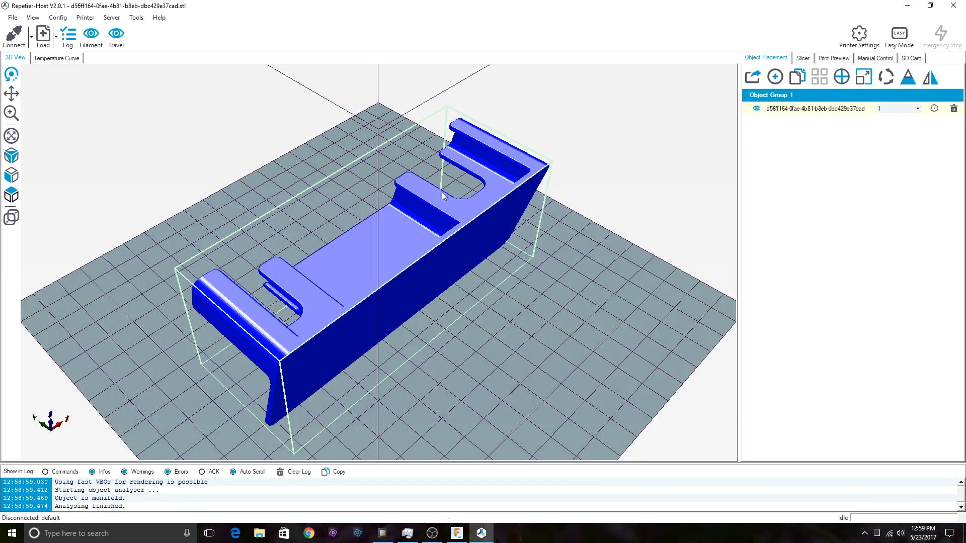
Step: In Repetier-Host, rotate the holder 75 degrees about X and check from the side how its base sits on the print bed
drag(441, 360, 413, 307)
click(887, 77)
double_click(789, 113)
double_click(791, 87)
text(75)
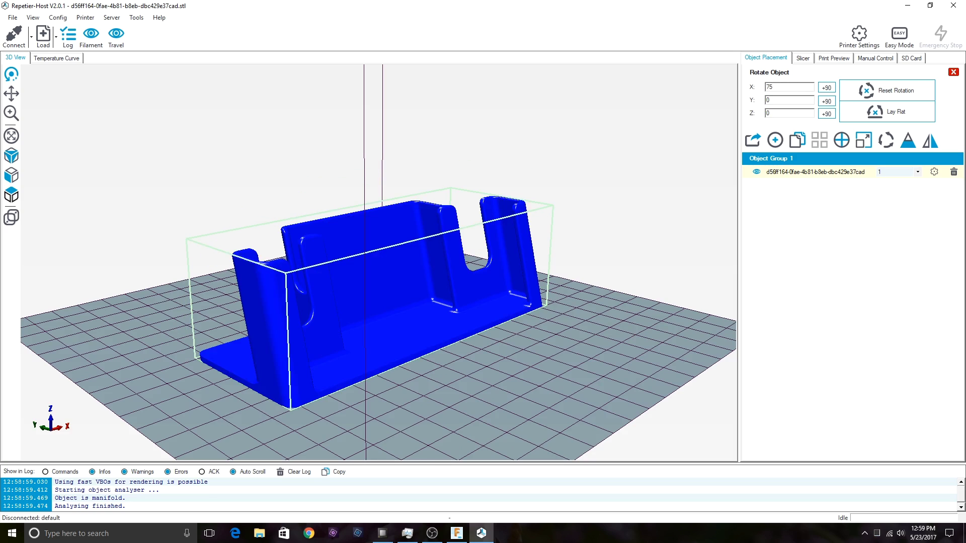
drag(267, 315, 375, 274)
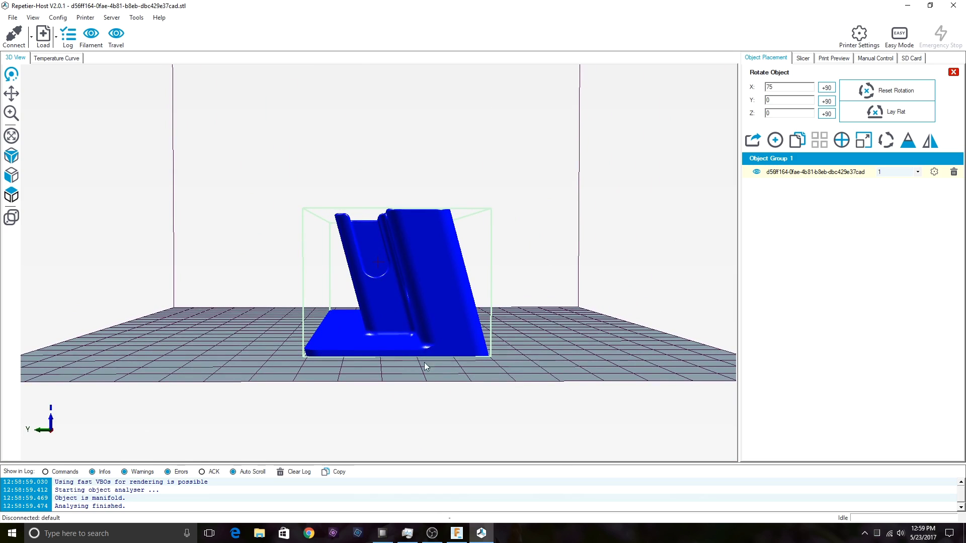
scroll(440, 330, up, 3)
drag(439, 331, 403, 393)
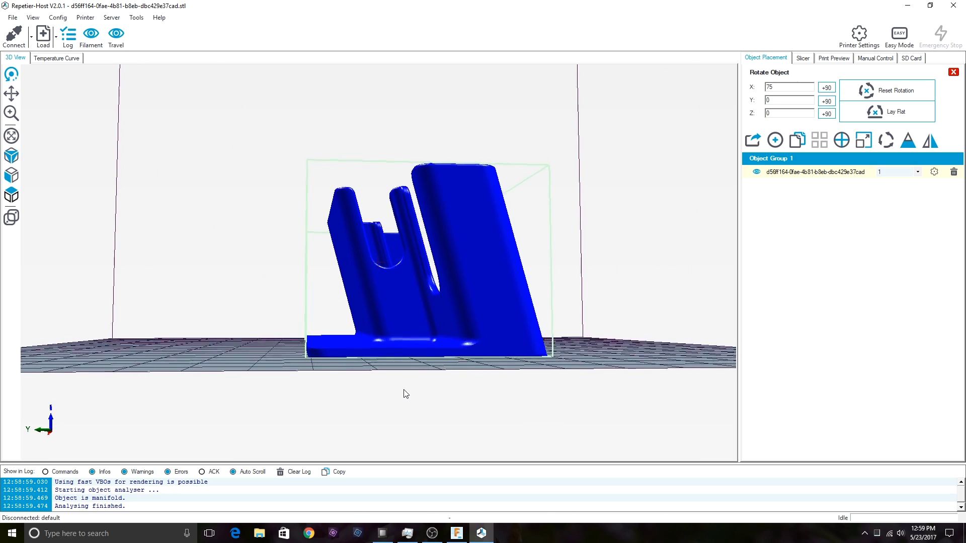
Step: Inspect the base plate's free end up close, switch back to Fusion 360 and open Sketch2, the slanted base profile, for editing
scroll(287, 351, up, 5)
mouse_move(288, 356)
mouse_down()
mouse_move(309, 235)
mouse_move(288, 330)
mouse_move(304, 338)
mouse_move(287, 354)
mouse_up()
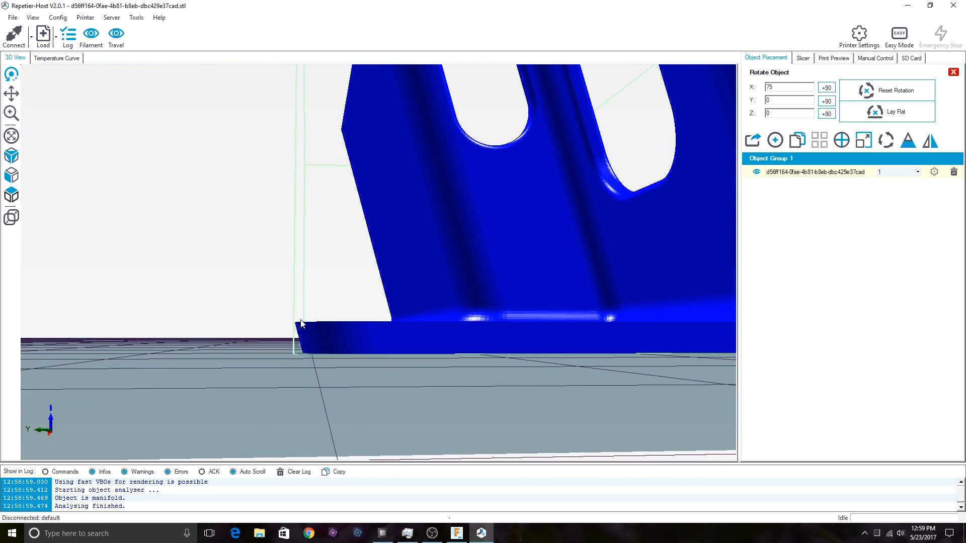
click(457, 533)
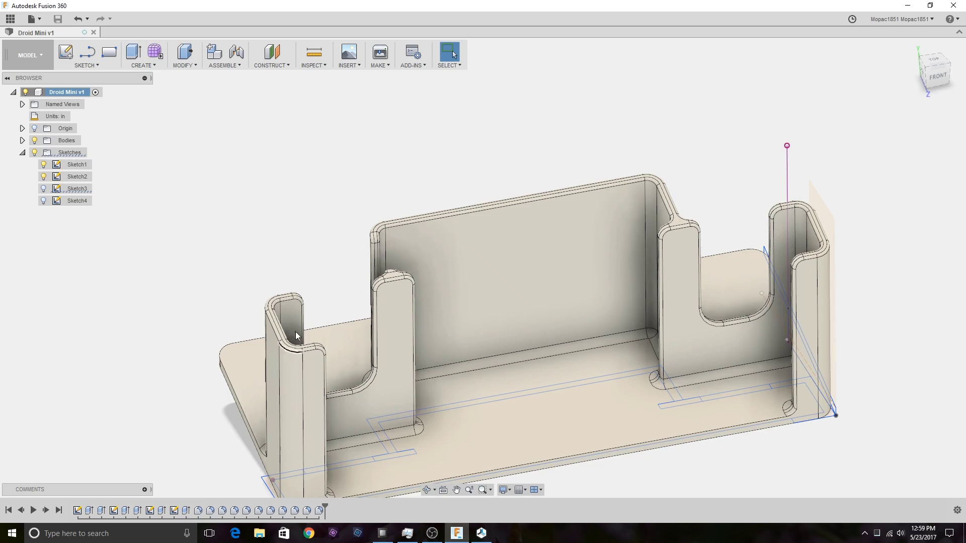
double_click(89, 178)
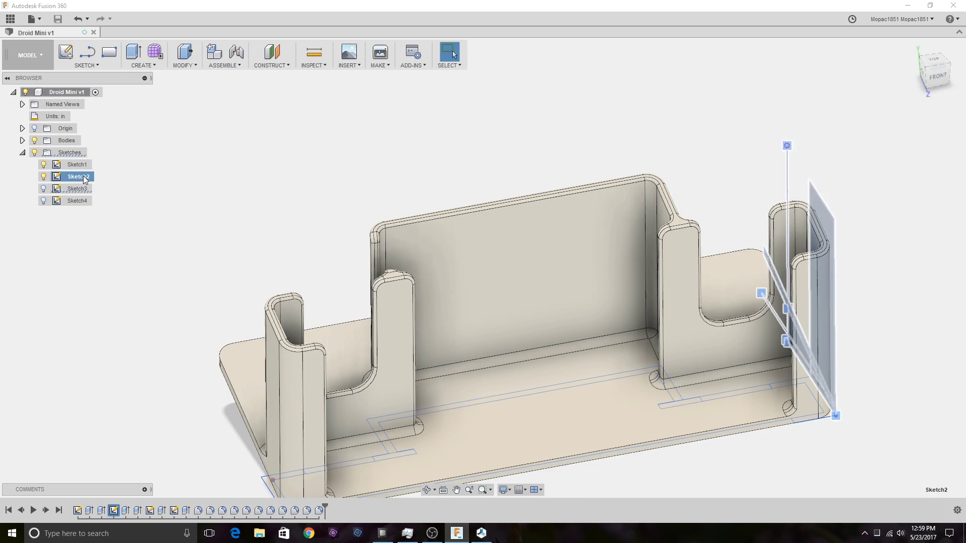
scroll(673, 437, down, 1)
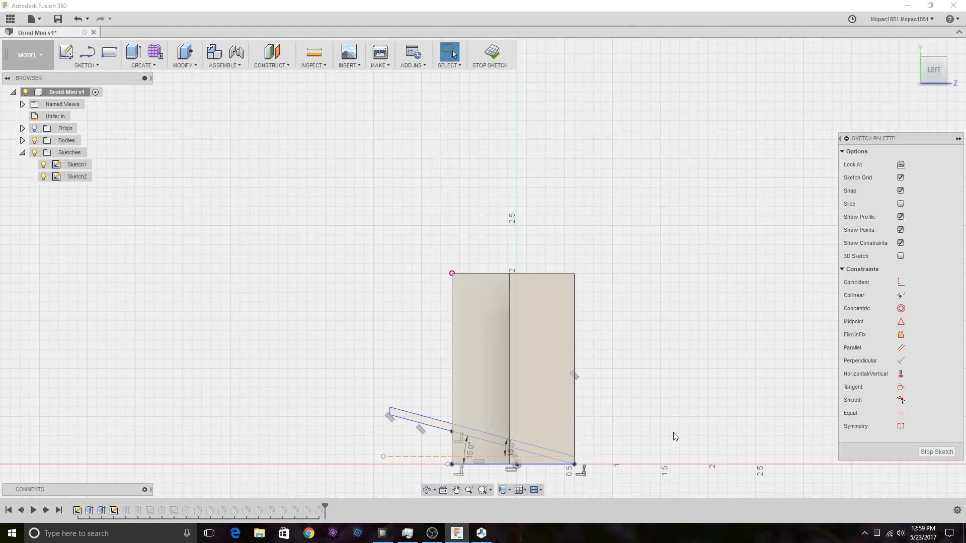
scroll(673, 436, up, 4)
middle_drag(591, 428, 619, 306)
scroll(619, 307, up, 3)
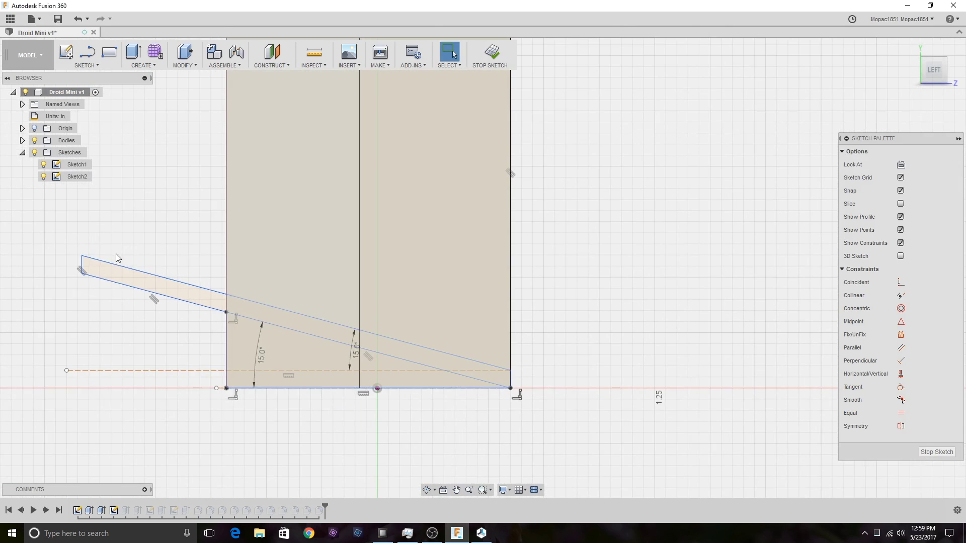
mouse_move(119, 231)
middle_down()
mouse_move(203, 233)
mouse_move(306, 261)
middle_up()
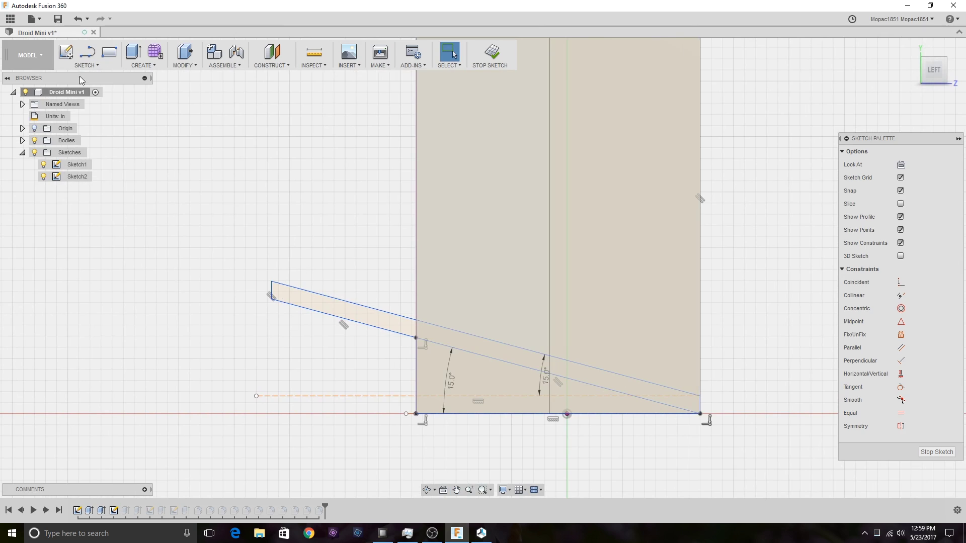
key(l)
click(271, 283)
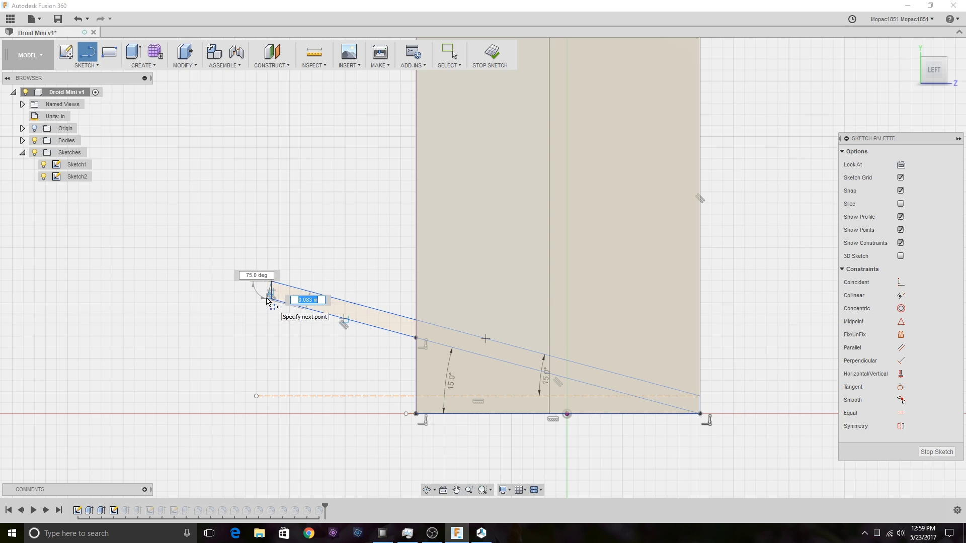
scroll(267, 301, down, 1)
scroll(268, 299, up, 5)
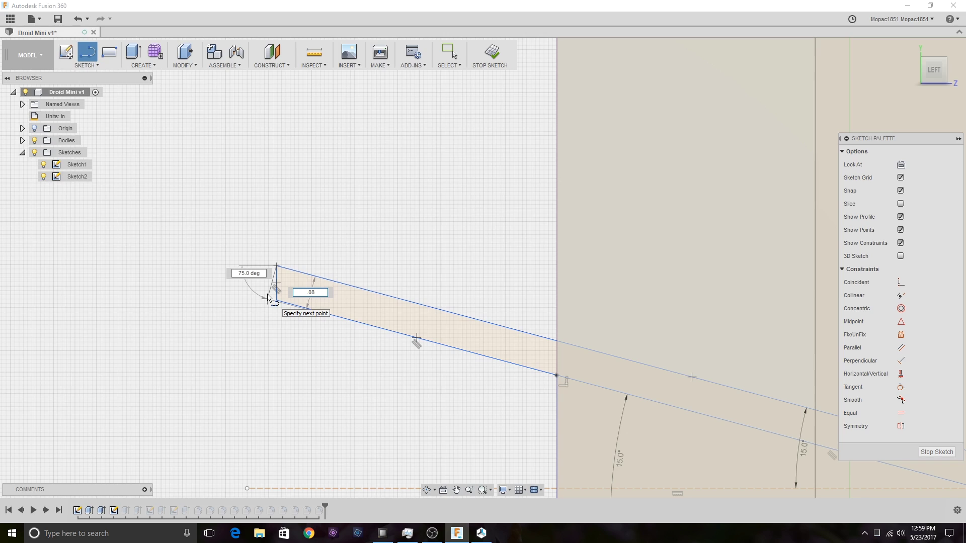
click(268, 298)
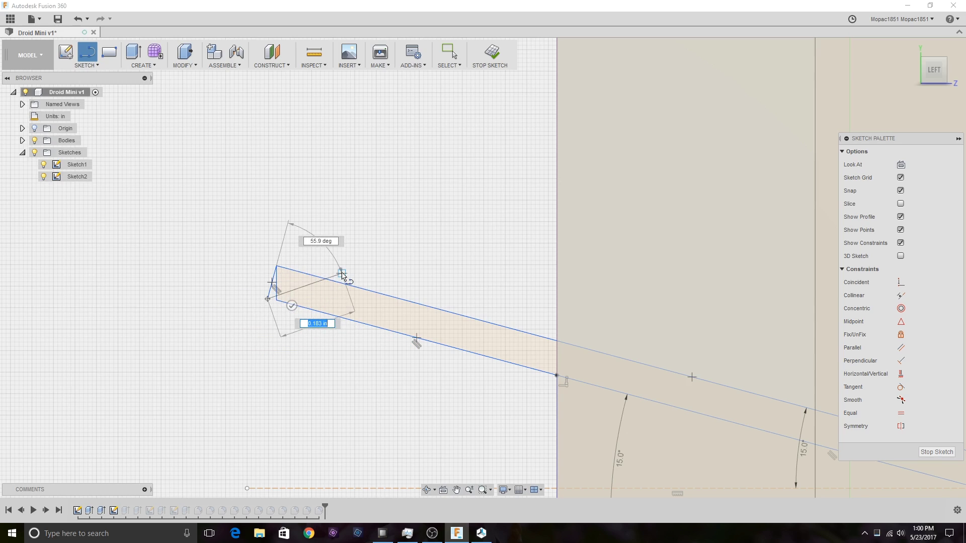
key(Escape)
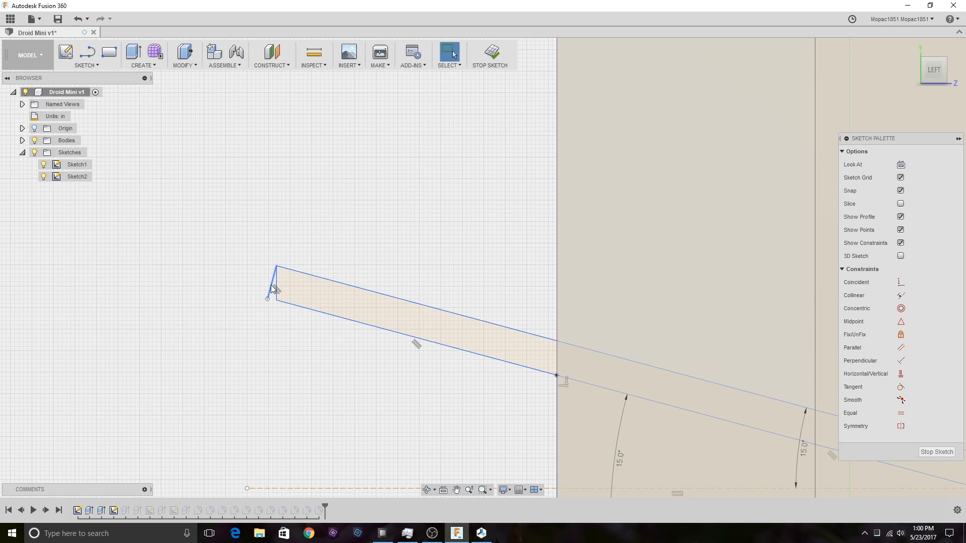
click(272, 289)
key(Delete)
Step: Draw a line about 0.085 in long square to the slanted profile's upper end corner and join it to the lower corner
key(l)
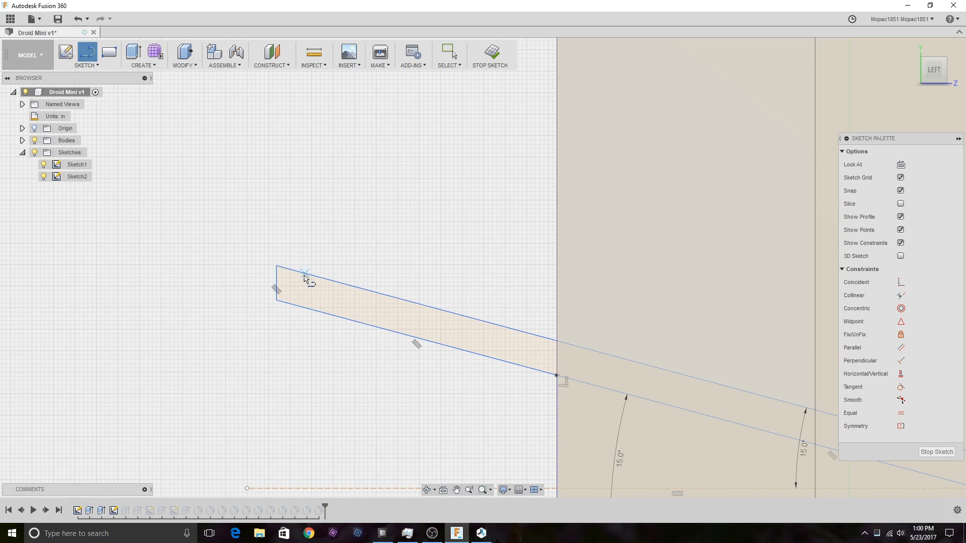
click(277, 267)
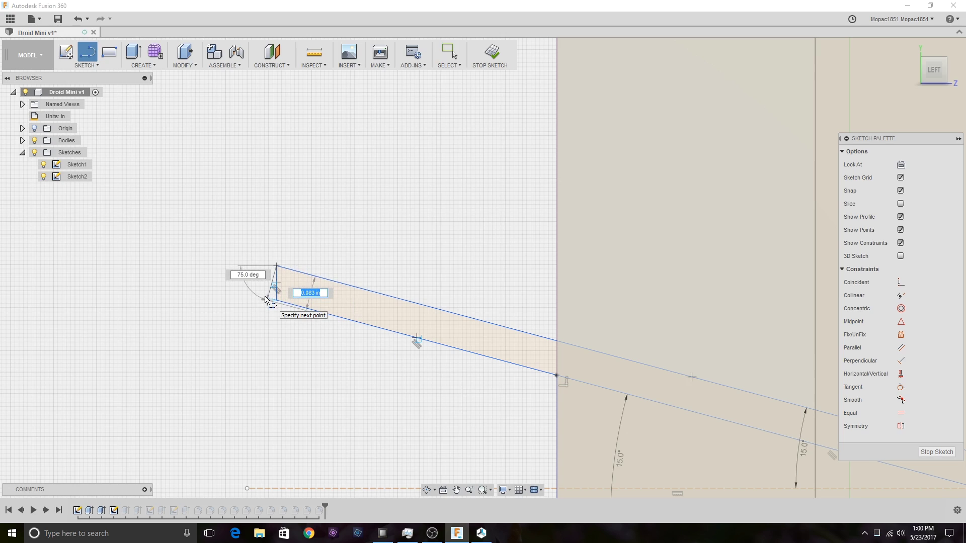
click(267, 300)
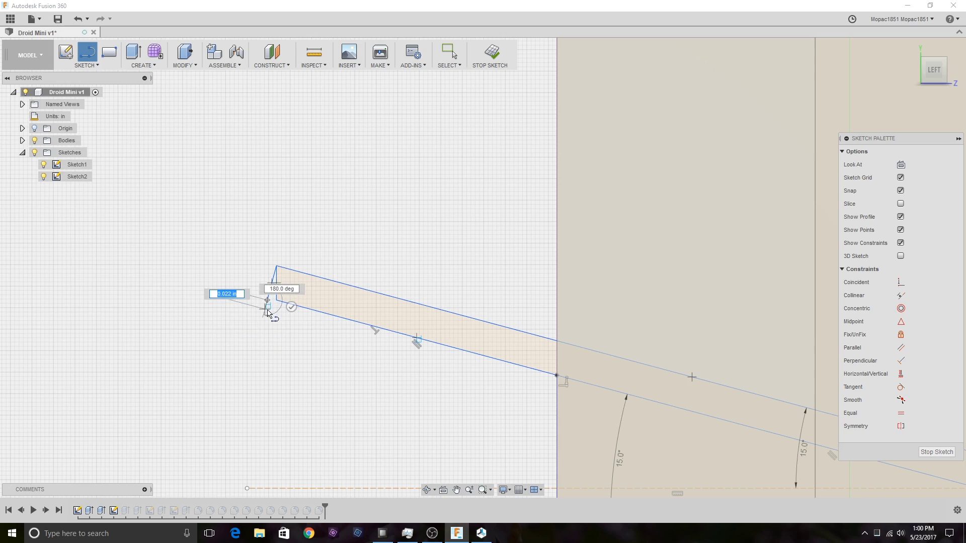
click(275, 302)
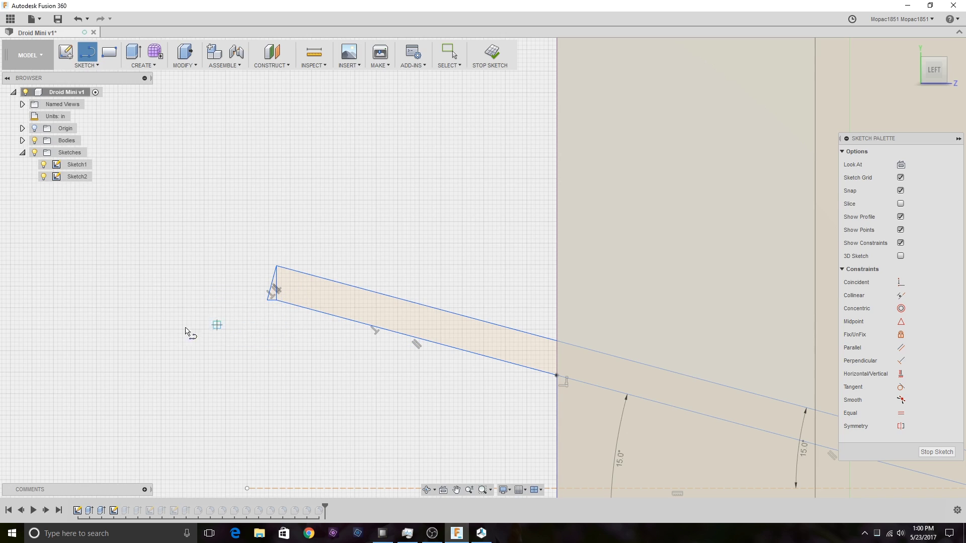
click(277, 301)
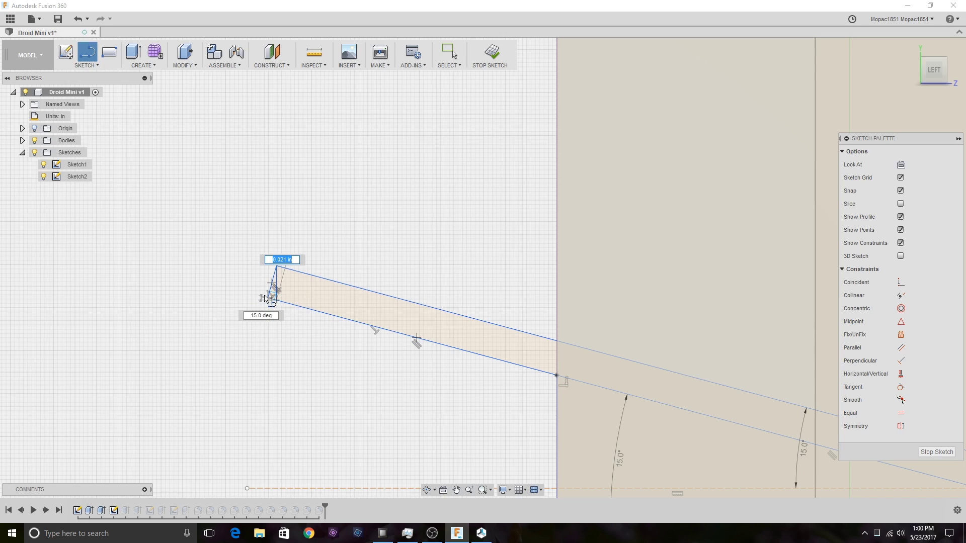
key(Escape)
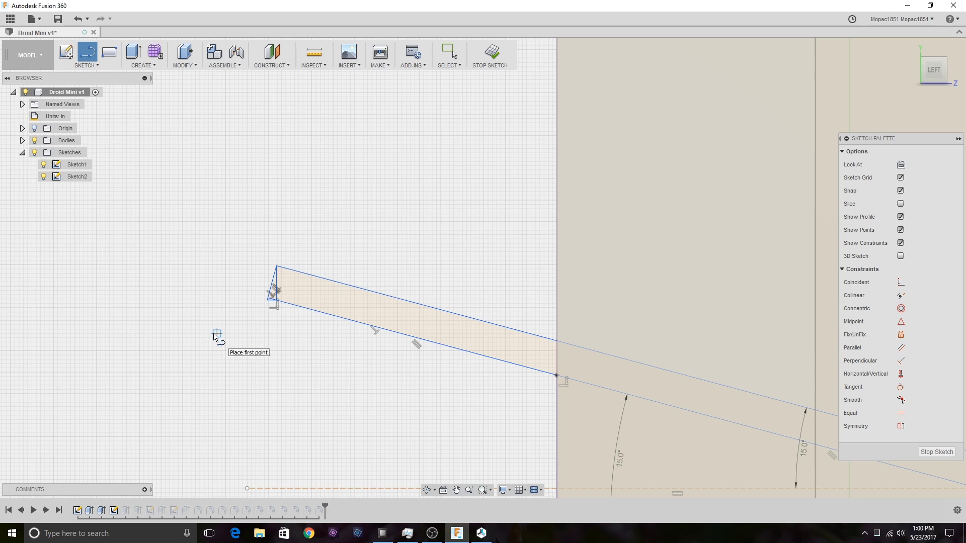
key(Escape)
Step: Remove the old vertical end line from the slanted base profile and finish the sketch
scroll(269, 332, up, 5)
click(279, 246)
key(Delete)
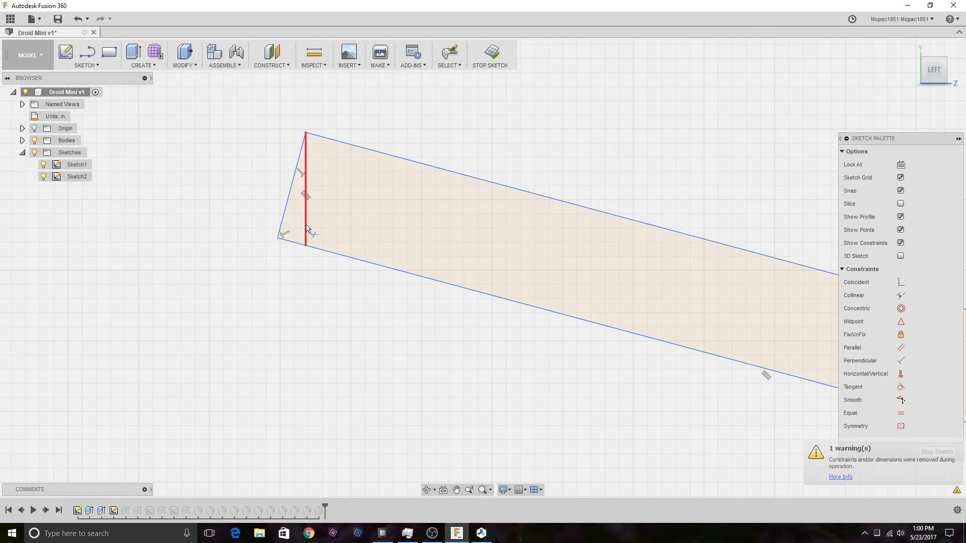
scroll(352, 345, down, 5)
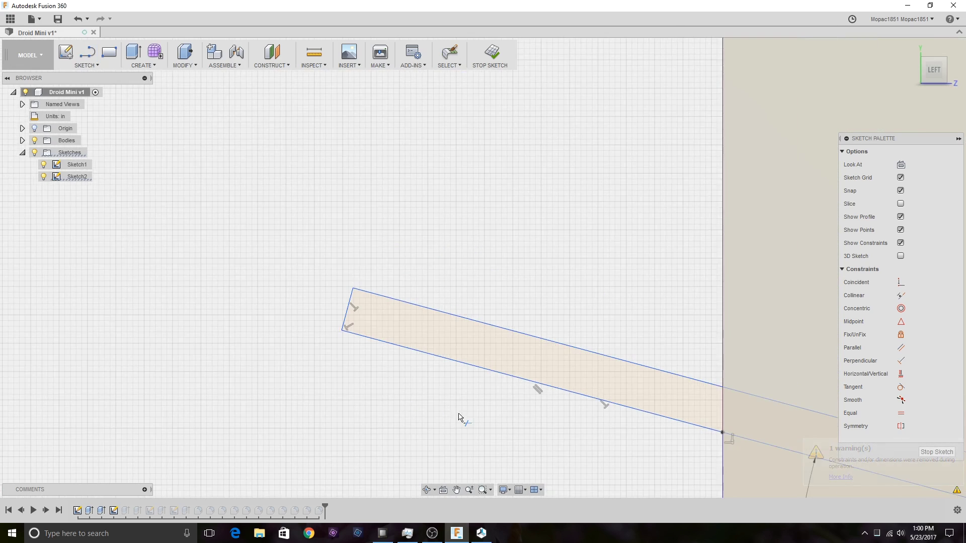
scroll(458, 416, down, 5)
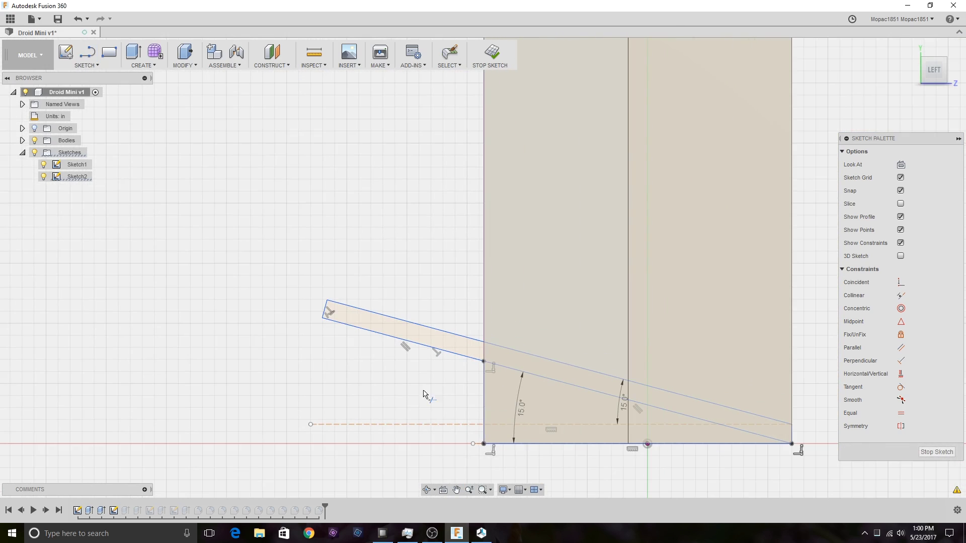
click(936, 452)
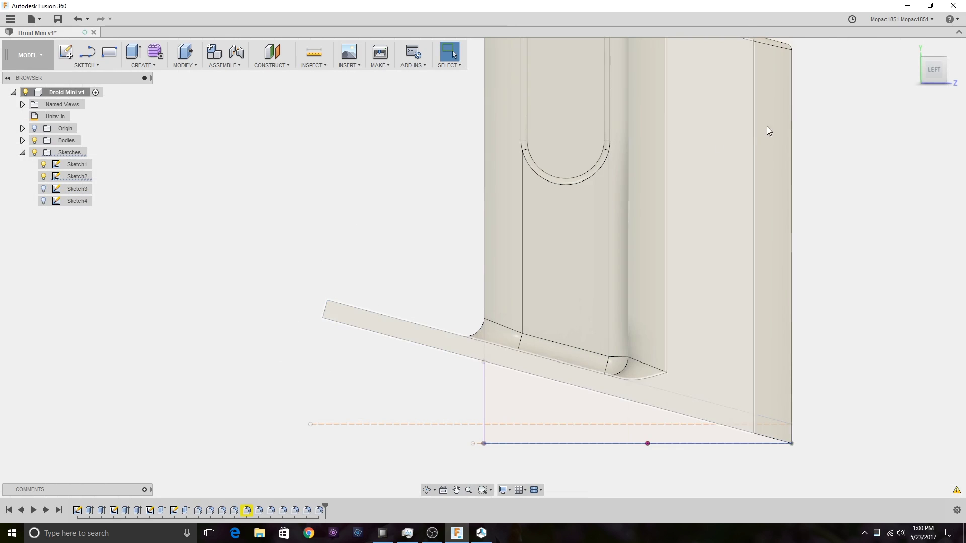
Step: Fillet the two rear corner edges of the base plate with a 0.16 in radius
mouse_move(934, 73)
mouse_down()
mouse_move(929, 93)
mouse_move(921, 84)
mouse_move(899, 106)
mouse_up()
key(f)
click(273, 425)
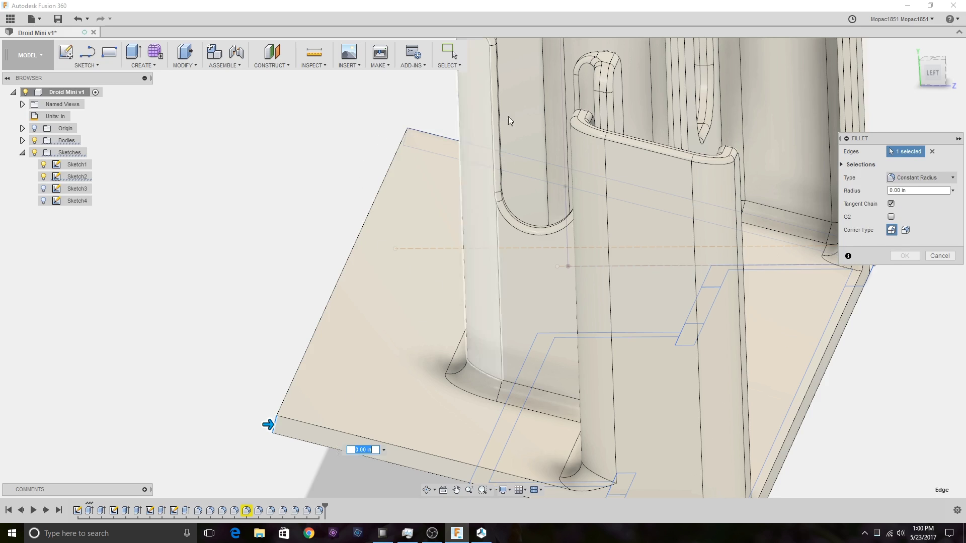
drag(935, 85, 911, 104)
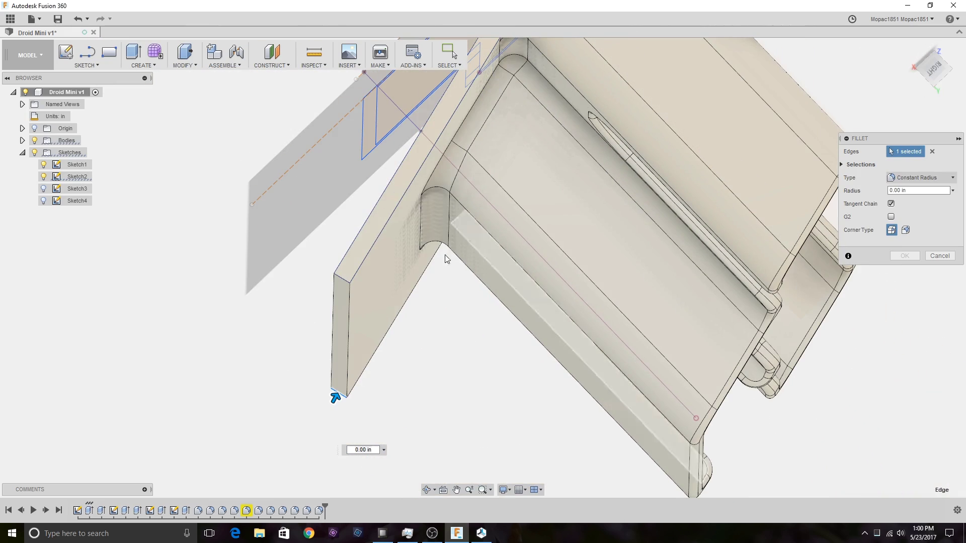
click(344, 284)
key(BackSpace)
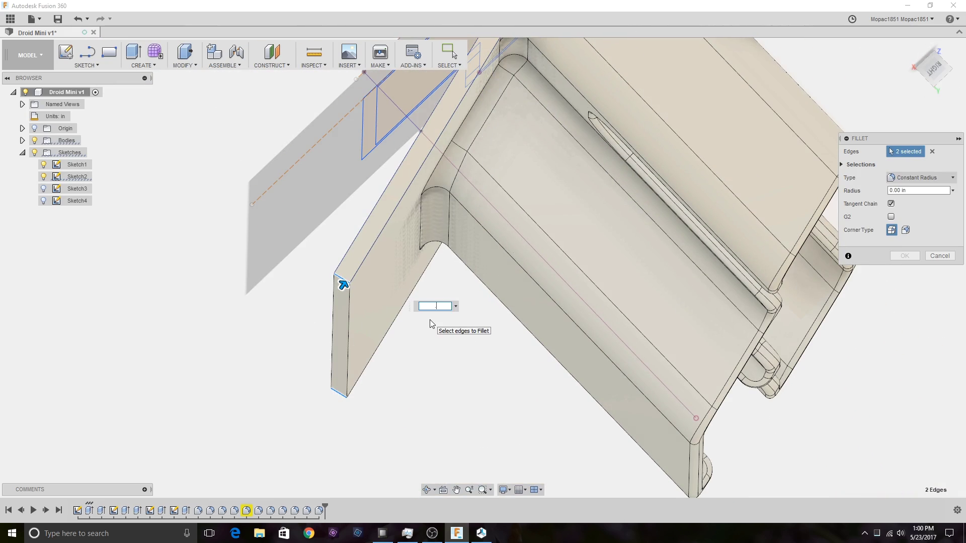
click(937, 68)
click(937, 74)
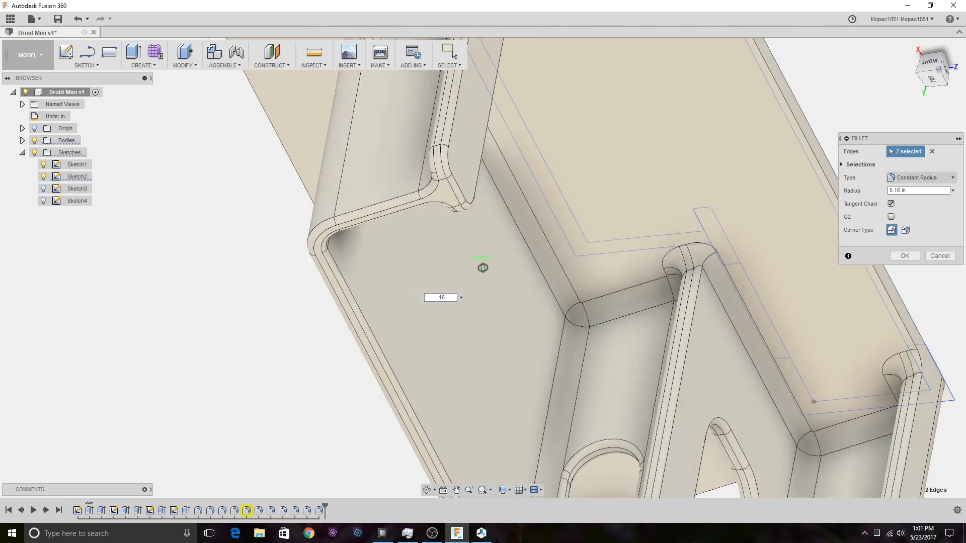
click(957, 57)
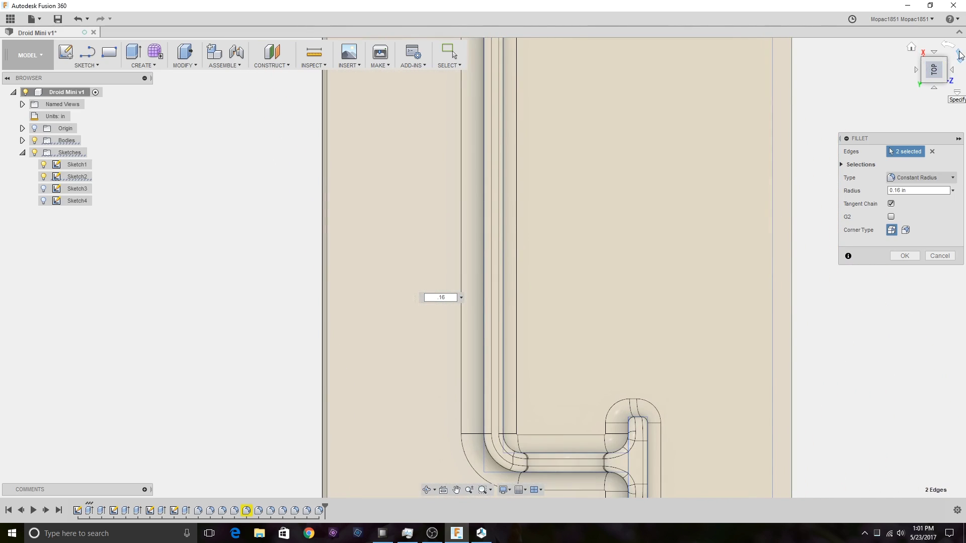
click(961, 55)
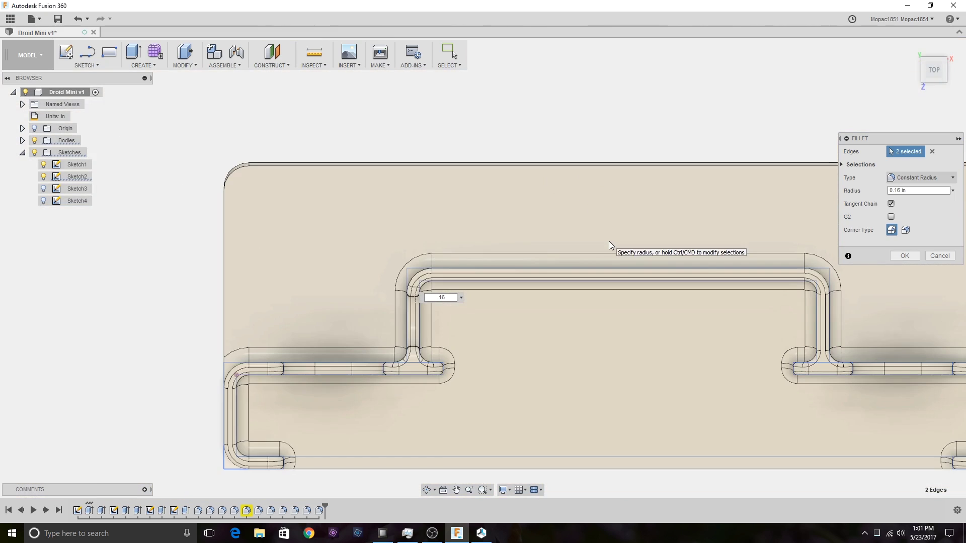
scroll(609, 241, down, 3)
middle_drag(656, 156, 496, 142)
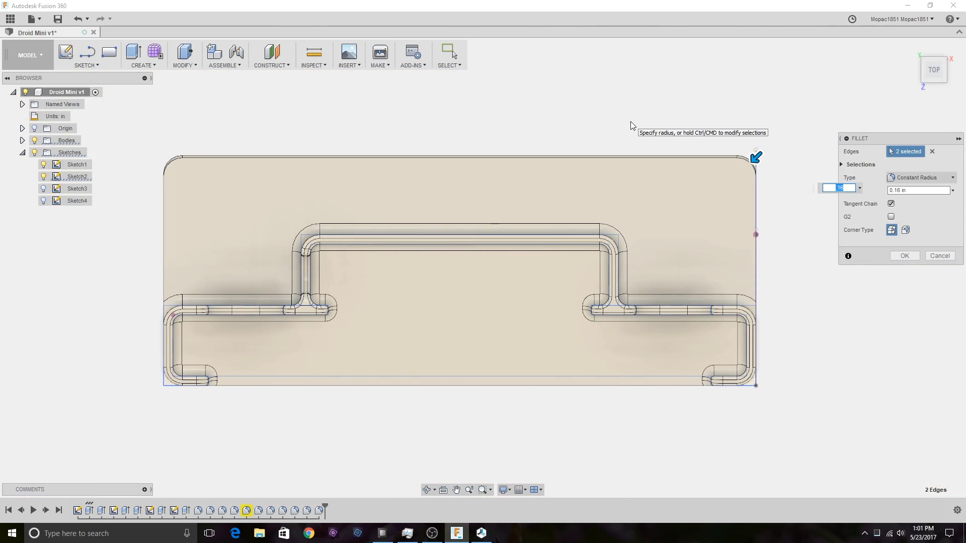
key(Return)
Step: Close Repetier-Host with the outdated model and send the revised Droid Mini design to it as a new STL
shift+middle_drag(483, 267, 483, 241)
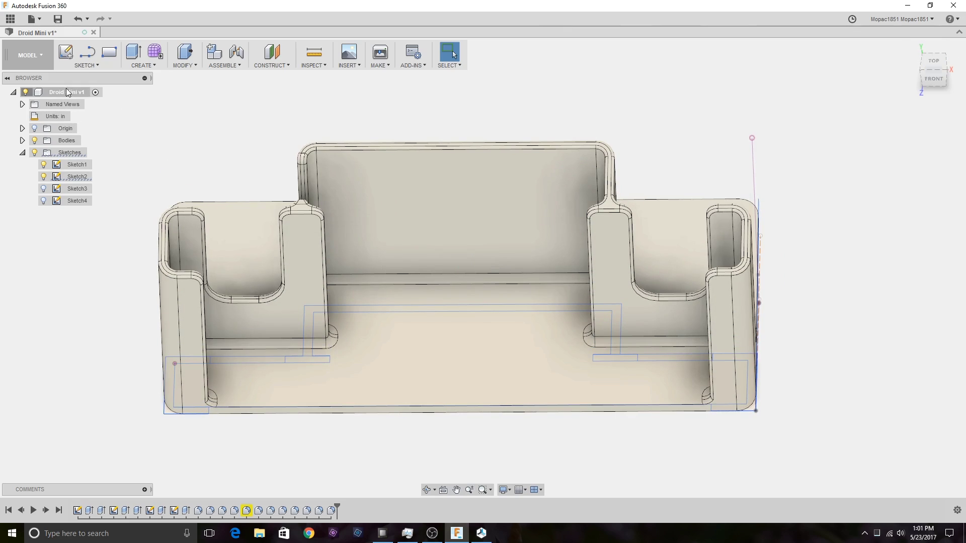
click(480, 534)
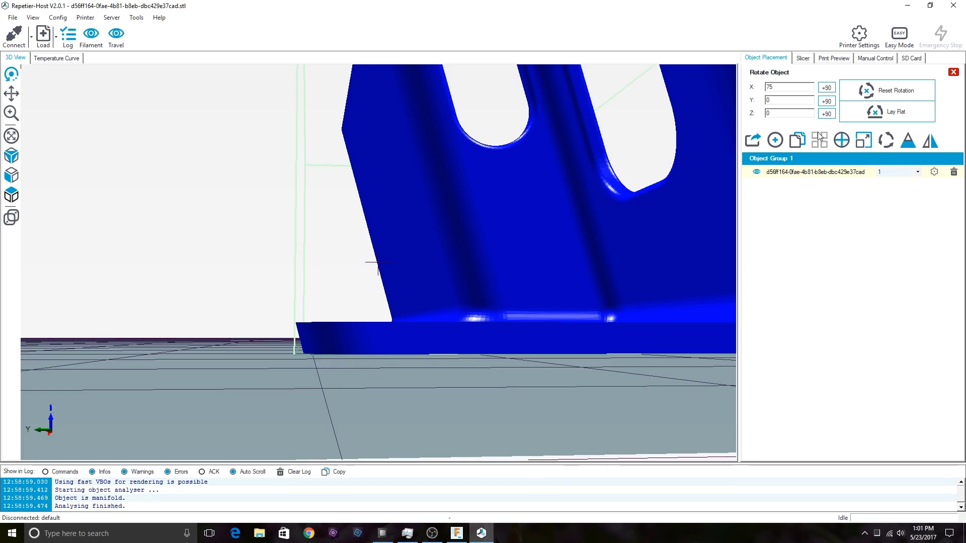
click(959, 5)
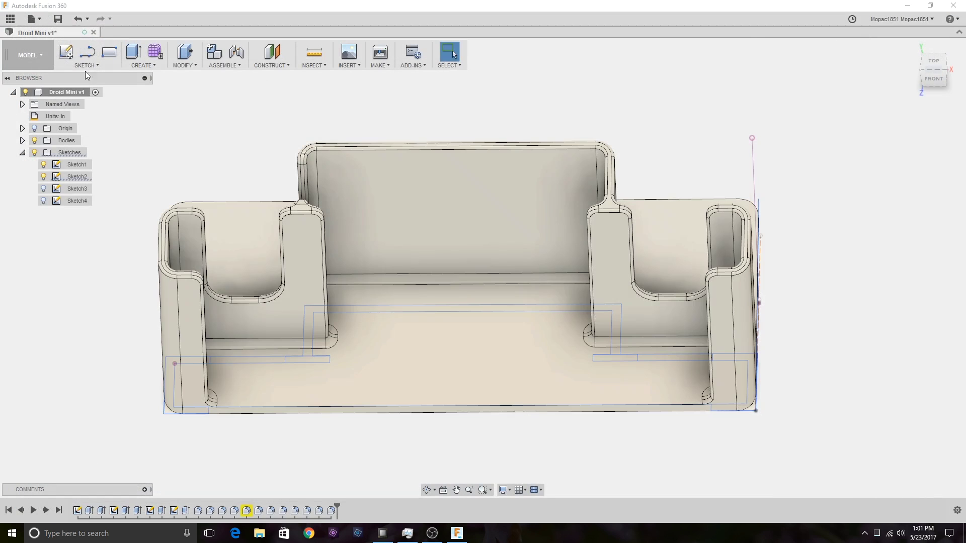
right_click(63, 94)
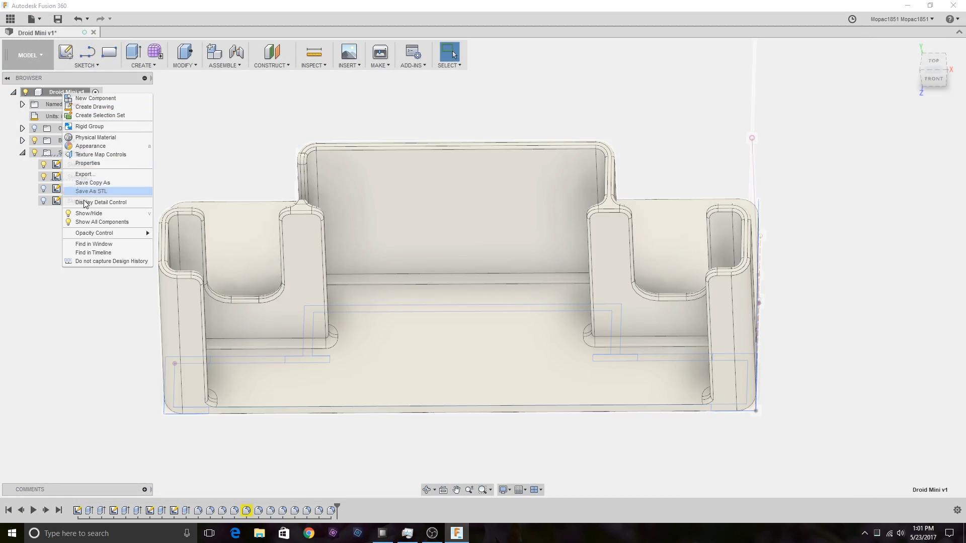
click(115, 192)
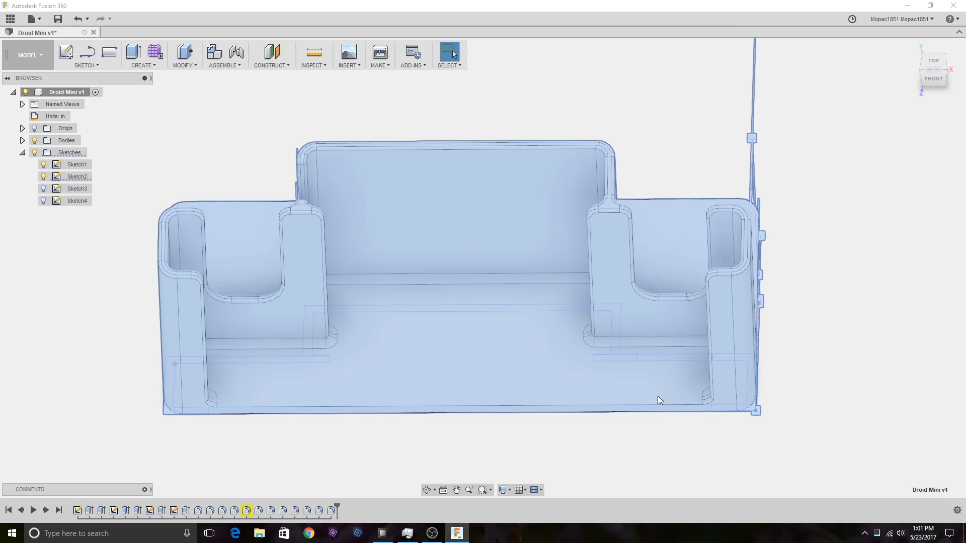
click(898, 297)
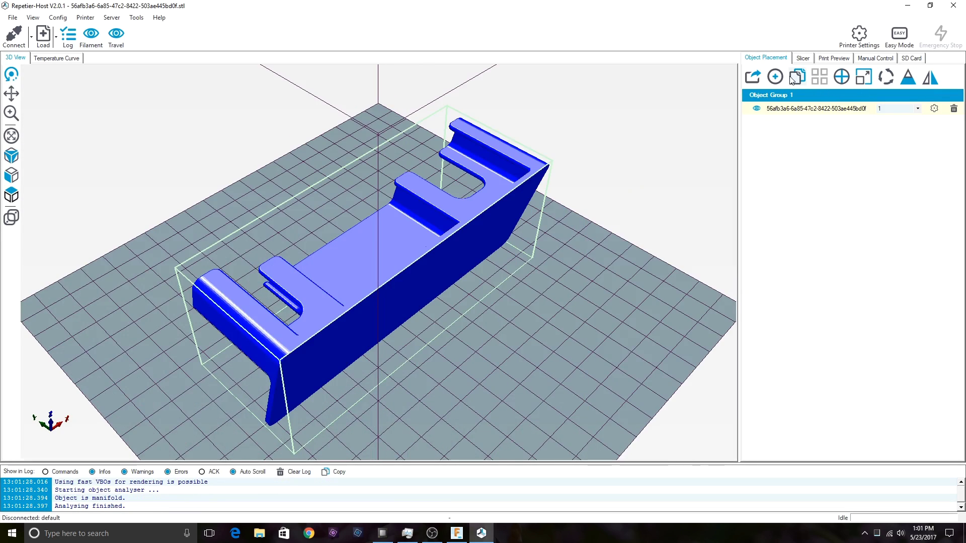
Step: Rotate the re-imported holder 75 degrees about X and check from the side that its revised base sits flat on the bed
click(886, 76)
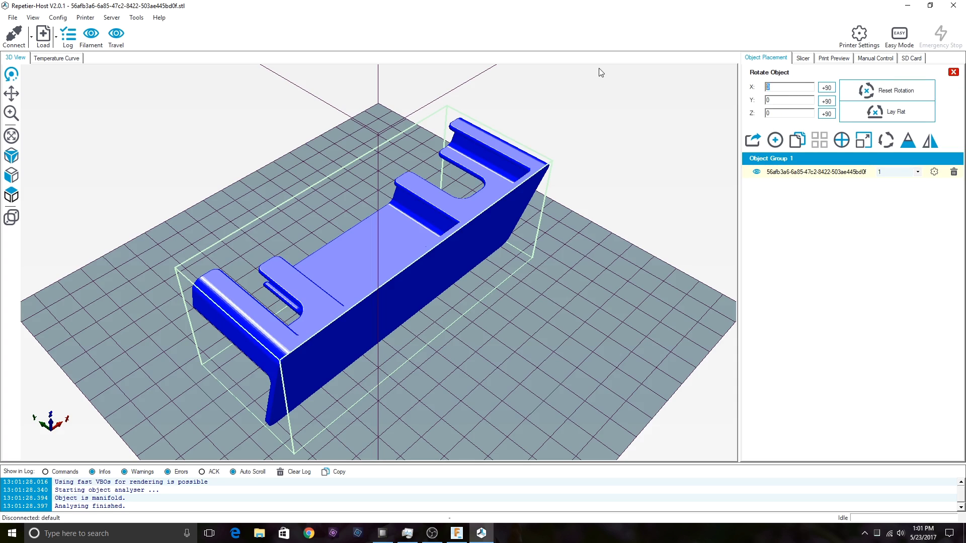
text(75)
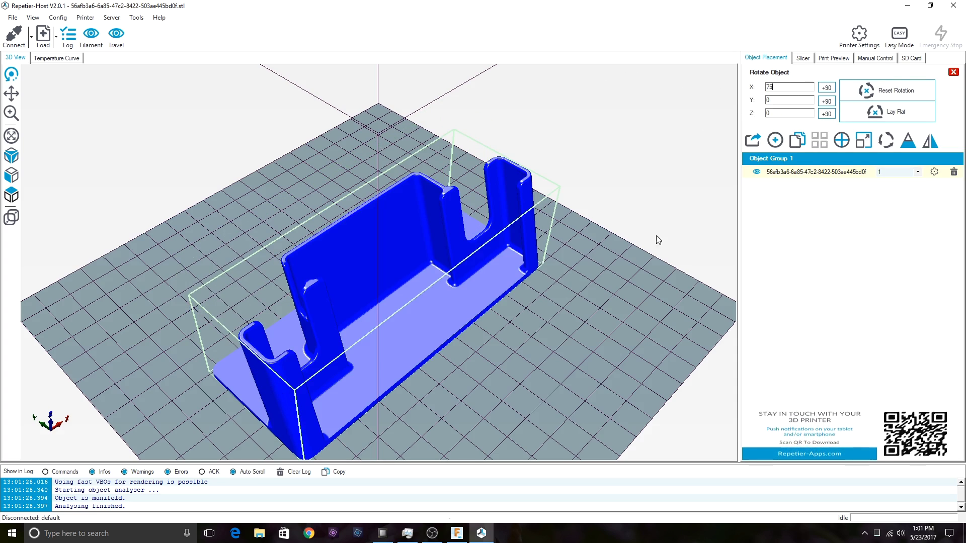
drag(464, 360, 419, 298)
scroll(364, 325, up, 5)
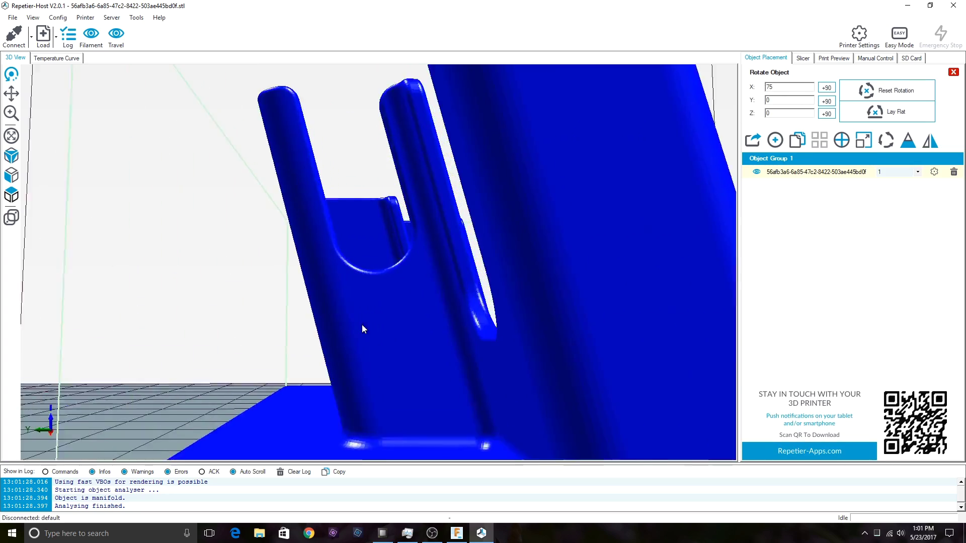
scroll(355, 347, down, 5)
drag(359, 337, 109, 346)
scroll(241, 290, up, 2)
scroll(364, 302, down, 5)
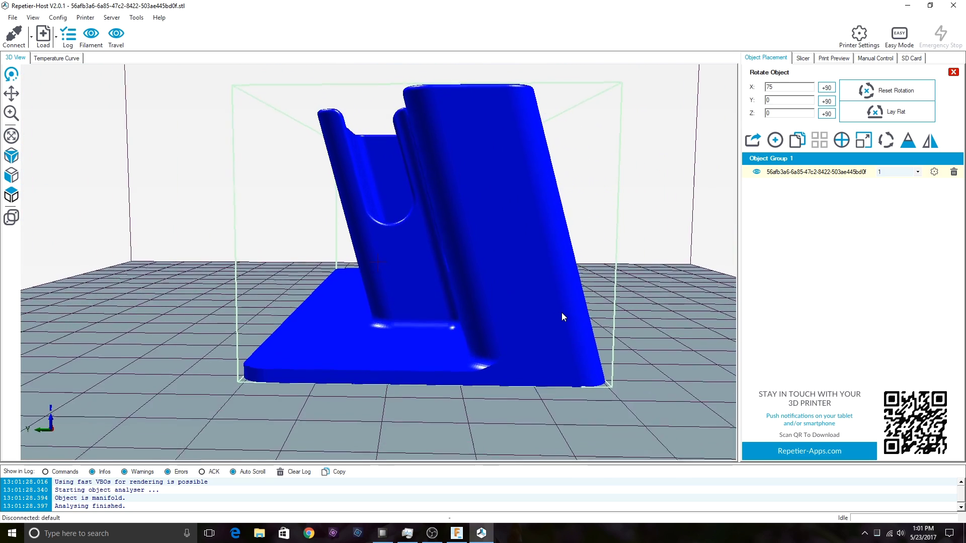